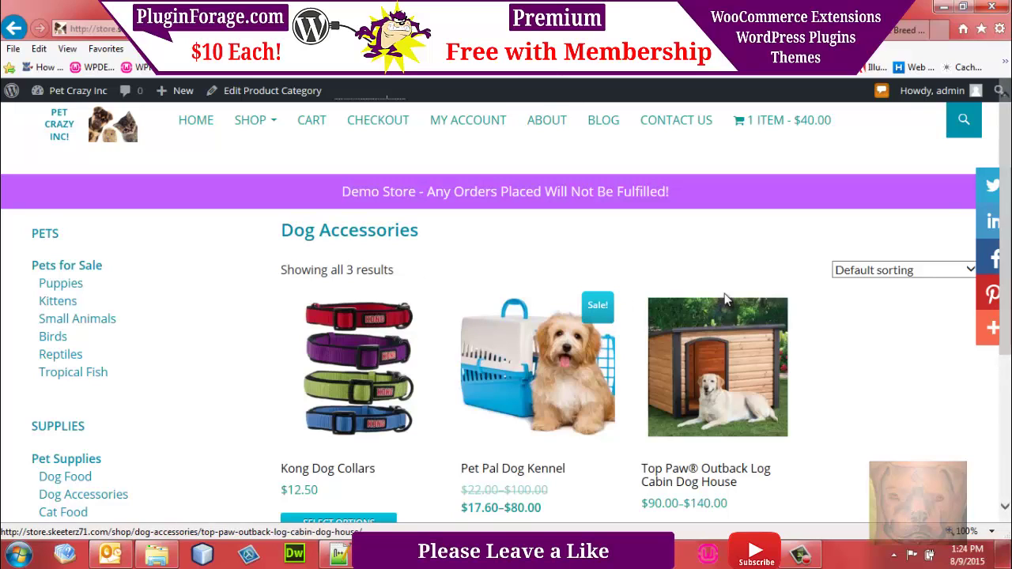
Open the Kong Dog Collars product and preview its blue and lime green colour variations.
left_click_drag(1008, 140, 1008, 179)
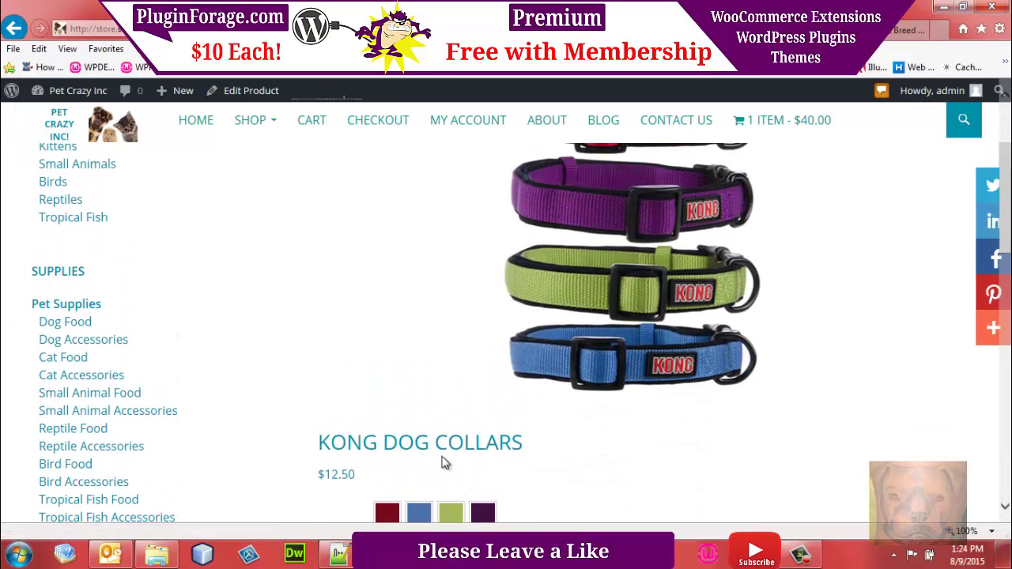
left_click(419, 514)
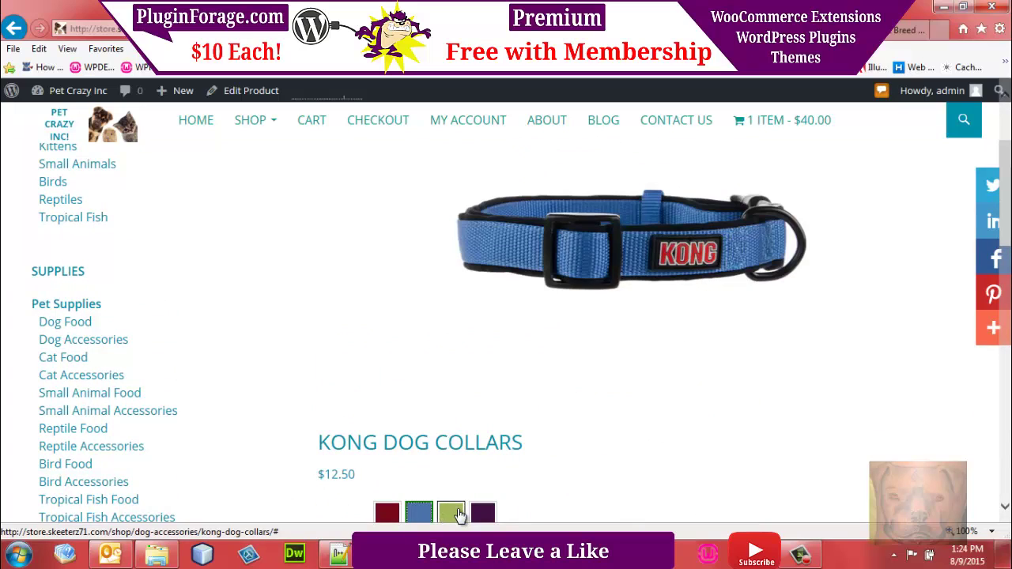
left_click(452, 513)
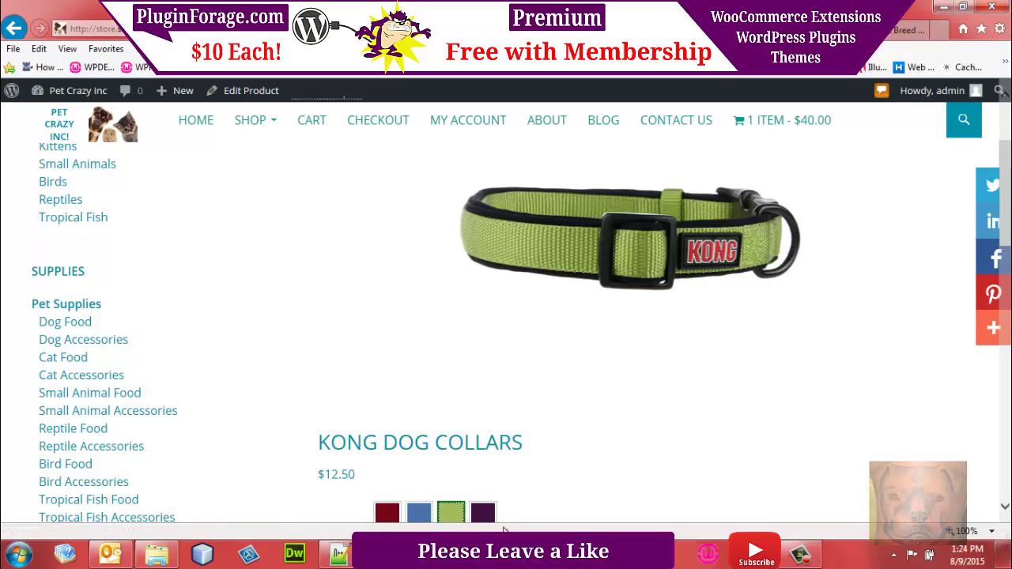
left_click_drag(1003, 238, 1004, 208)
Open the Top Fin Slate Rock Aquarium Cave product and preview both of its style variations.
key("alt+Left")
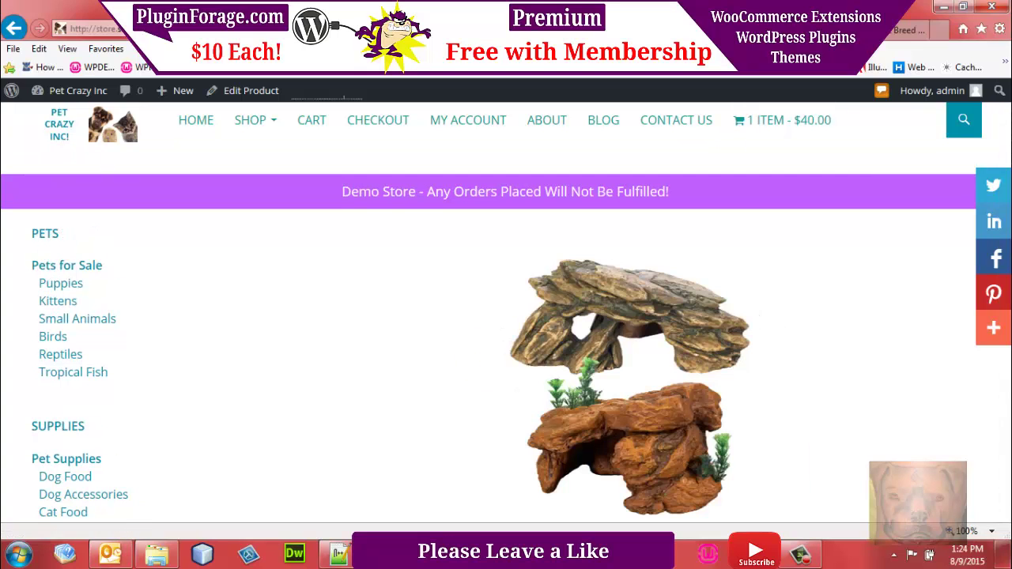
left_click_drag(1001, 157, 1007, 208)
left_click(419, 474)
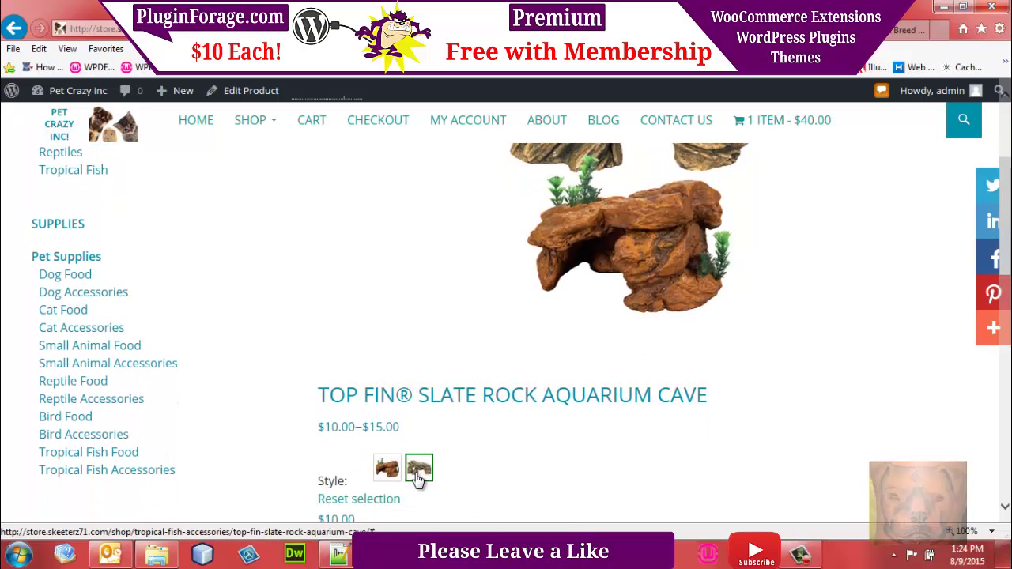
left_click(387, 473)
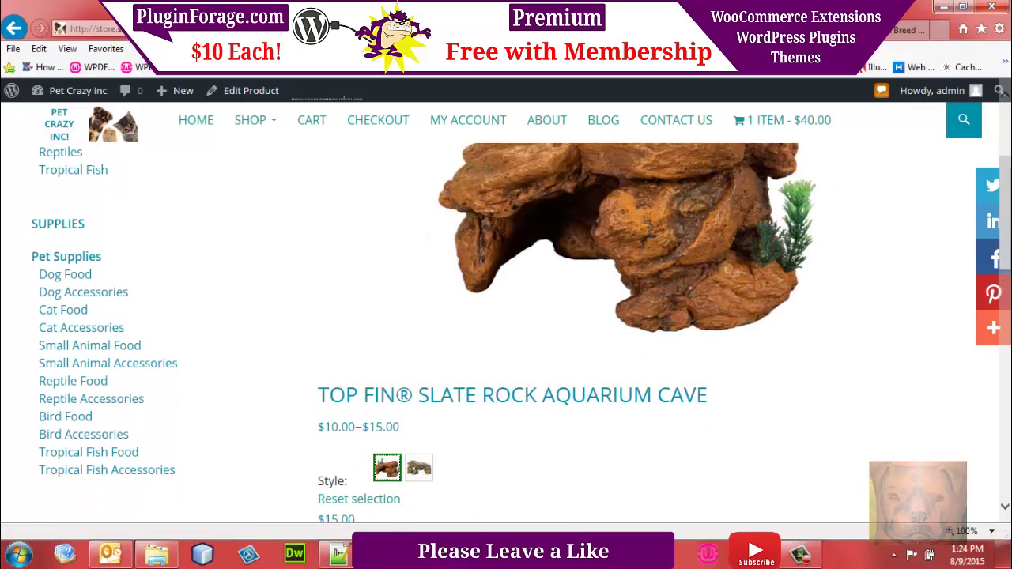
Open the Science Diet Large Breed Adult Dry Dog Food product and view its weight options.
left_click(907, 30)
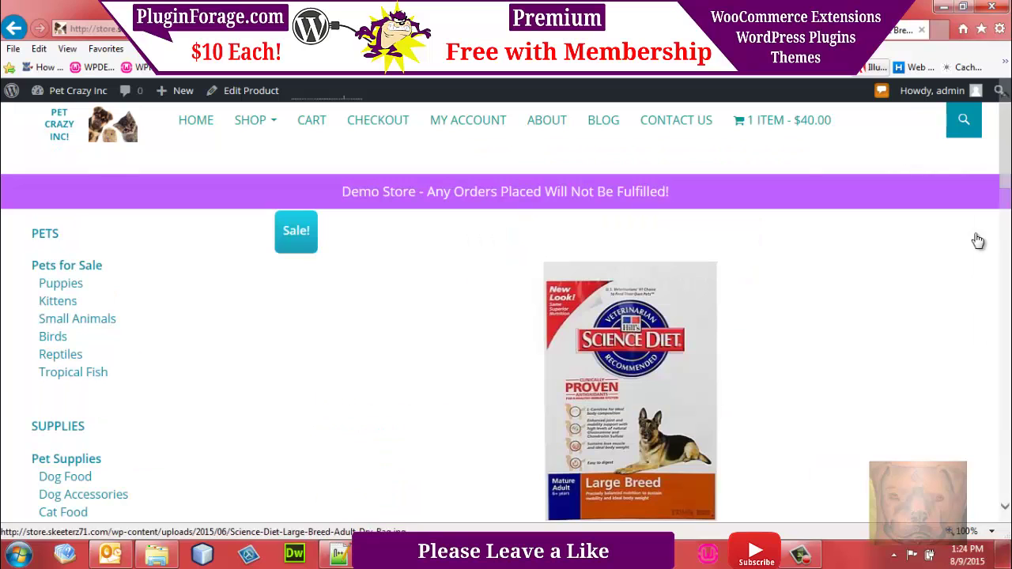
left_click_drag(1008, 169, 1008, 227)
left_click(591, 357)
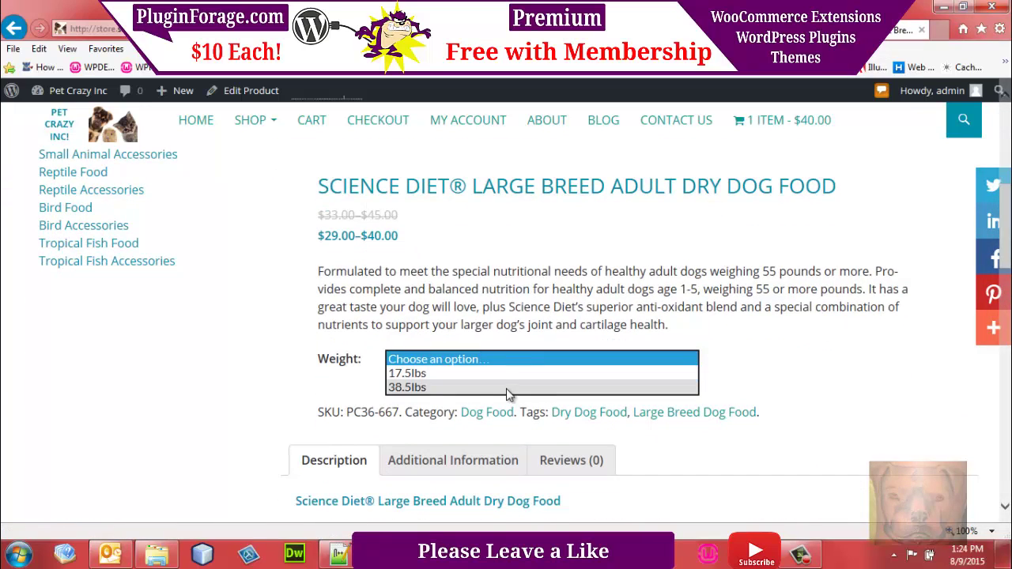
left_click(757, 199)
left_click(993, 193)
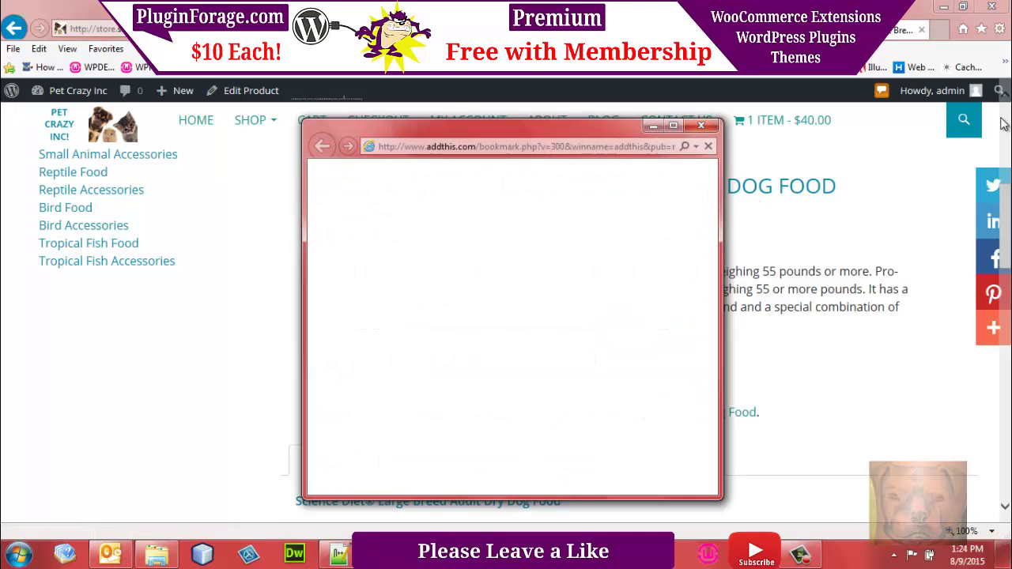
left_click(700, 126)
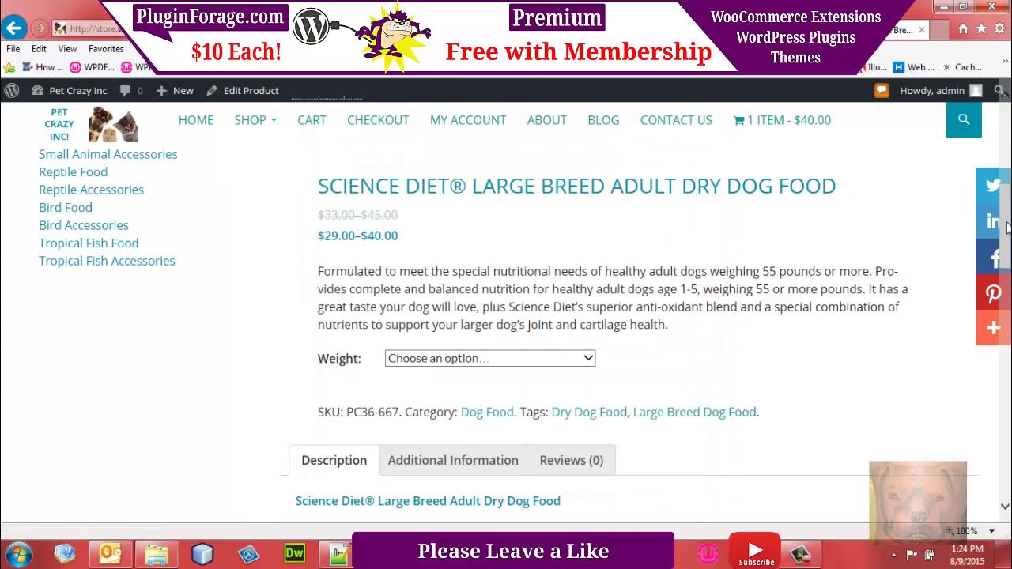
left_click_drag(1008, 229, 1004, 175)
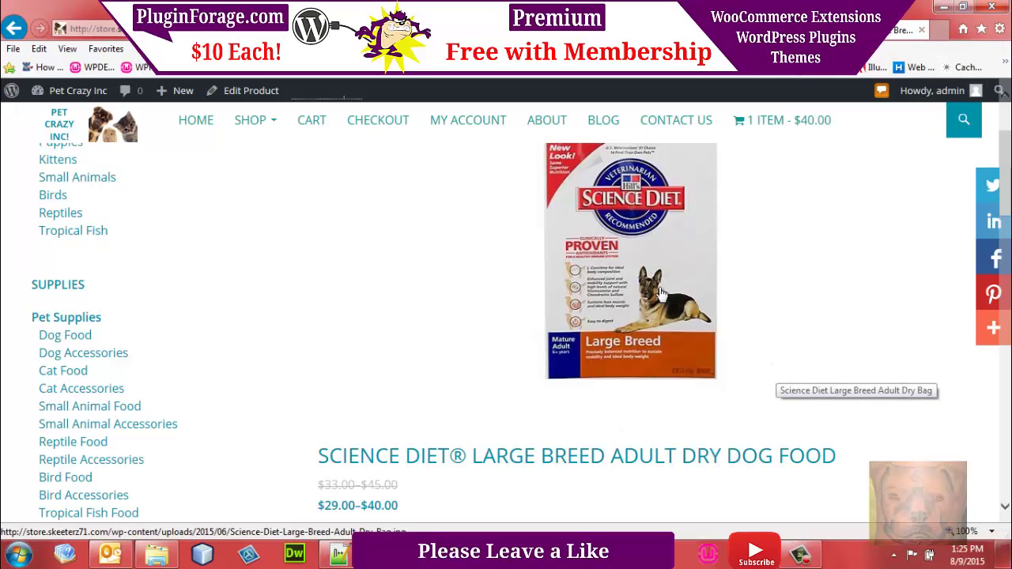
Close the dog food, aquarium cave and dog collar product pages to return to the WordPress dashboard.
left_click(922, 31)
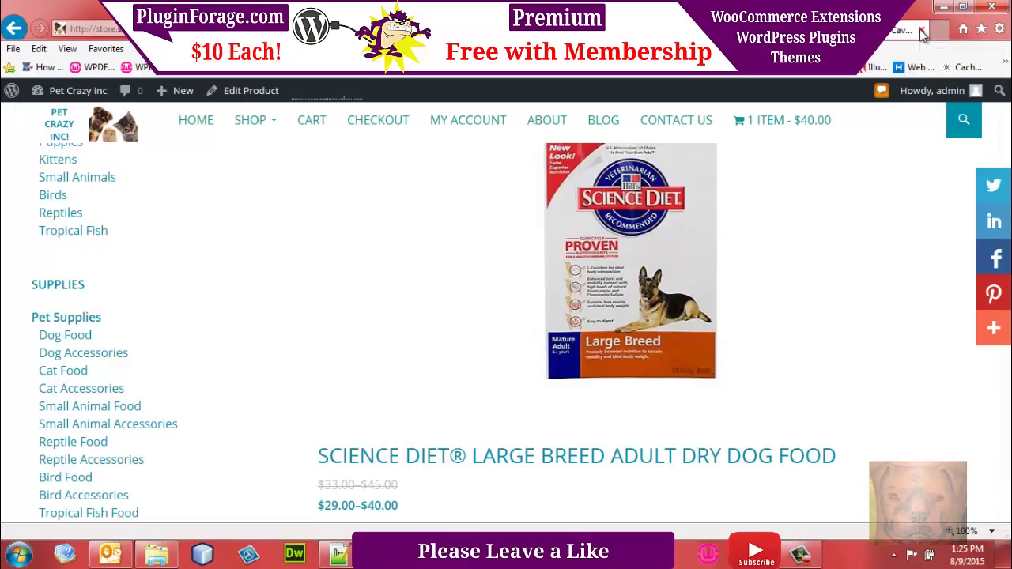
left_click(922, 31)
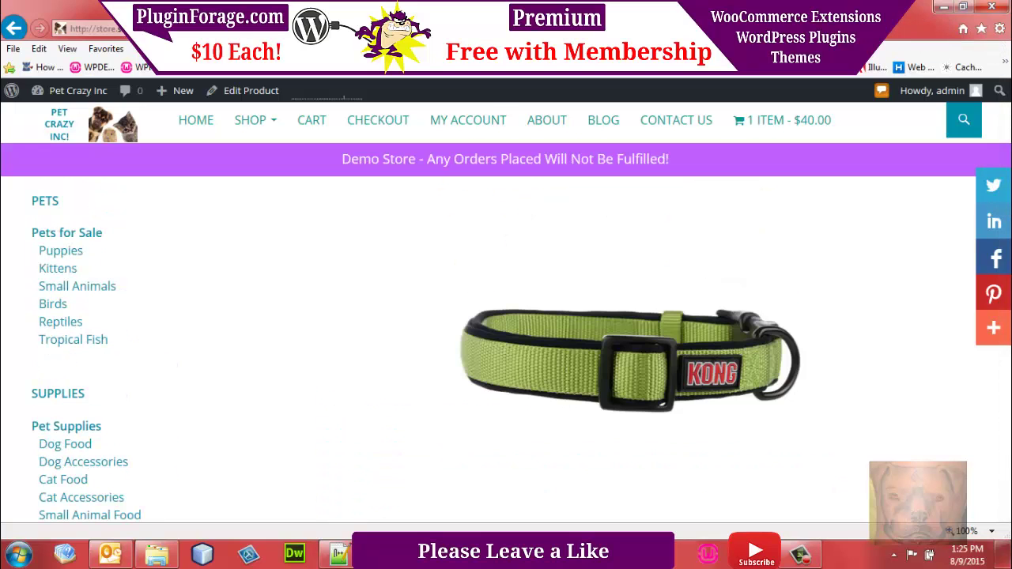
left_click(921, 32)
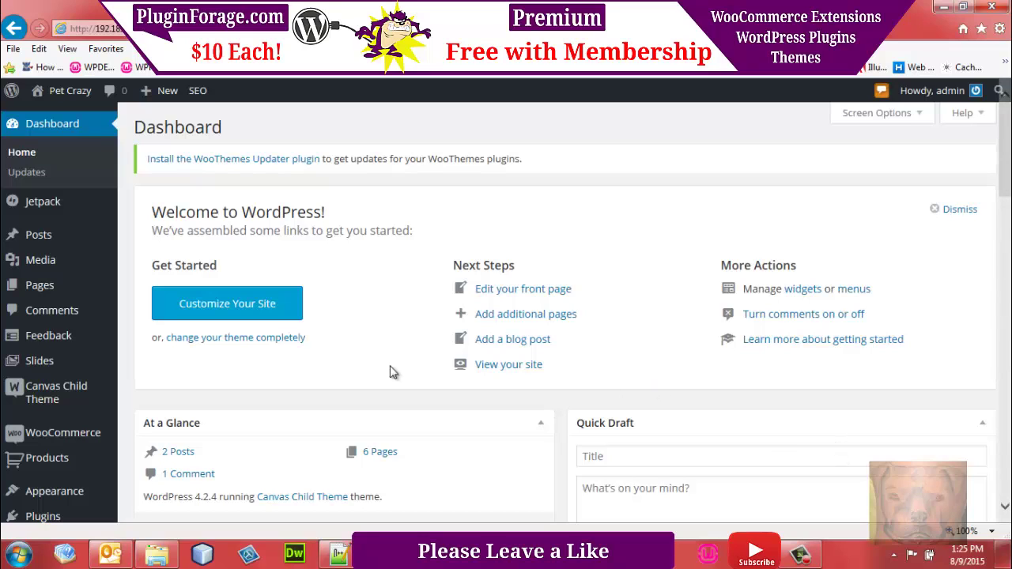
Open the page for adding plugins and search the plugin directory for "format media titles".
mouse_move(45, 285)
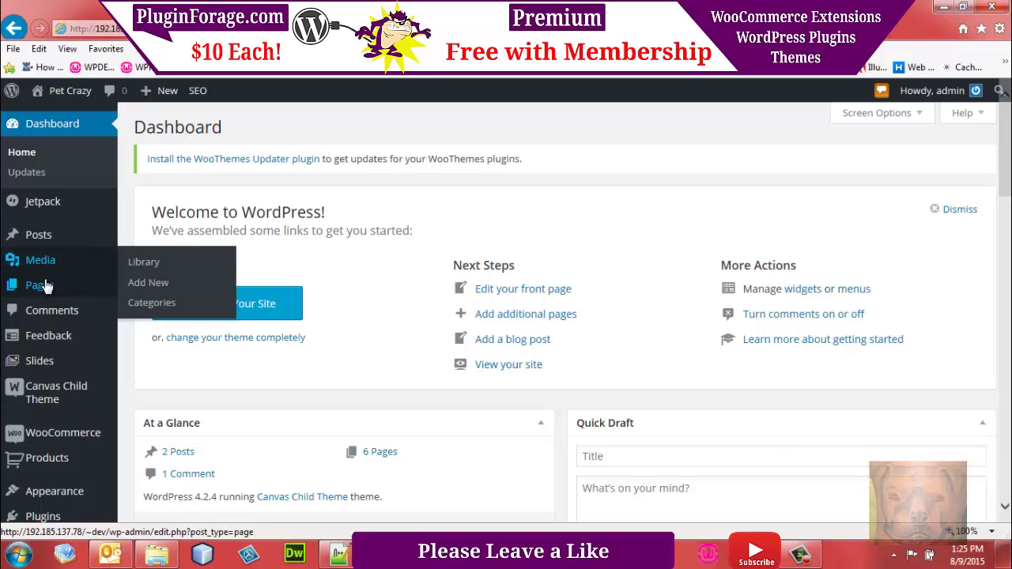
mouse_move(56, 464)
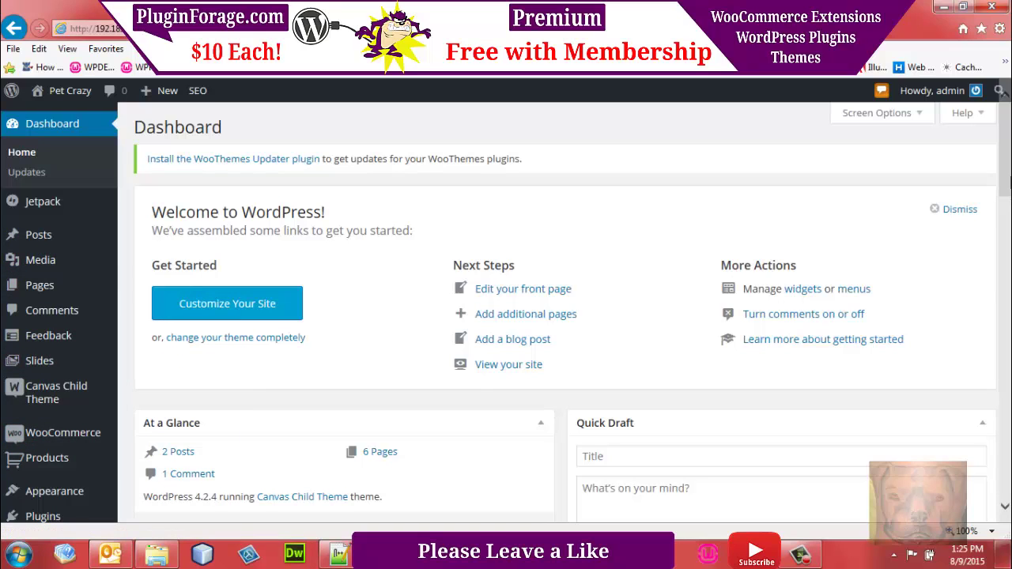
scroll(756, 273, "down", 4)
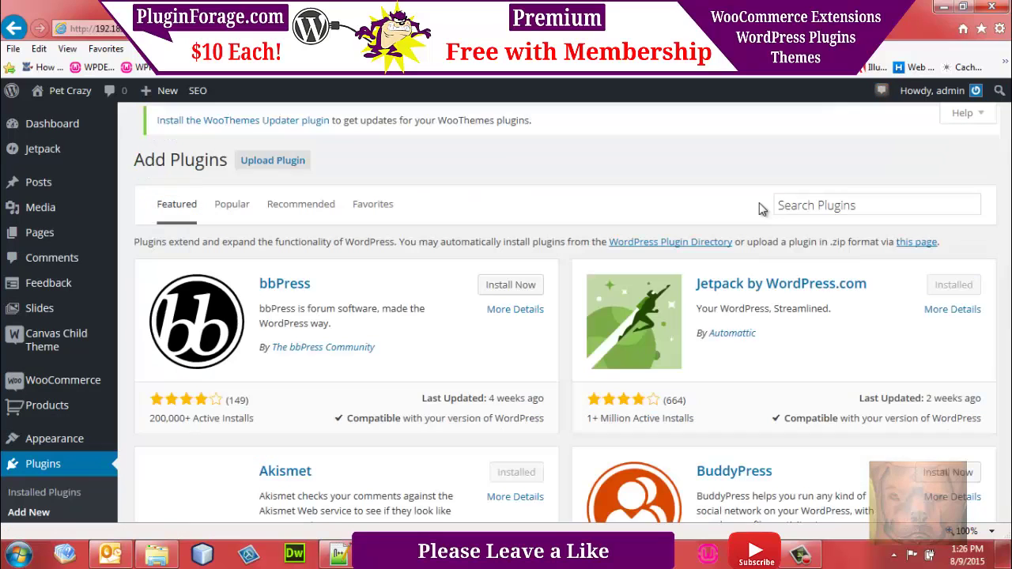
left_click(787, 215)
type("f")
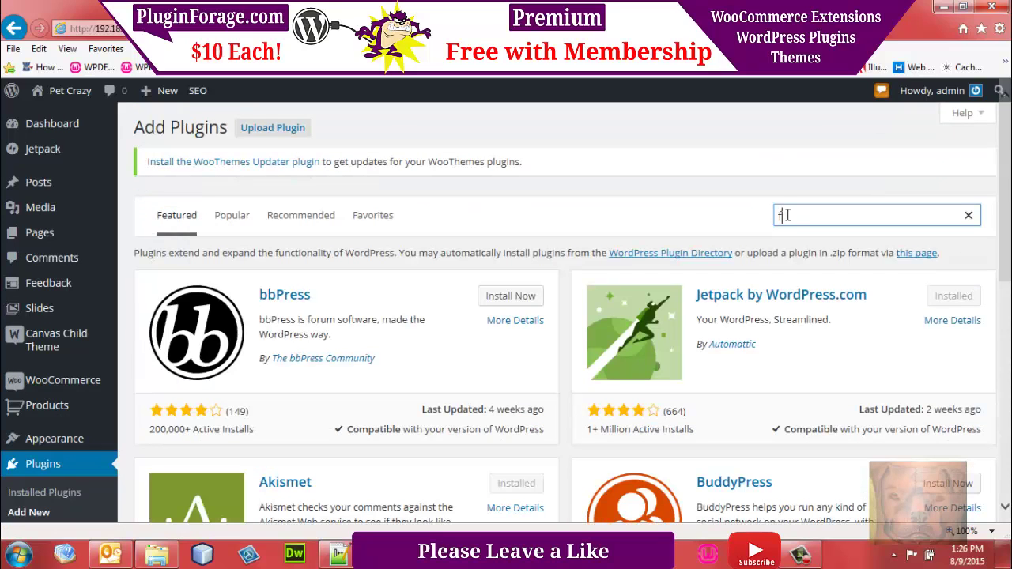
type("ormat titles")
left_click(815, 215)
type("media")
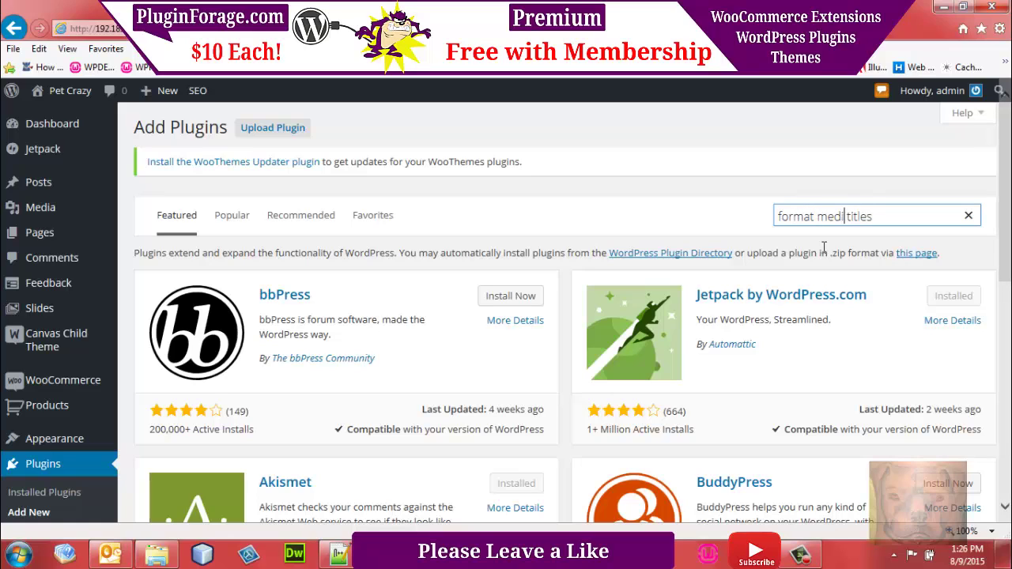
left_click(824, 247)
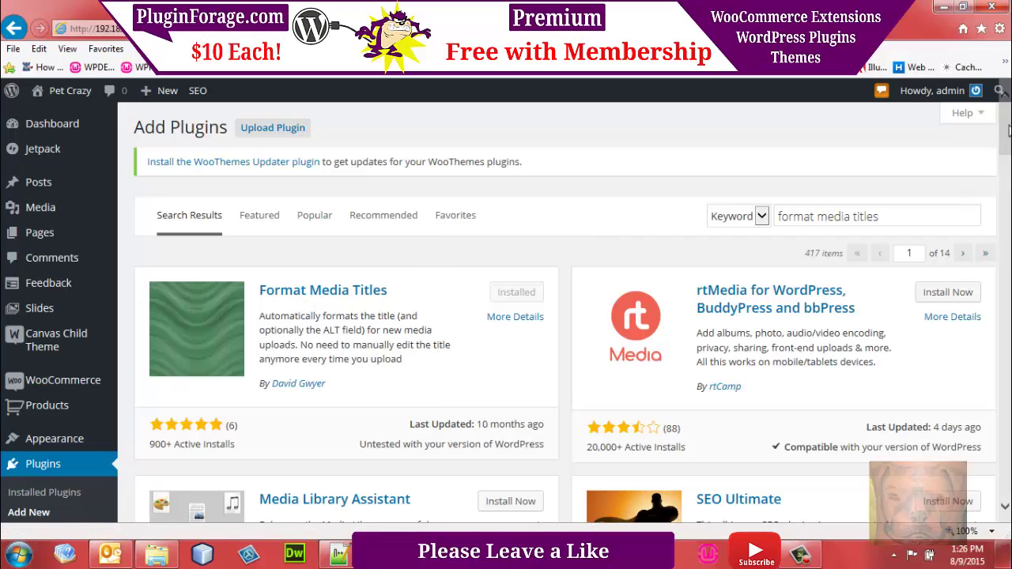
Open the settings of the installed Format Media Titles plugin and review its character removal, capitalization and alternative text options.
scroll(1008, 127, "down", 3)
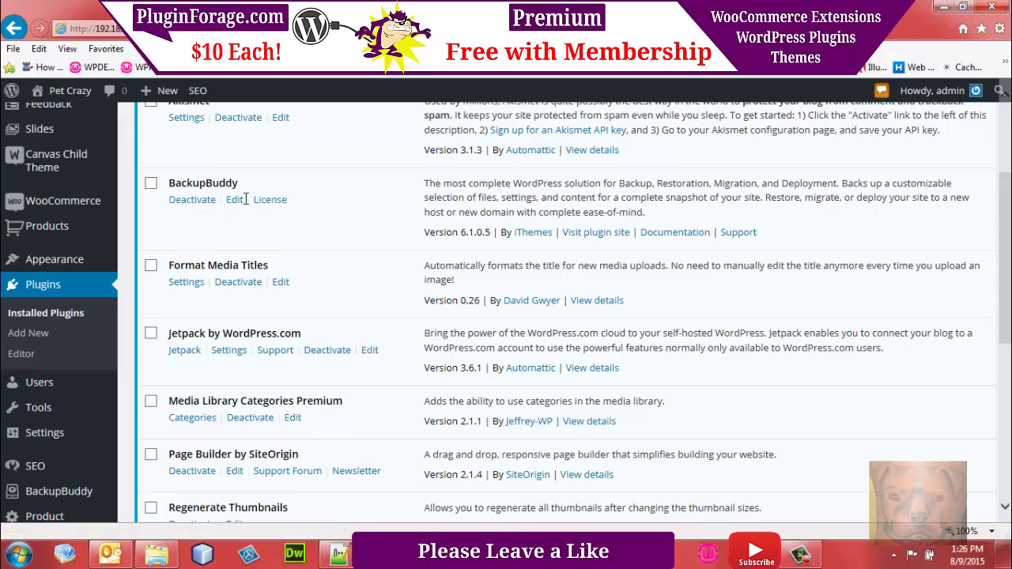
left_click(192, 282)
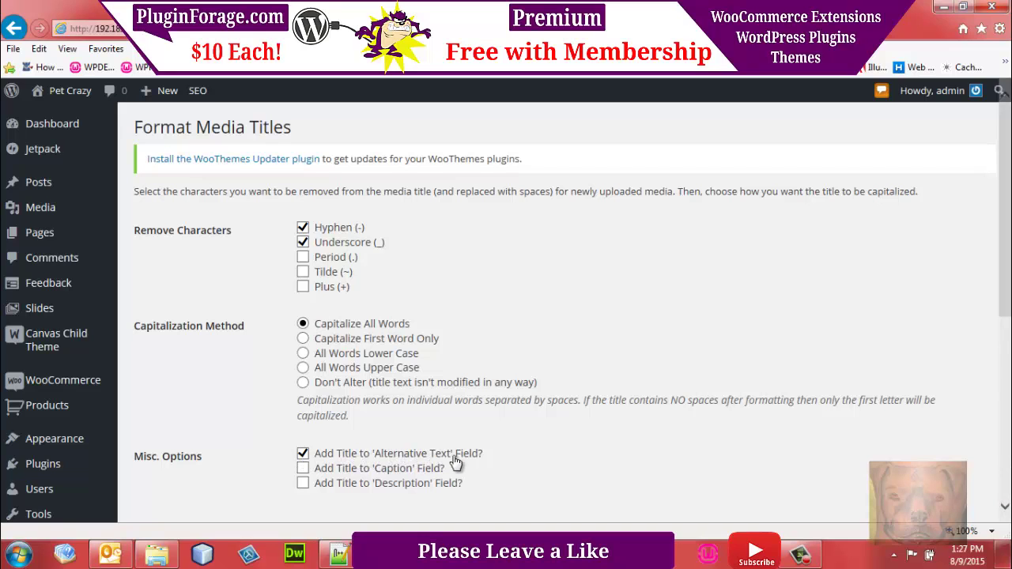
scroll(506, 312, "down", 2)
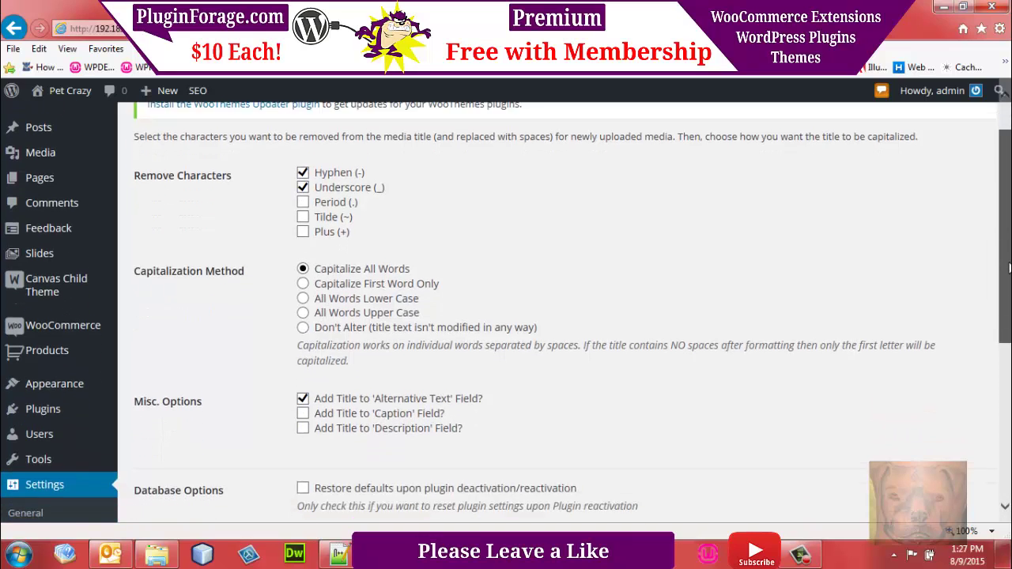
scroll(506, 312, "up", 2)
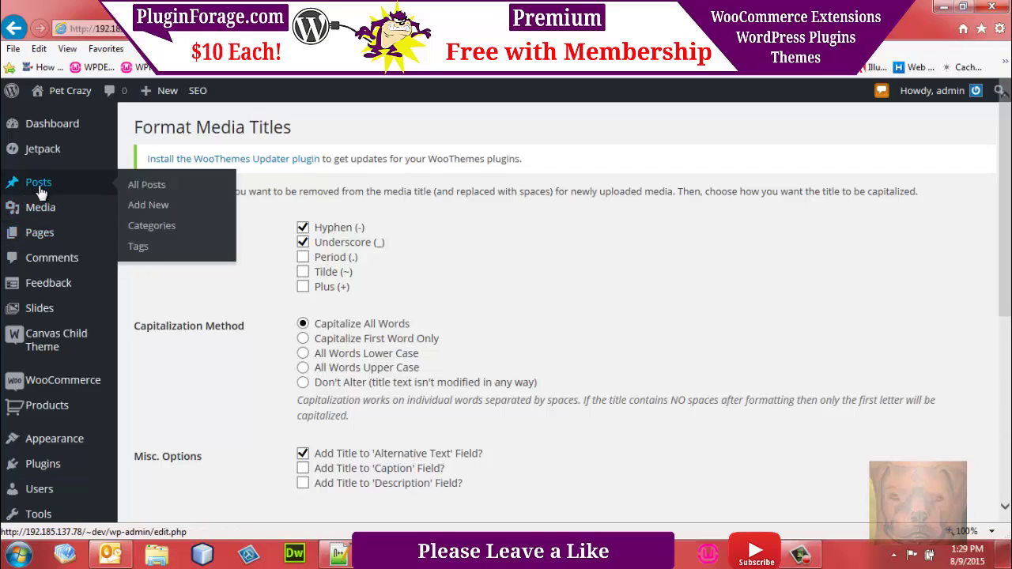
Open the Upload New Media page and arrange the Pet Store "Images for Variations Video" folder beside it in File Explorer.
mouse_move(89, 215)
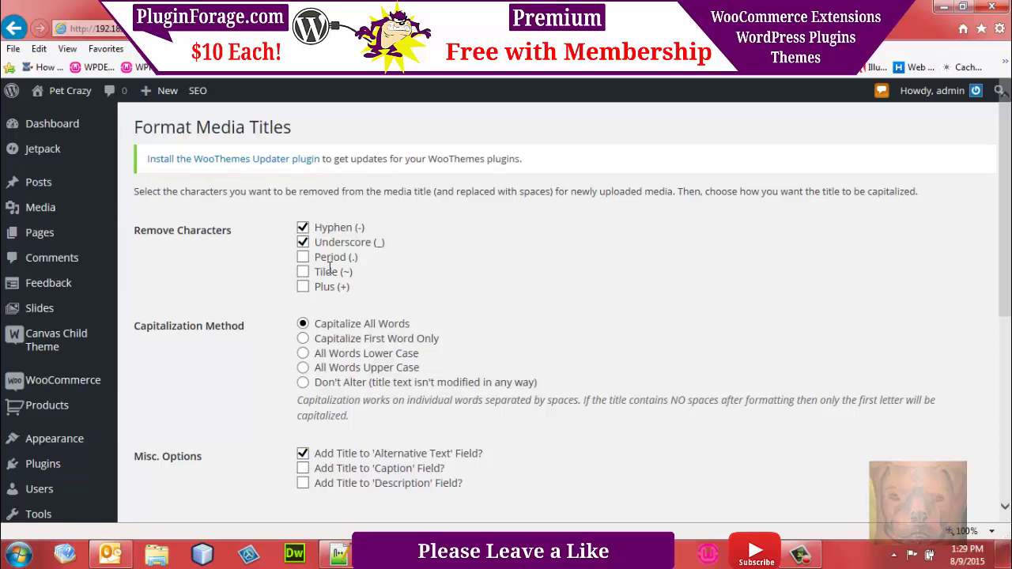
left_click(962, 7)
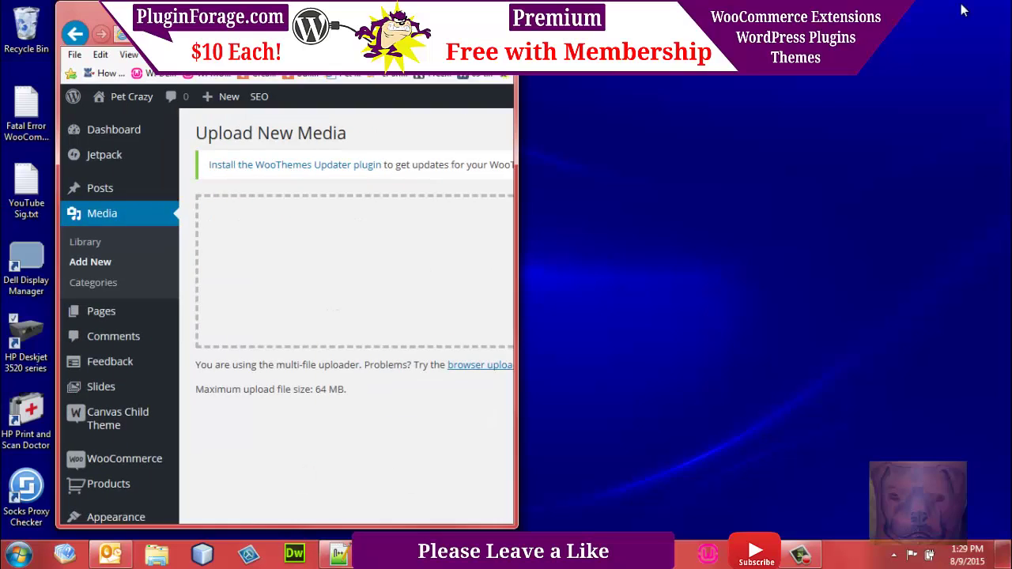
left_click(157, 556)
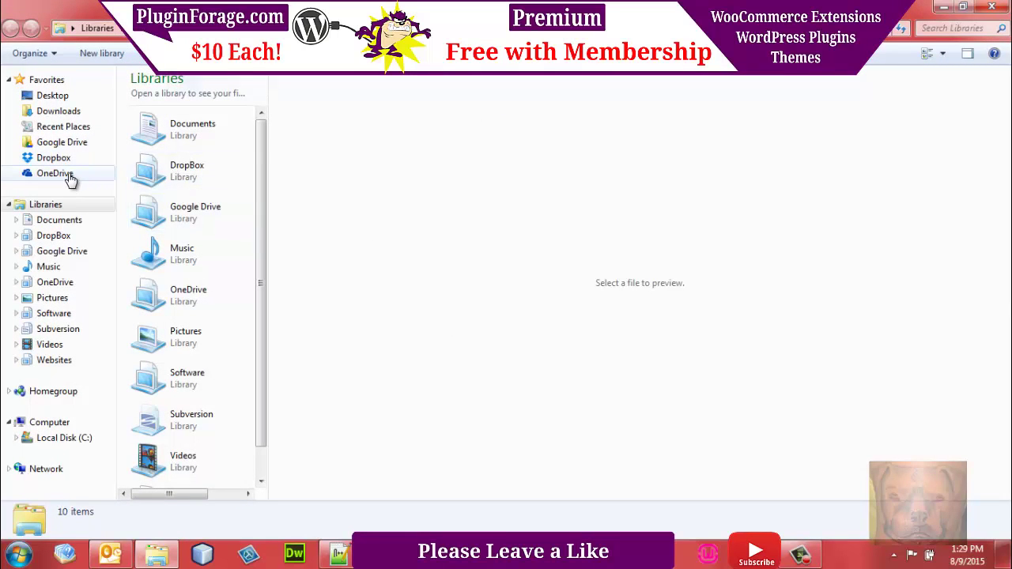
left_click(52, 359)
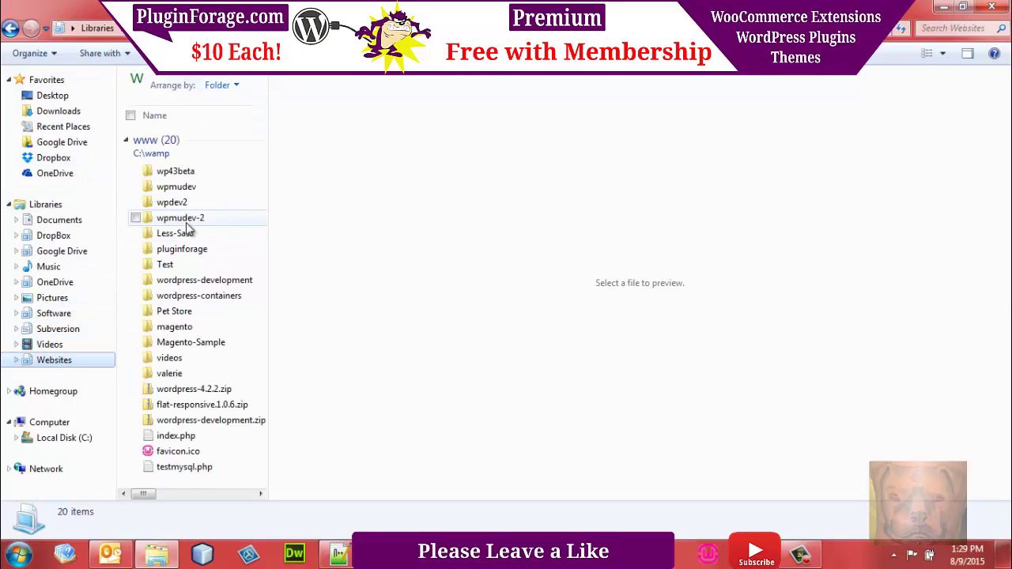
double_click(167, 310)
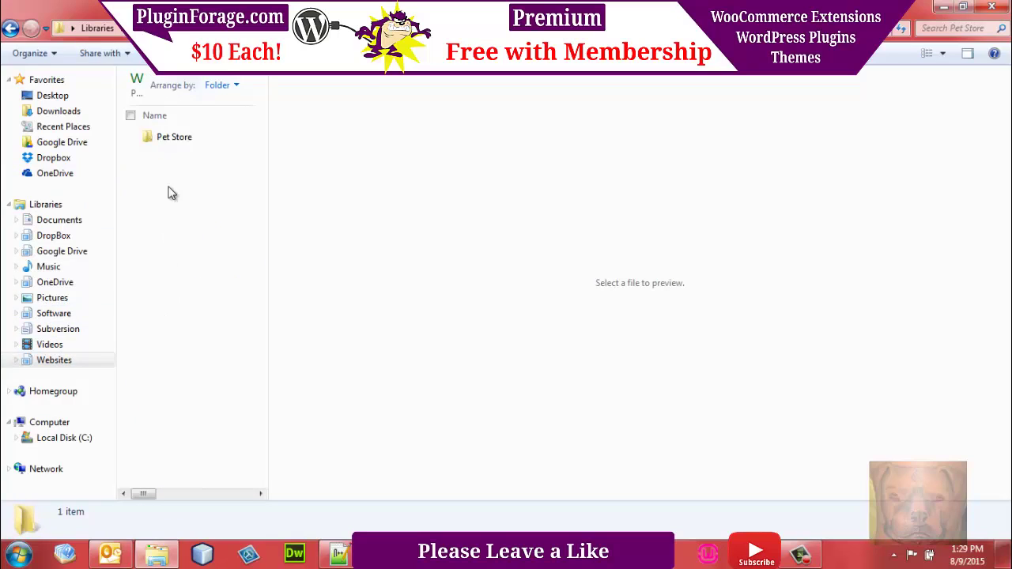
double_click(171, 139)
double_click(171, 139)
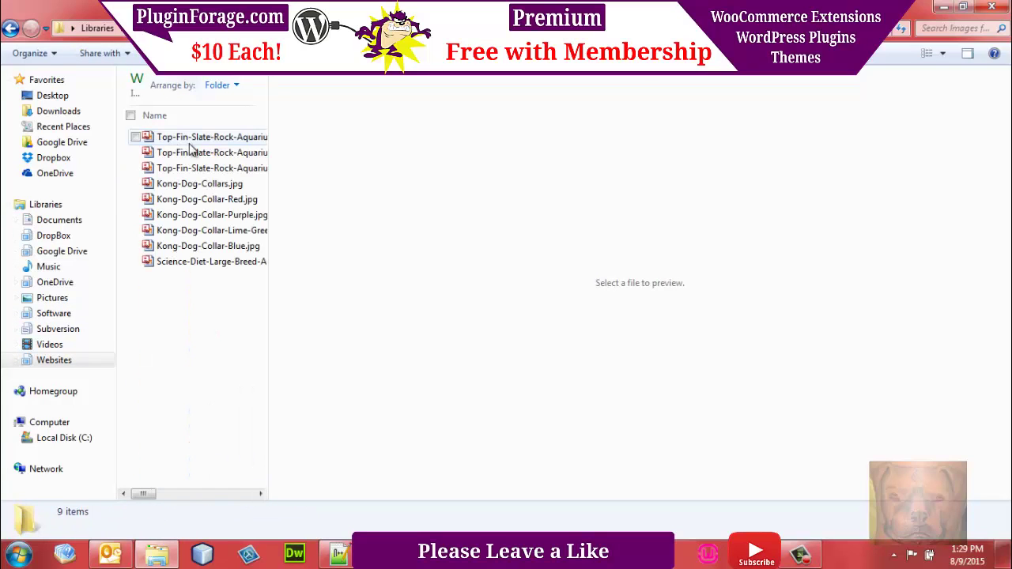
left_click(962, 7)
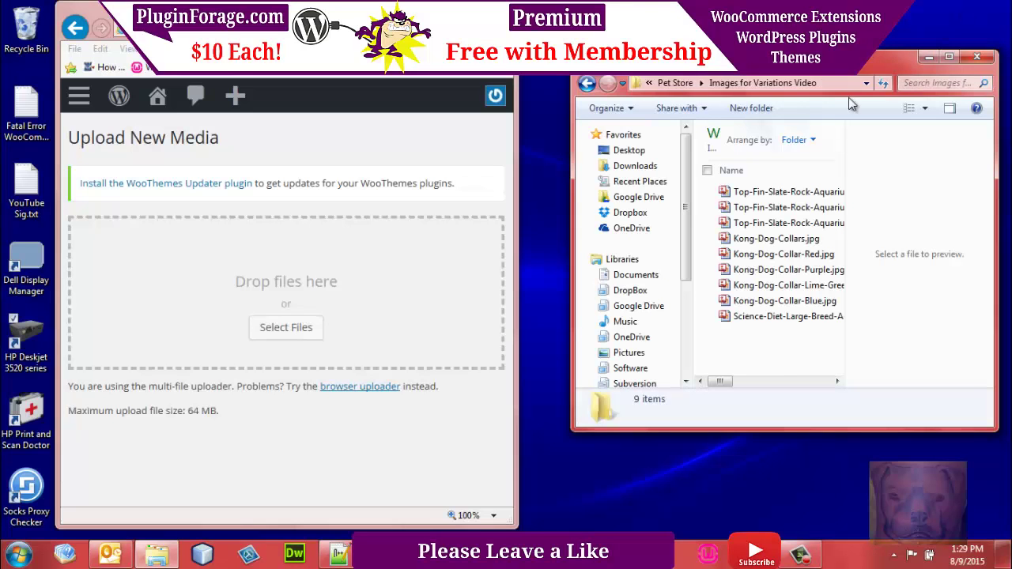
Upload all nine product images from the folder to the media library and view the list of uploaded files.
key("ctrl+a")
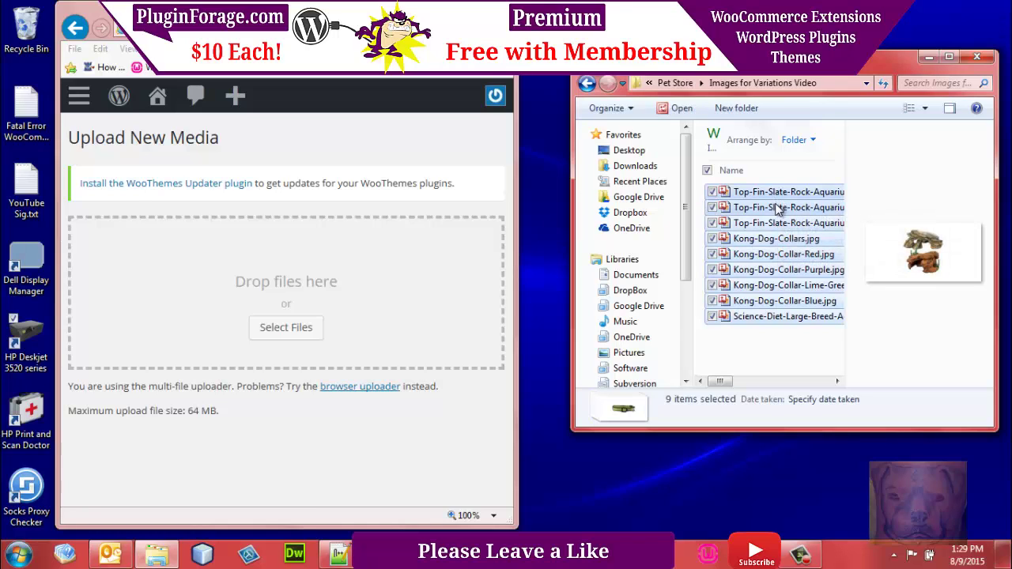
left_click_drag(778, 203, 368, 287)
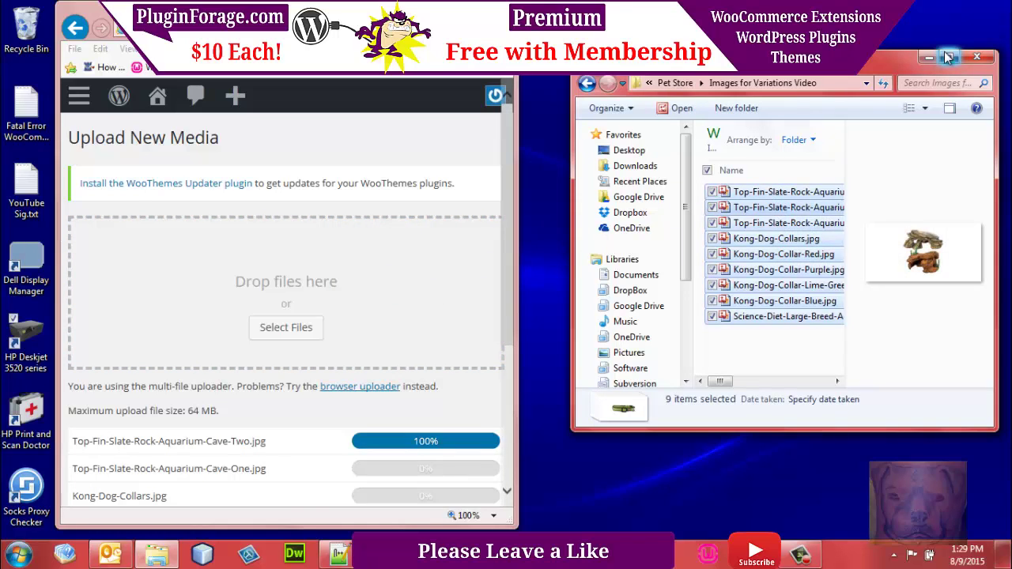
left_click(467, 271)
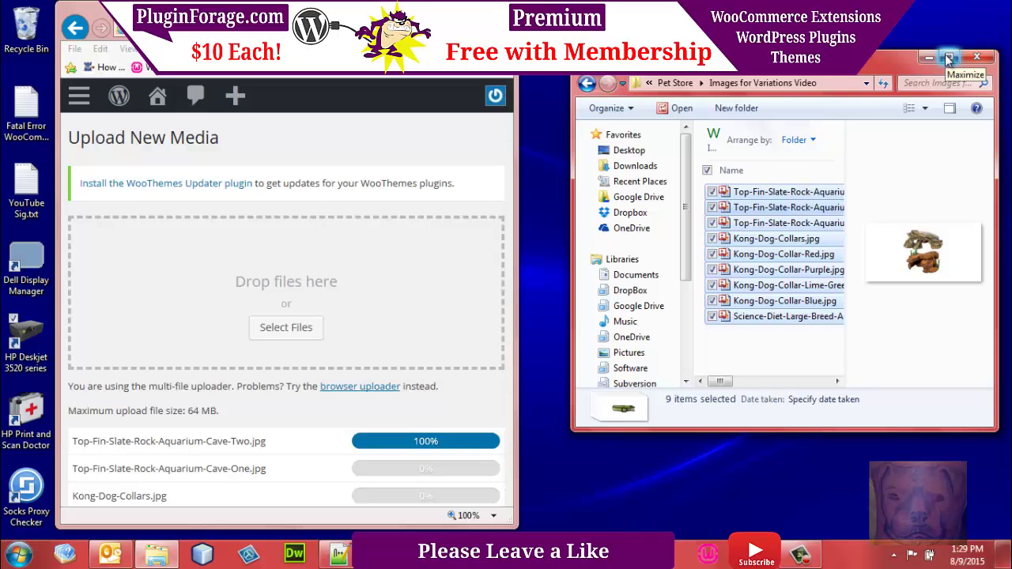
key("super+Up")
left_click_drag(1009, 232, 1009, 353)
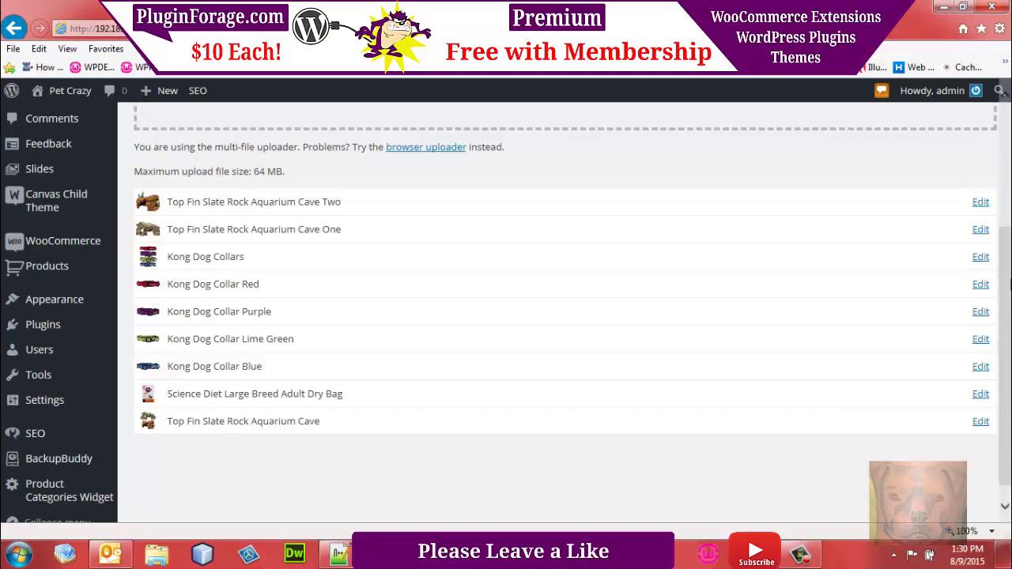
Open the Top Fin Slate Rock Aquarium Cave image from the media library and review its title, file URL and alternative text.
scroll(1008, 302, "up", 2)
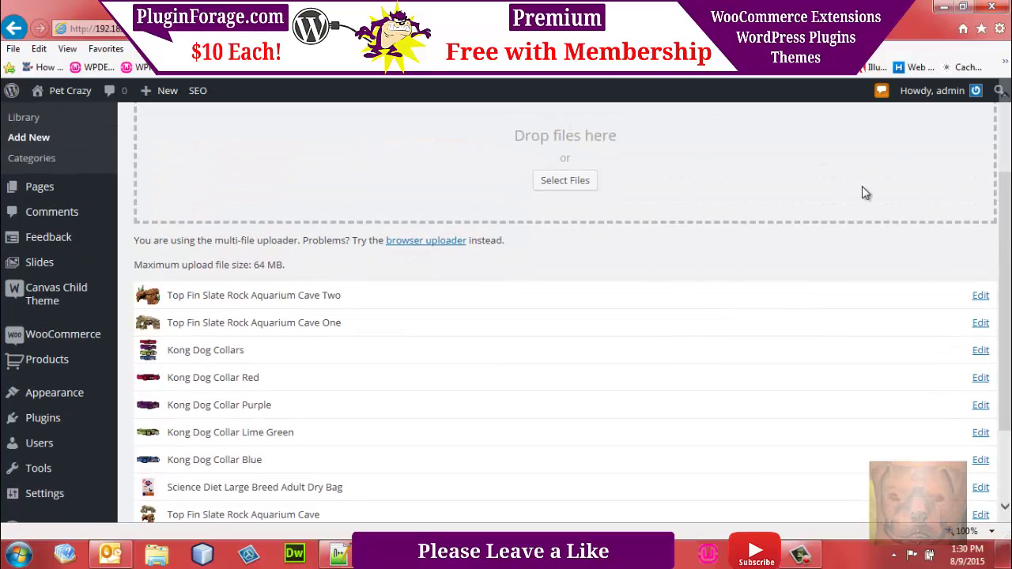
scroll(1005, 223, "up", 1)
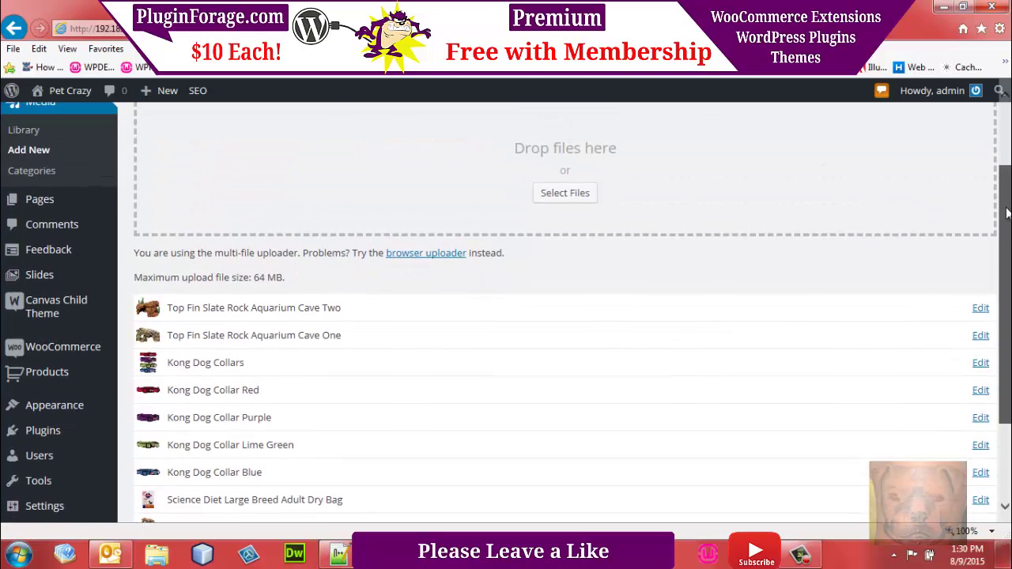
left_click(25, 136)
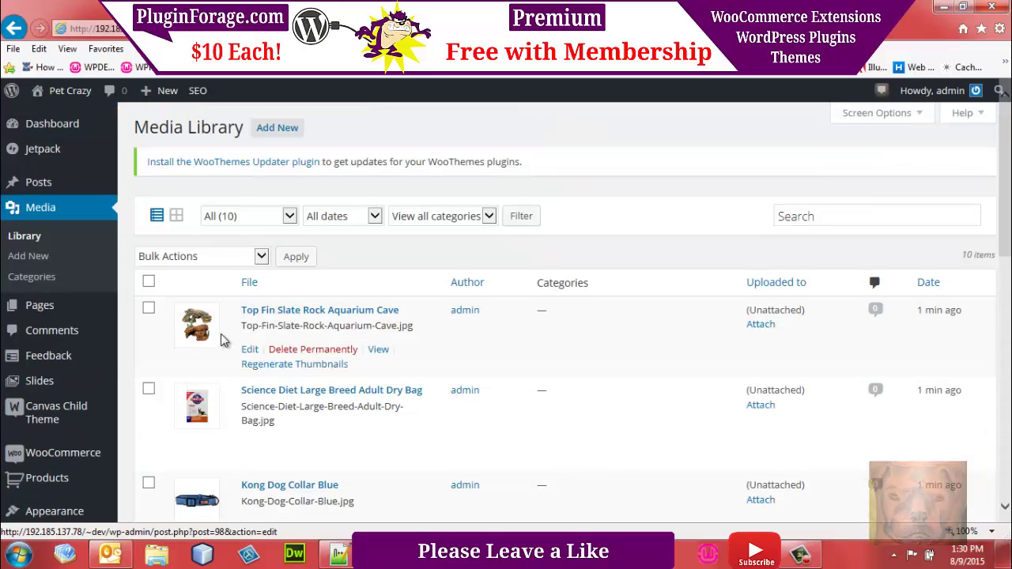
left_click(201, 334)
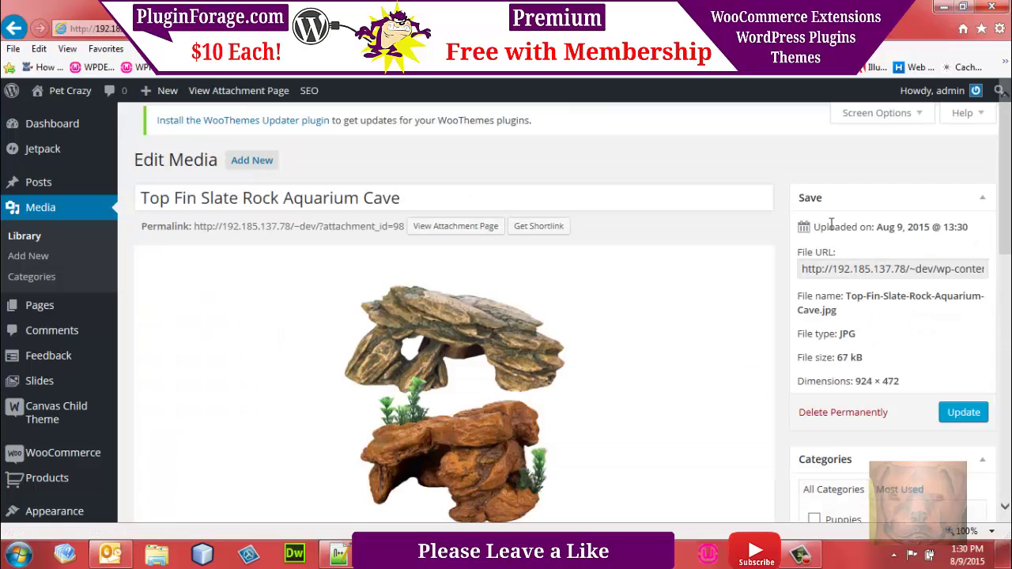
left_click(923, 280)
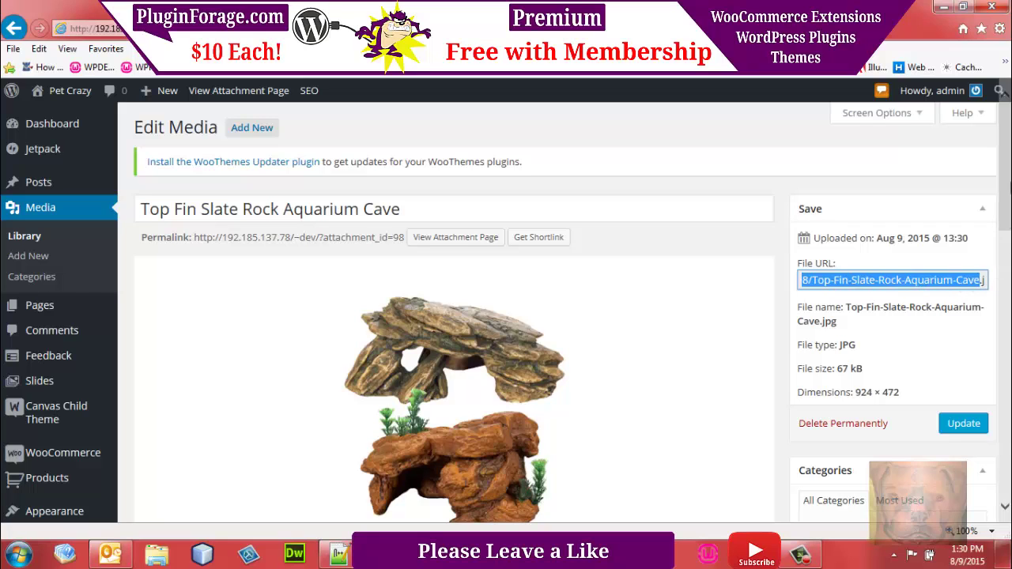
left_click_drag(1008, 181, 1008, 339)
left_click(281, 162)
left_click(192, 216)
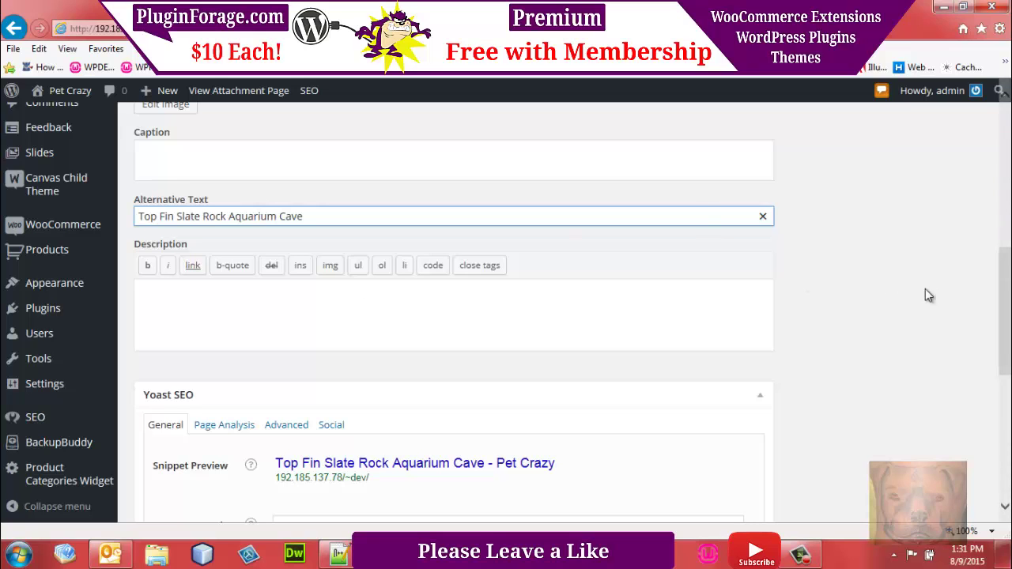
left_click_drag(1009, 319, 1009, 185)
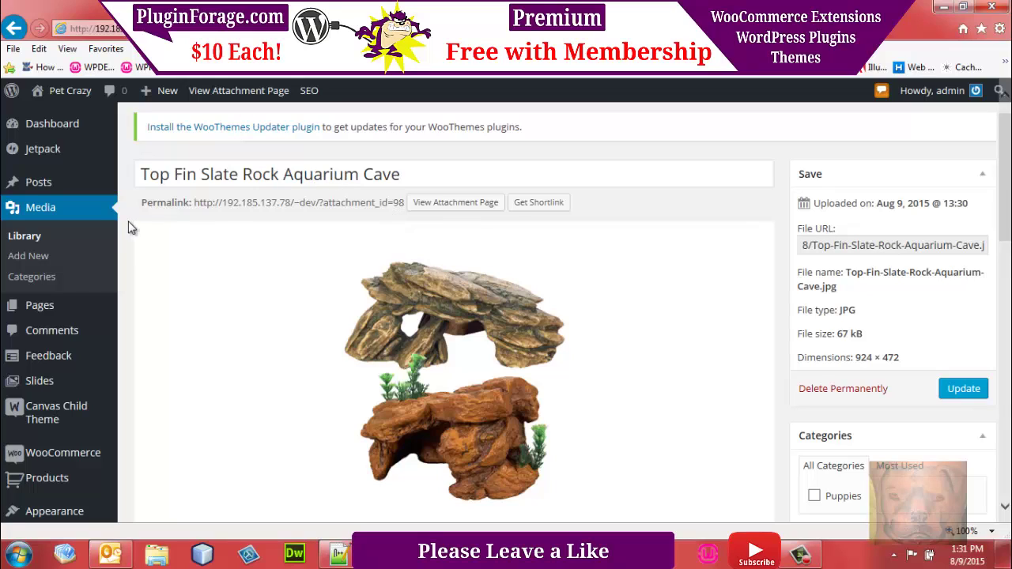
Open the media categories page and add a new category named "Tropica Fish Accessories".
left_click(49, 256)
left_click(31, 278)
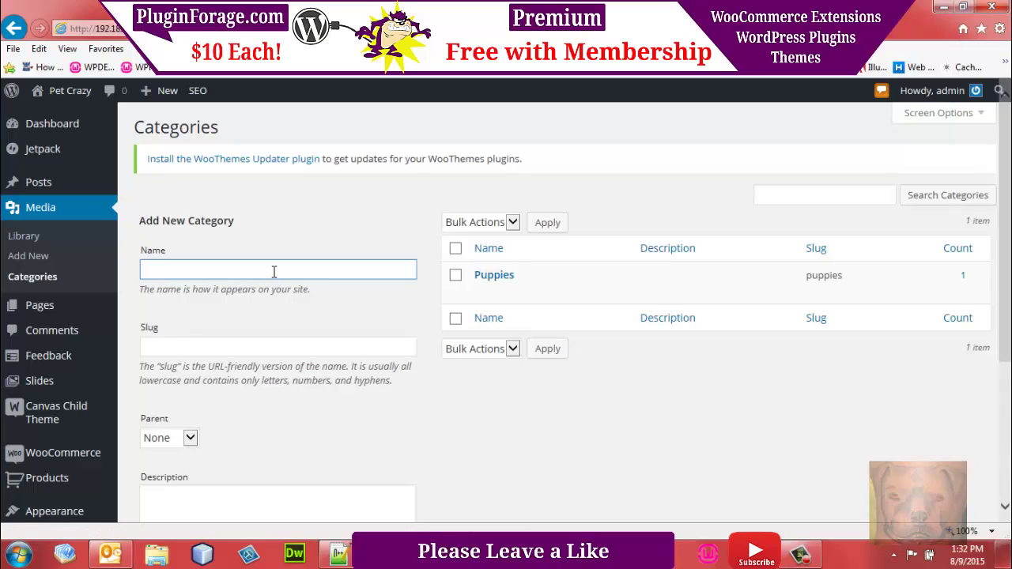
type("Tro")
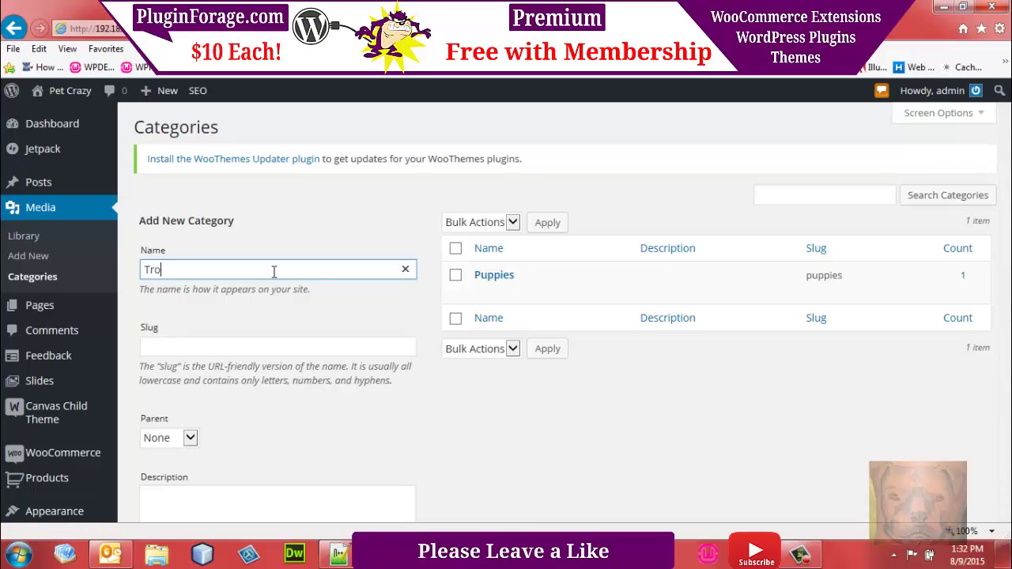
type("pica Fish Accessories")
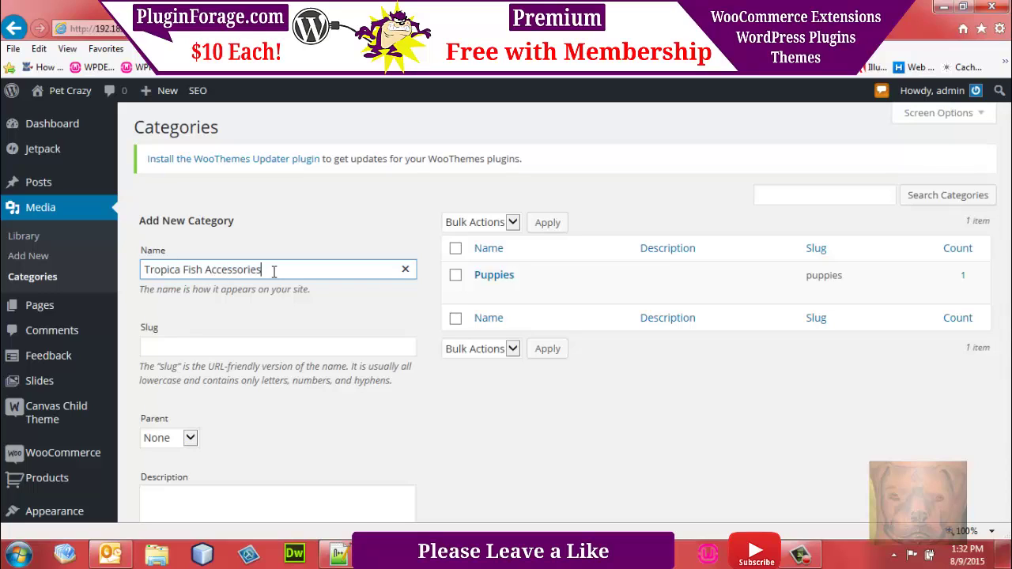
scroll(1007, 194, "down", 3)
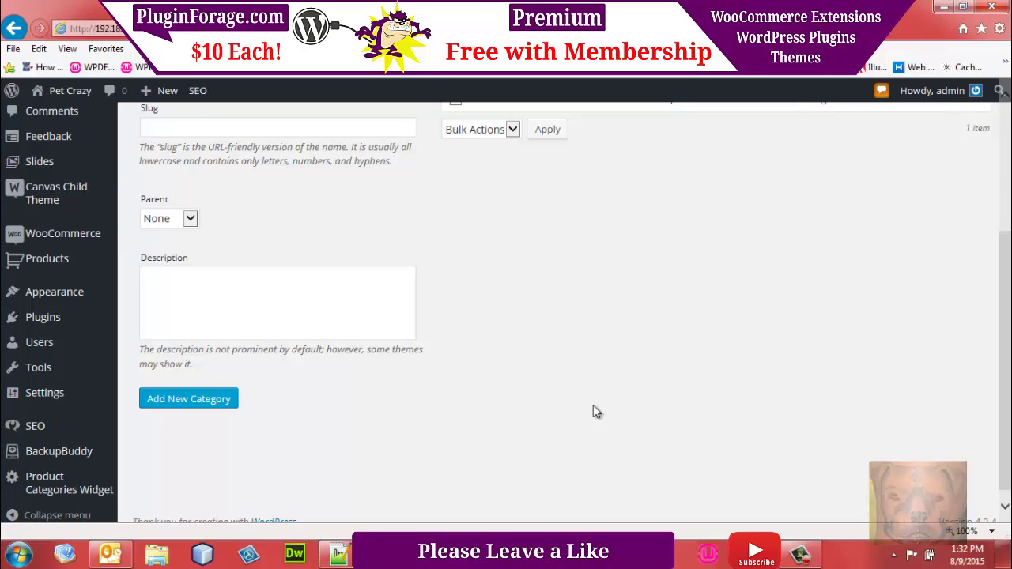
left_click(175, 399)
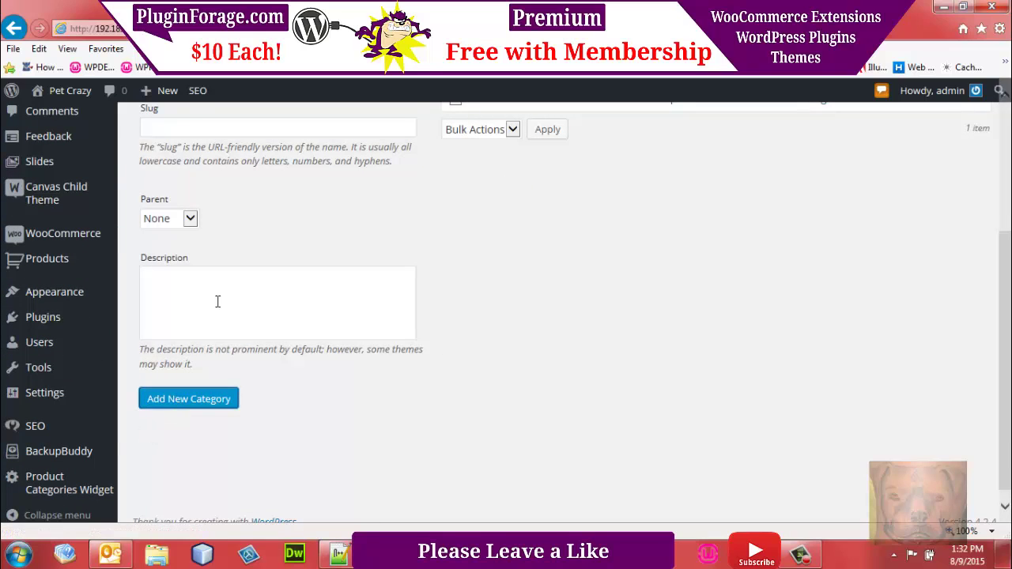
Add a second media category named "Dog Food".
scroll(891, 125, "up", 3)
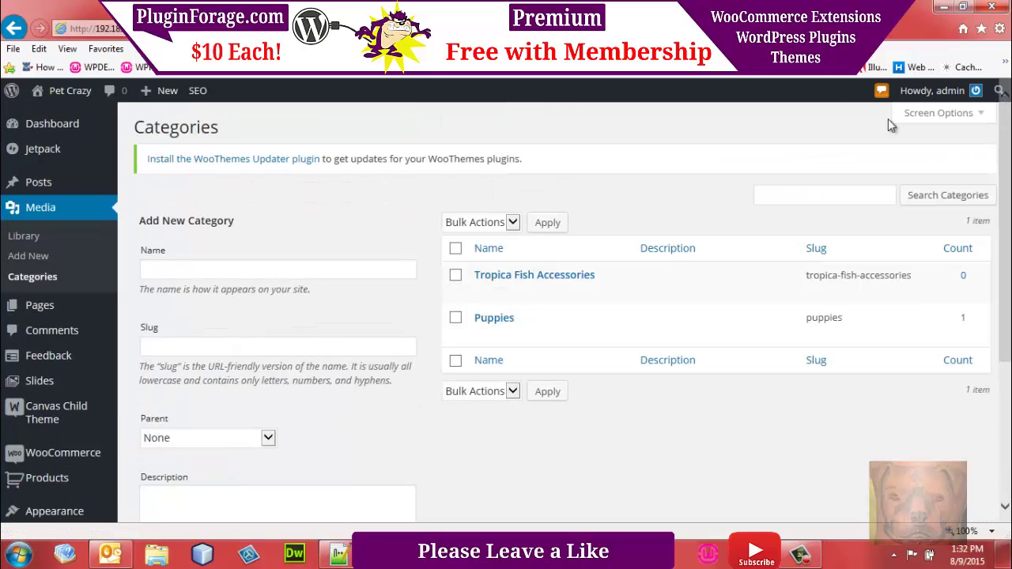
left_click(301, 270)
type("Do")
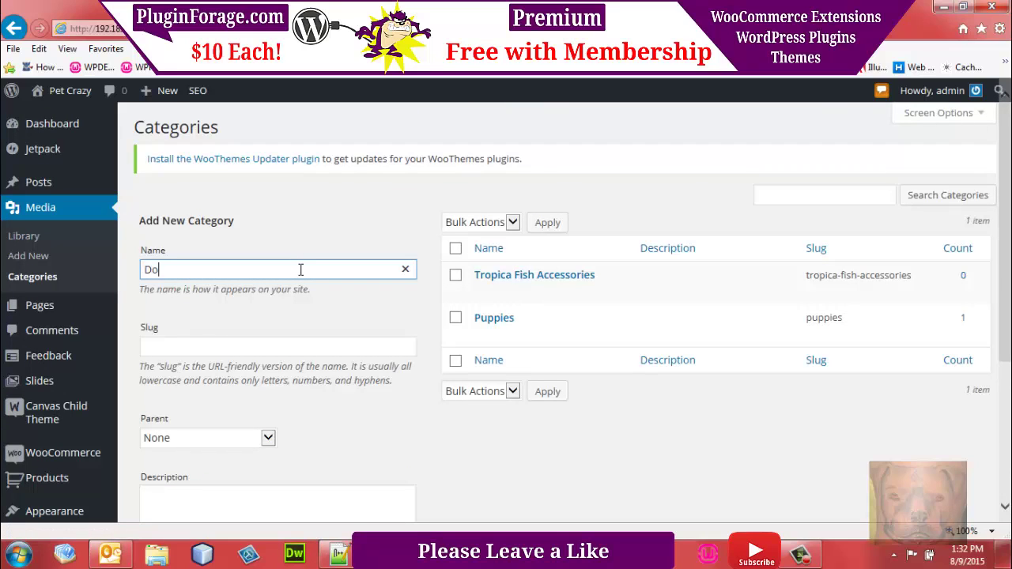
type("g Food")
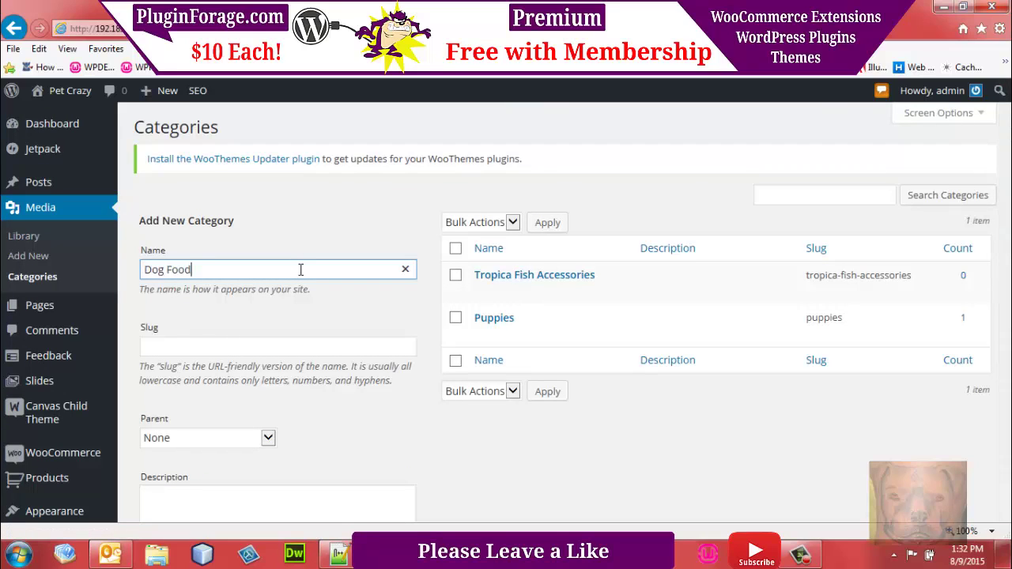
scroll(1009, 183, "down", 3)
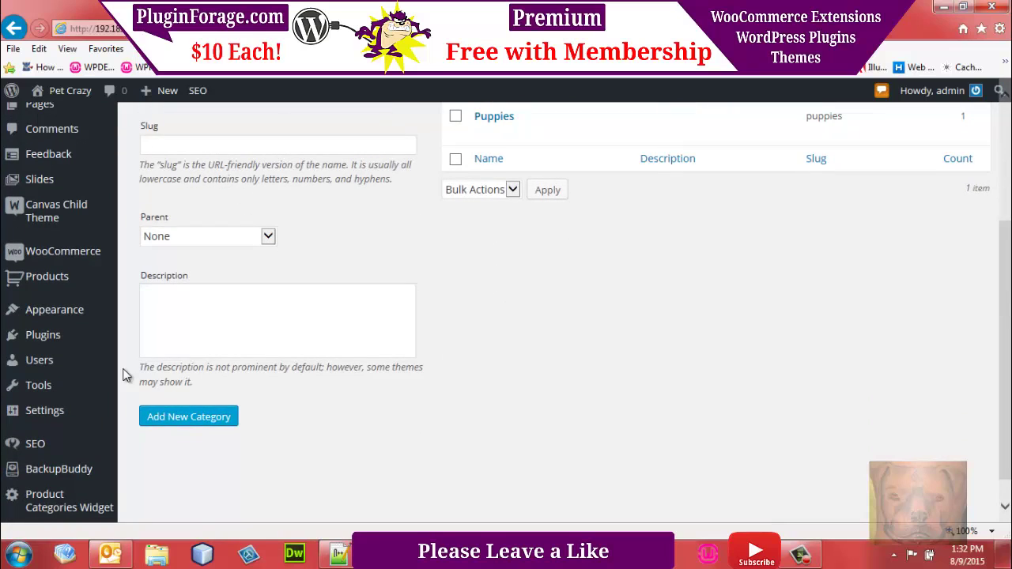
left_click(158, 417)
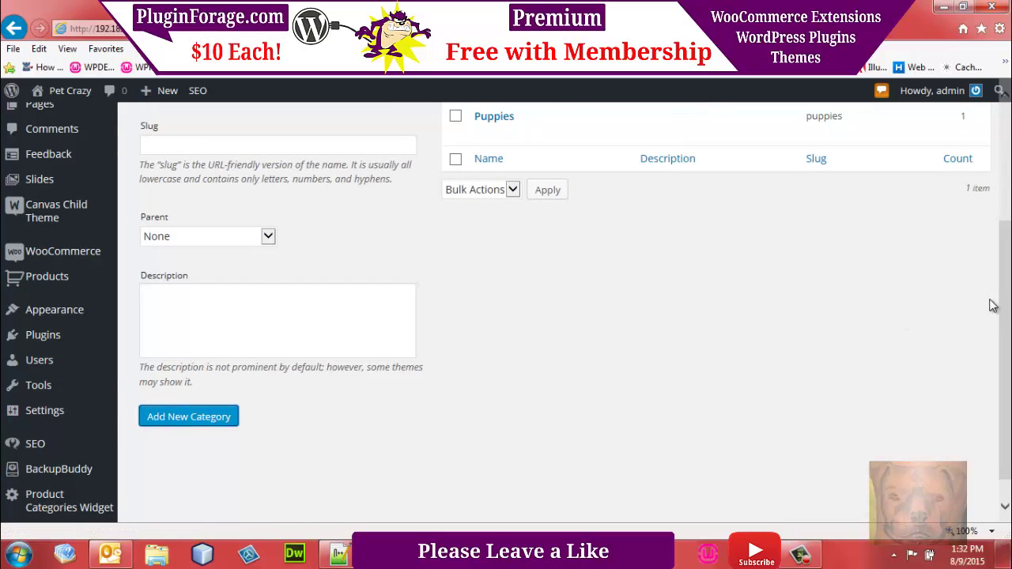
Add another media category named "Dog Accessories".
left_click_drag(1008, 292, 1009, 173)
left_click(264, 273)
type("D")
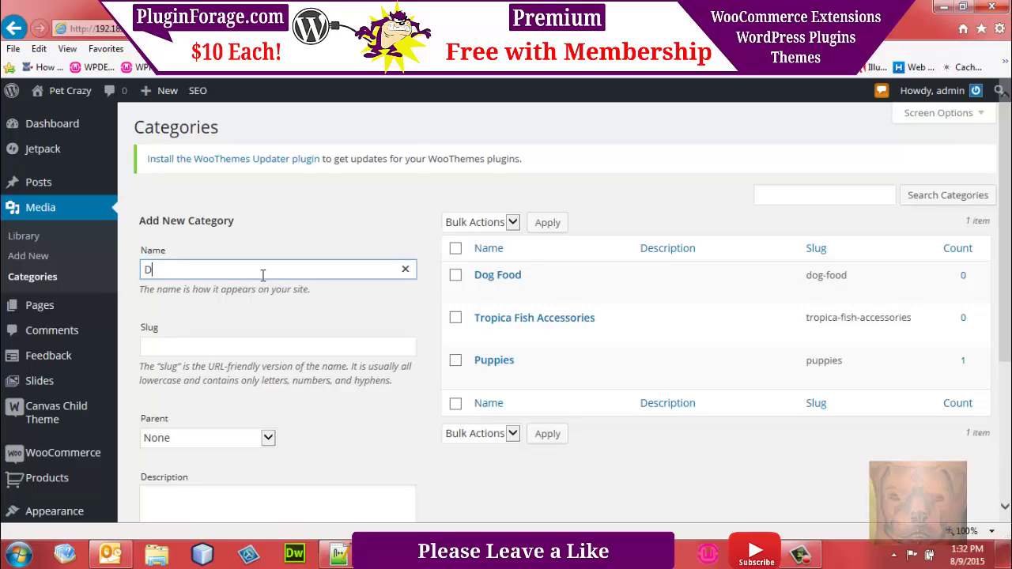
type("og Acc")
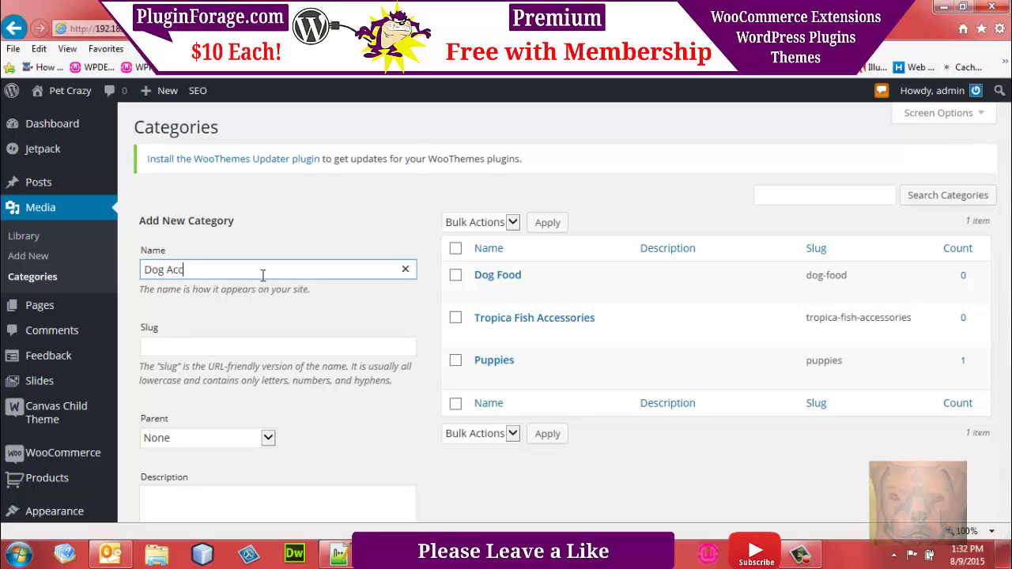
type("essories")
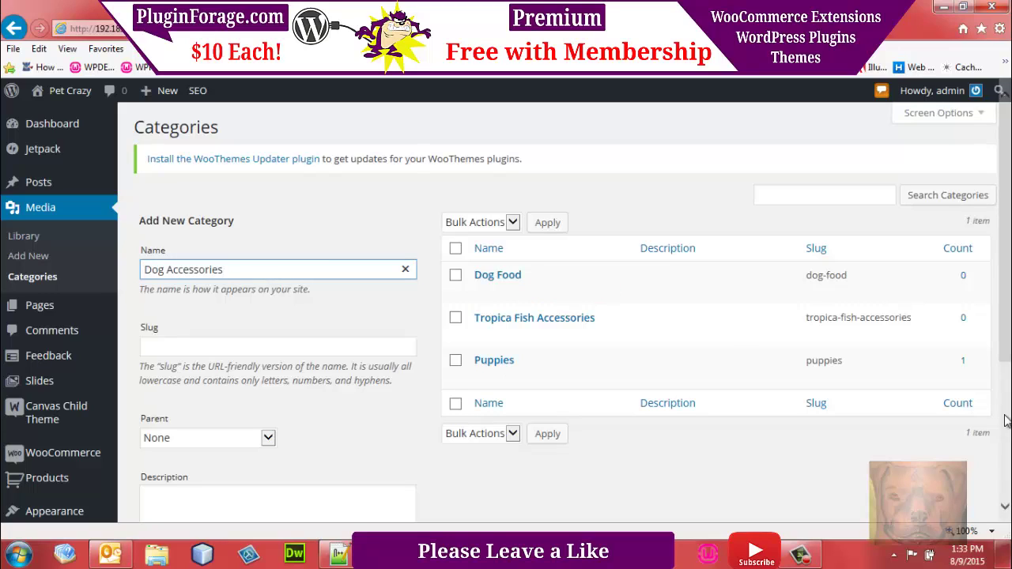
left_click_drag(1009, 291, 1008, 308)
scroll(458, 444, "down", 2)
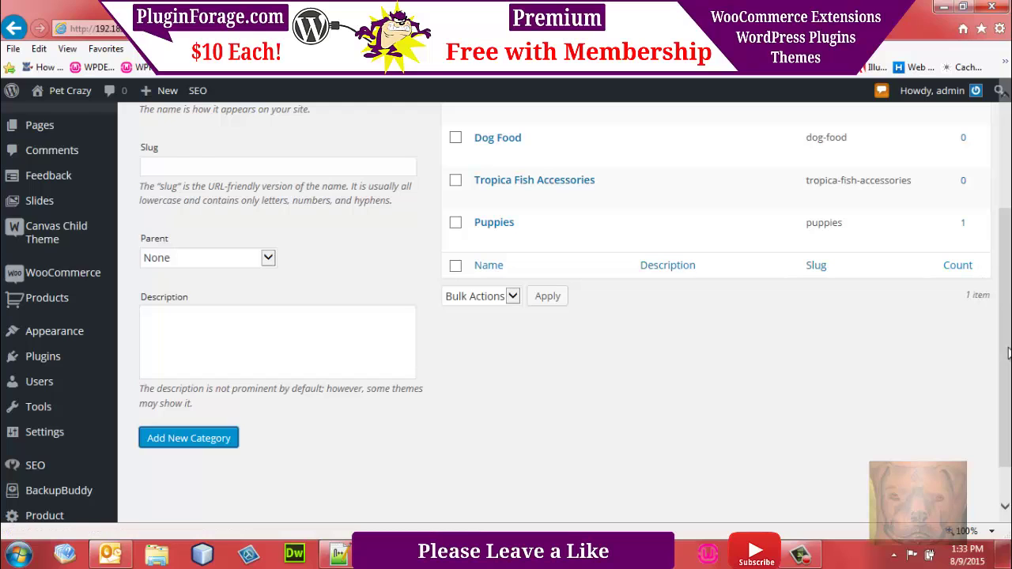
In the media library, assign the three Top Fin Slate Rock Aquarium Cave images to the Tropica Fish Accessories category in bulk.
left_click_drag(1009, 347, 1009, 300)
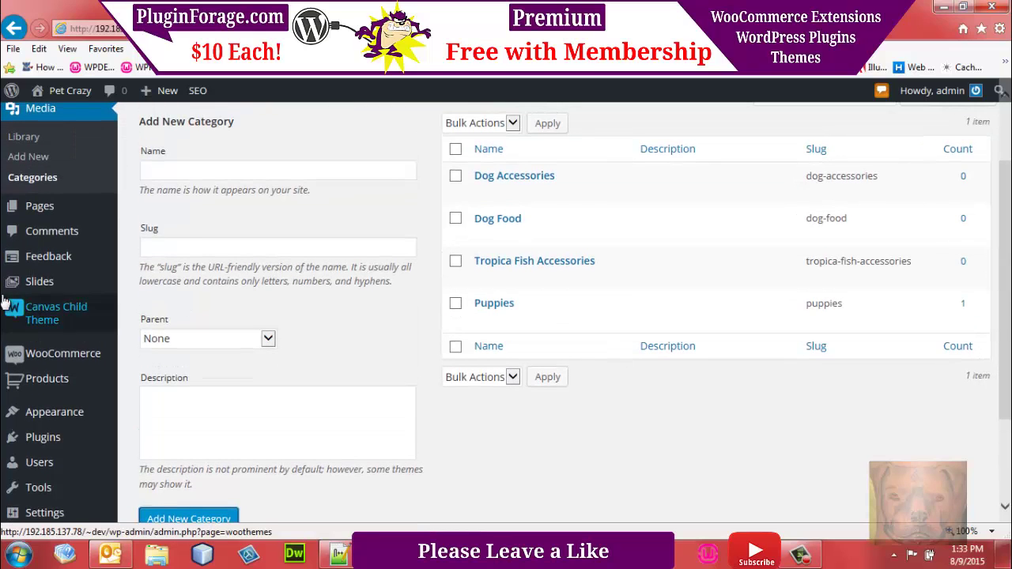
mouse_move(30, 217)
left_click(25, 139)
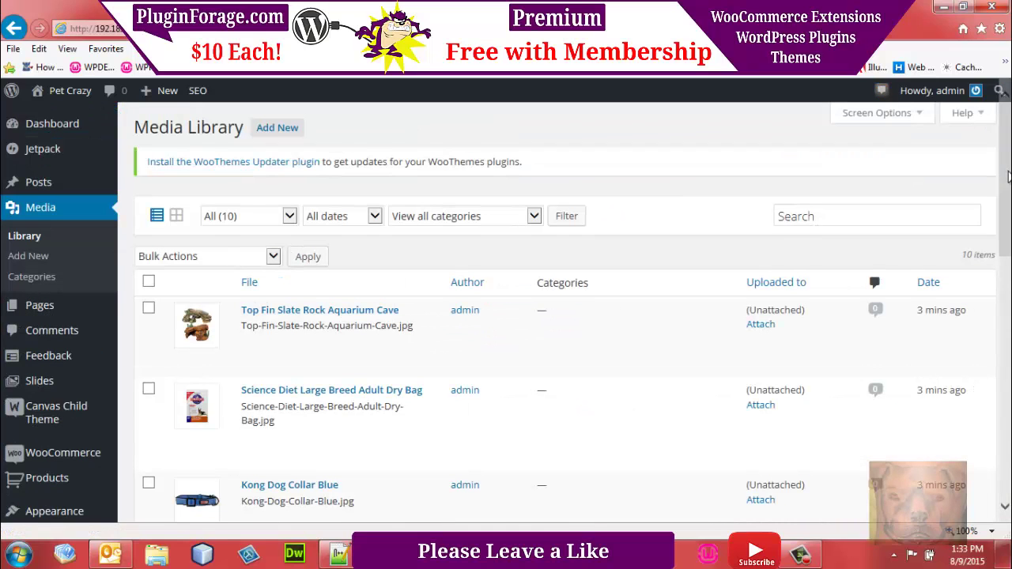
left_click_drag(1009, 161, 1008, 185)
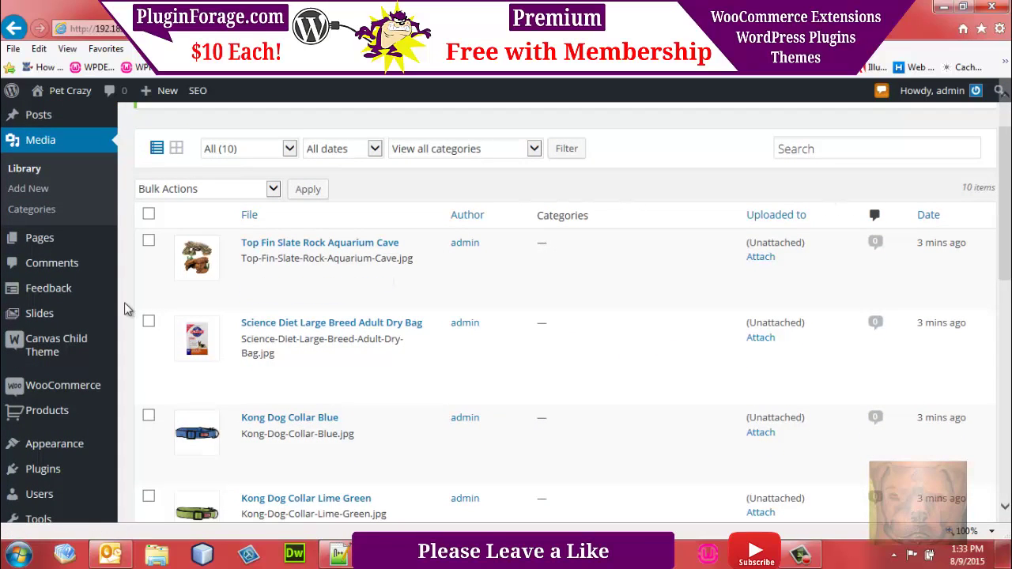
left_click_drag(1008, 250, 1009, 428)
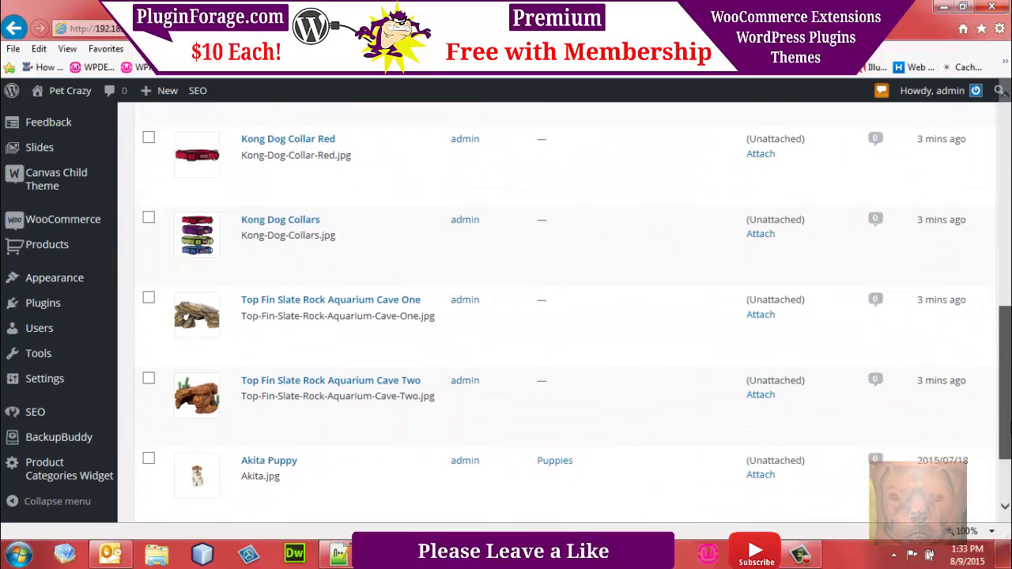
left_click(149, 389)
left_click(149, 309)
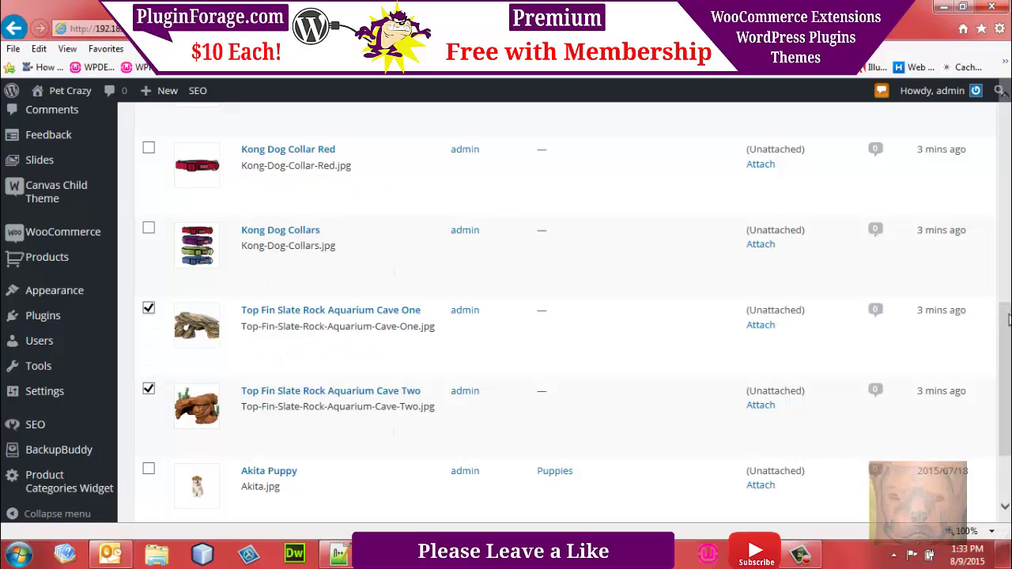
left_click_drag(1009, 318, 1009, 132)
left_click(149, 268)
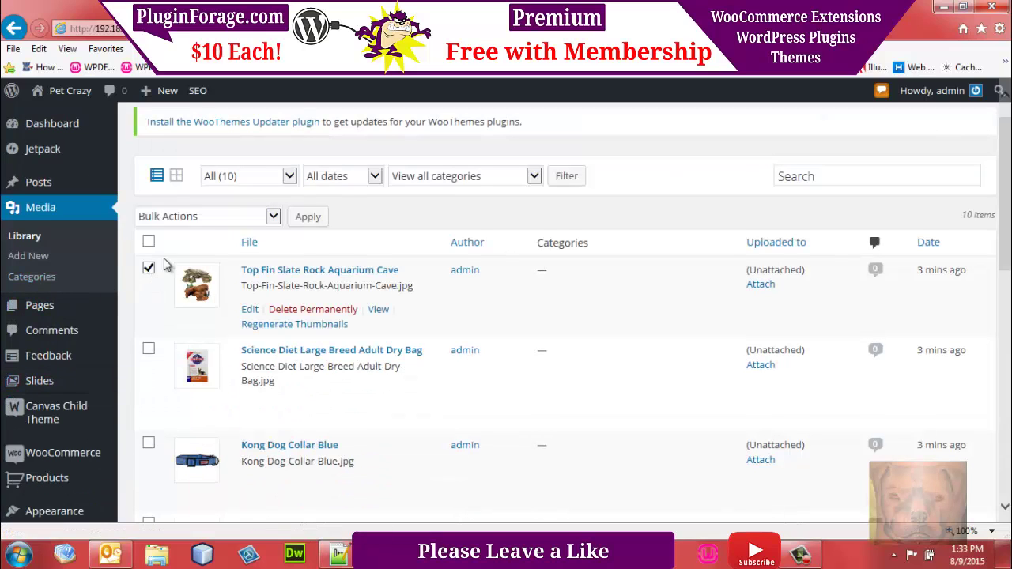
left_click(271, 216)
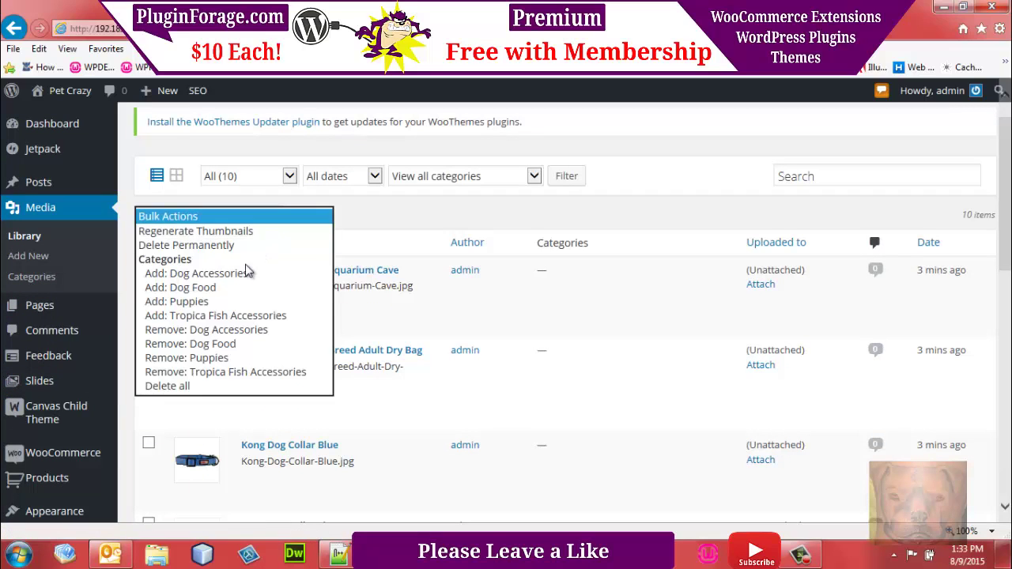
left_click(229, 315)
left_click(308, 218)
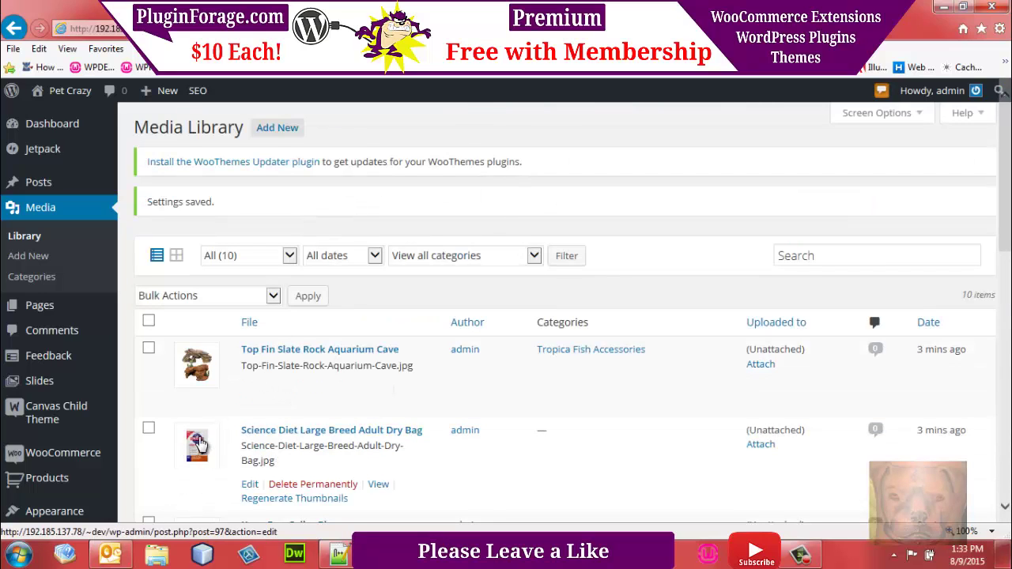
Assign the Science Diet Large Breed Adult Dry Bag image to the Dog Food category.
scroll(506, 401, "down", 3)
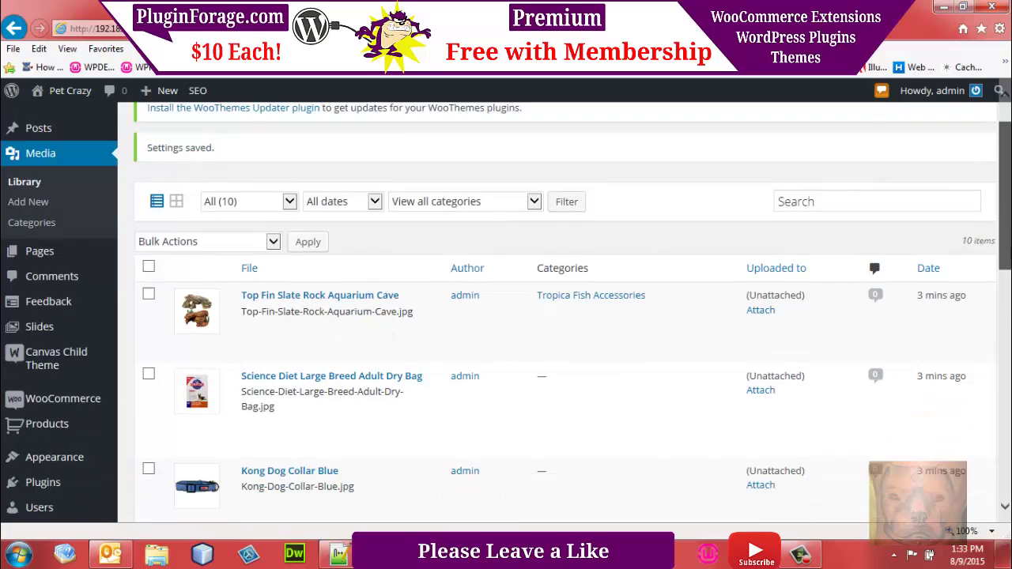
left_click(149, 234)
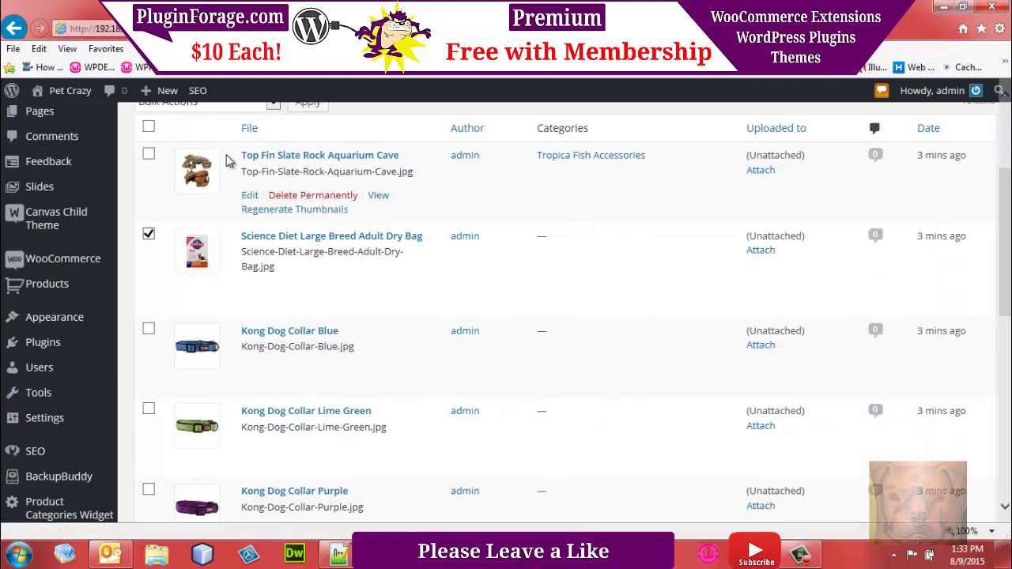
left_click(269, 108)
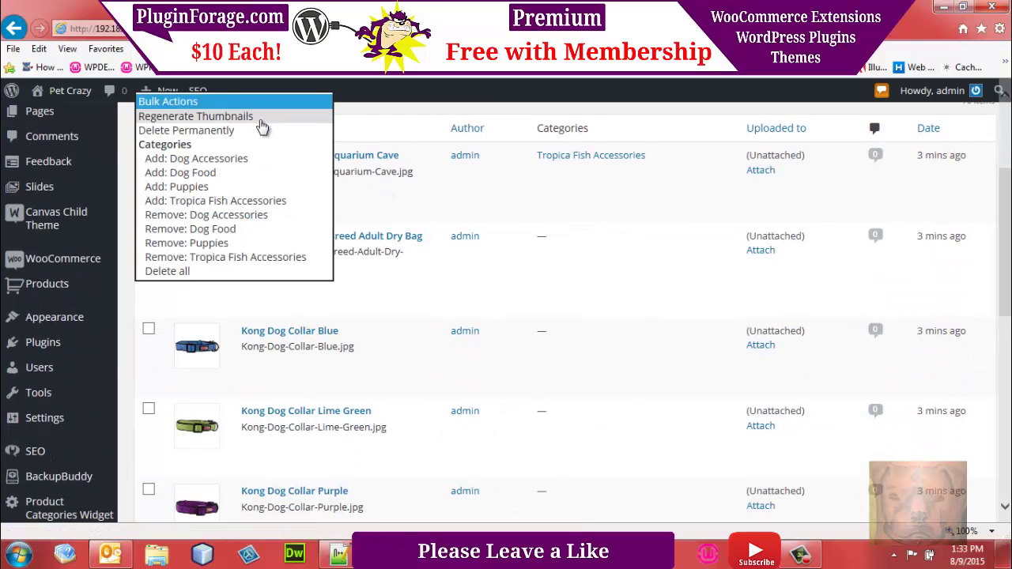
left_click(226, 173)
left_click(308, 104)
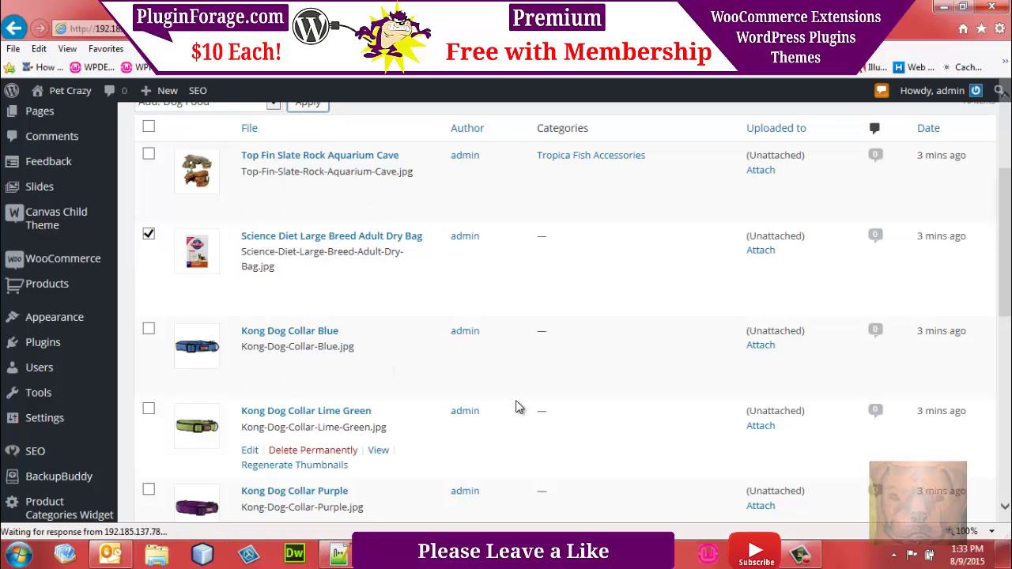
Assign the five Kong Dog Collar images, including the combined Kong Dog Collars one, to the Dog Accessories category in bulk.
scroll(1009, 229, "down", 5)
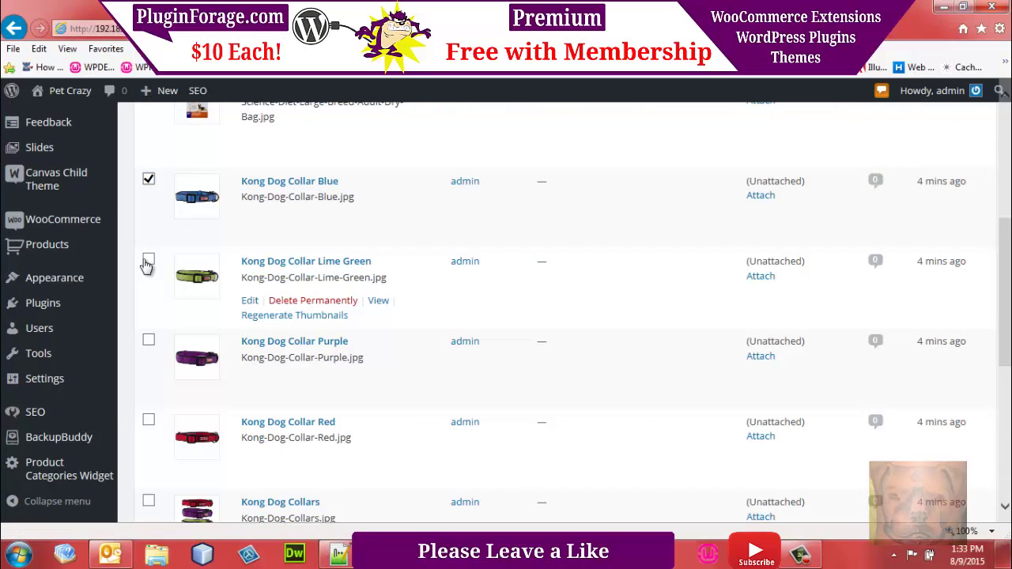
left_click(149, 419)
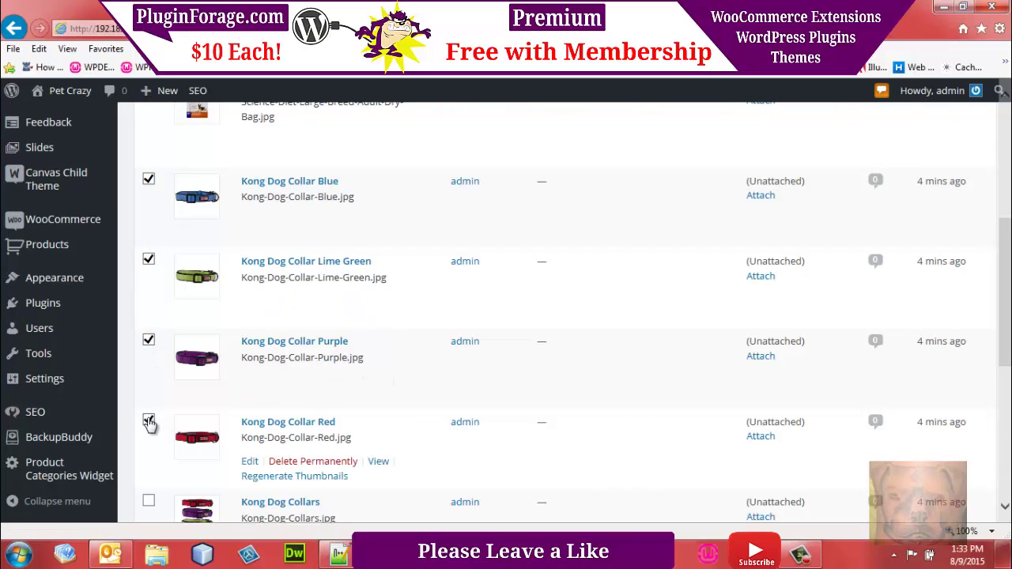
left_click(149, 500)
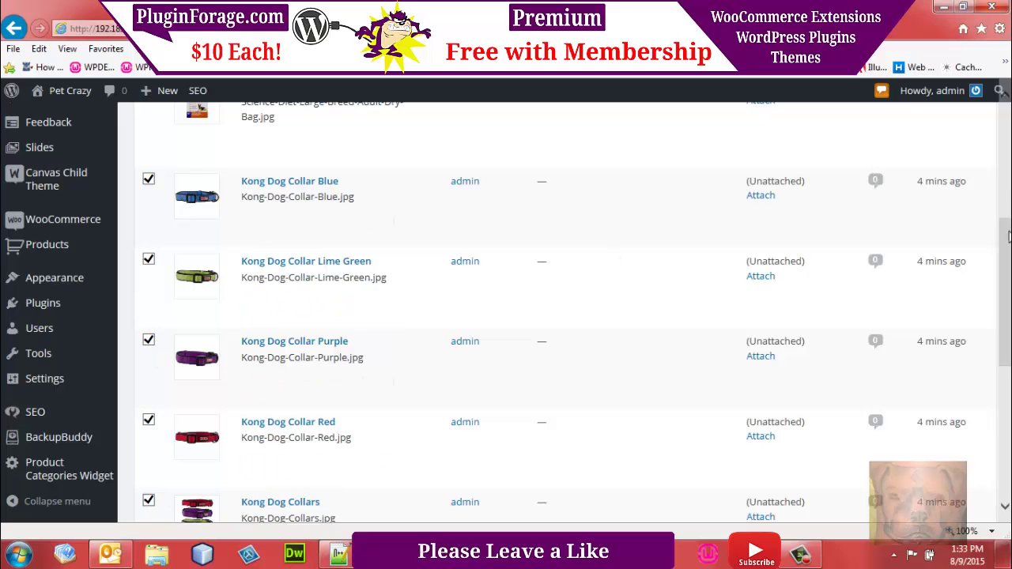
left_click_drag(1008, 235, 1008, 118)
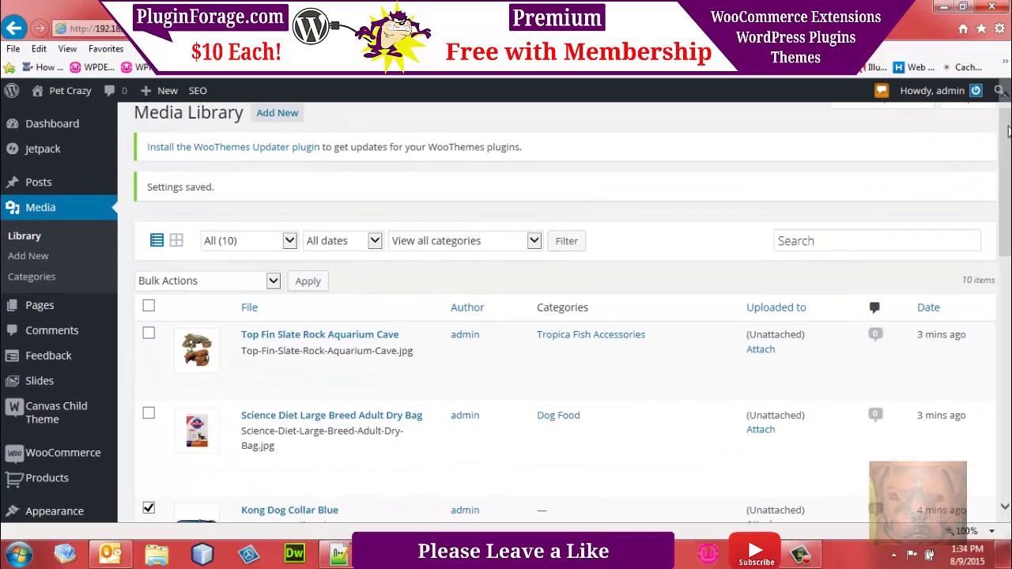
left_click(274, 282)
left_click(218, 336)
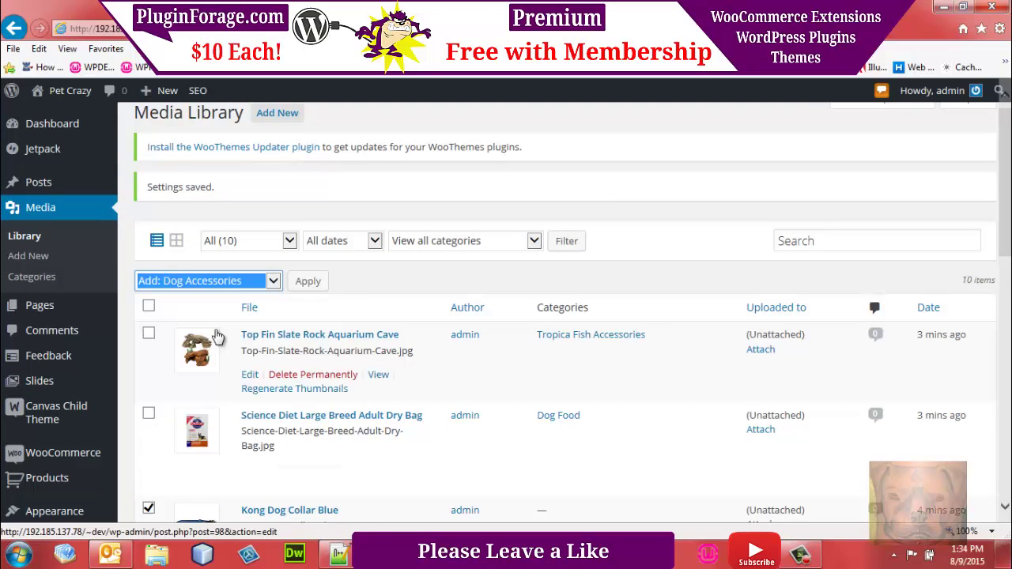
left_click(306, 284)
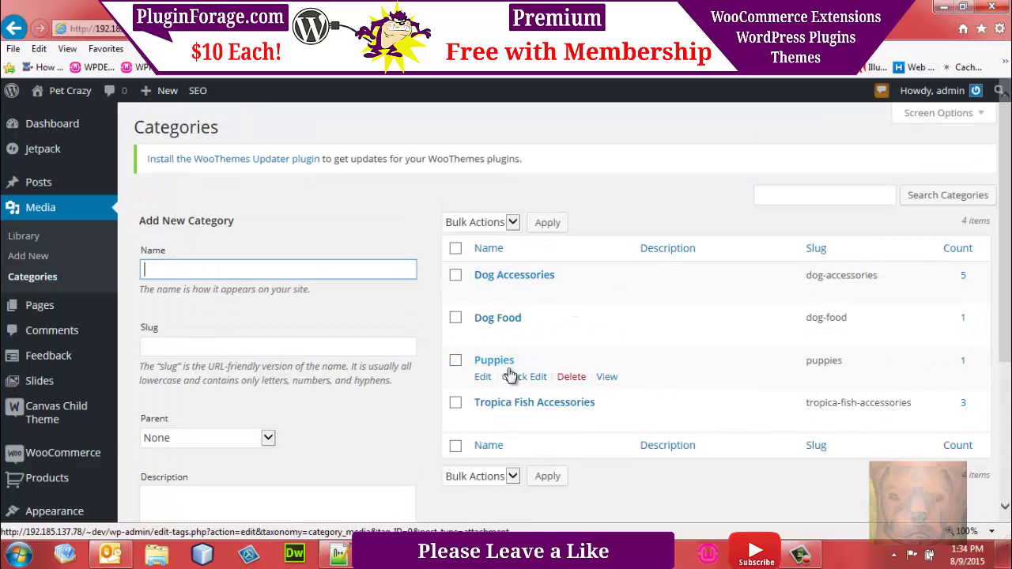
Correct the Tropica Fish Accessories media category's name to "Tropical Fish Accessories" and its slug to "tropical-fish-accessories".
left_click(529, 412)
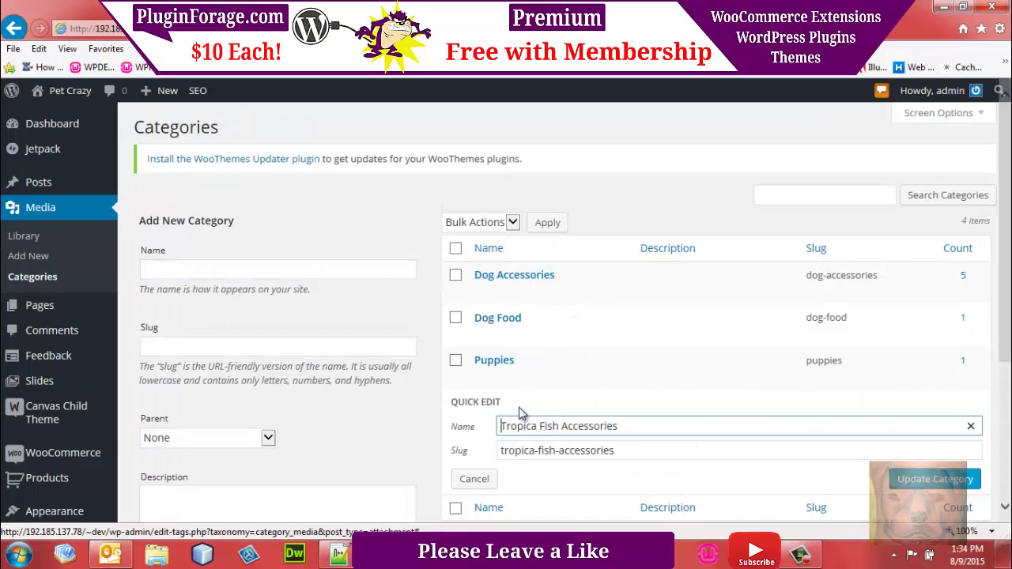
type("l")
left_click(536, 450)
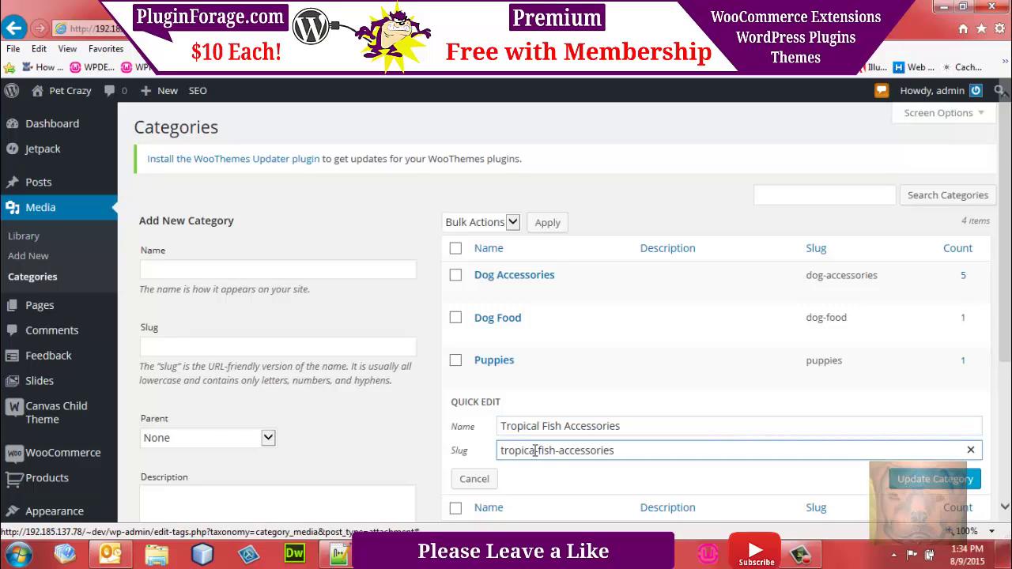
type("l")
left_click(919, 477)
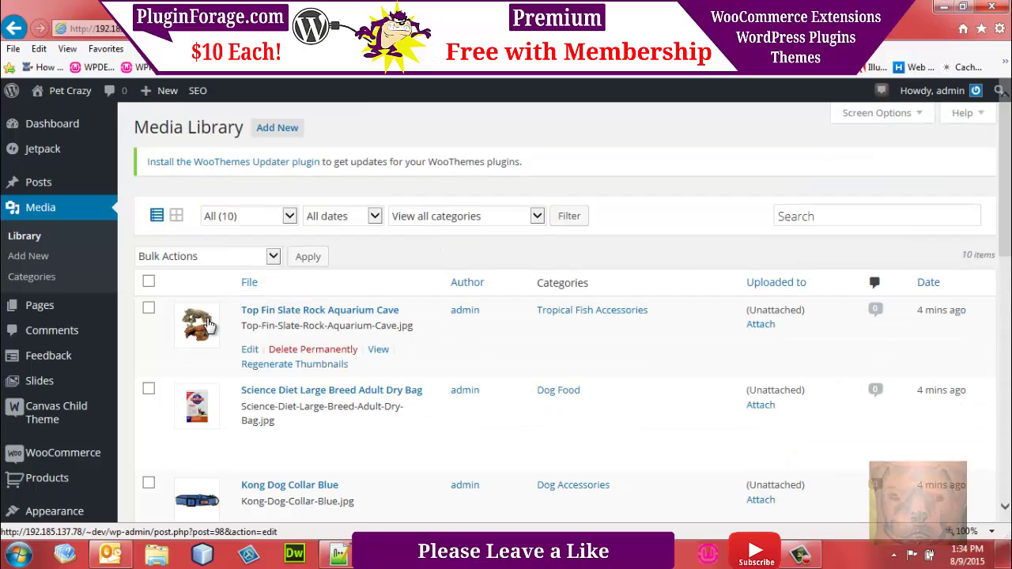
Open the Science Diet Large Breed Adult Dry Bag image's details from the media library and review its category assignment.
left_click(197, 407)
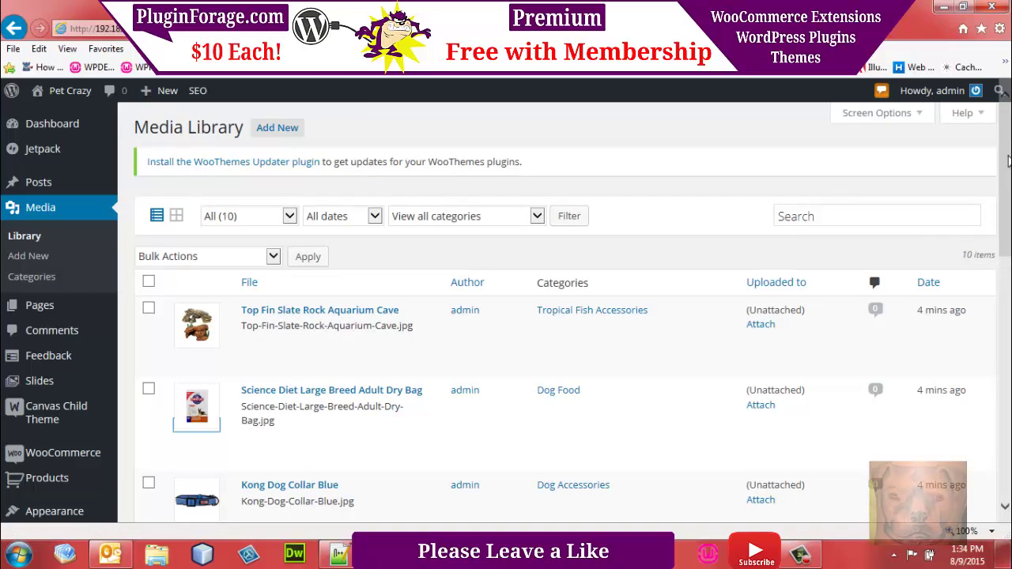
scroll(845, 311, "down", 5)
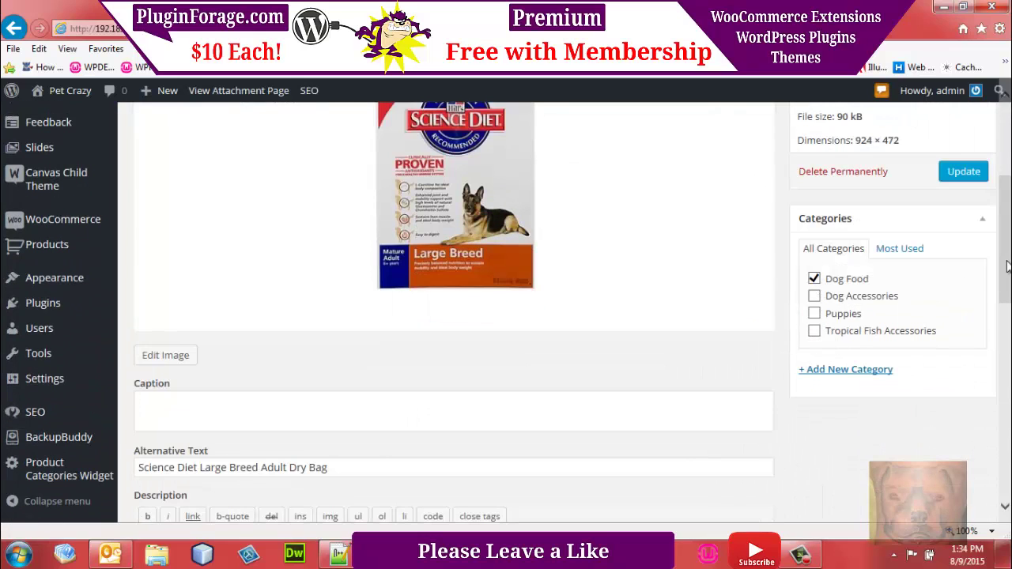
Start a new blog post and place the cursor in its content area.
mouse_move(62, 250)
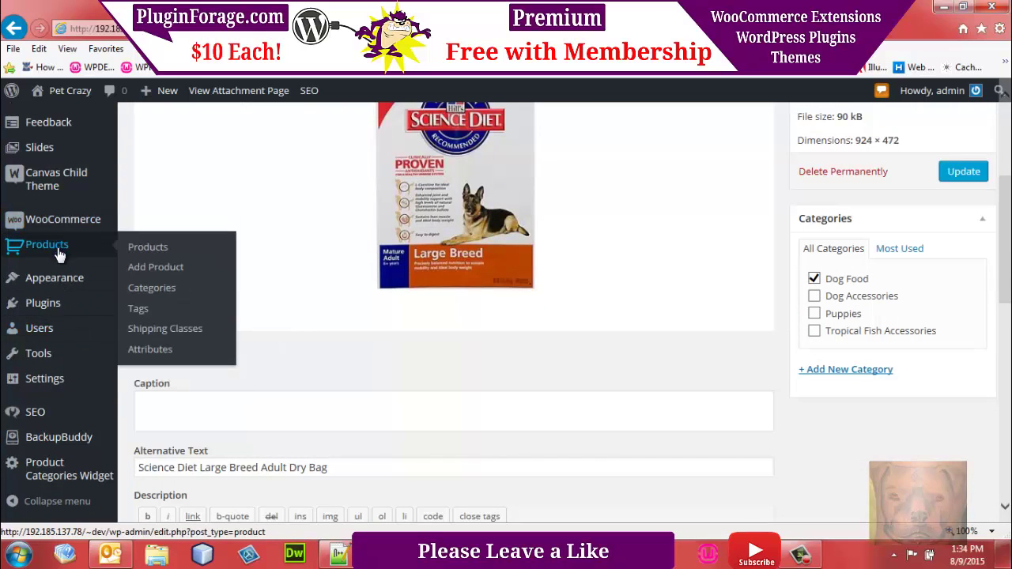
scroll(14, 253, "up", 3)
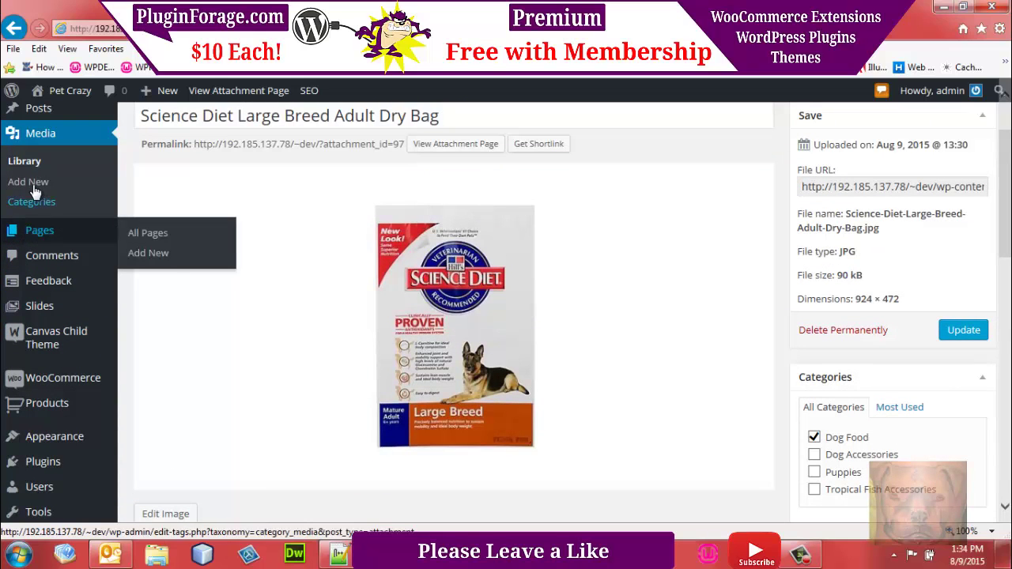
mouse_move(33, 116)
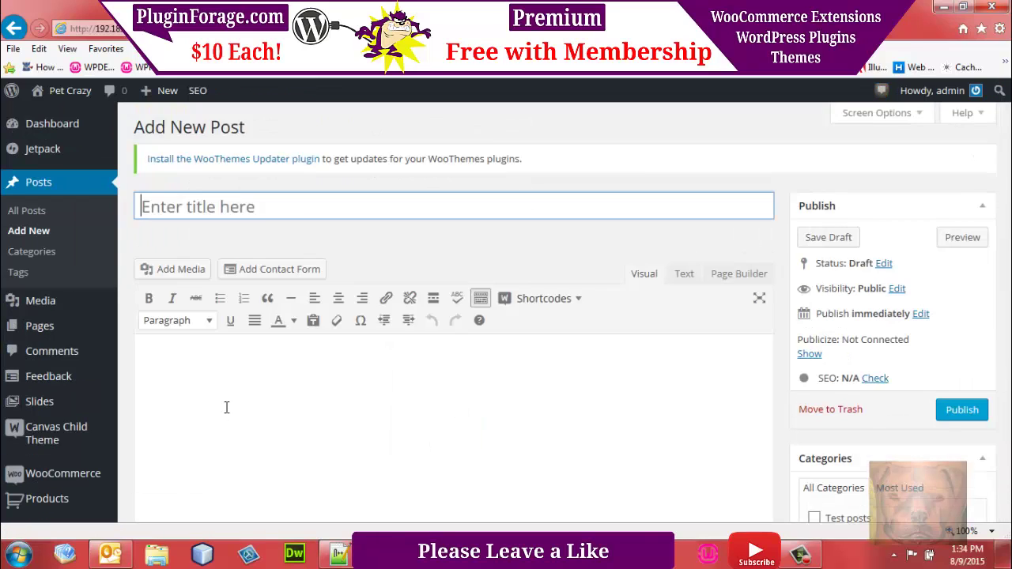
left_click(248, 391)
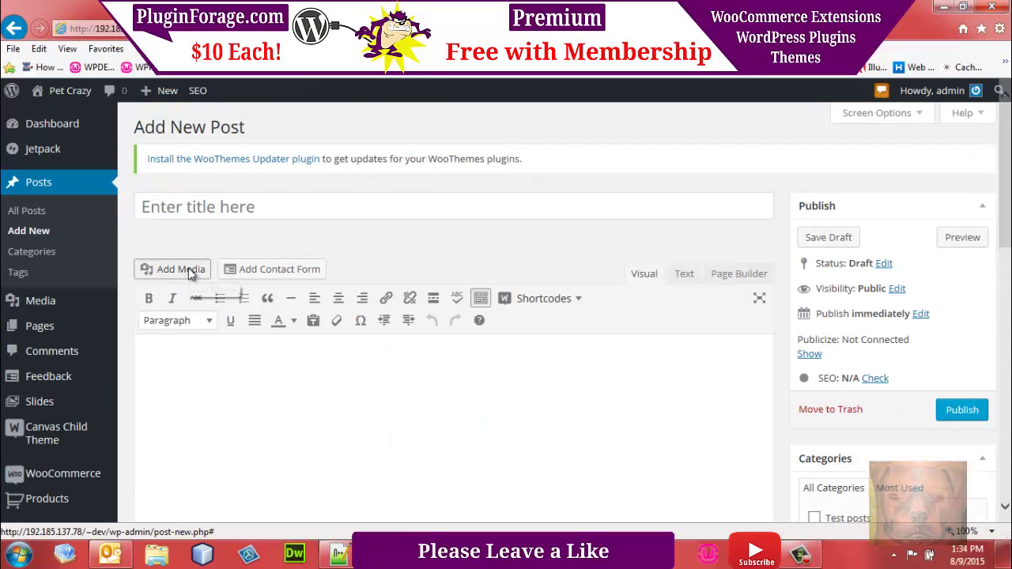
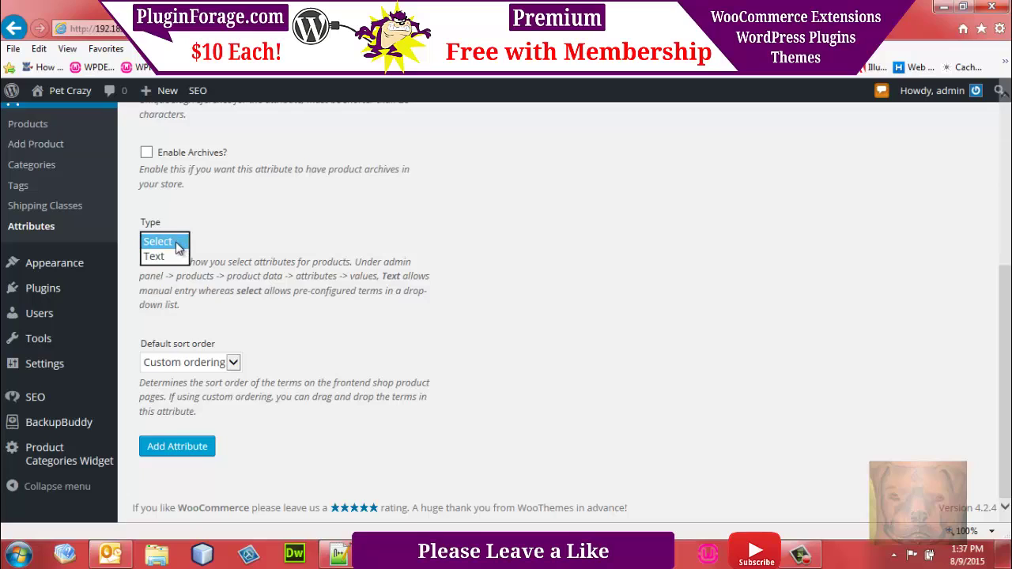
Add the Color product attribute with the type Select and custom ordering.
left_click(224, 244)
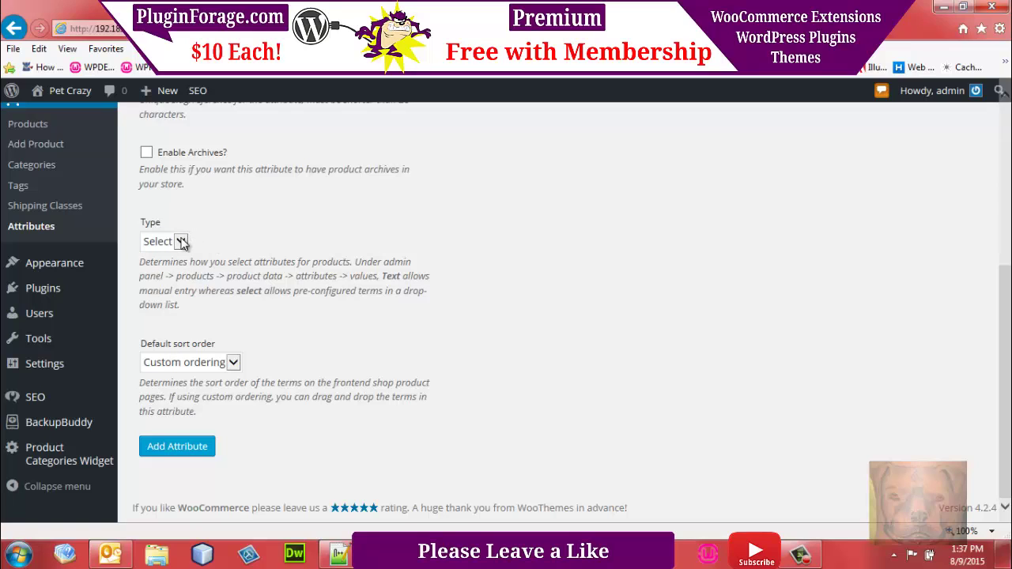
left_click(183, 455)
left_click(190, 444)
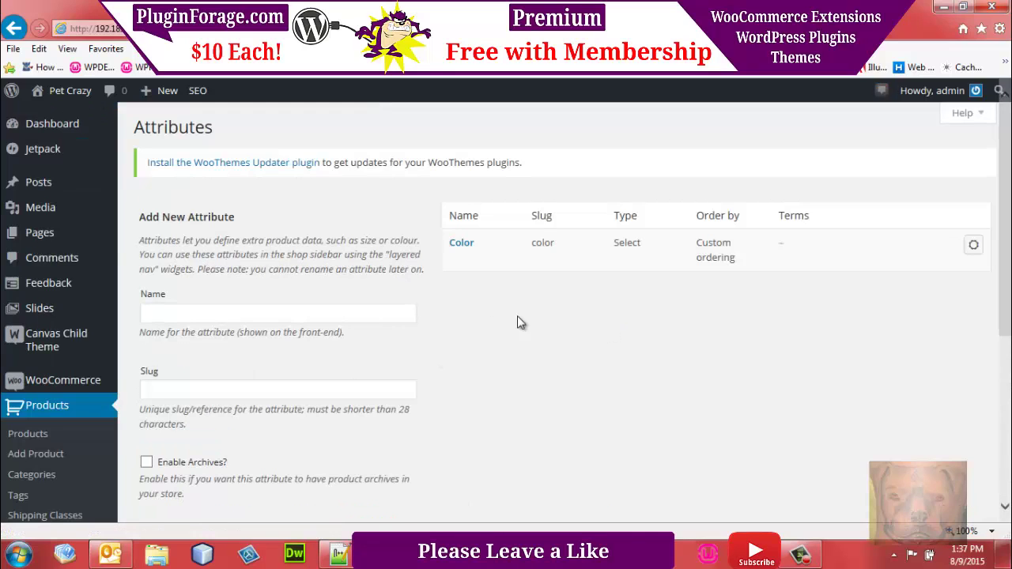
Add a product attribute named "Weight" with the type Select and custom ordering.
left_click(256, 310)
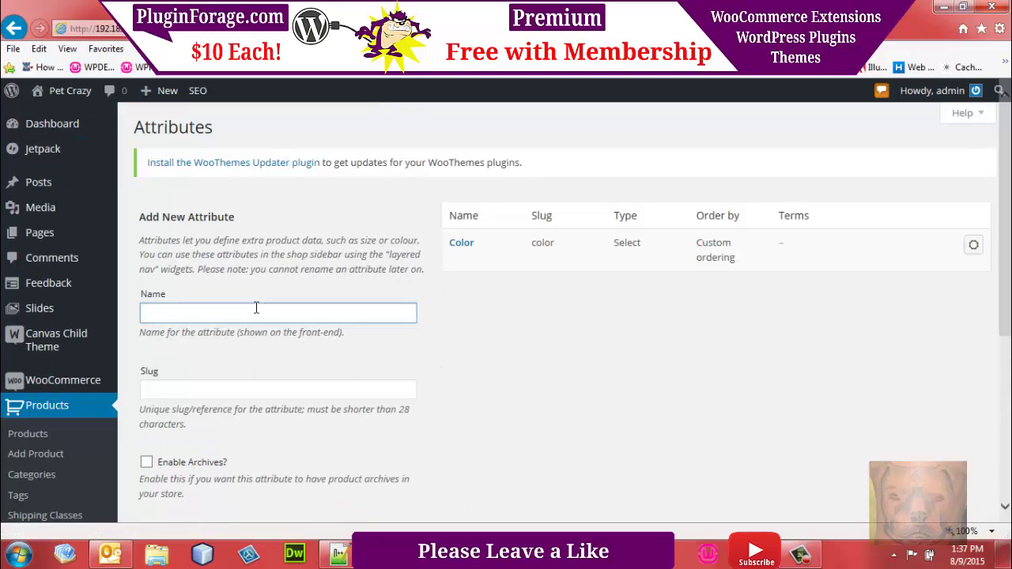
type("Weight")
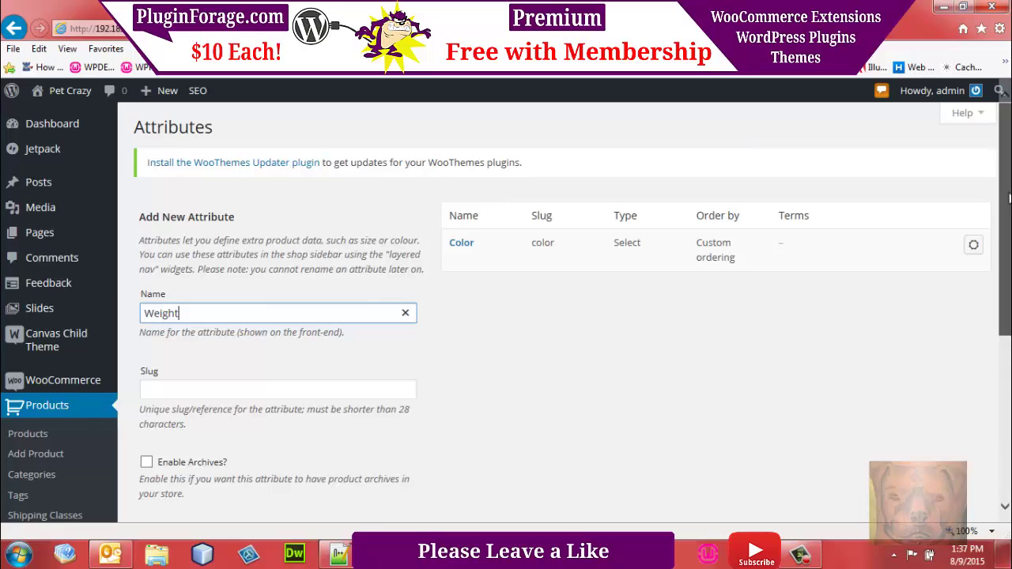
left_click_drag(1004, 180, 1004, 366)
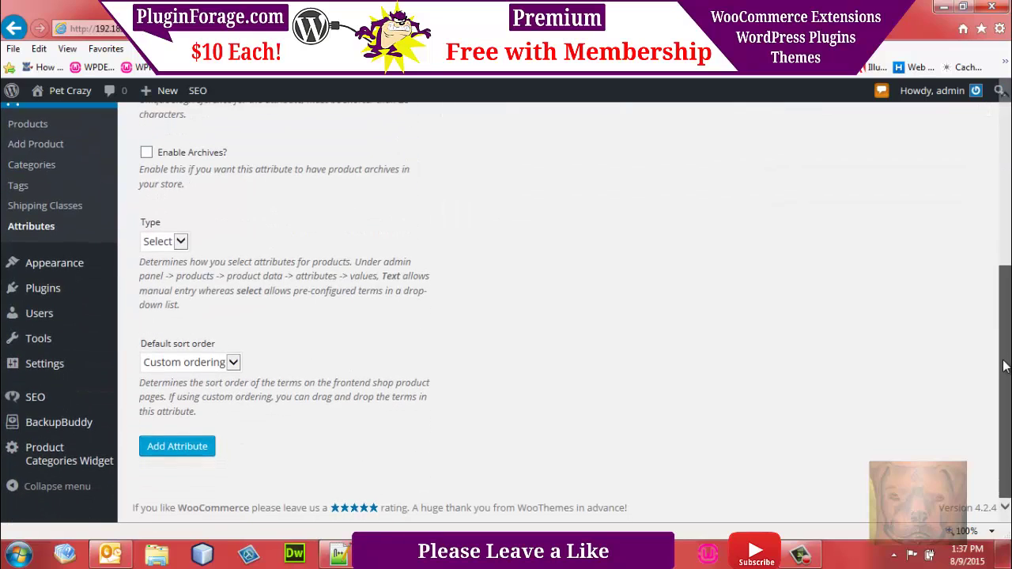
left_click(188, 450)
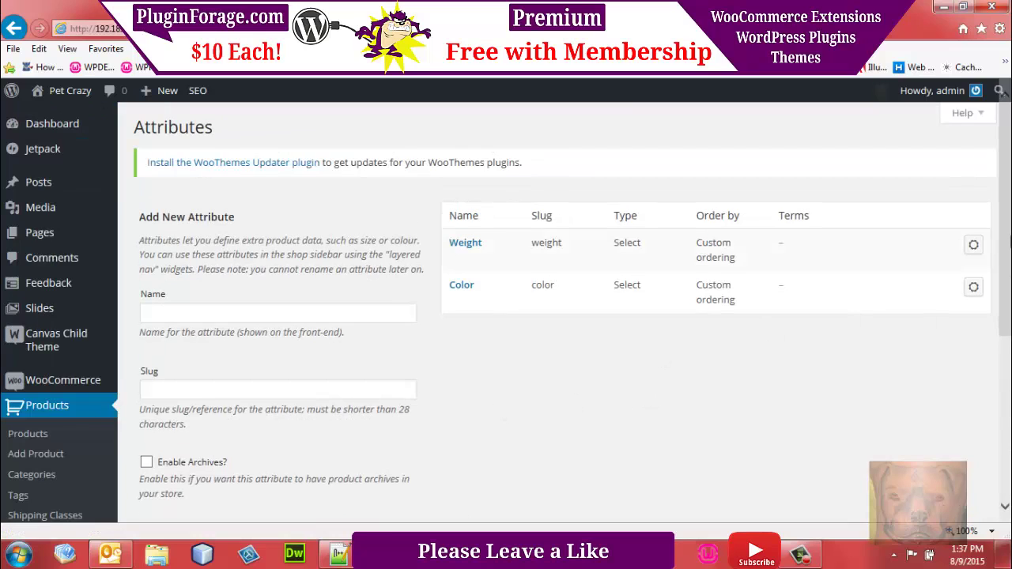
Add another product attribute named "Style" with the type Select and custom ordering.
scroll(1004, 239, "down", 1)
scroll(1008, 289, "down", 3)
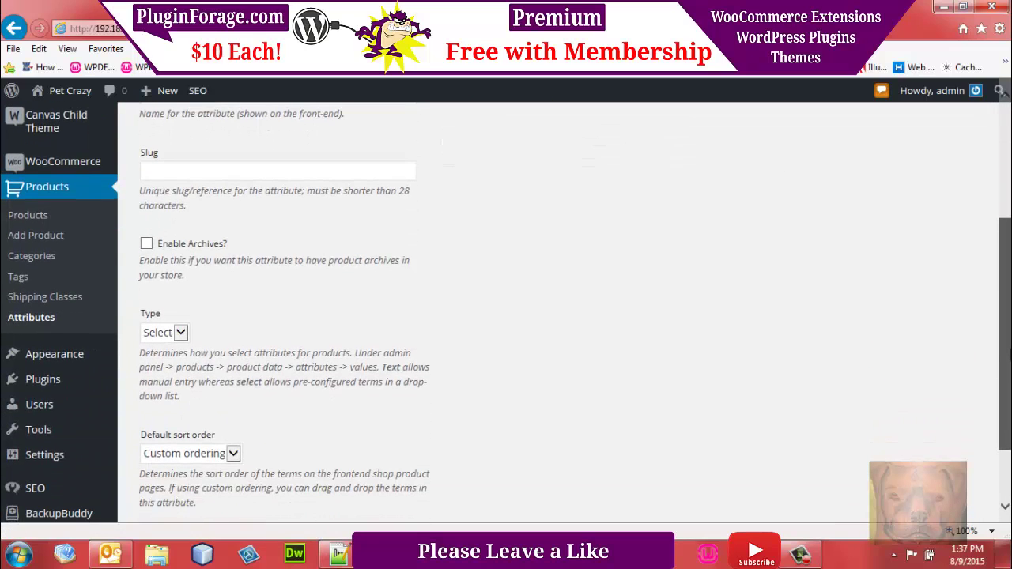
scroll(1009, 354, "down", 1)
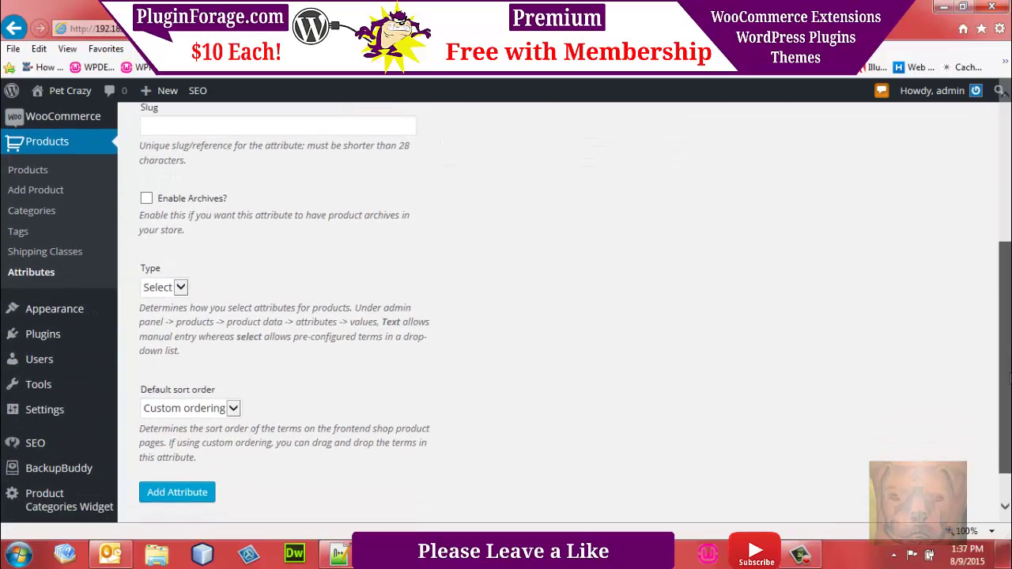
scroll(1009, 354, "up", 5)
left_click(347, 316)
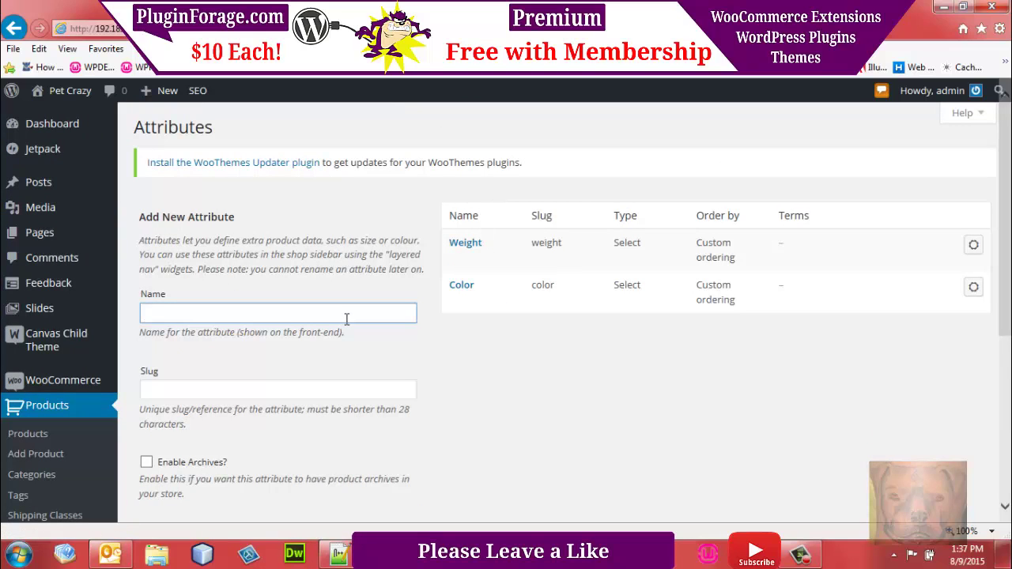
type("Style")
scroll(565, 388, "down", 5)
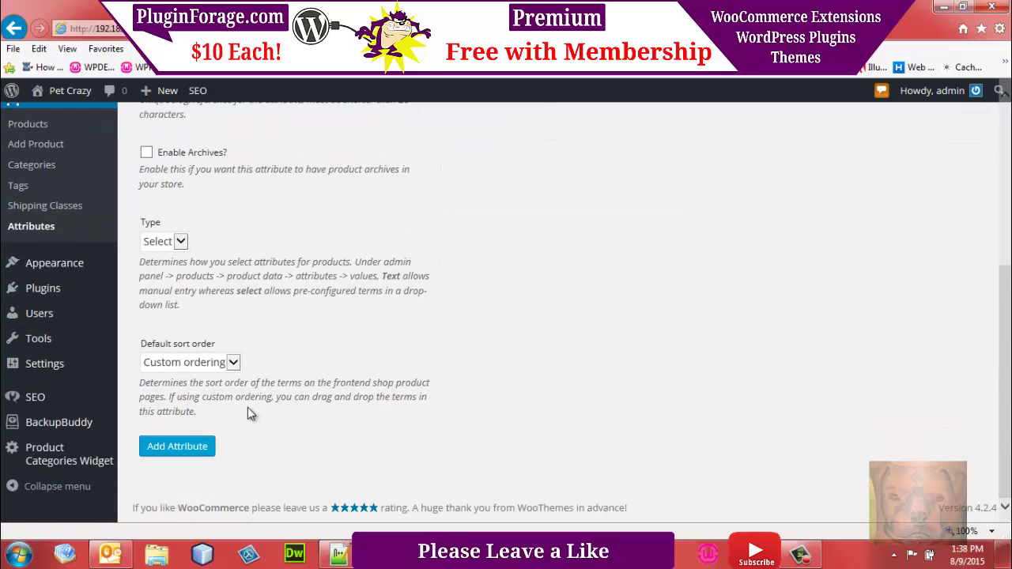
left_click(189, 448)
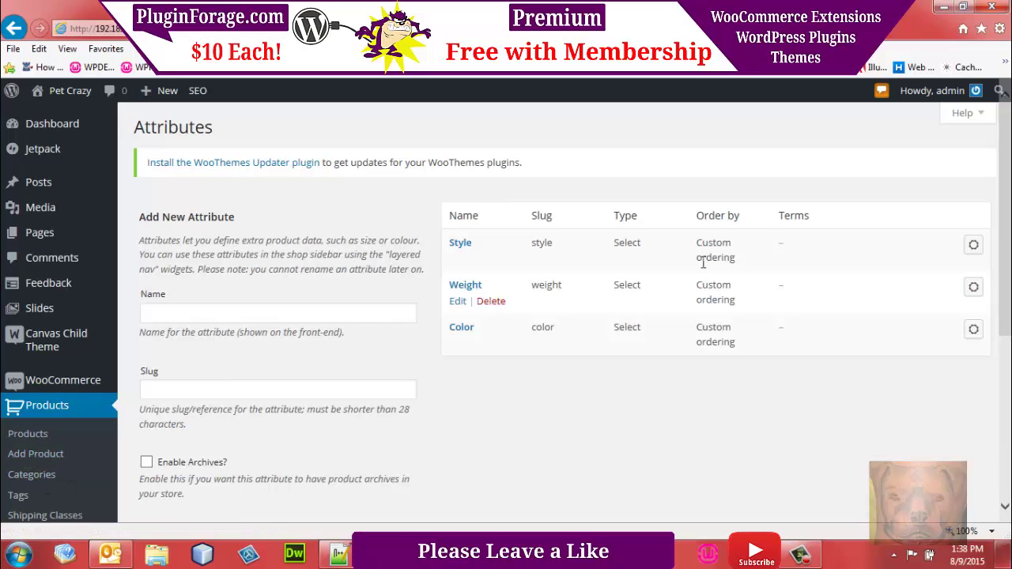
Add a product shipping class named "Micro".
left_click_drag(1006, 182, 1007, 247)
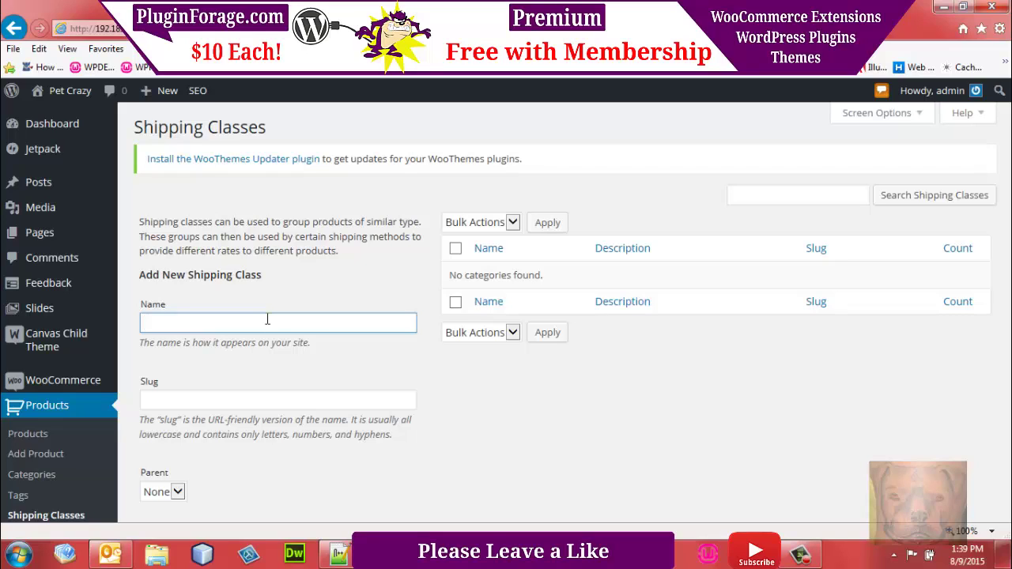
type("Micro")
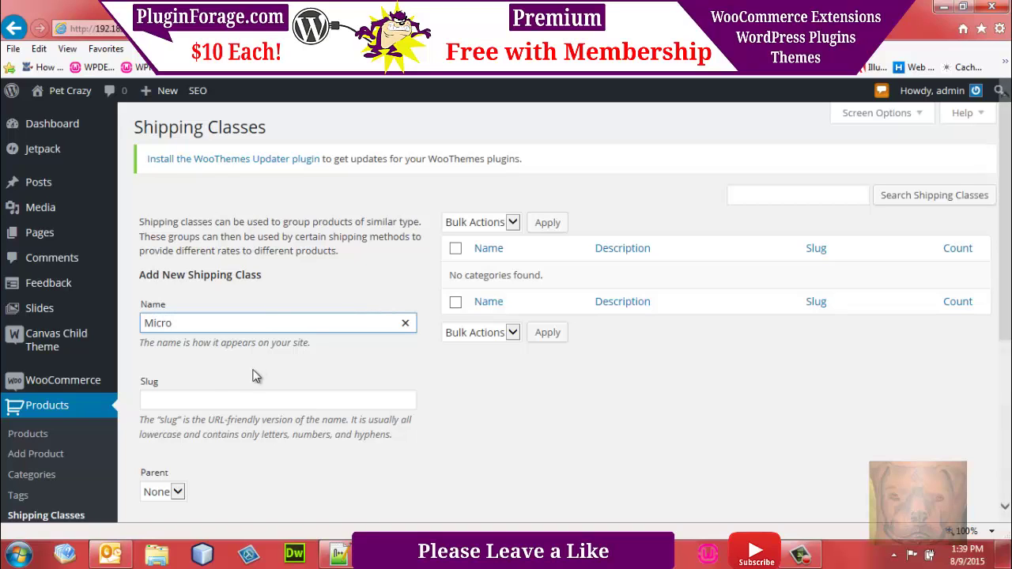
scroll(148, 522, "down", 2)
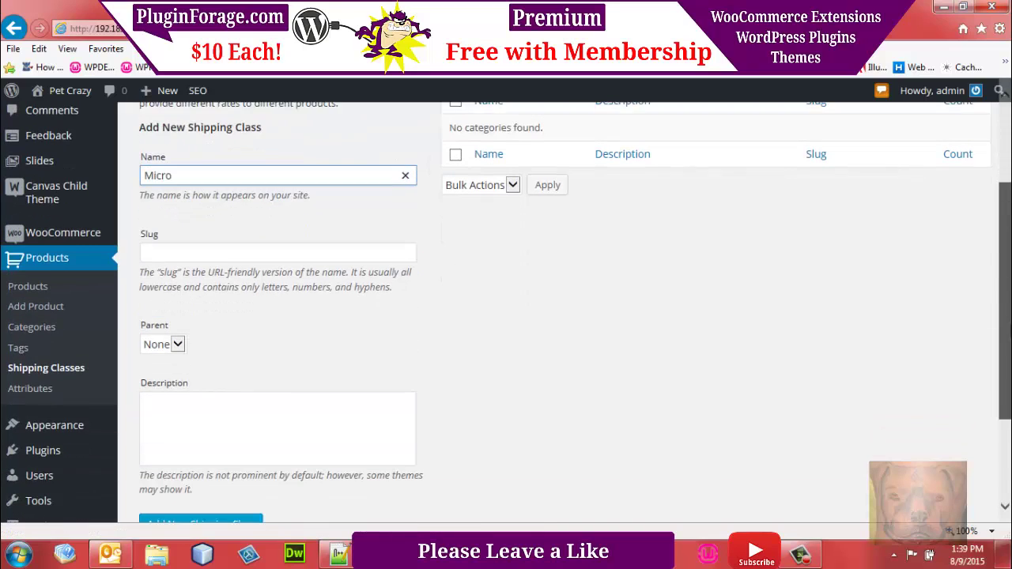
left_click(150, 528)
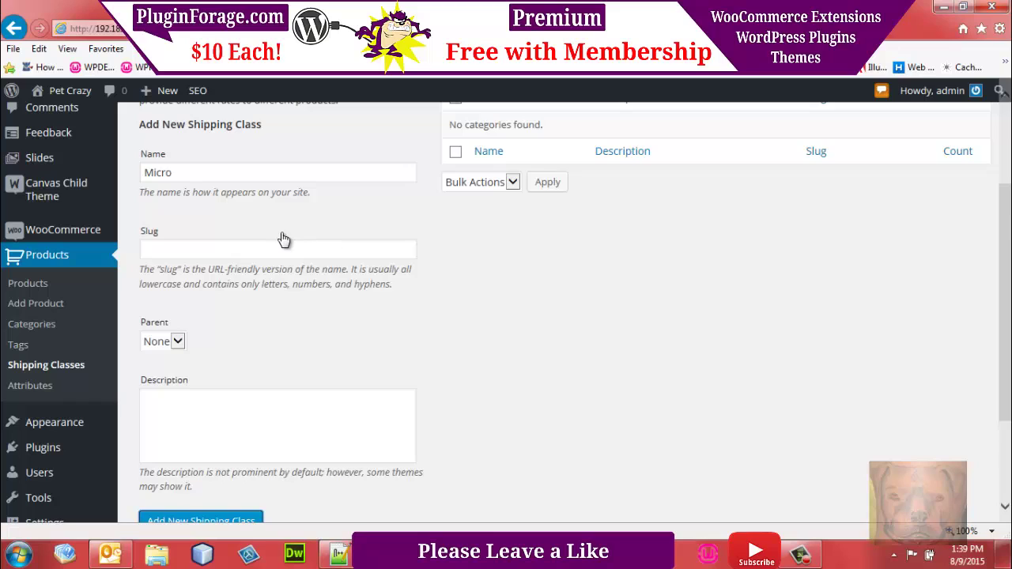
Add a second shipping class named "Standard".
left_click(219, 172)
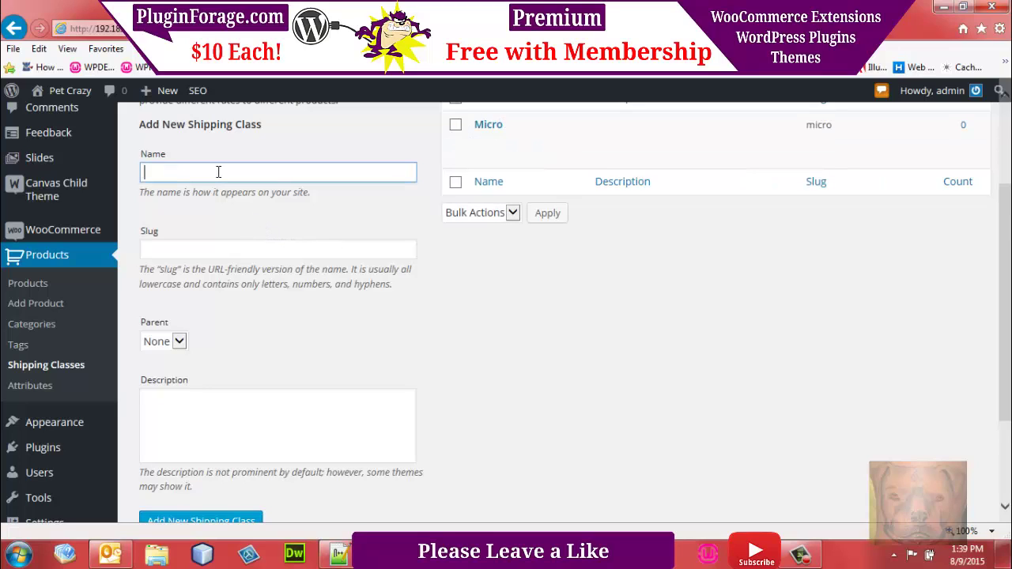
type("Standard")
left_click(239, 523)
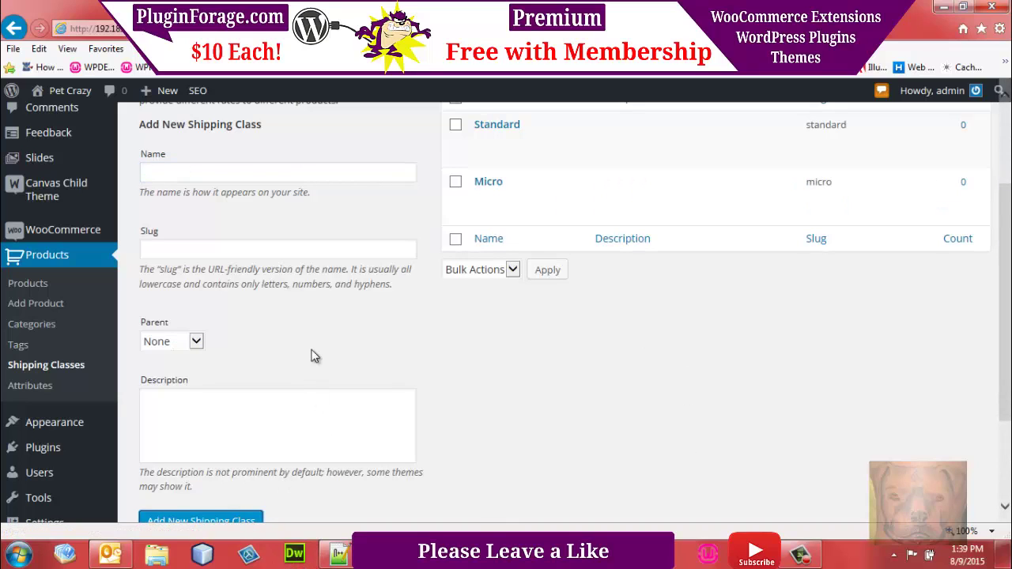
Add a third product shipping class named "Small".
left_click(212, 170)
type("S")
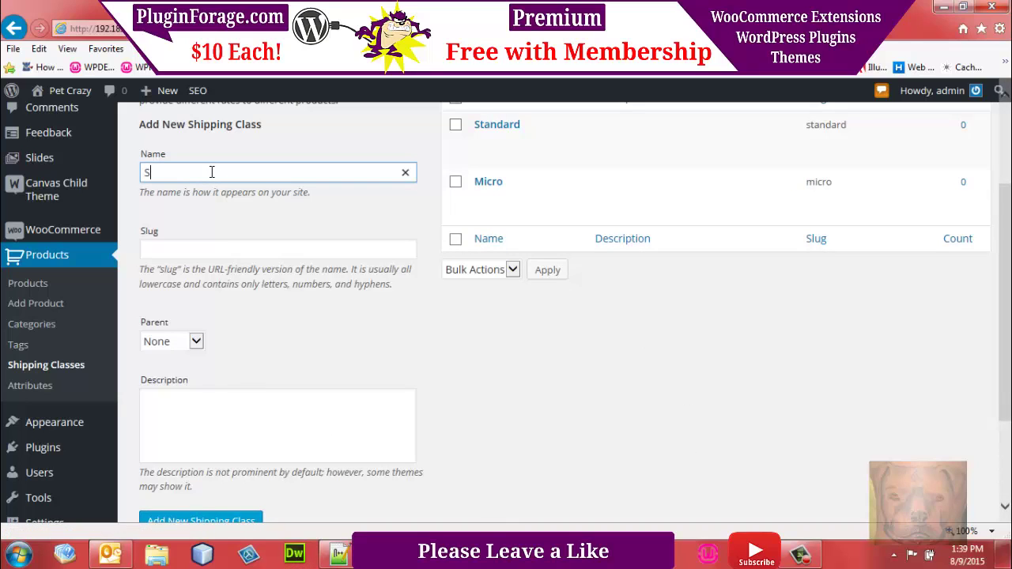
type("mall")
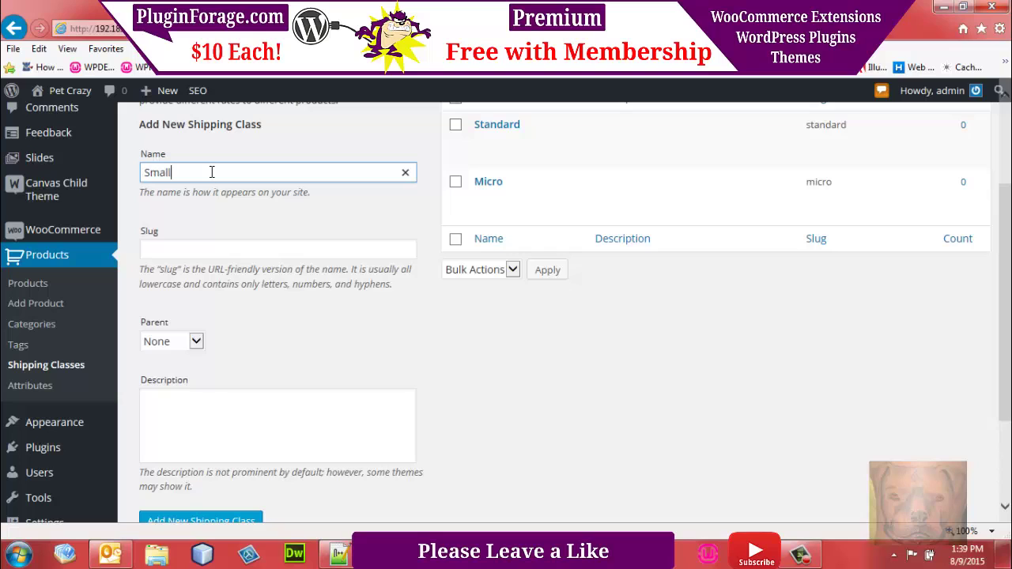
left_click(196, 517)
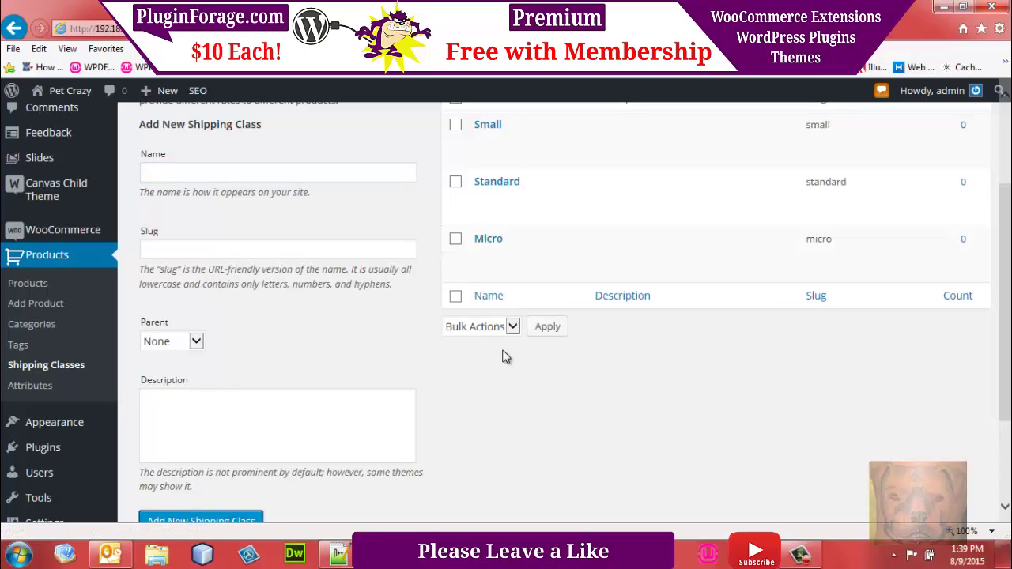
Add two more product shipping classes named "Medium" and "Large".
left_click(162, 174)
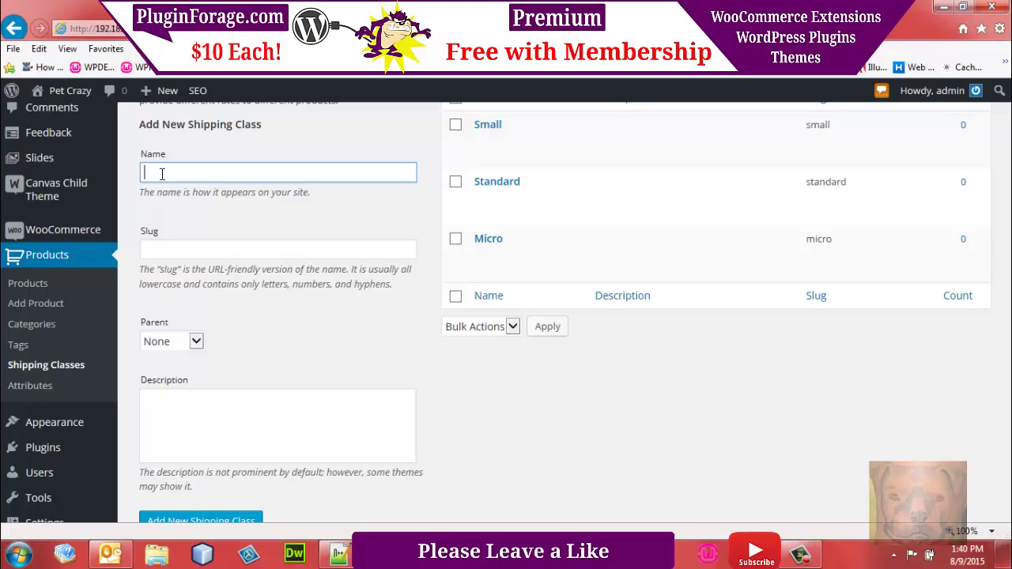
type("Medium")
left_click(227, 524)
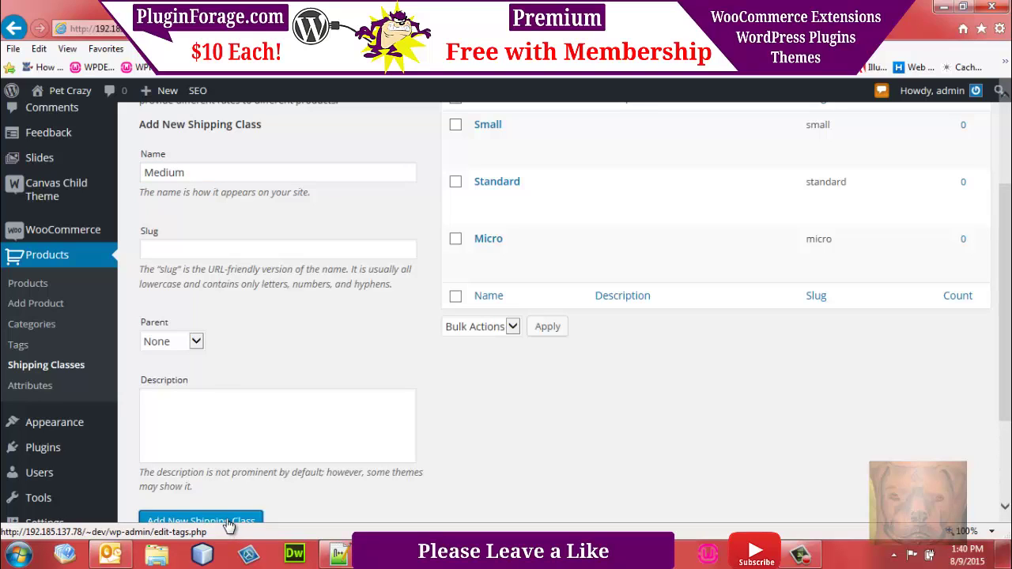
left_click(199, 176)
type("Large")
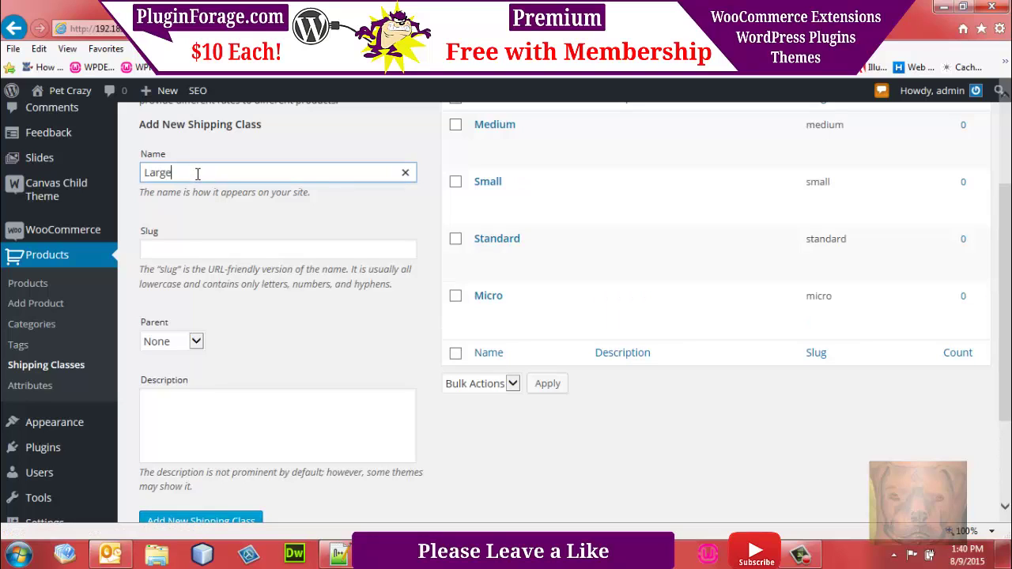
left_click(208, 522)
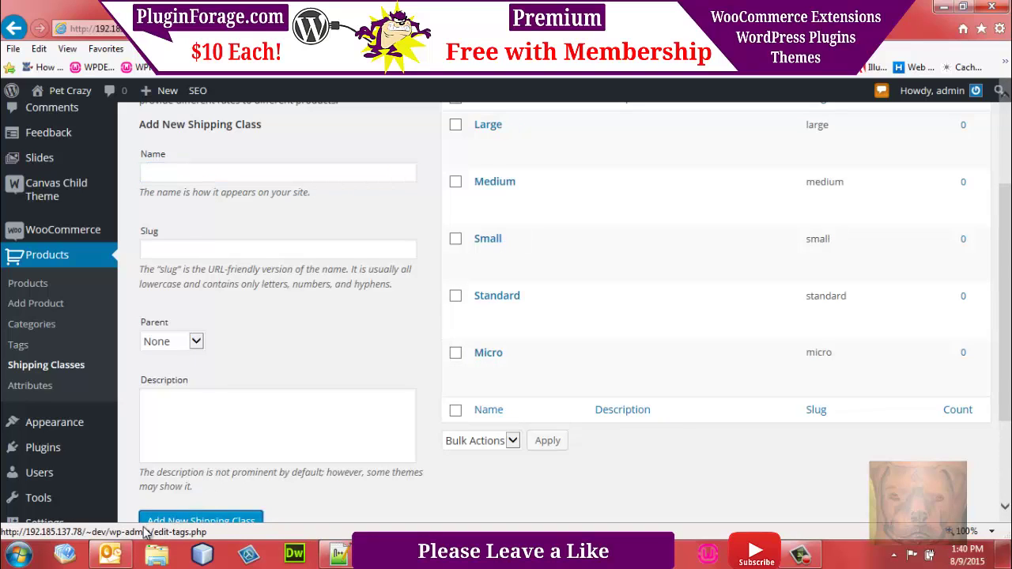
Disable the cart page shipping calculator in the WooCommerce shipping options and save the settings.
mouse_move(35, 472)
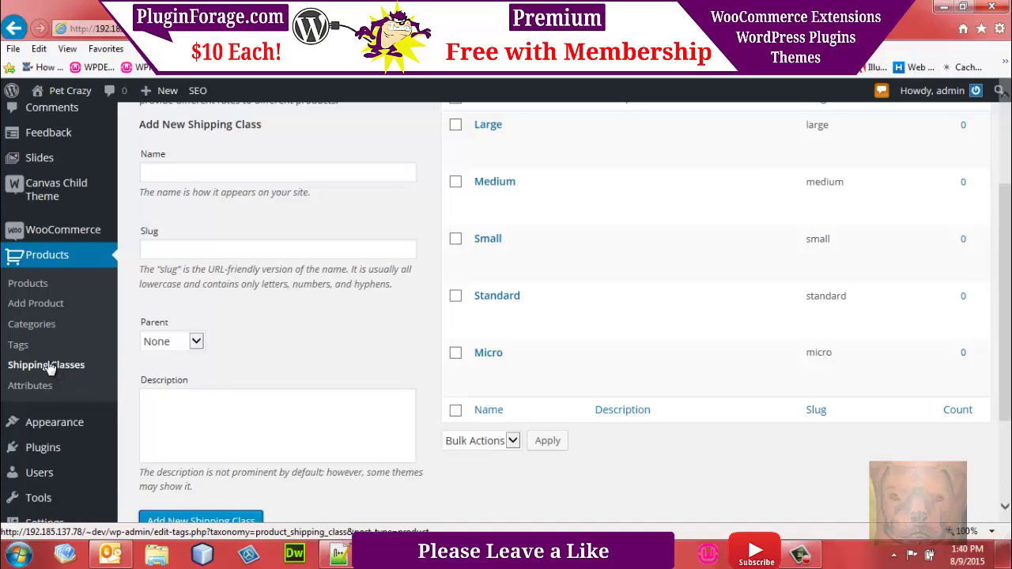
mouse_move(42, 233)
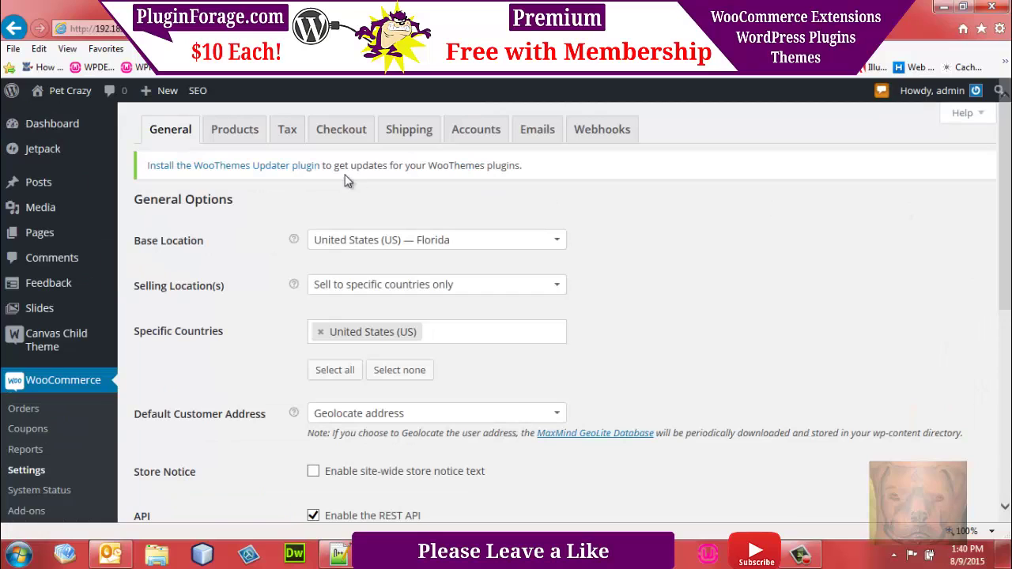
left_click(405, 141)
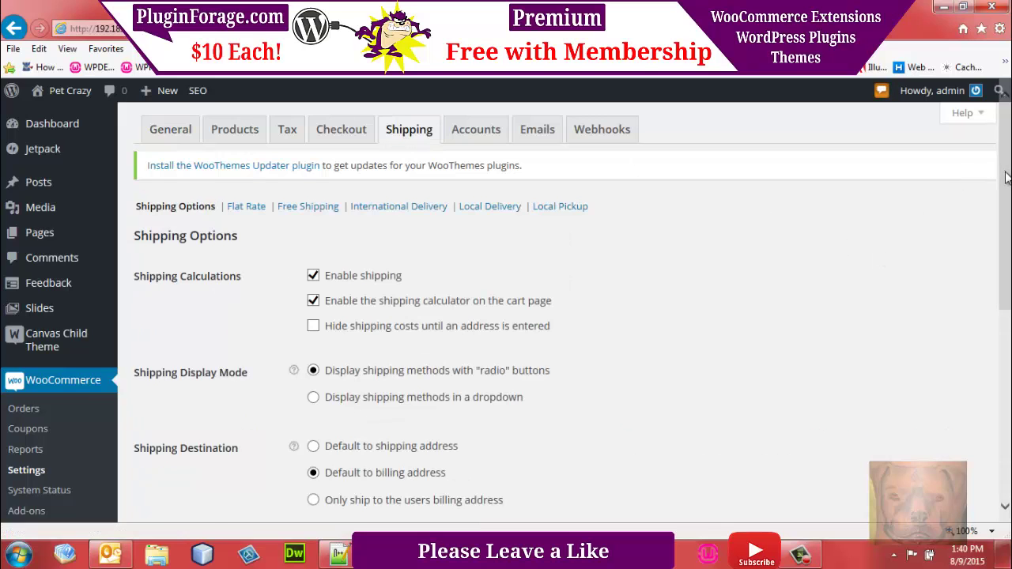
scroll(1002, 176, "down", 3)
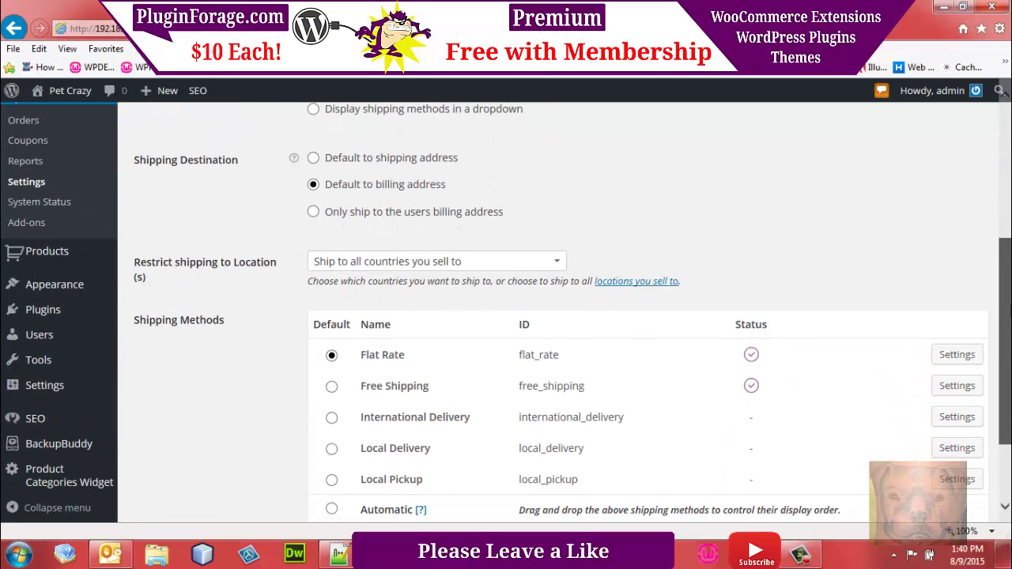
left_click_drag(1007, 313, 1007, 194)
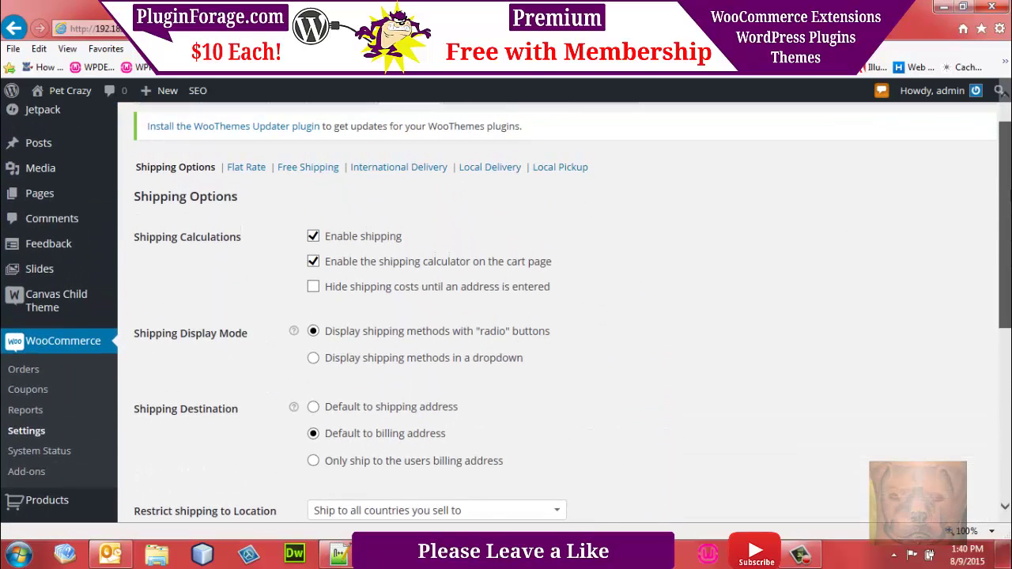
left_click(313, 263)
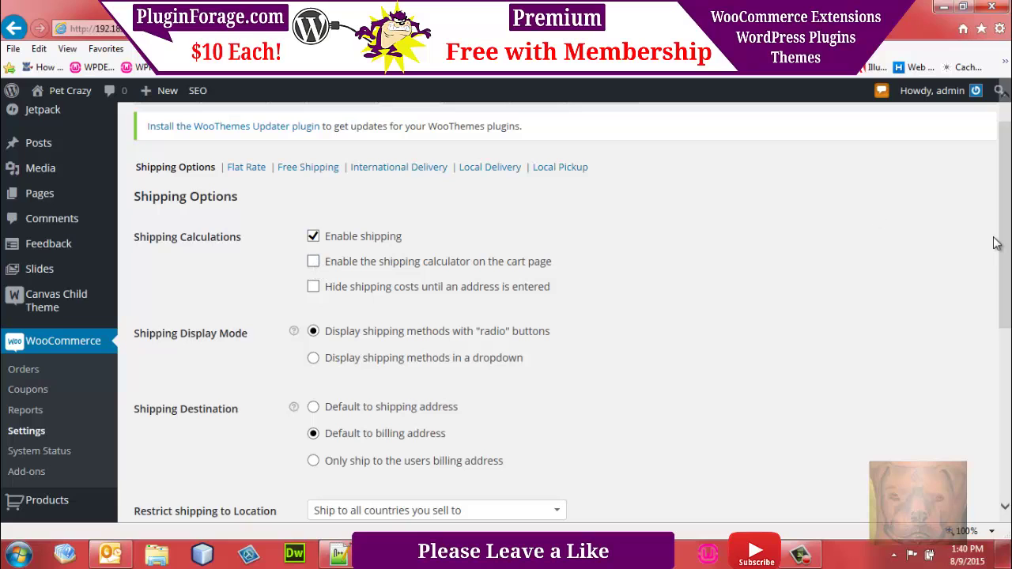
left_click_drag(1008, 221, 1006, 383)
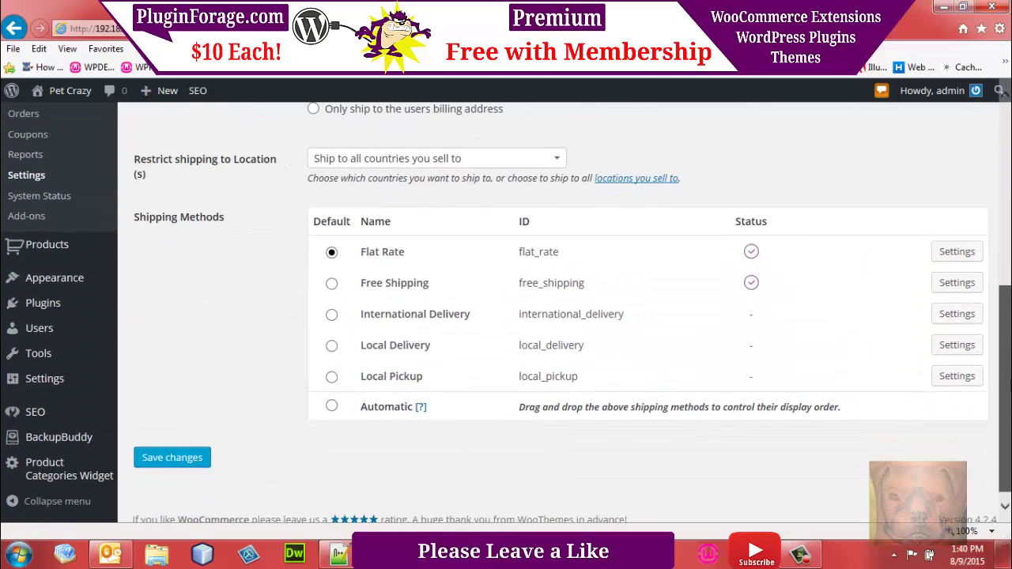
left_click(168, 463)
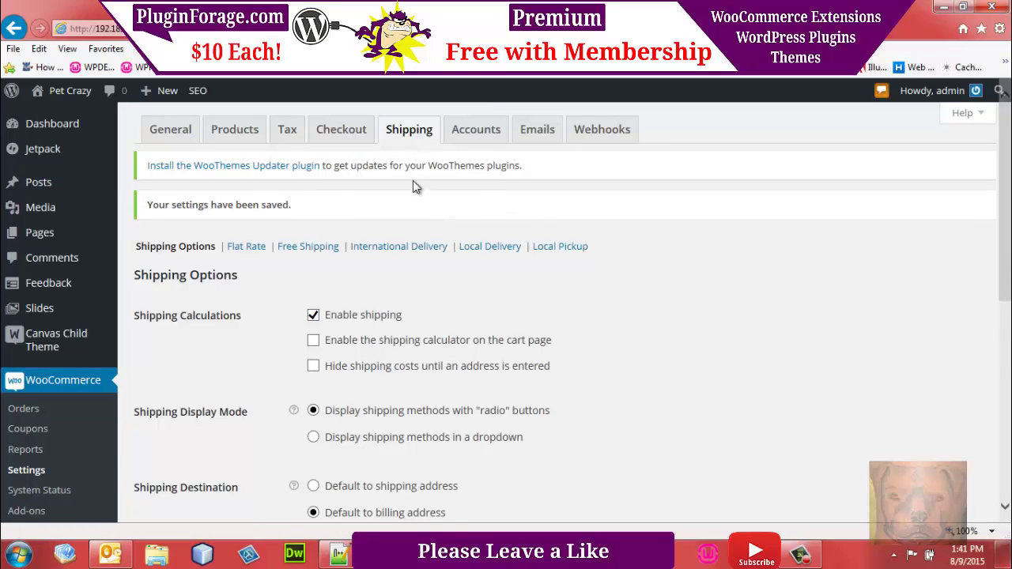
Clear the cost per order in the Flat Rate shipping method settings.
left_click(238, 249)
scroll(516, 290, "down", 3)
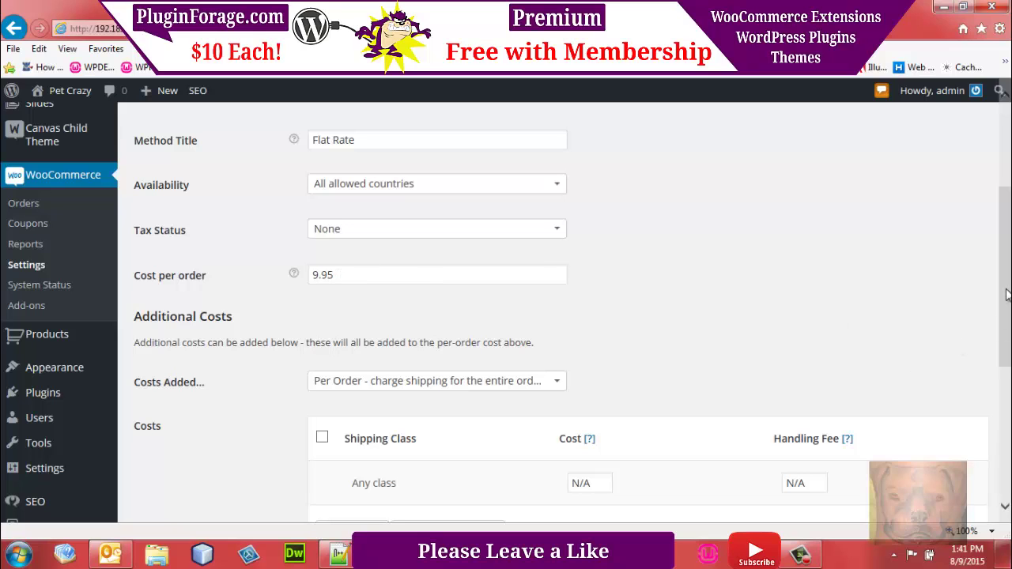
left_click_drag(1007, 294, 1006, 384)
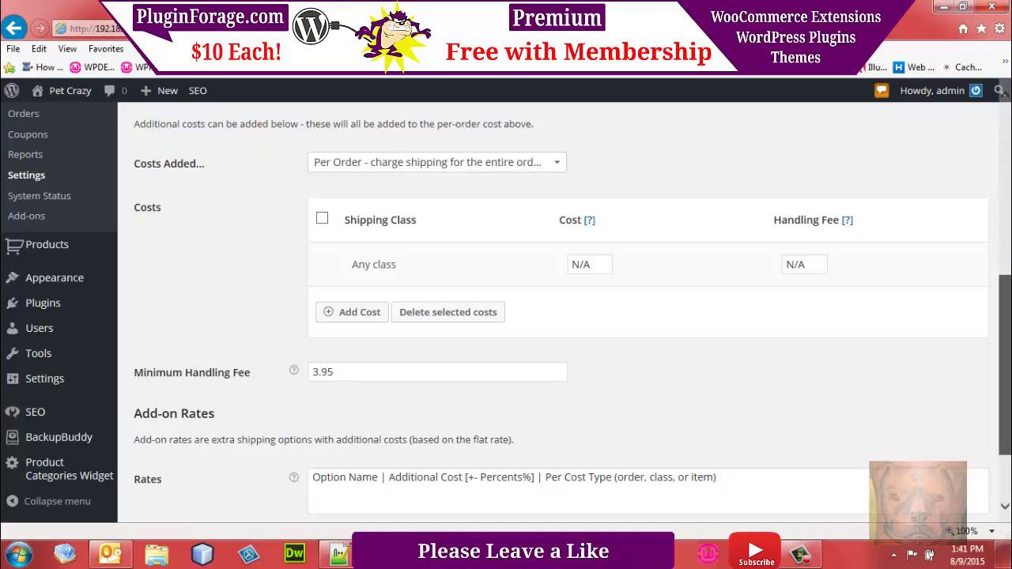
left_click_drag(1008, 314, 1007, 264)
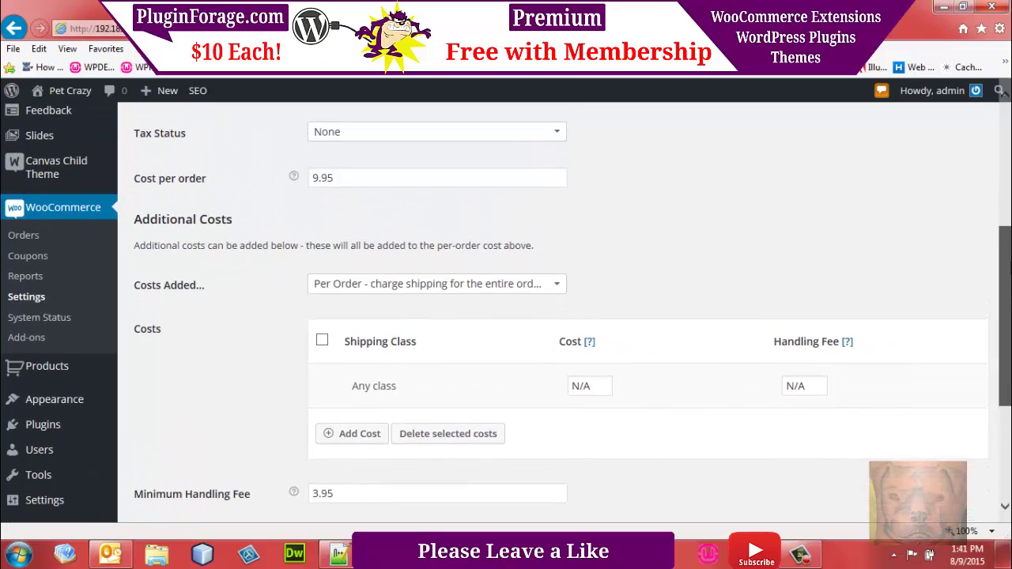
left_click_drag(339, 177, 122, 177)
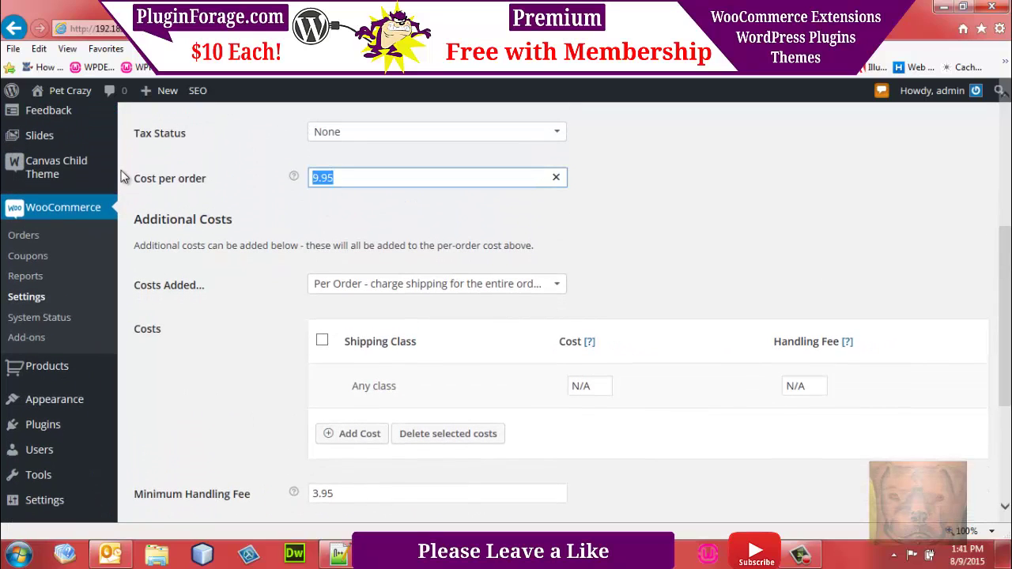
key("BackSpace")
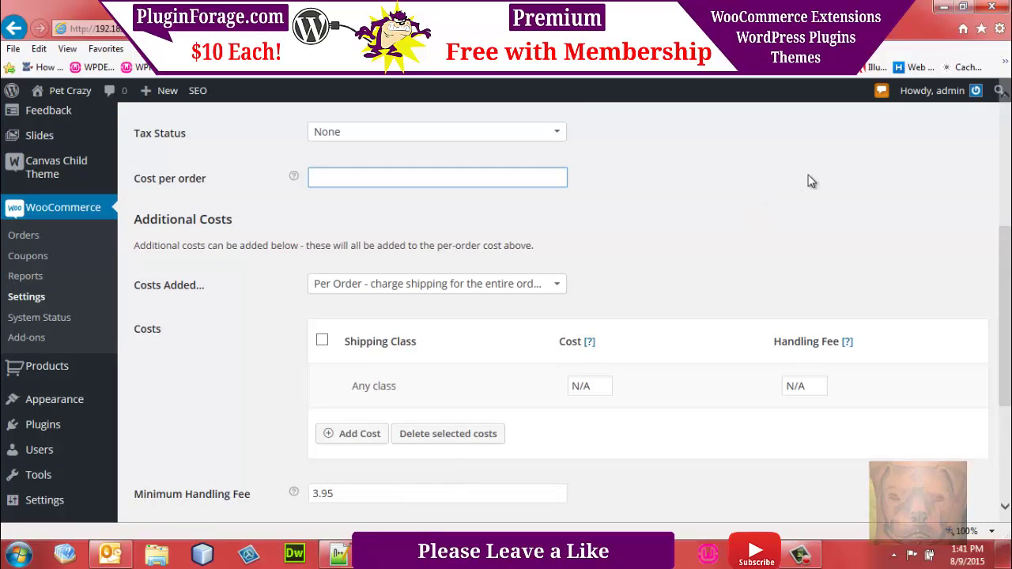
scroll(1009, 269, "down", 1)
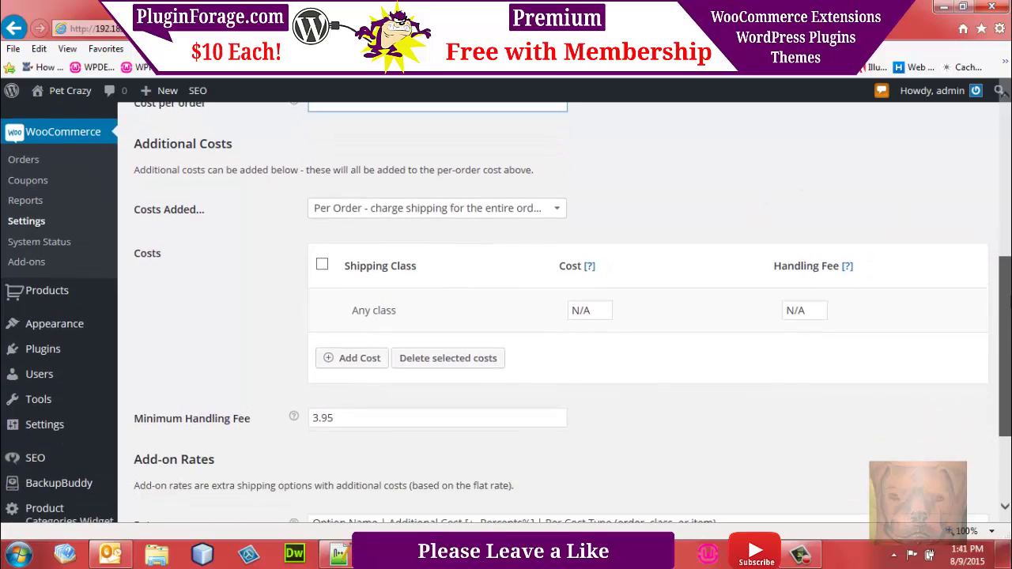
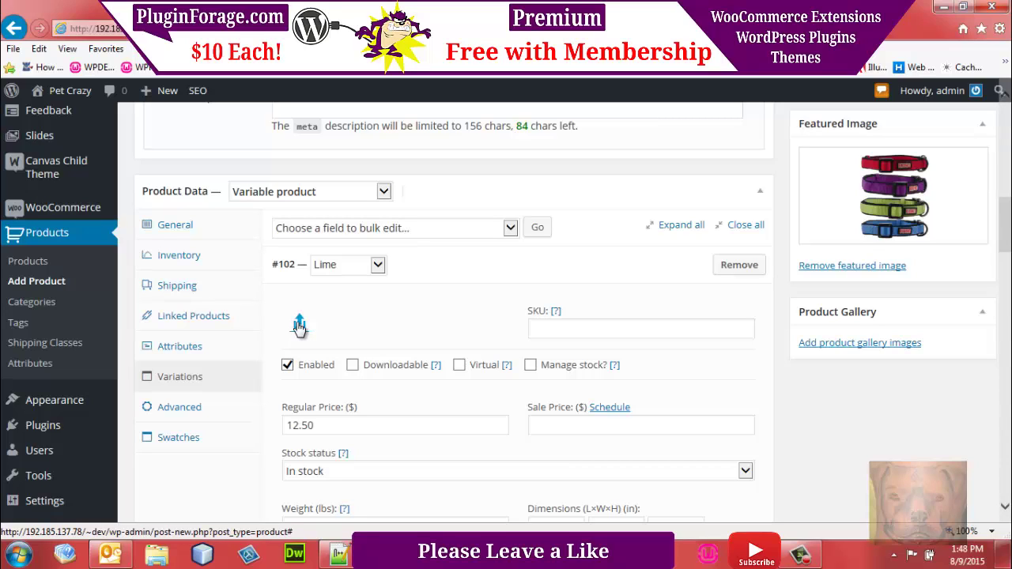
Set the green dog collar picture from the media library as the Lime variation's image.
left_click(300, 324)
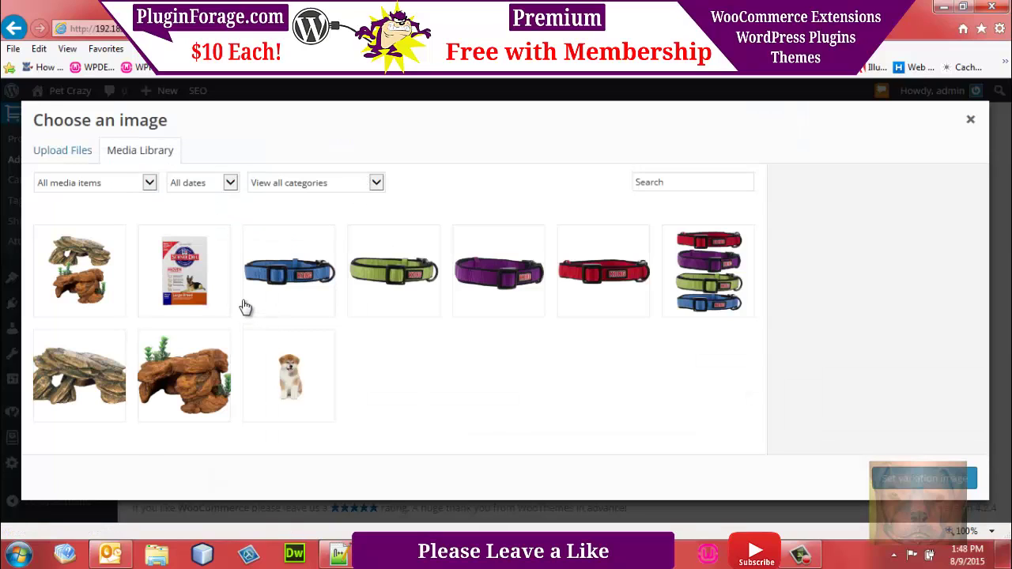
left_click(970, 119)
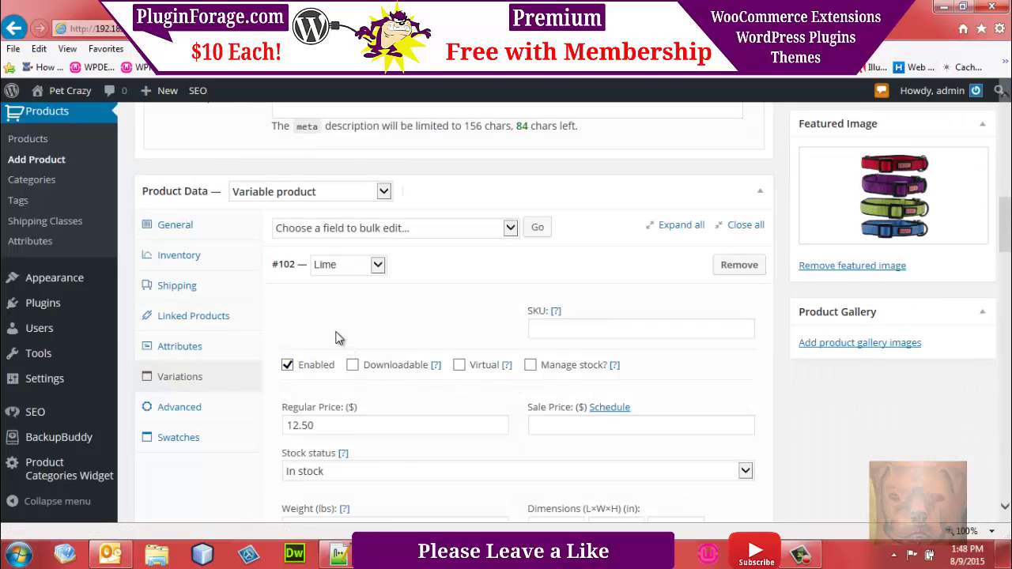
left_click(299, 322)
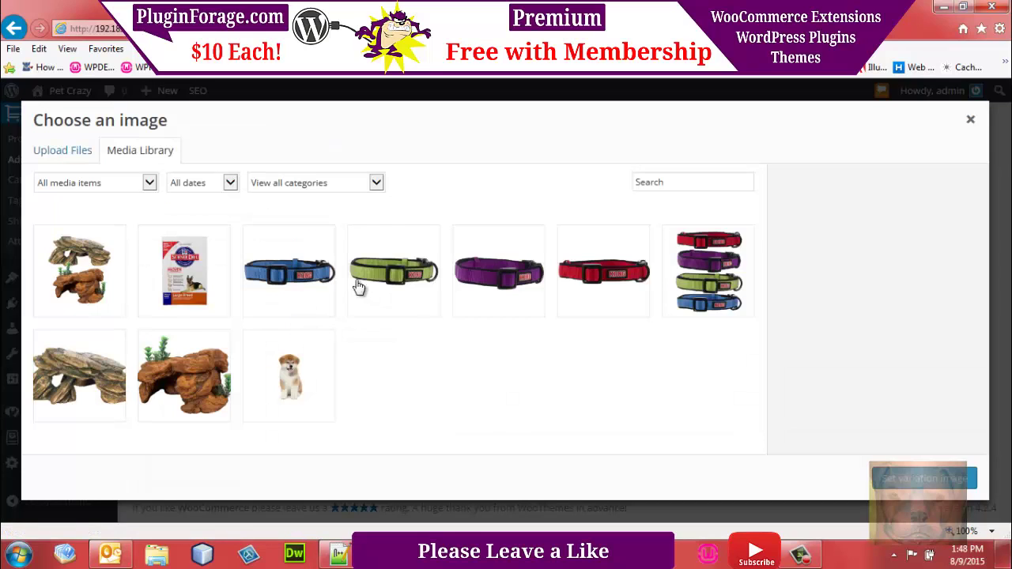
left_click(375, 271)
left_click(923, 478)
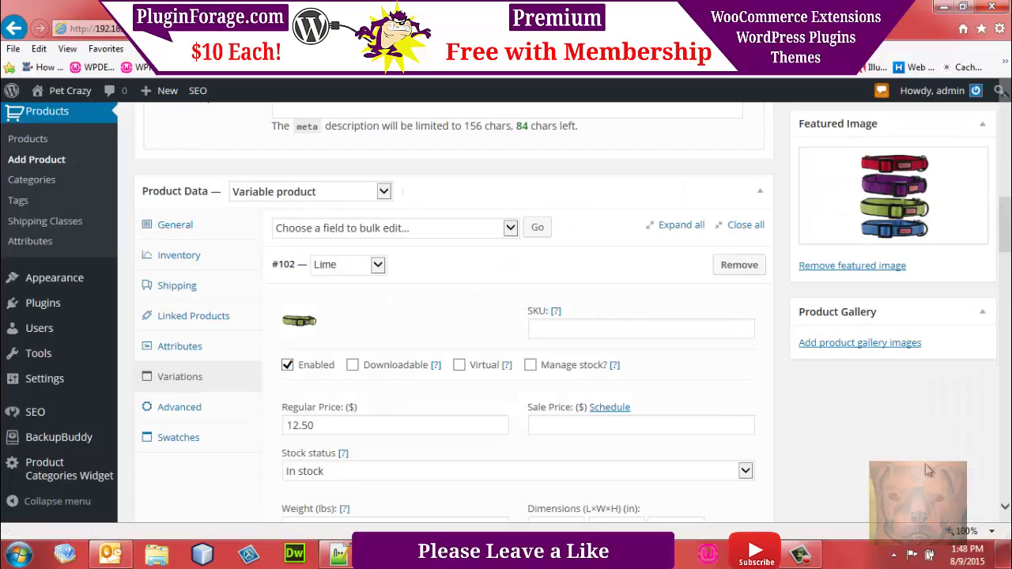
Set Kong-Dog-Collar-Purple.jpg from the media library as the Purple variation's image.
left_click_drag(1008, 247, 1008, 290)
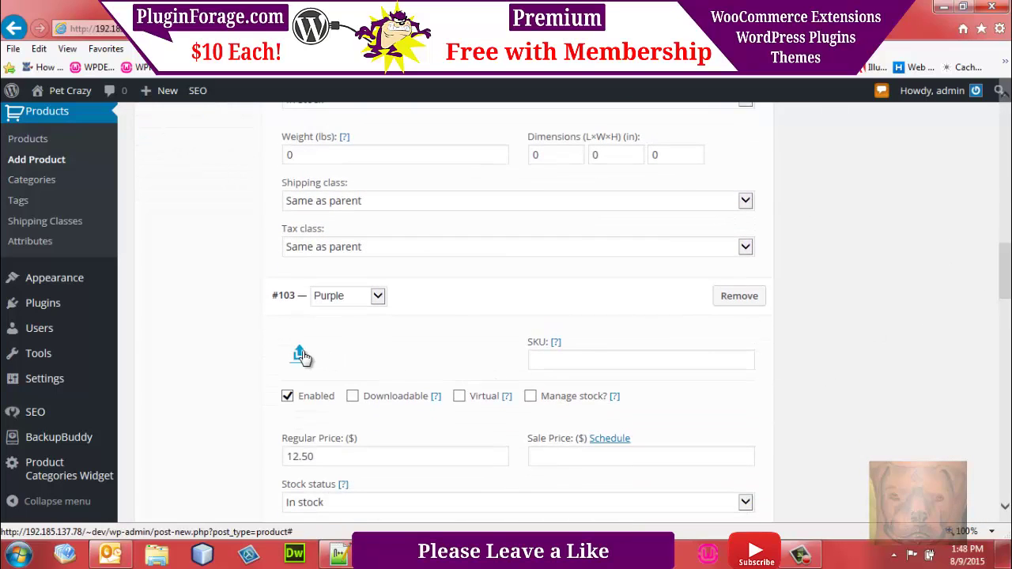
left_click(299, 352)
left_click(484, 273)
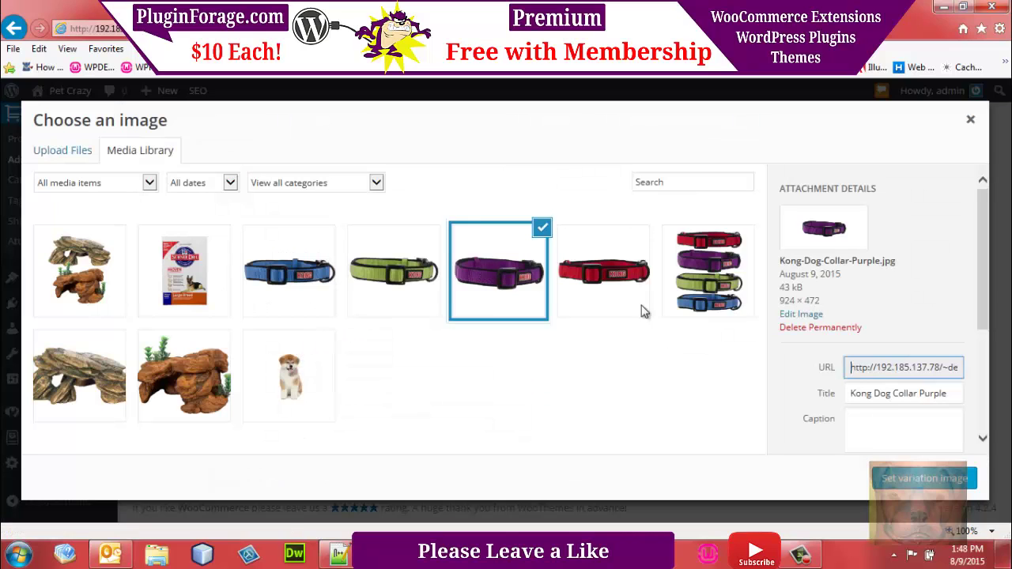
left_click(951, 479)
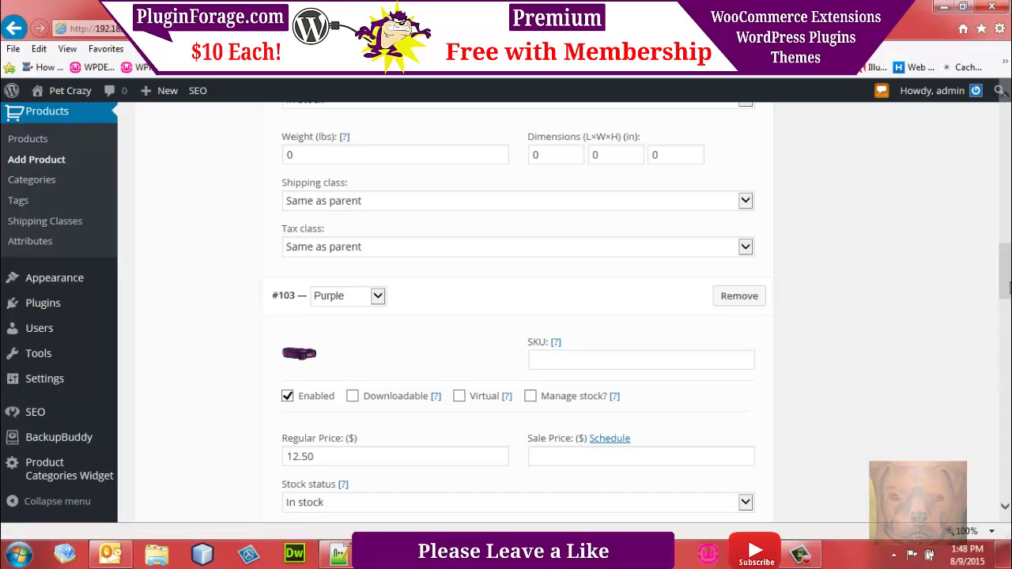
Set Kong-Dog-Collar-Red.jpg from the media library as the Red variation's image.
scroll(1006, 303, "down", 5)
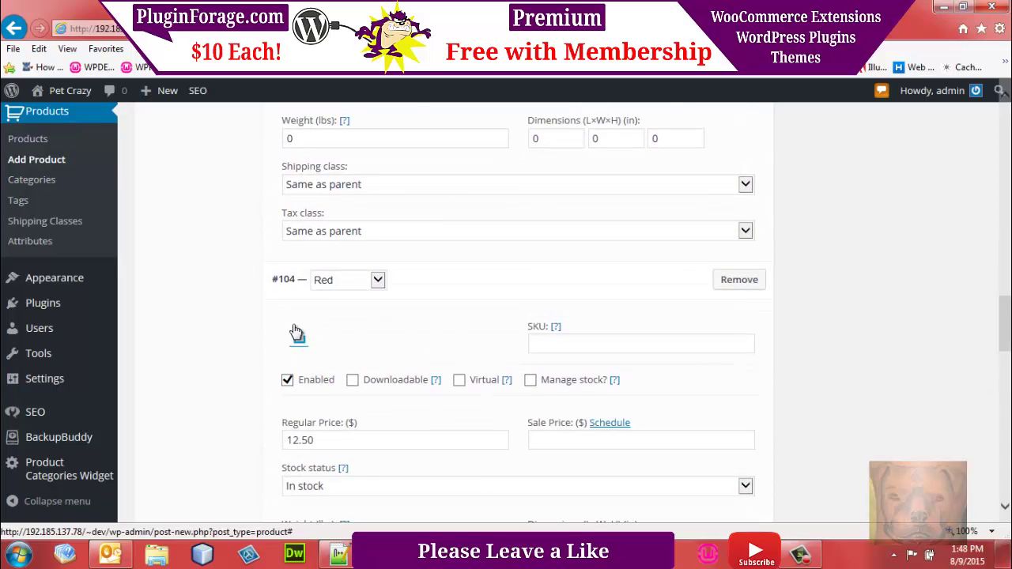
left_click(299, 333)
left_click(603, 278)
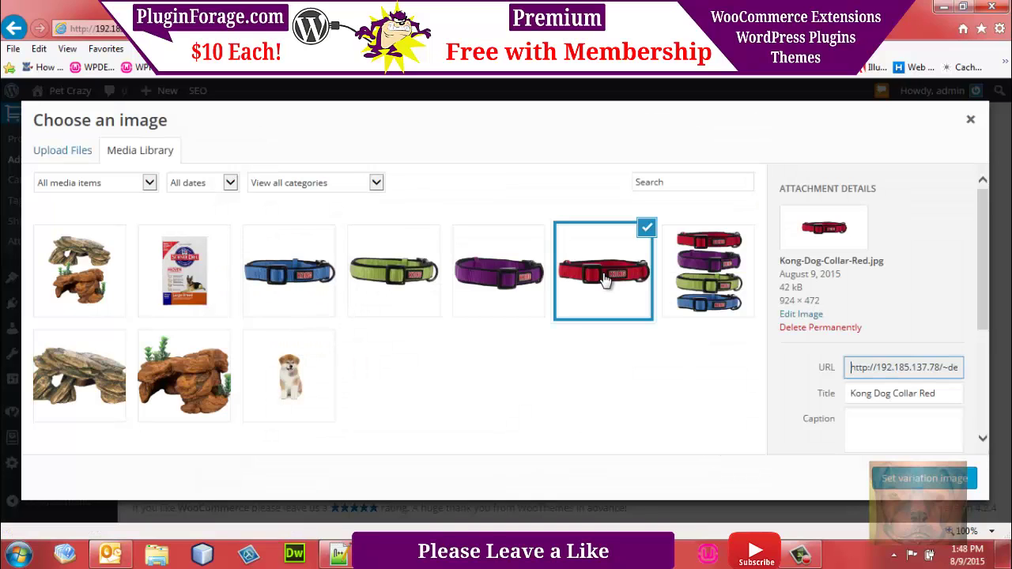
left_click(925, 478)
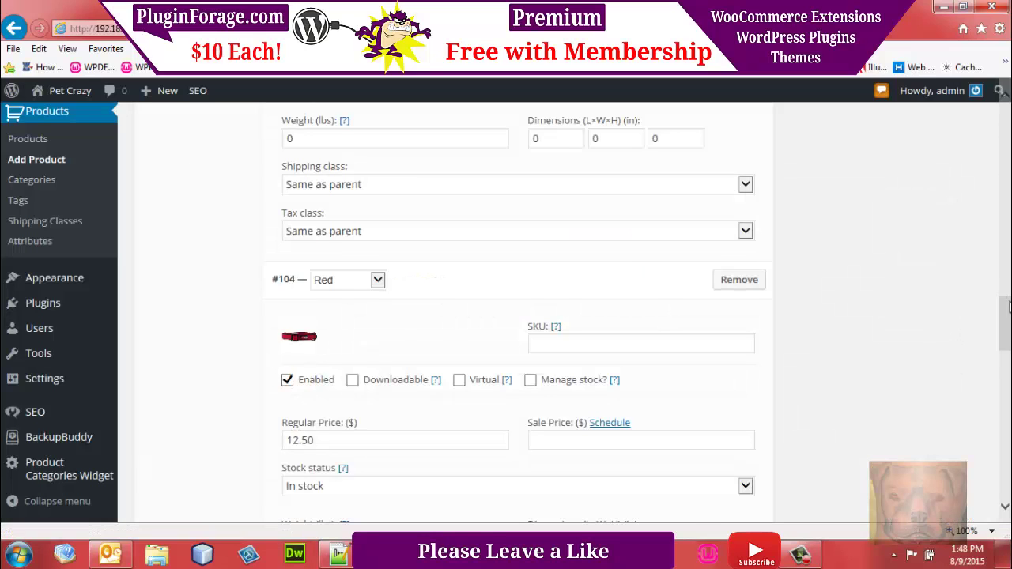
Set the blue dog collar picture from the media library as the Blue variation's image.
scroll(1008, 307, "down", 5)
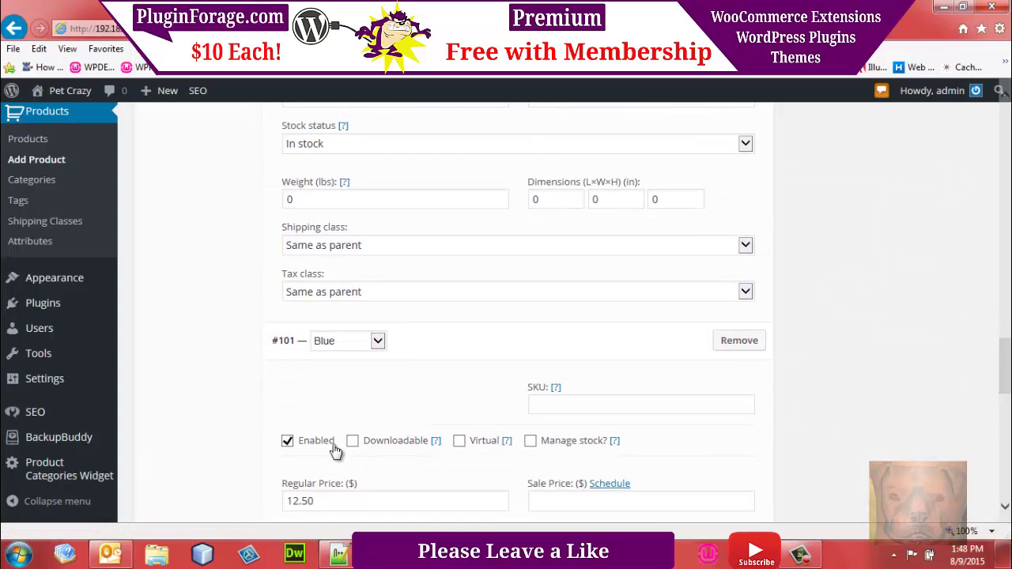
left_click(298, 395)
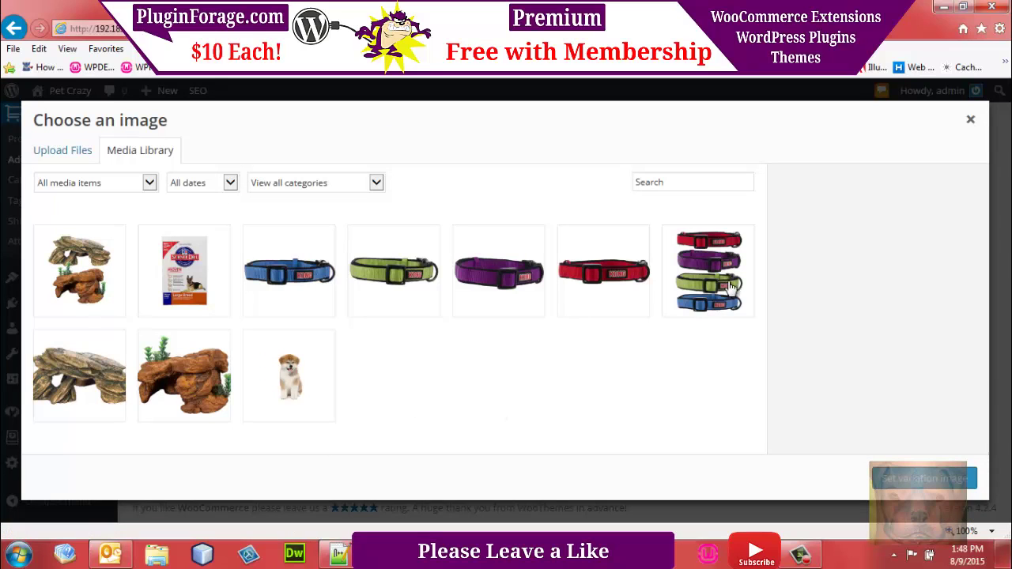
left_click(332, 273)
left_click(951, 479)
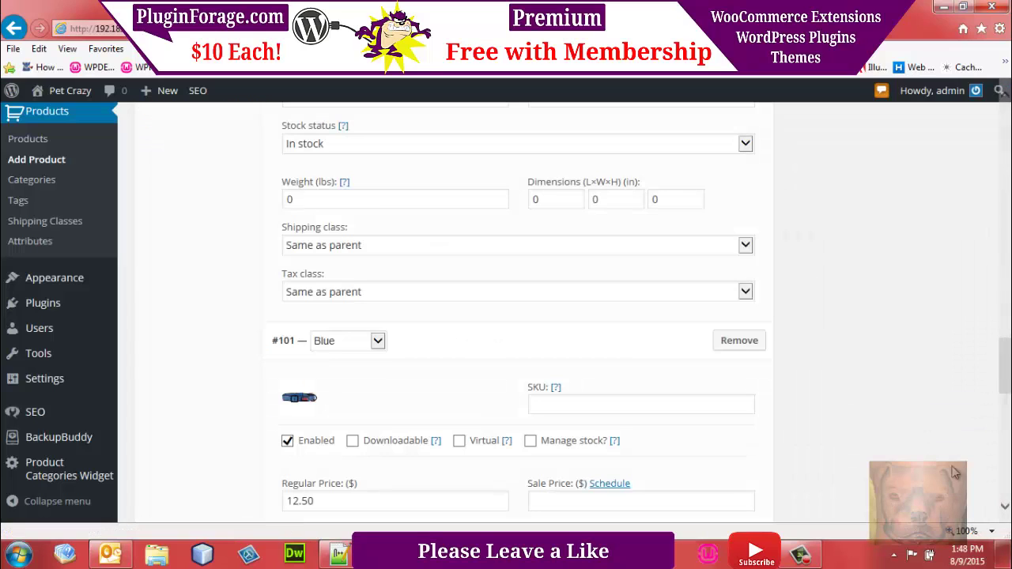
Save the Kong Dog Collars product as a draft.
scroll(1004, 371, "down", 5)
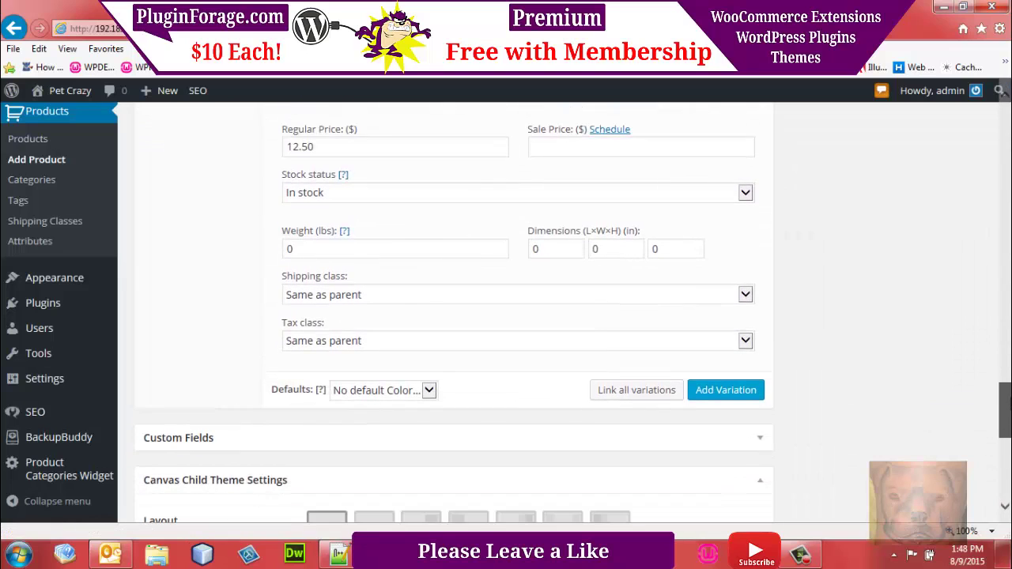
scroll(1004, 371, "up", 15)
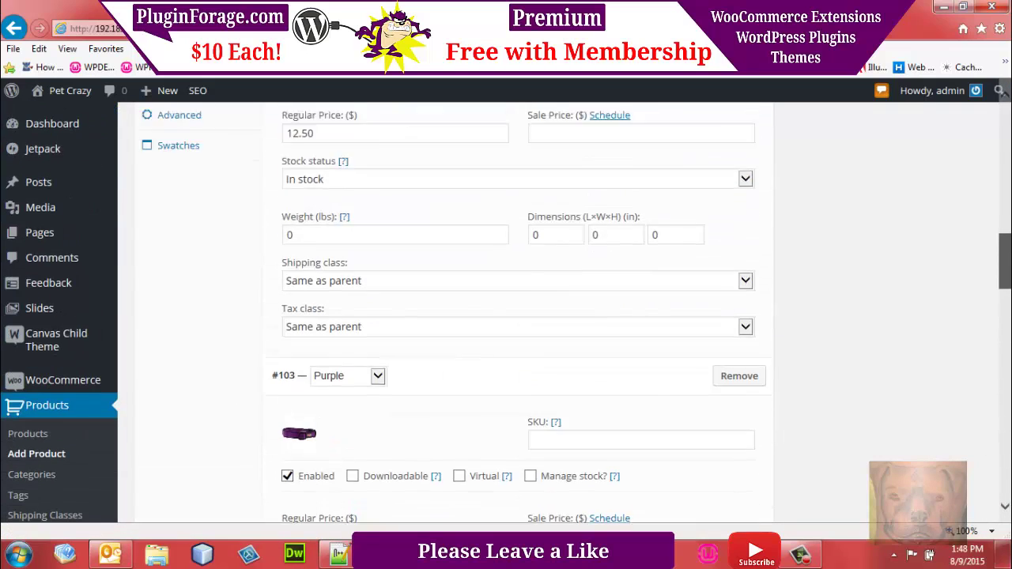
scroll(1002, 136, "up", 10)
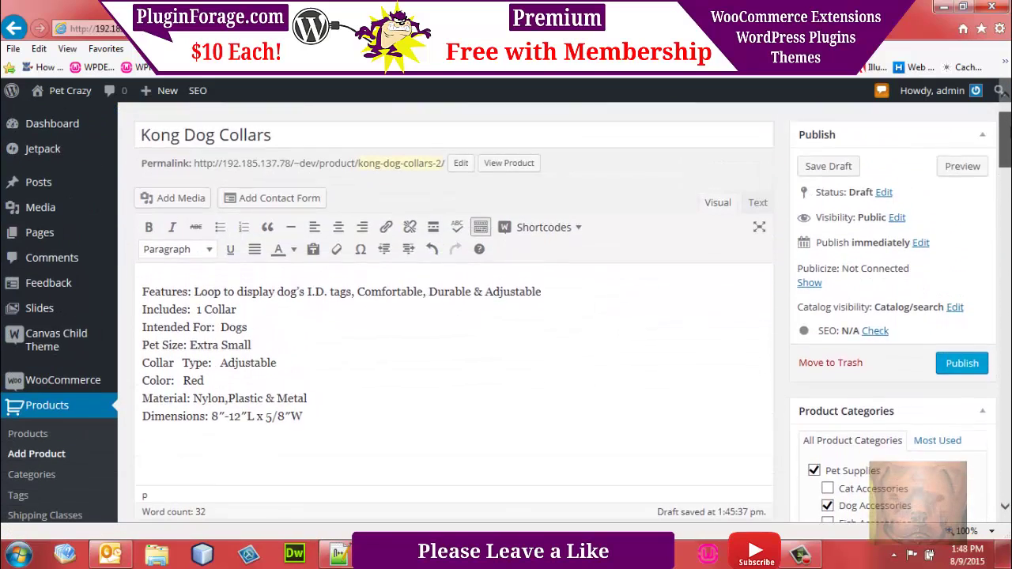
left_click(828, 183)
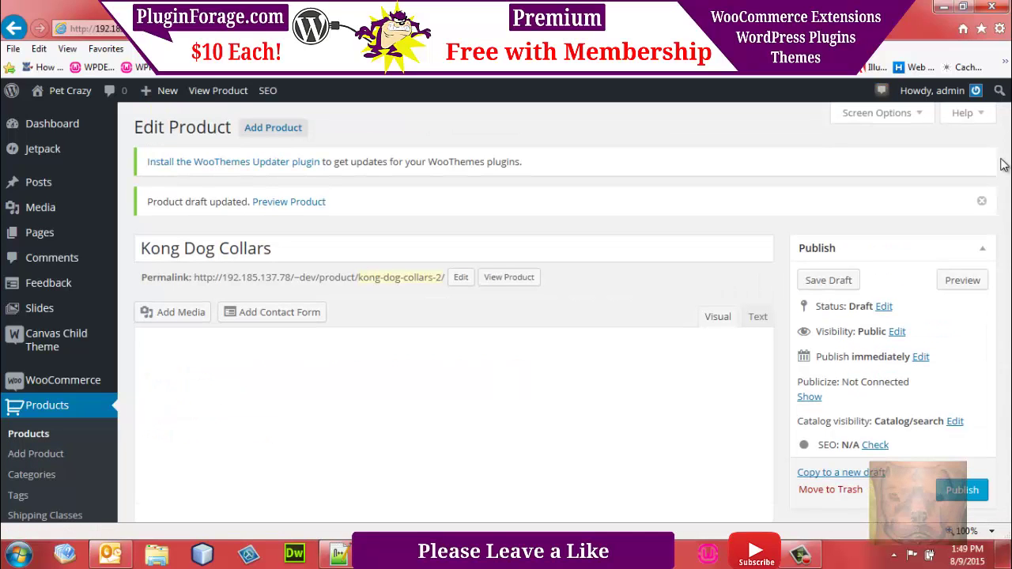
Set the product's Color swatches to type Custom Colors and Images with the layout Show label above.
scroll(1005, 158, "down", 5)
scroll(454, 316, "down", 6)
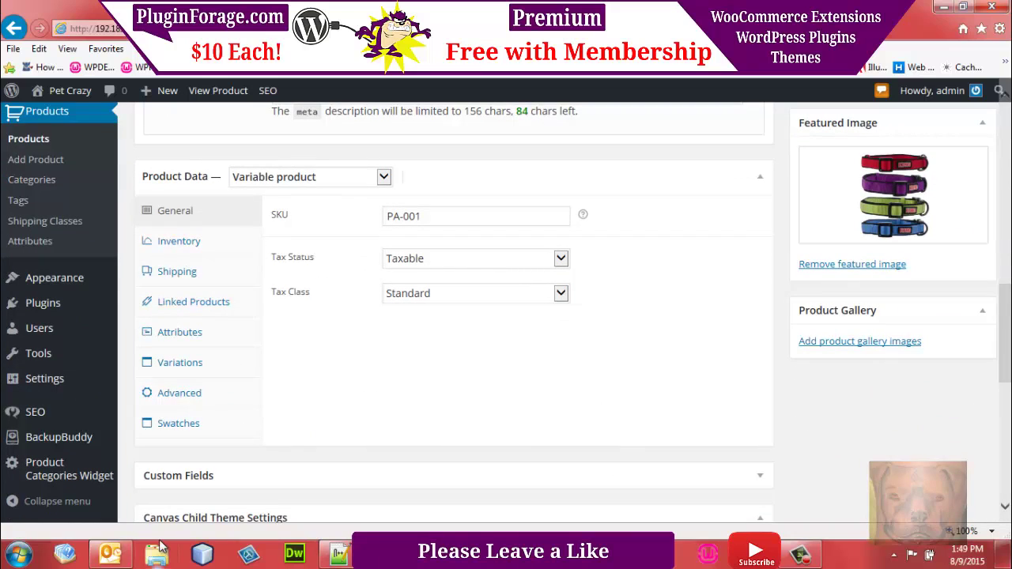
left_click(180, 426)
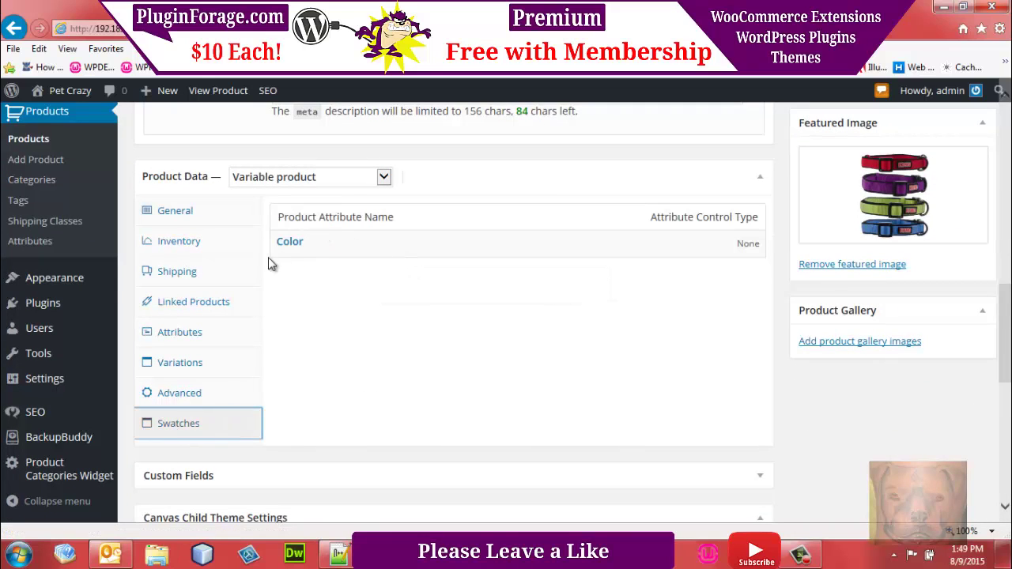
left_click(291, 245)
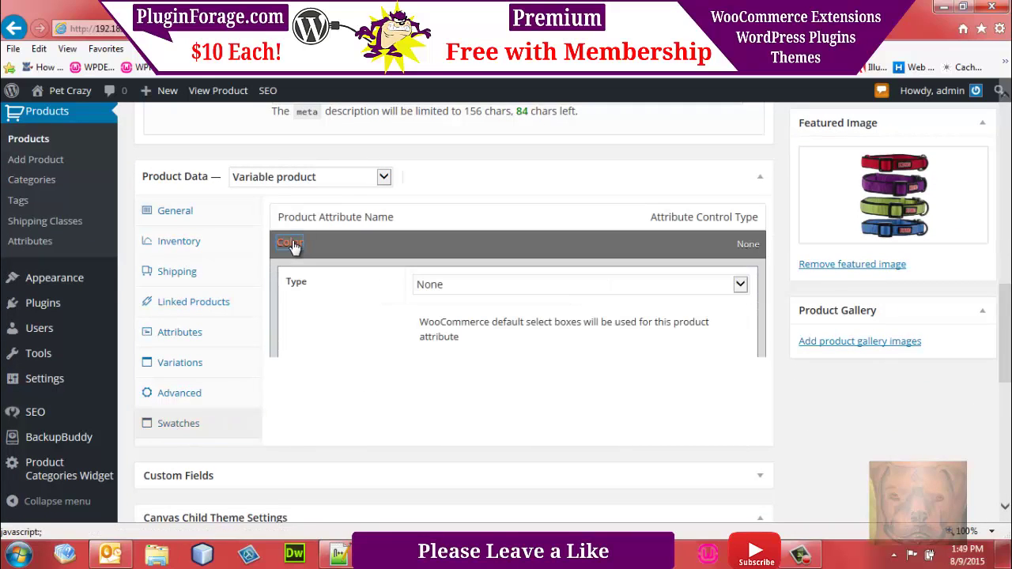
left_click(584, 289)
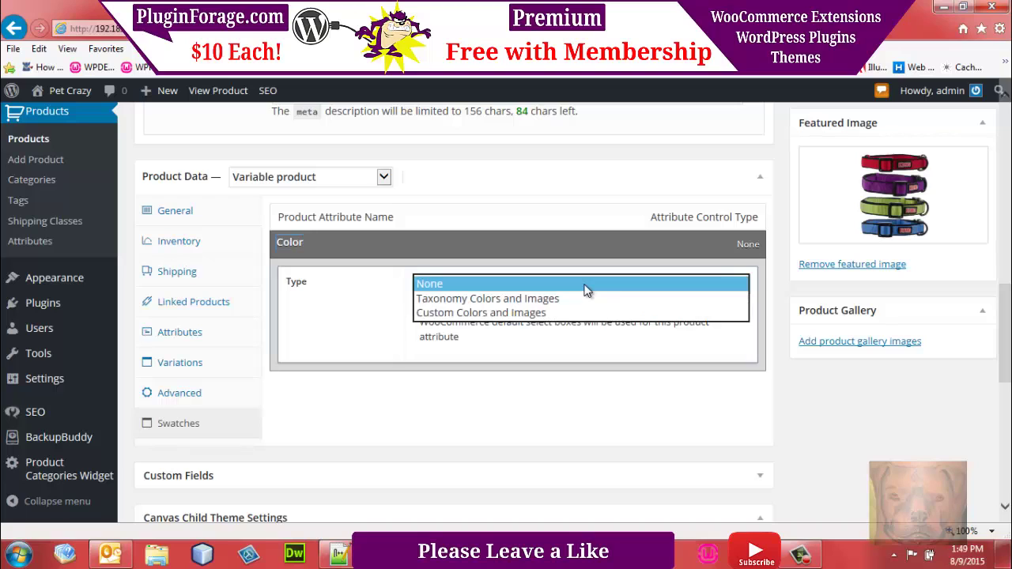
left_click(543, 312)
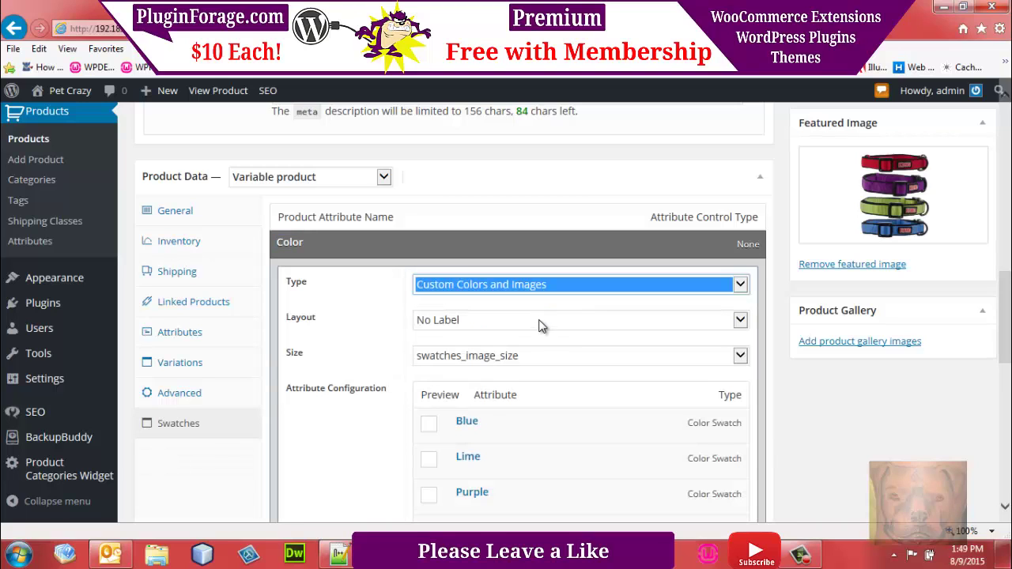
left_click(540, 322)
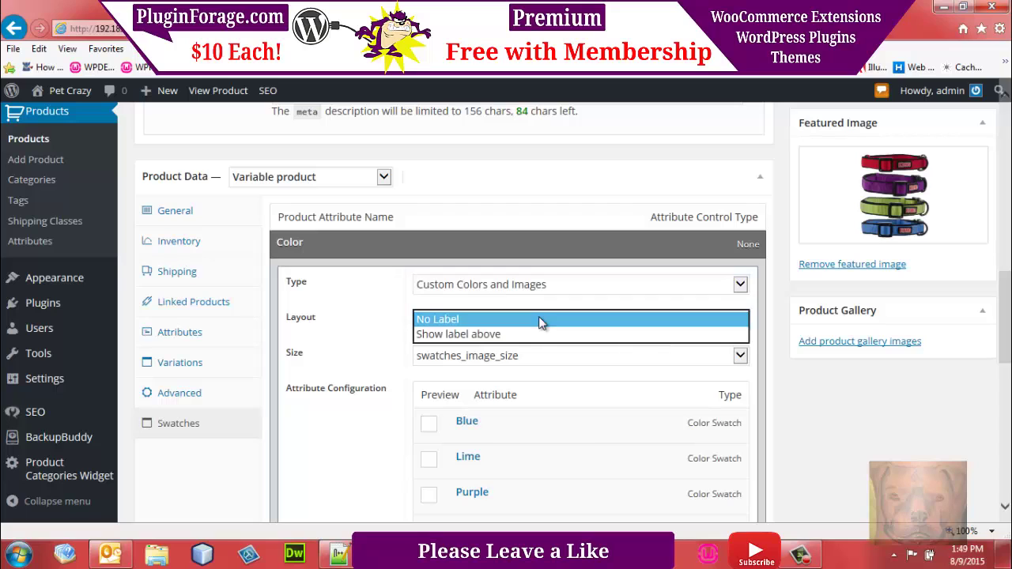
left_click(522, 341)
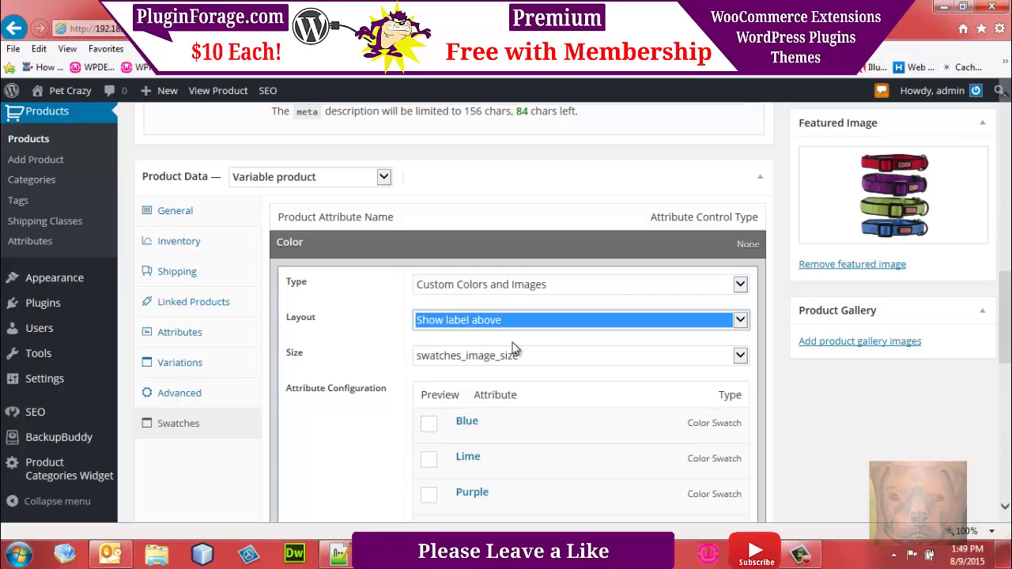
Copy the blue hex code from the Notepad++ notes and set the Blue swatch's color to #6791C7.
left_click(430, 427)
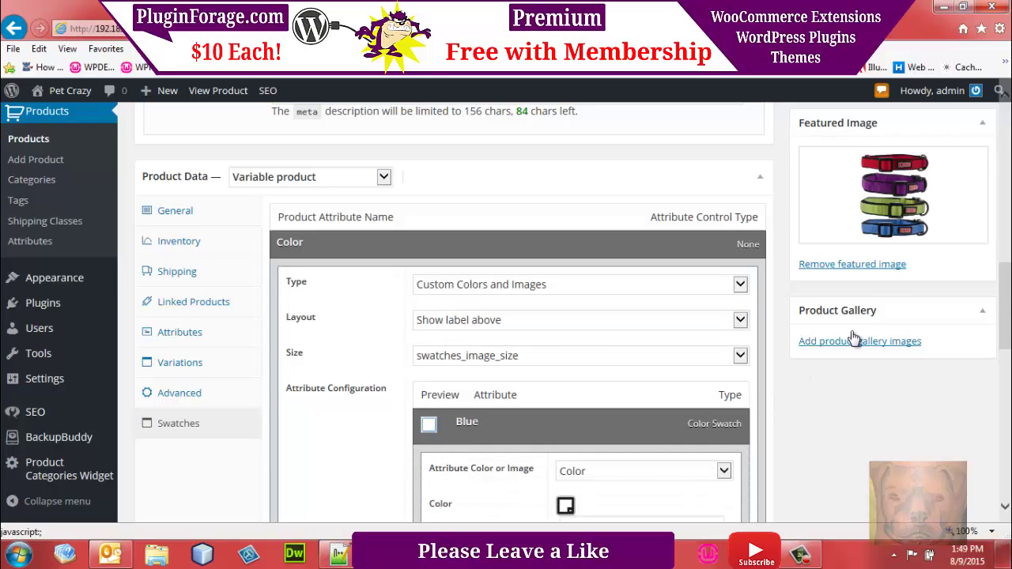
scroll(1006, 296, "down", 3)
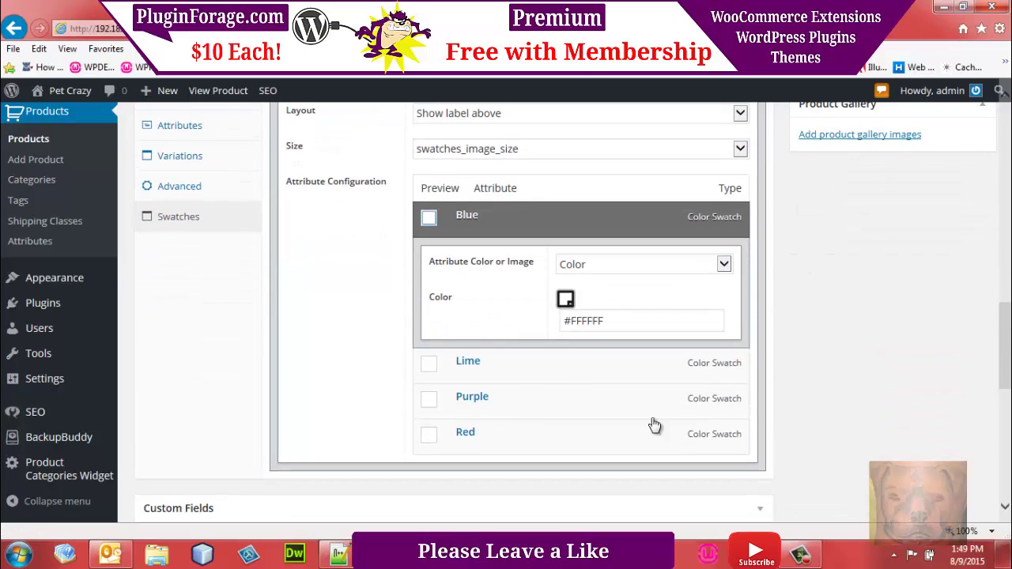
left_click(338, 554)
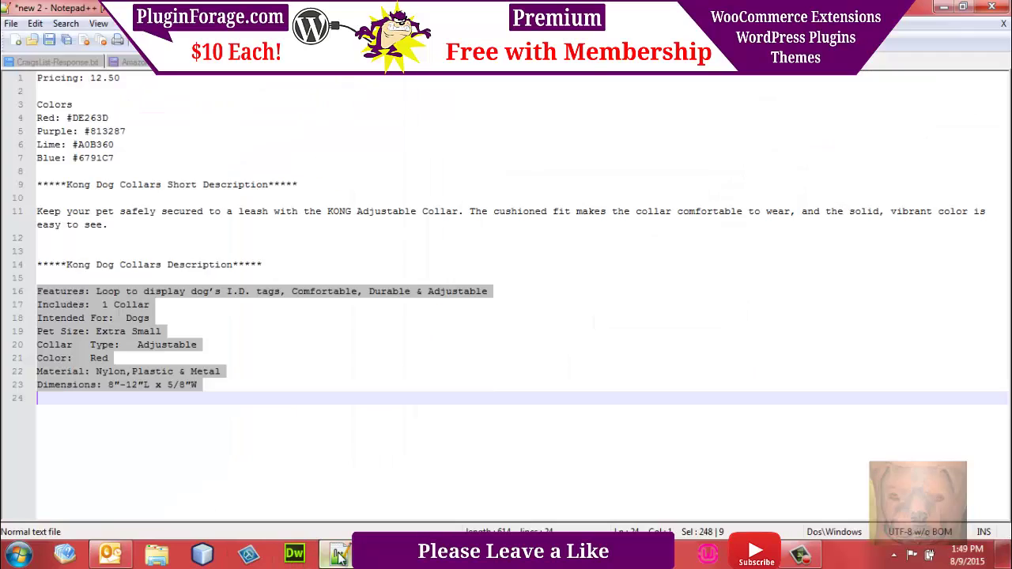
left_click_drag(116, 157, 71, 157)
key("ctrl+c")
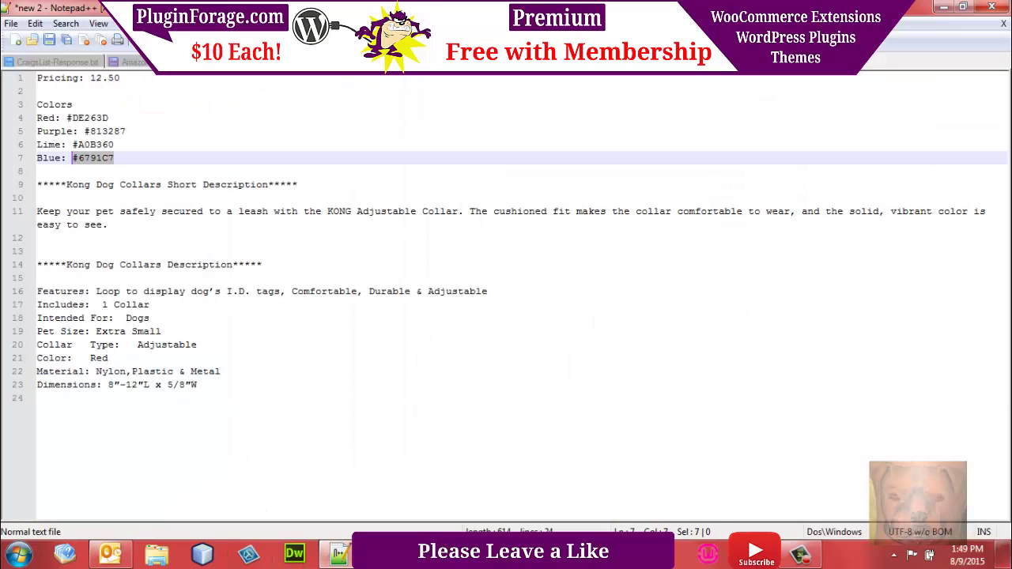
key("alt+Tab")
left_click(607, 320)
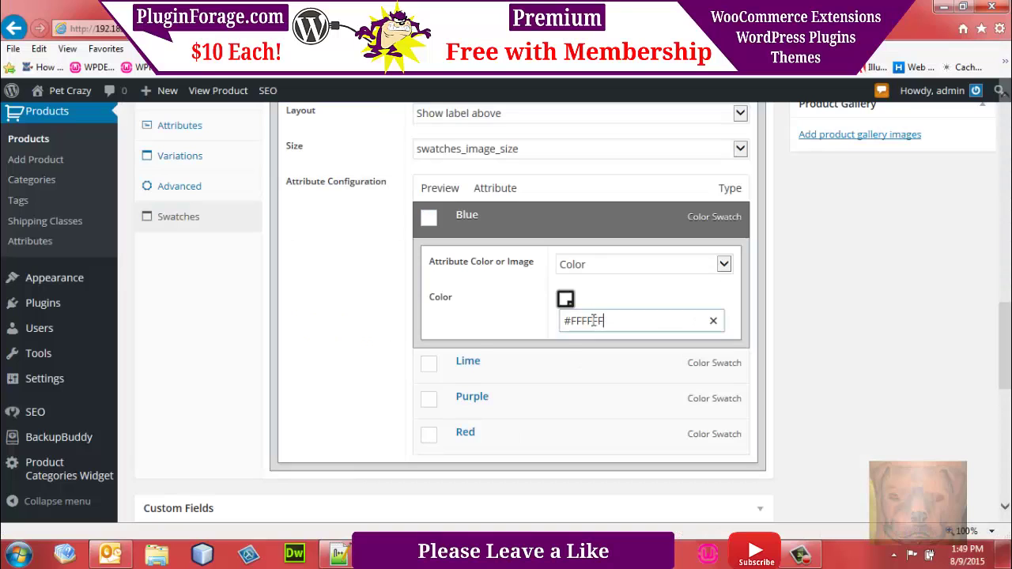
left_click_drag(607, 319, 533, 324)
key("ctrl+v")
Copy the lime hex code from the Notepad++ notes and set the Lime swatch's color to #A0B360.
left_click(427, 369)
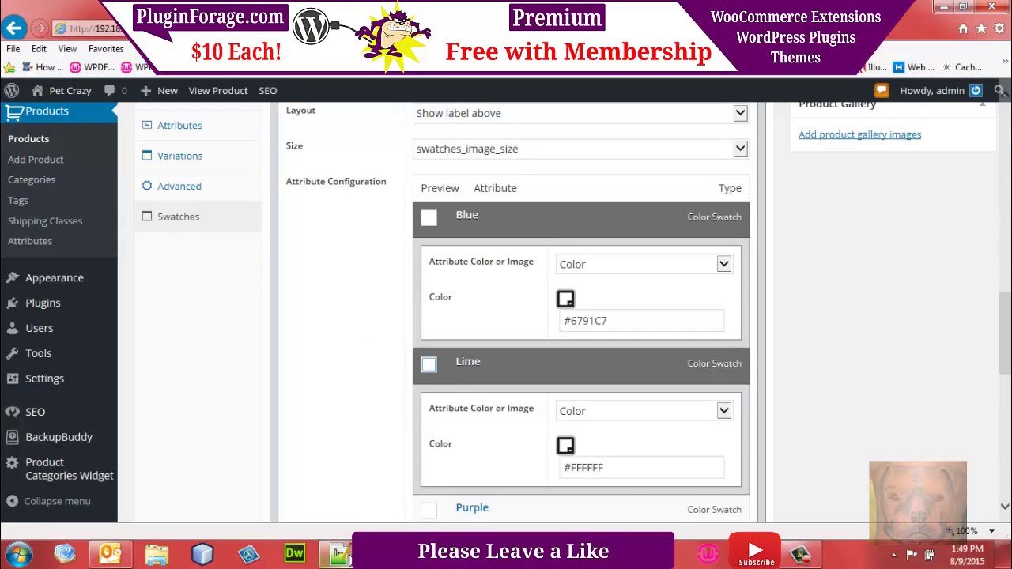
left_click(340, 554)
left_click_drag(117, 144, 77, 153)
key("ctrl+c")
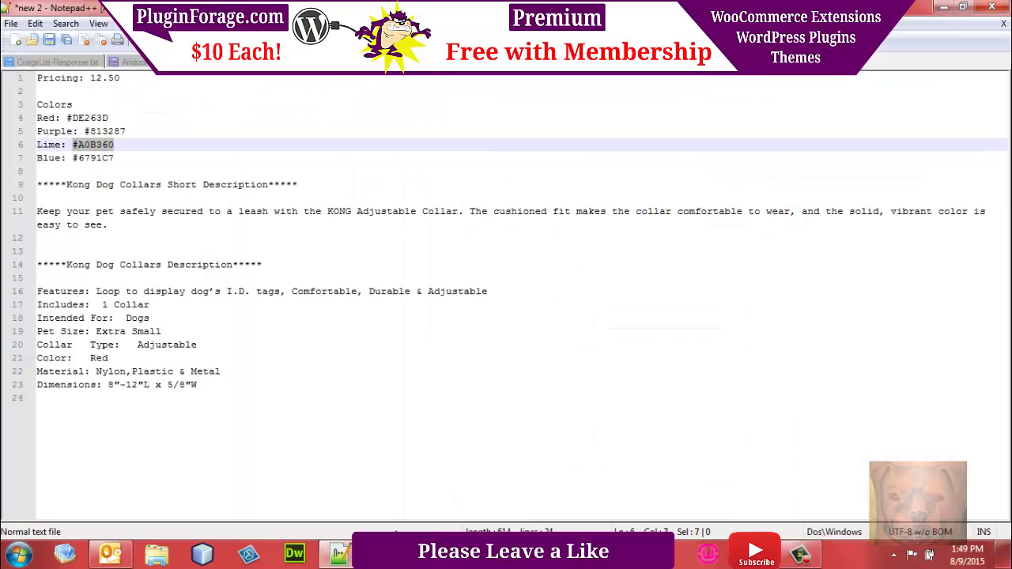
key("alt+Tab")
left_click_drag(604, 468, 545, 468)
key("ctrl+v")
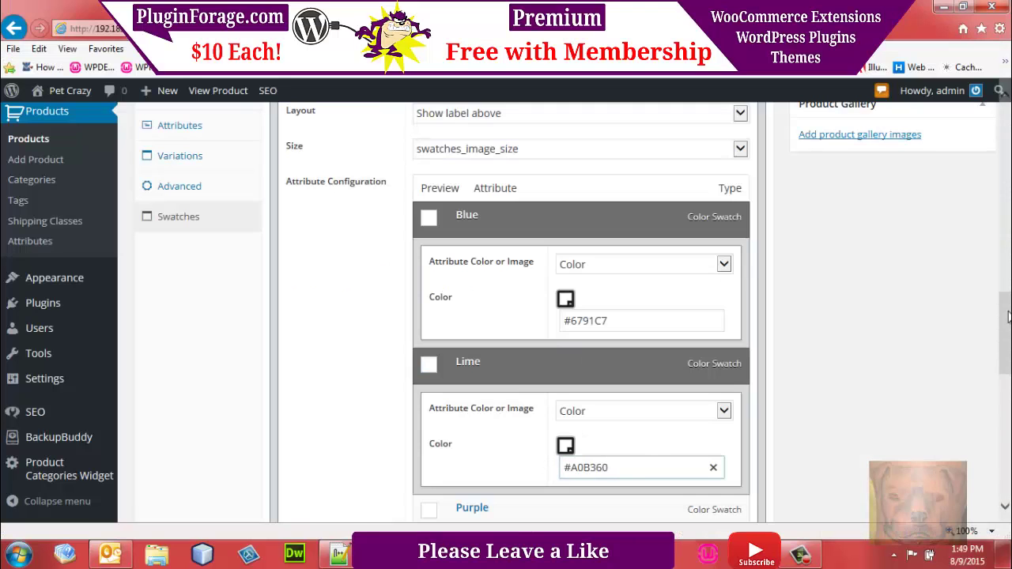
Copy the purple hex code from the Notepad++ notes and set the Purple swatch's color to #813287.
scroll(1009, 305, "down", 3)
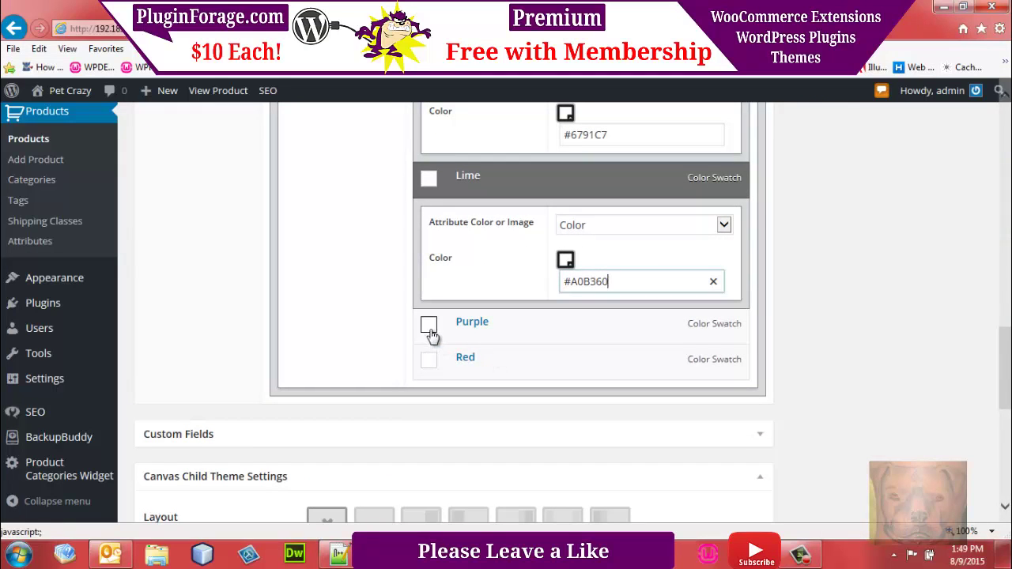
left_click(429, 327)
left_click(338, 553)
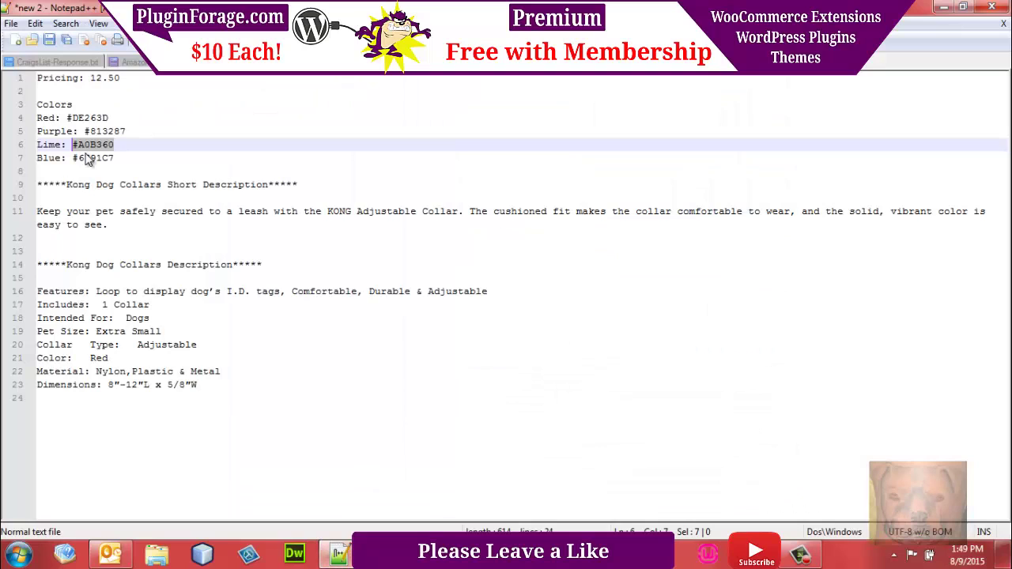
left_click_drag(126, 132, 84, 131)
key("ctrl+c")
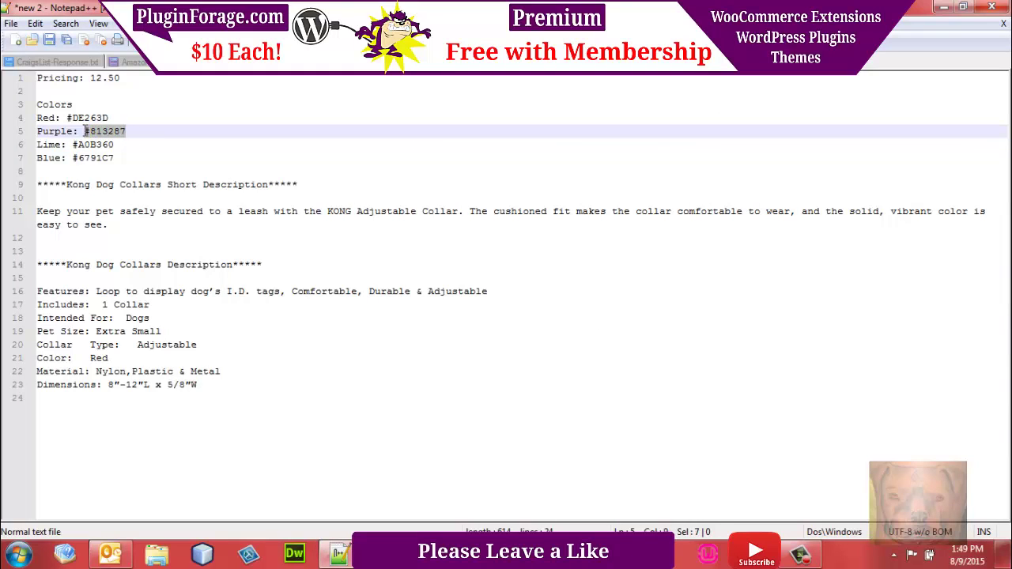
key("alt+Tab")
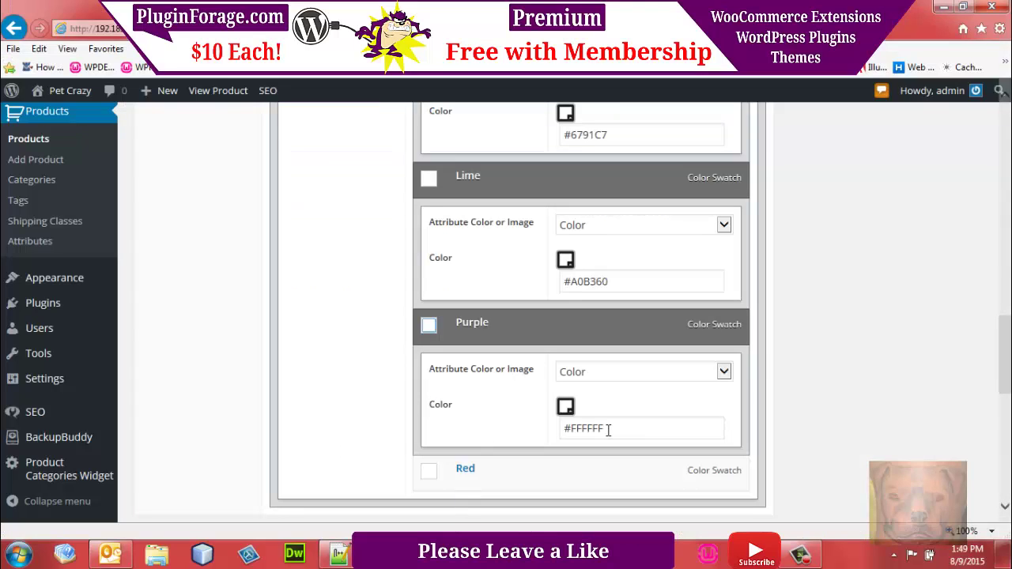
left_click_drag(608, 429, 527, 434)
key("ctrl+v")
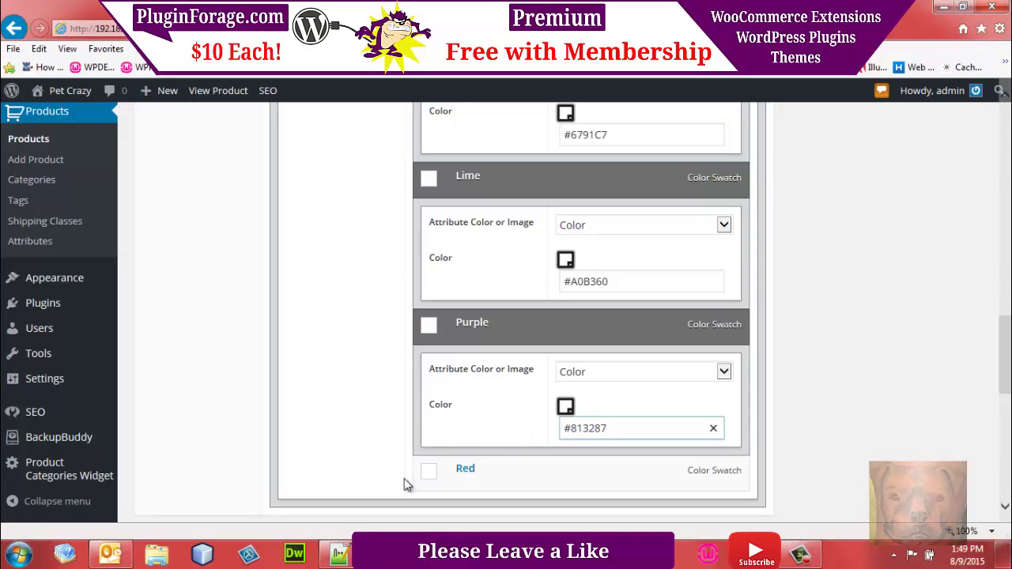
Copy the red hex code from the Notepad++ notes and set the Red swatch's color to #DE263D.
left_click(428, 471)
key("alt+Tab")
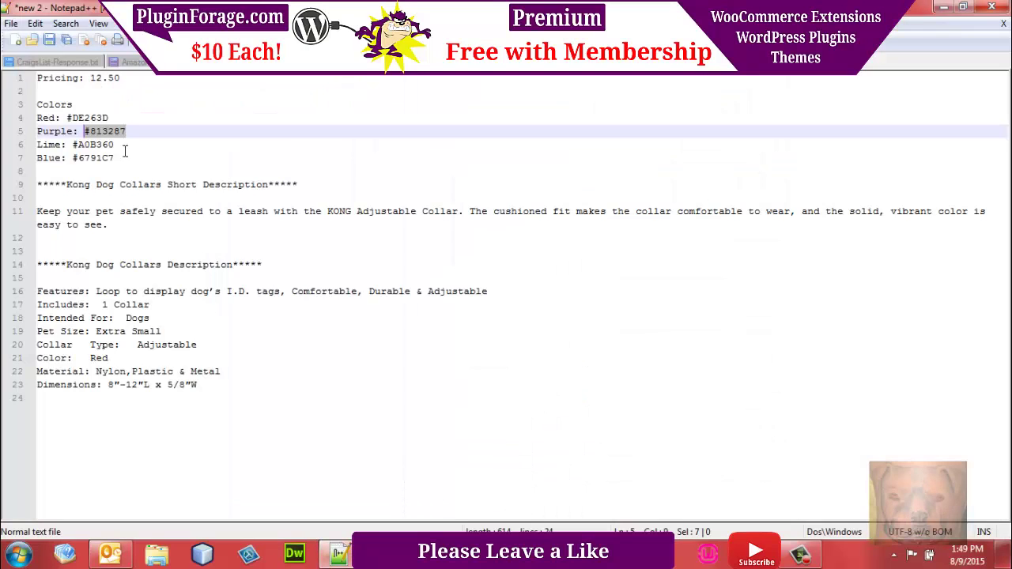
left_click_drag(110, 117, 68, 118)
key("ctrl+c")
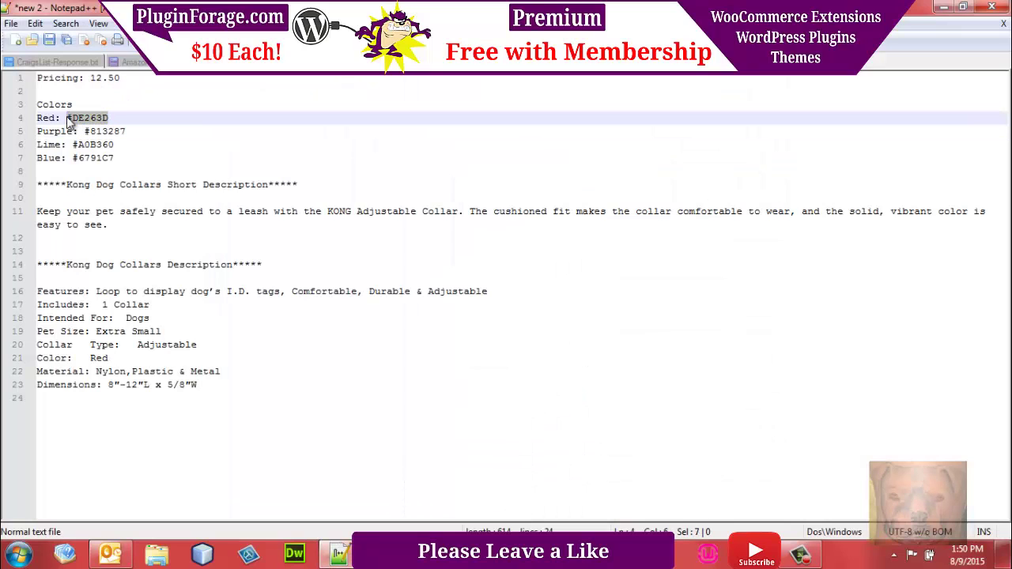
key("alt+Tab")
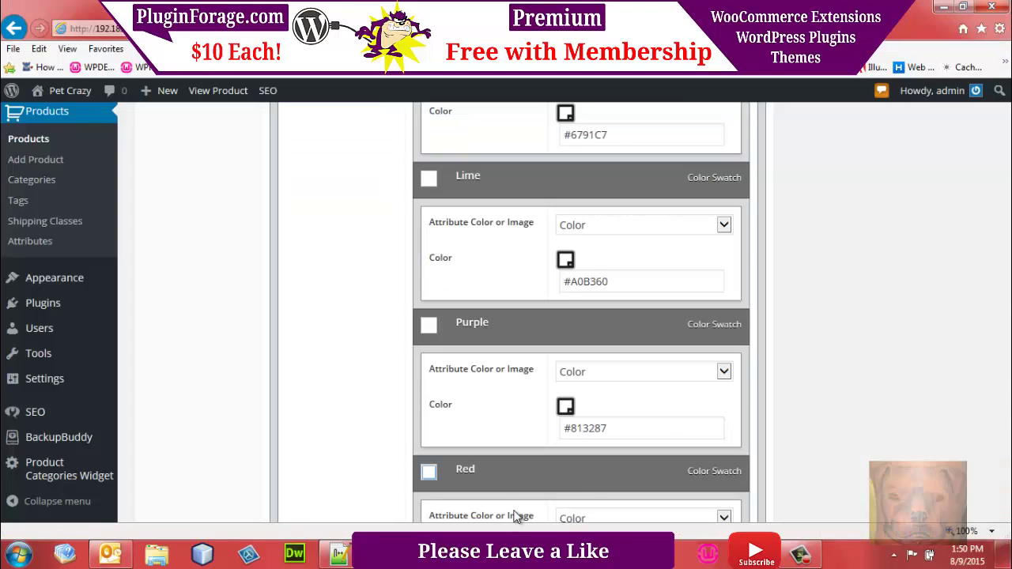
scroll(595, 450, "down", 3)
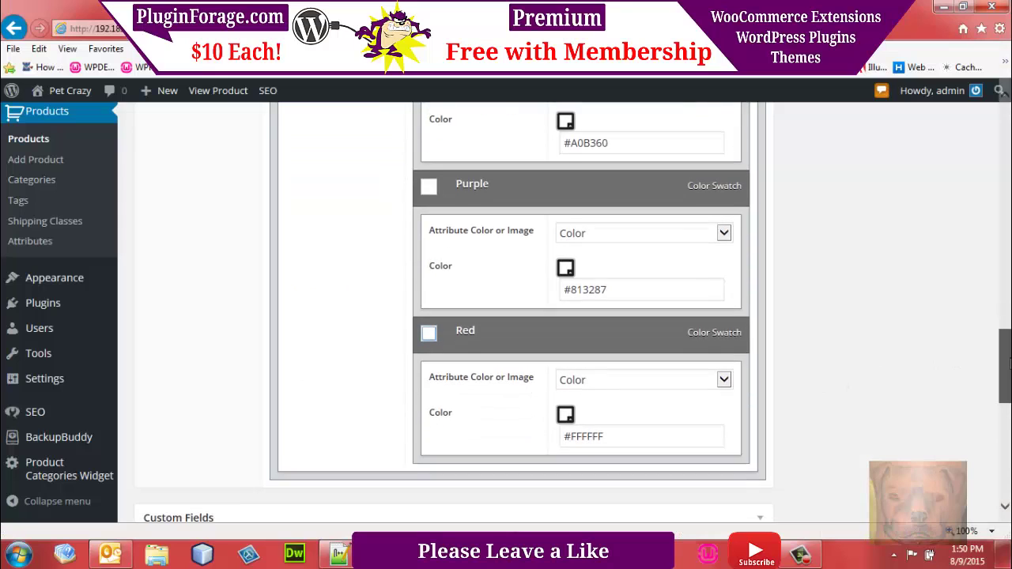
left_click_drag(607, 417, 546, 419)
key("ctrl+v")
Collapse the Color swatch settings and review the product's general, shipping, inventory, attribute, variation and swatch data.
left_click_drag(1006, 360, 1005, 237)
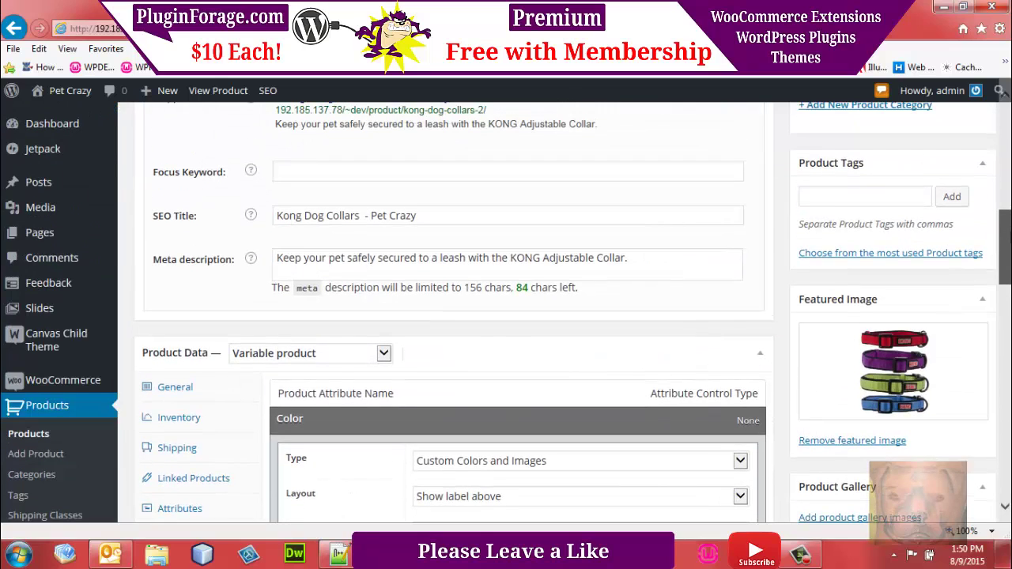
left_click(711, 438)
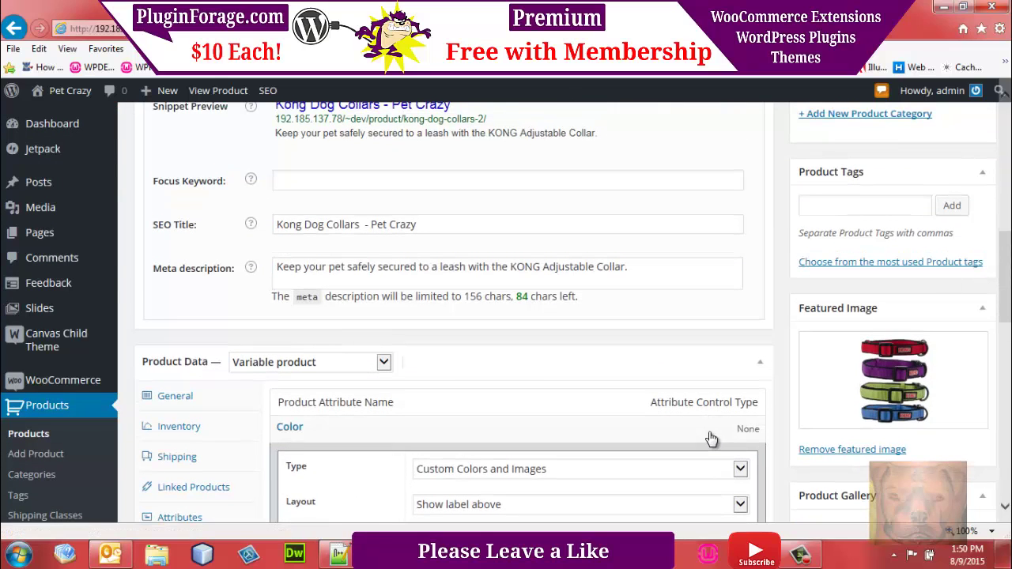
left_click(205, 395)
left_click(190, 455)
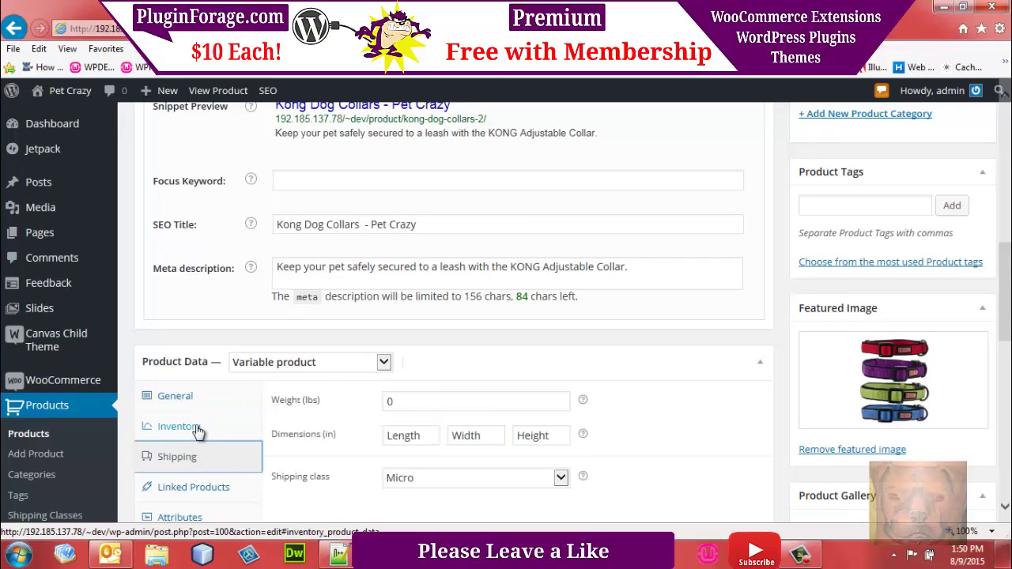
left_click(198, 427)
left_click(203, 517)
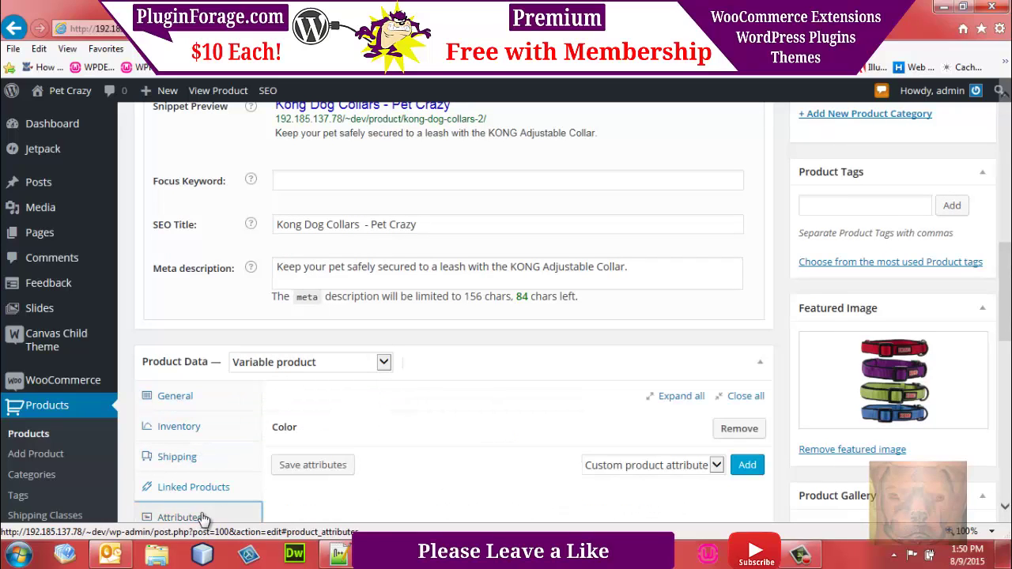
left_click_drag(1007, 293, 1008, 334)
left_click(194, 379)
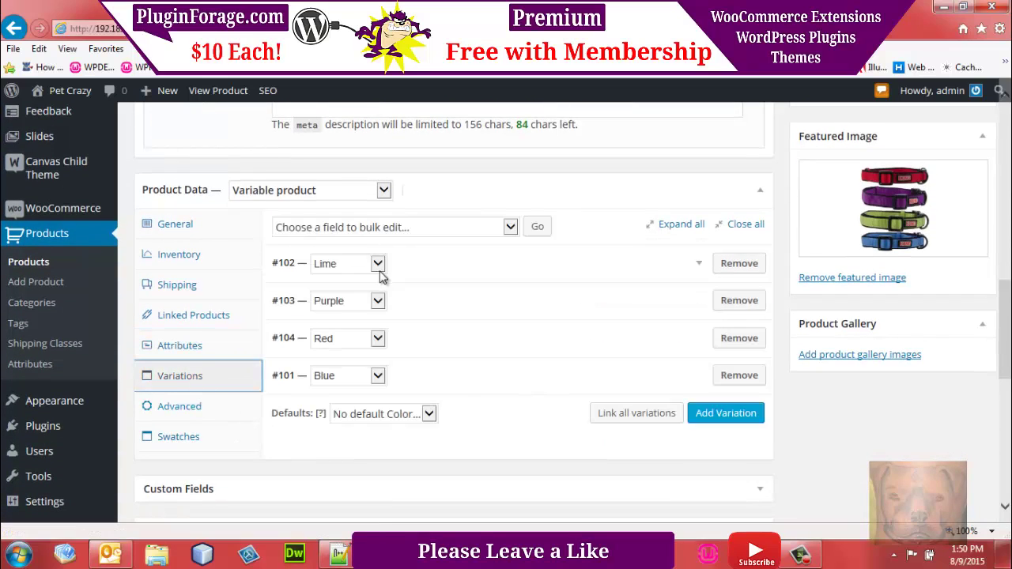
left_click(188, 437)
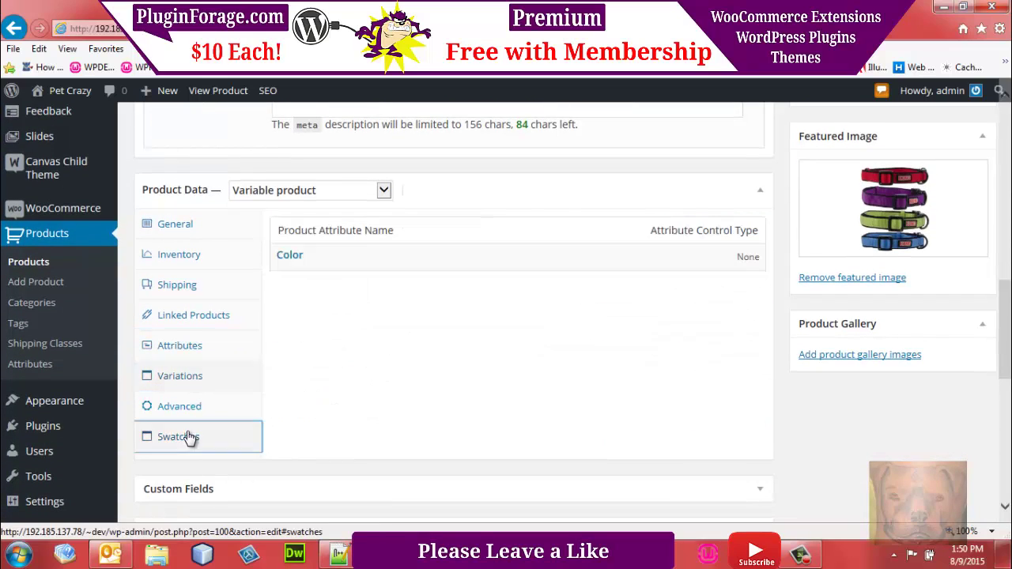
Publish the Kong Dog Collars product.
left_click_drag(1008, 312, 970, 202)
left_click(961, 264)
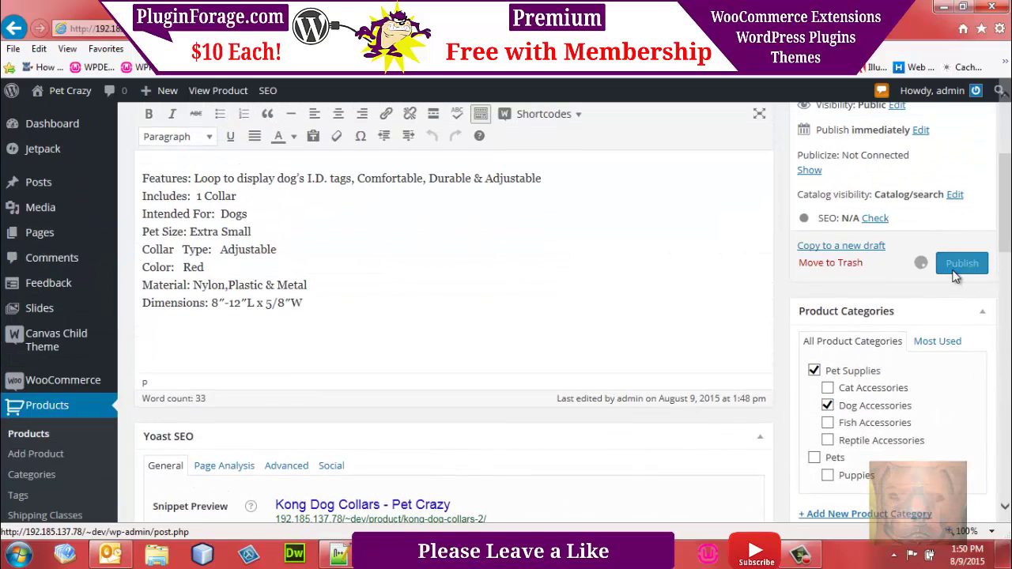
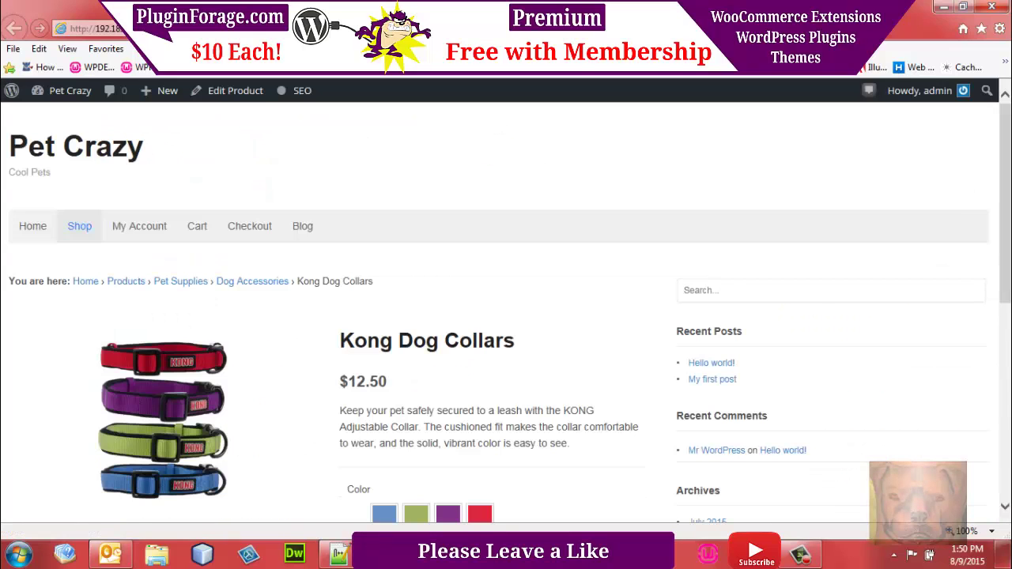
Test the blue, lime, purple and red color swatches on the published Kong Dog Collars page.
scroll(506, 316, "down", 1)
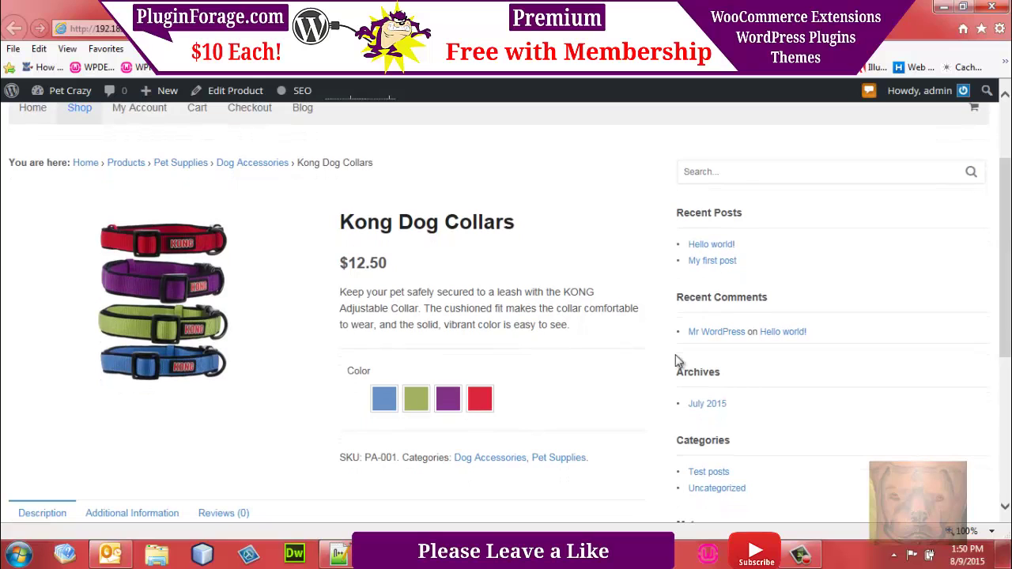
left_click(384, 401)
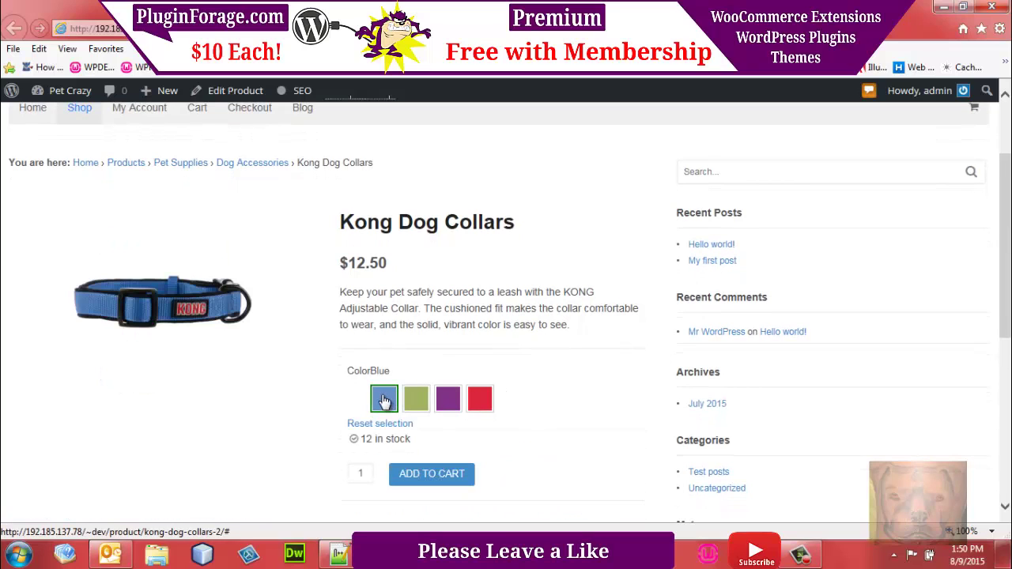
left_click(419, 405)
left_click(446, 406)
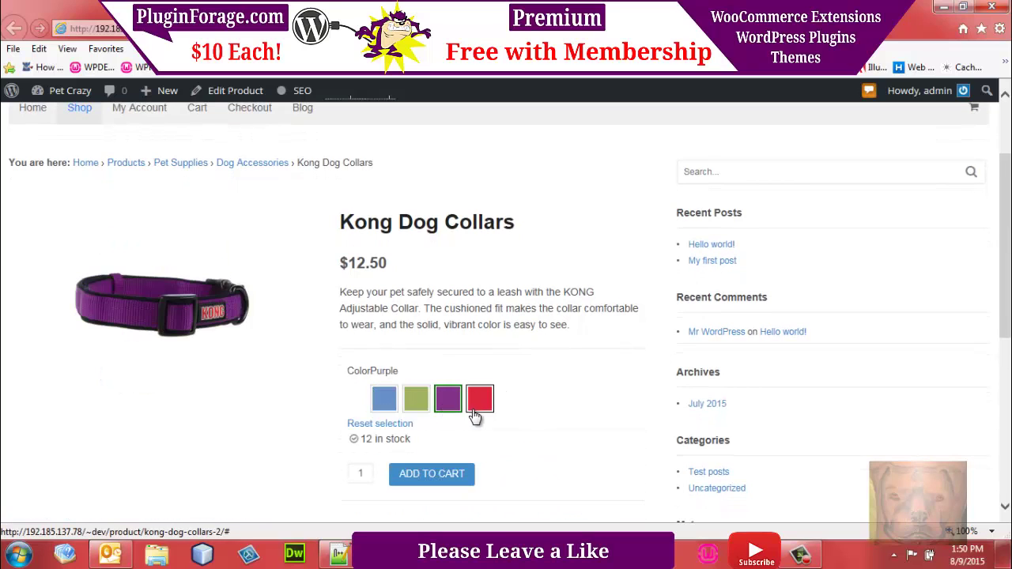
left_click(481, 403)
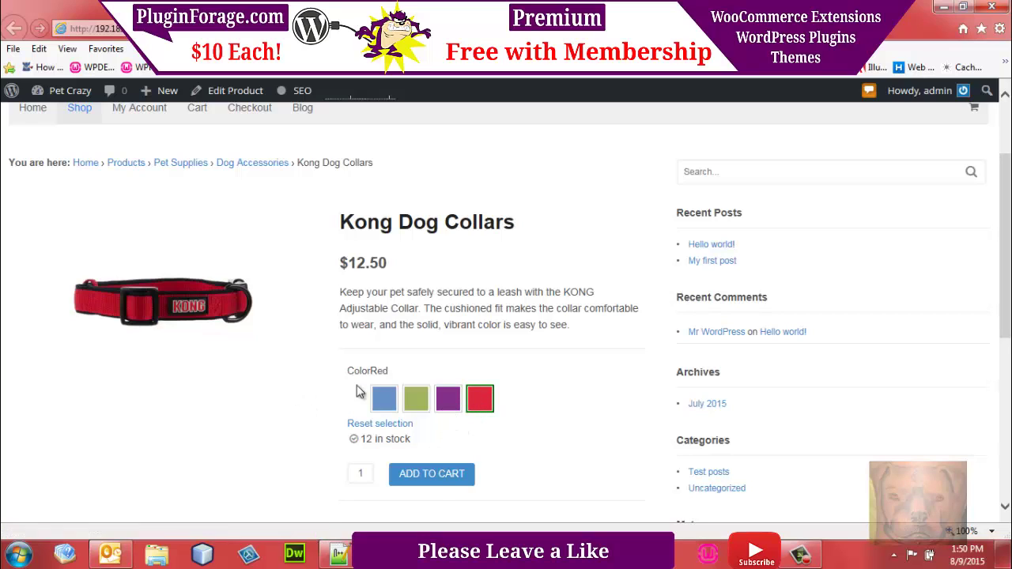
Add the Red variation of Kong Dog Collars to the cart and review the cart's item, shipping, tax and total.
left_click(435, 477)
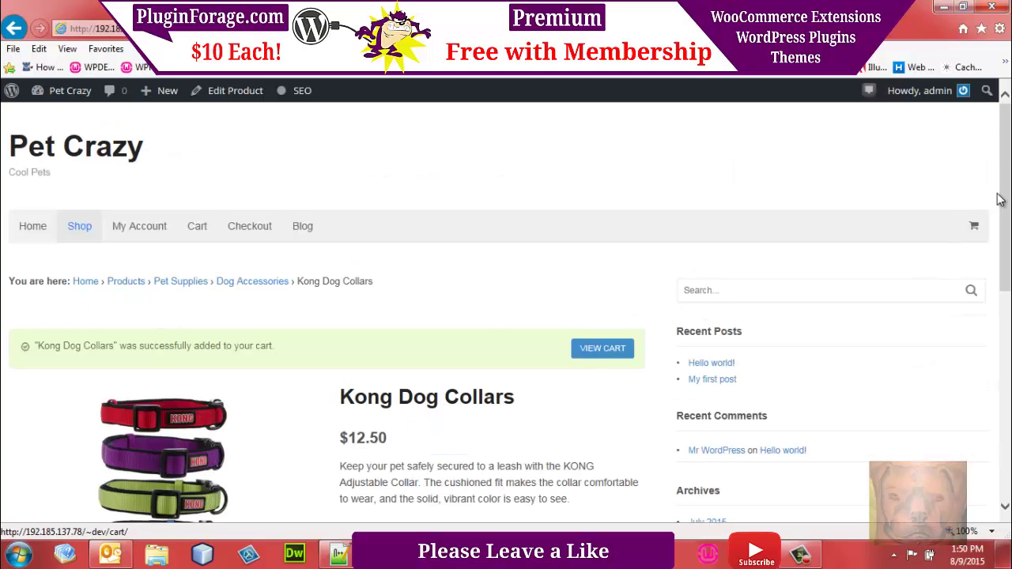
left_click(585, 360)
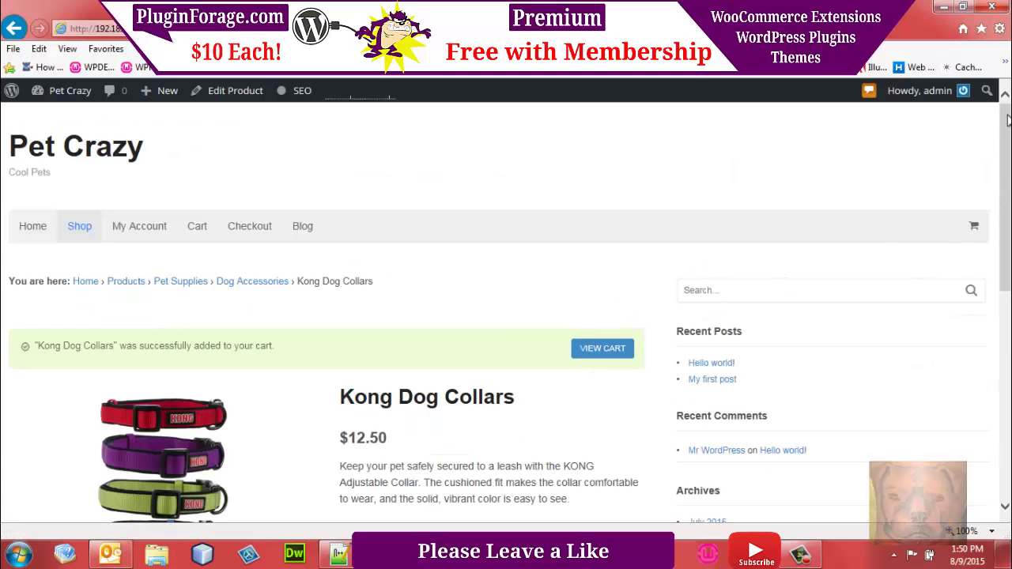
left_click_drag(1008, 124, 1008, 178)
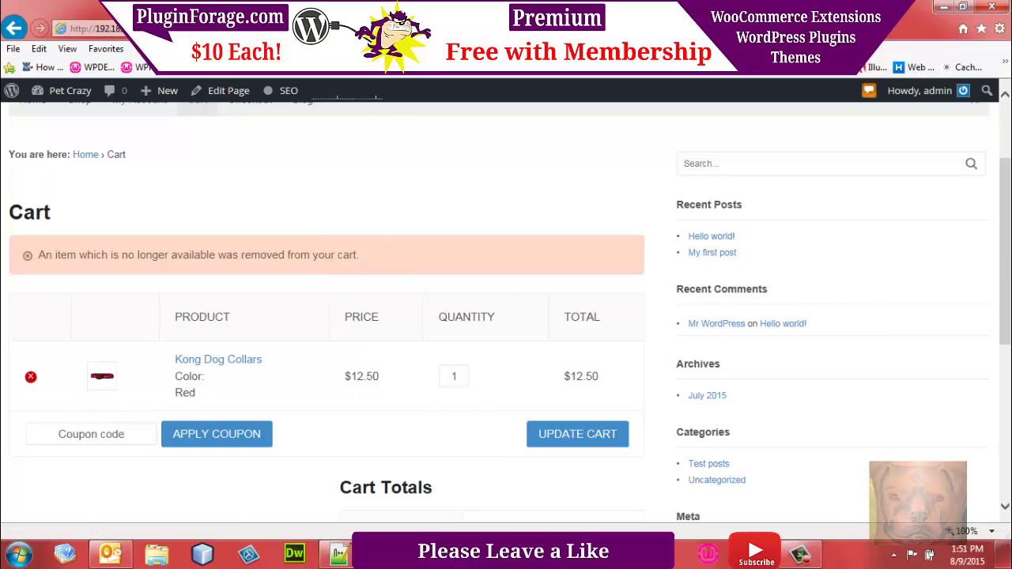
scroll(588, 405, "down", 3)
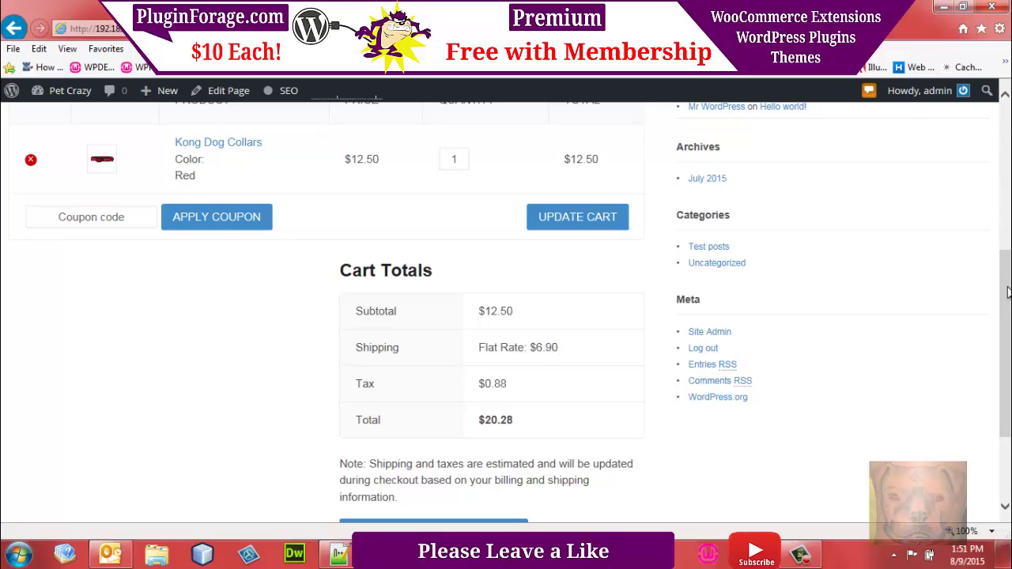
left_click_drag(1007, 288, 1007, 332)
scroll(945, 338, "up", 1)
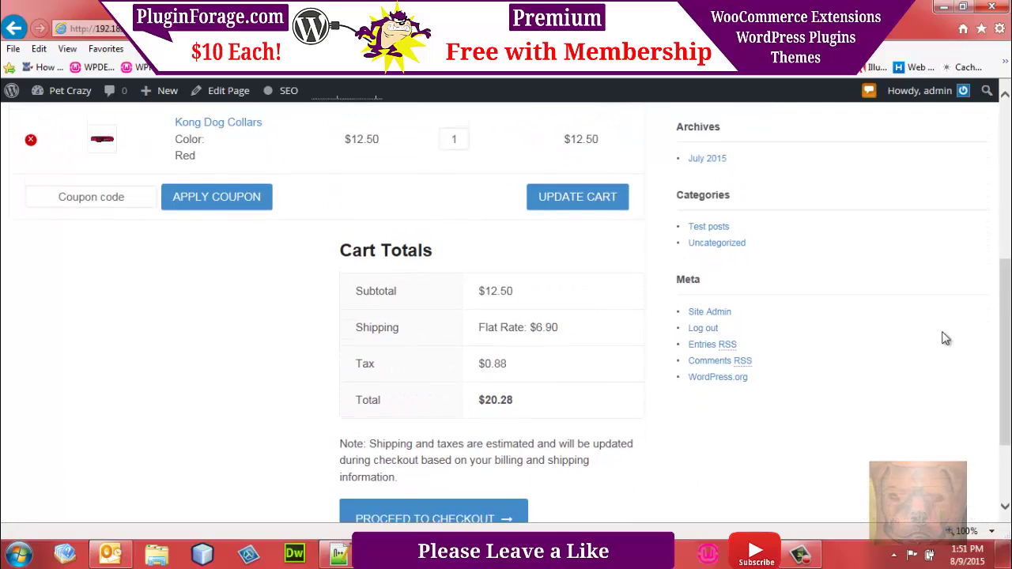
Copy "Top Fin® Slate Rock Aquarium Cave" from the Notepad++ notes and use it as the title of a new product.
left_click(392, 515)
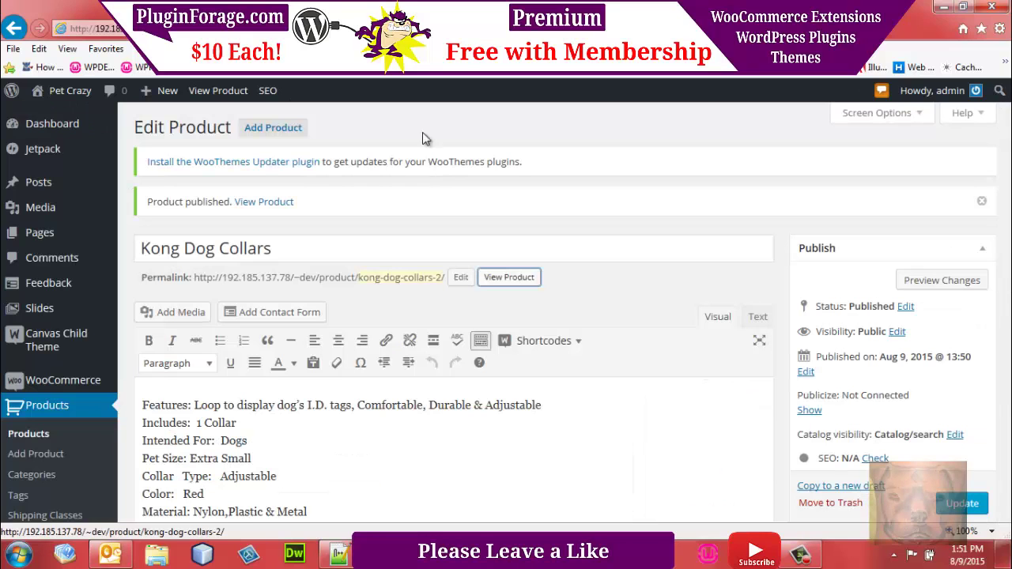
left_click(340, 552)
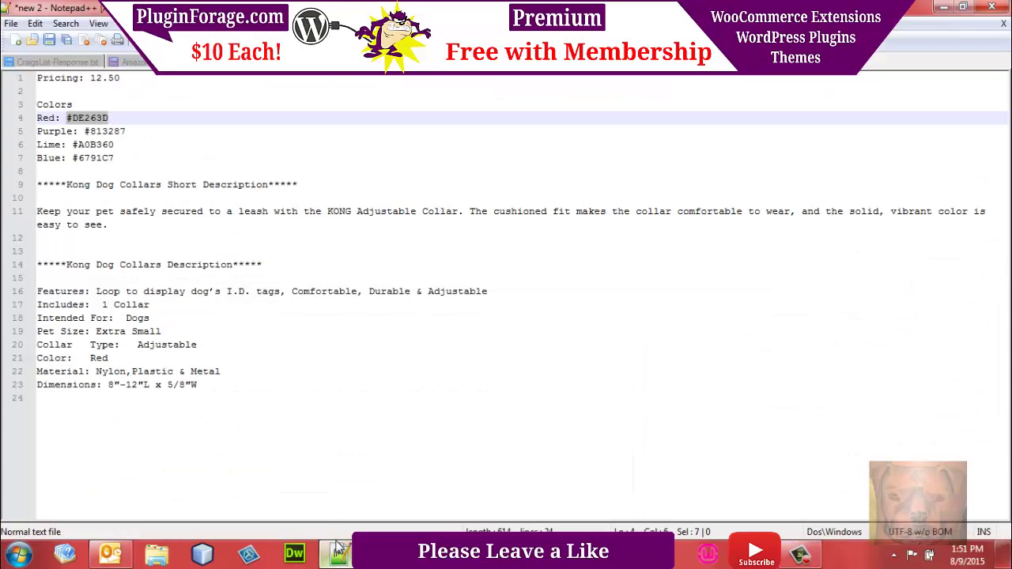
left_click(284, 62)
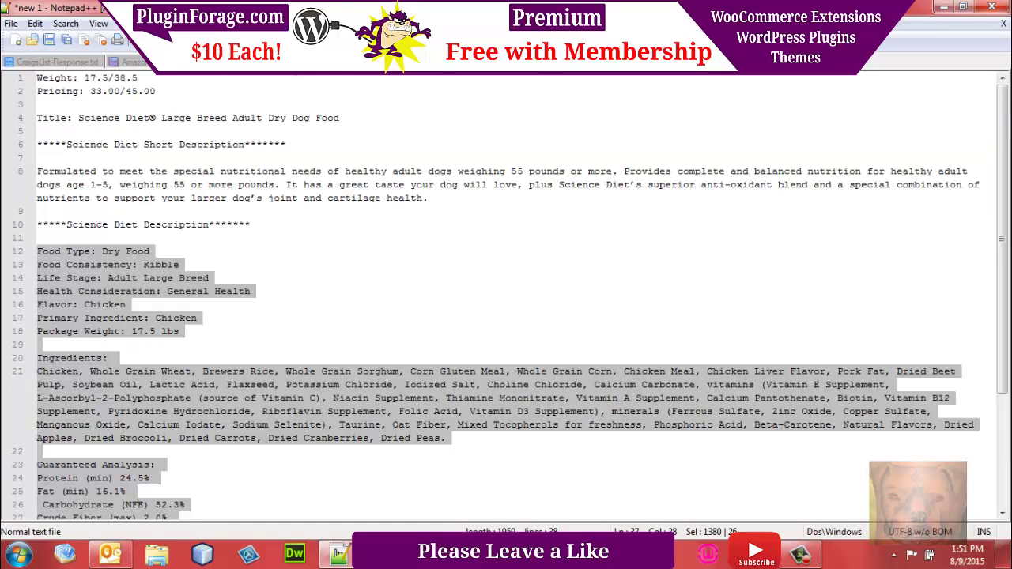
left_click(340, 62)
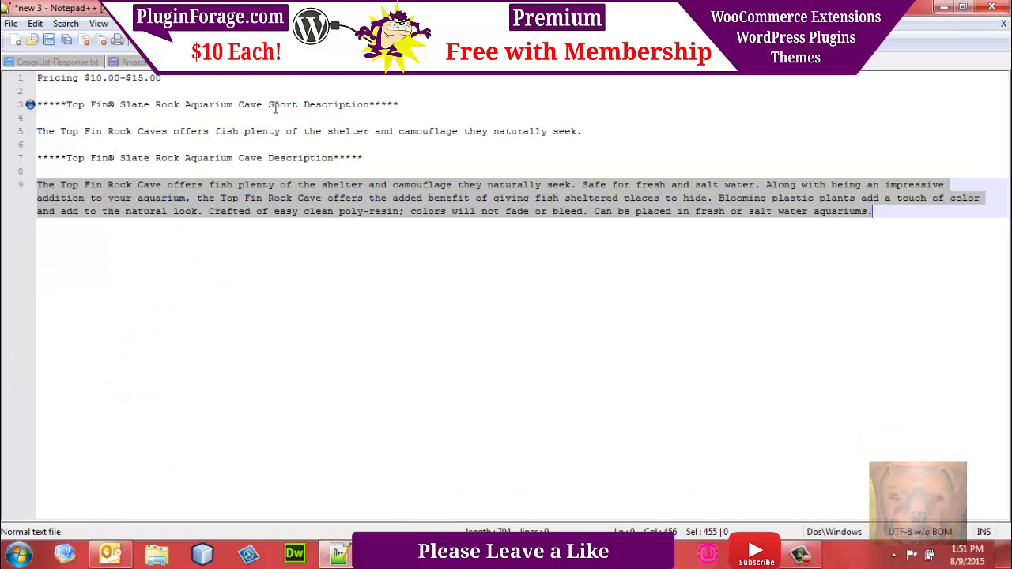
left_click_drag(265, 106, 67, 105)
key("ctrl+c")
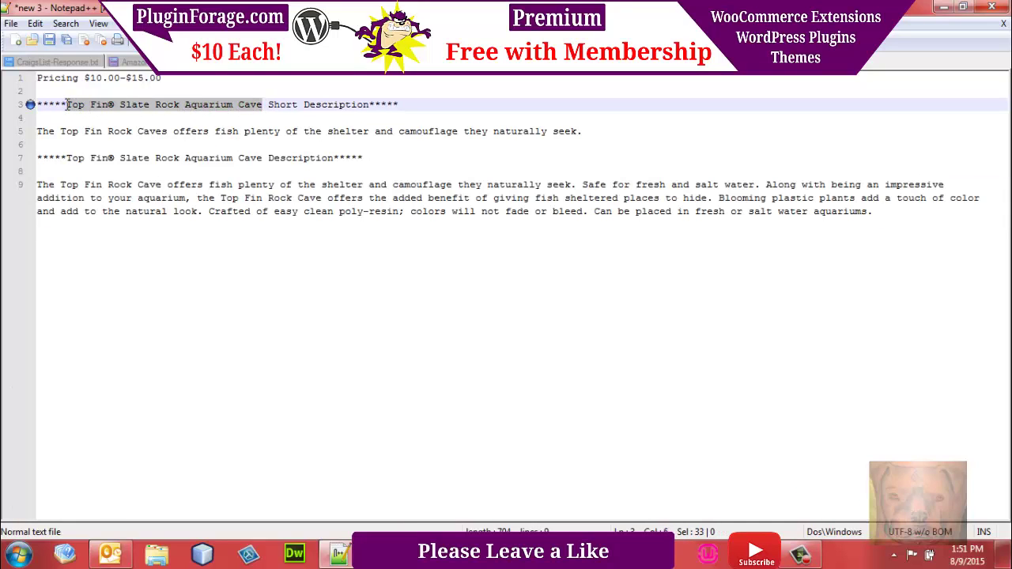
mouse_move(431, 553)
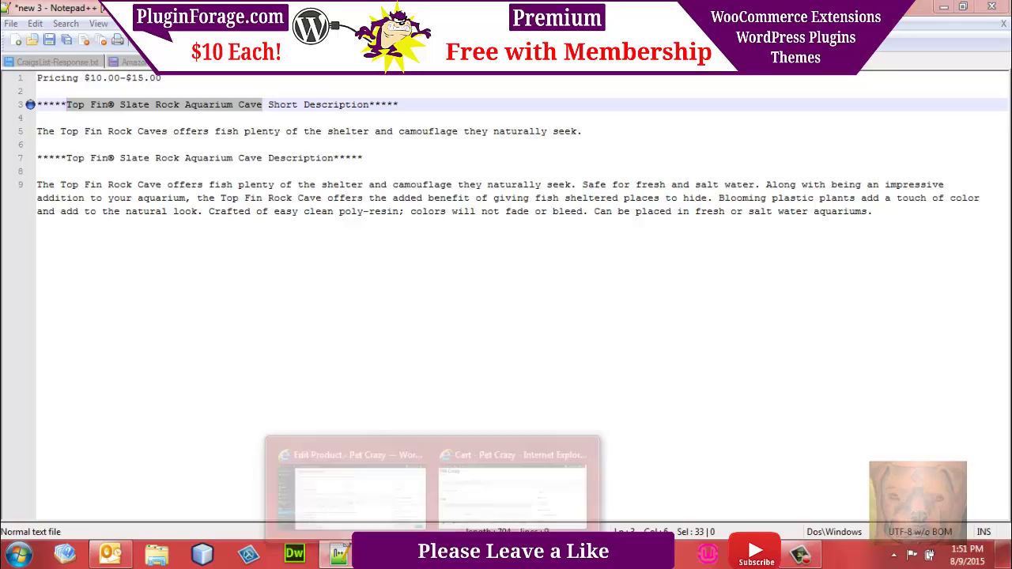
left_click(346, 483)
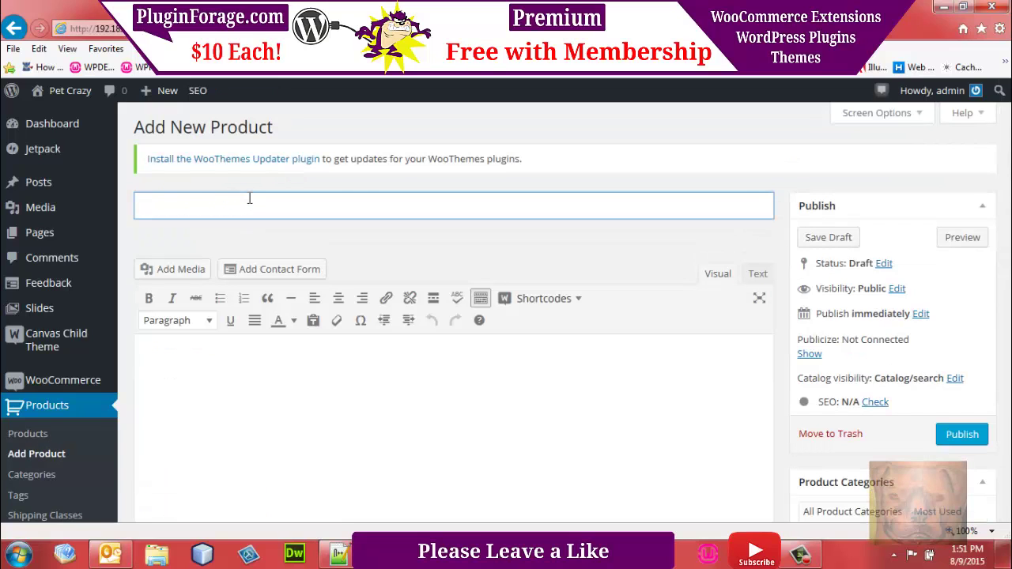
key("ctrl+v")
Assign the new product to the Pet Supplies and Fish Accessories categories.
scroll(1003, 196, "down", 5)
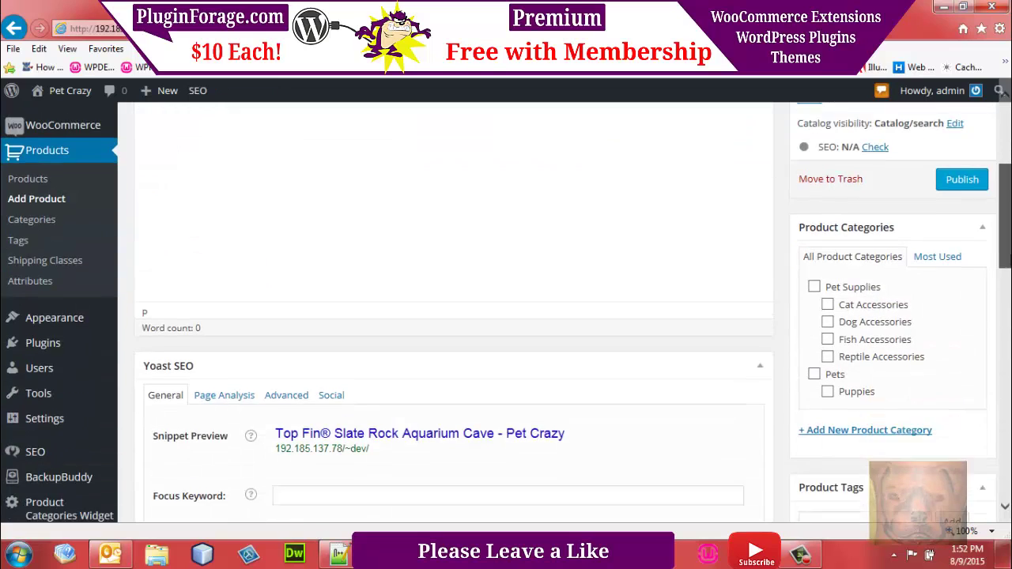
left_click(814, 244)
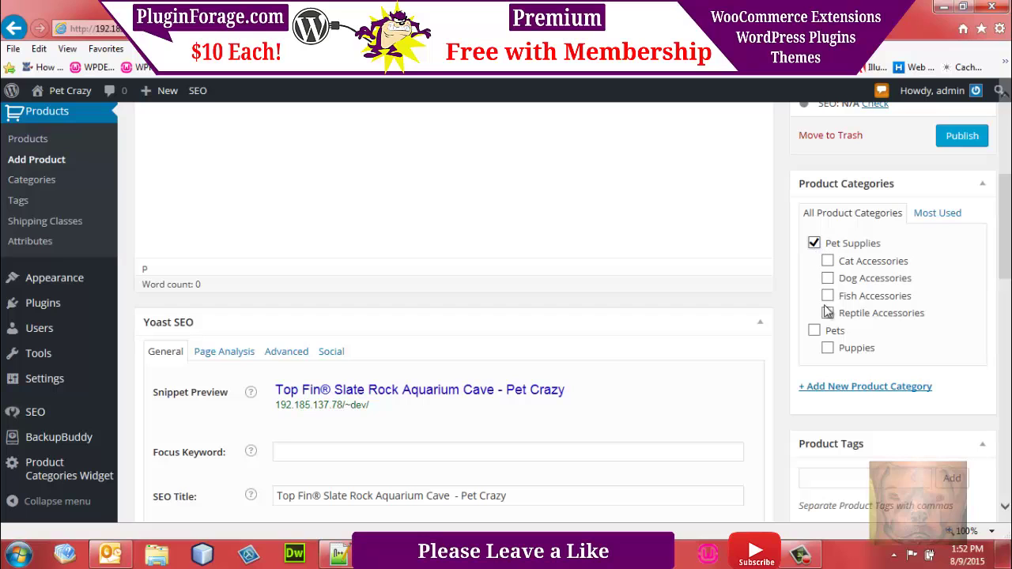
left_click(827, 297)
Set Top-Fin-Slate-Rock-Aquarium-Cave.jpg from the media library as the product's featured image.
scroll(1008, 245, "down", 6)
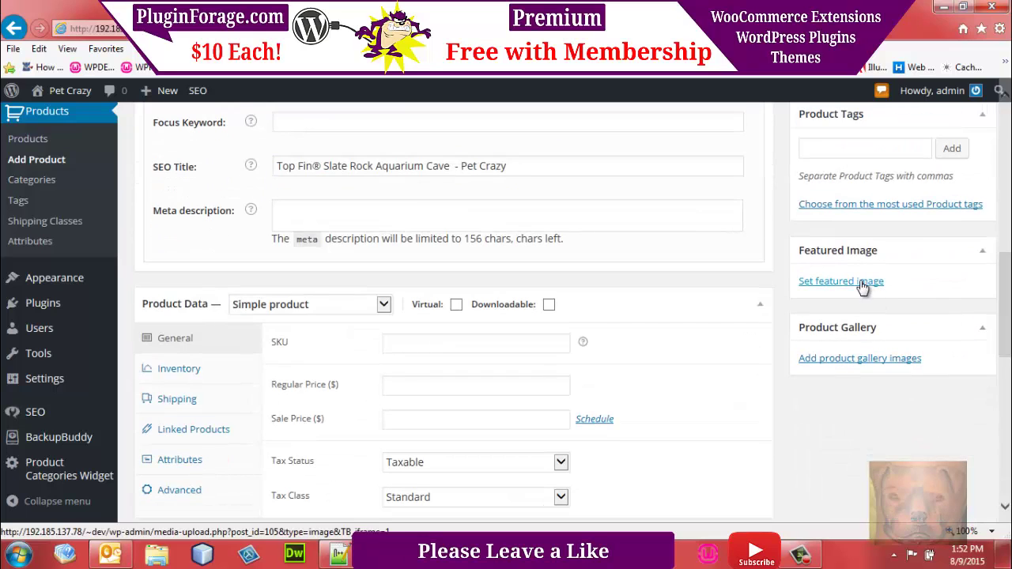
left_click(862, 286)
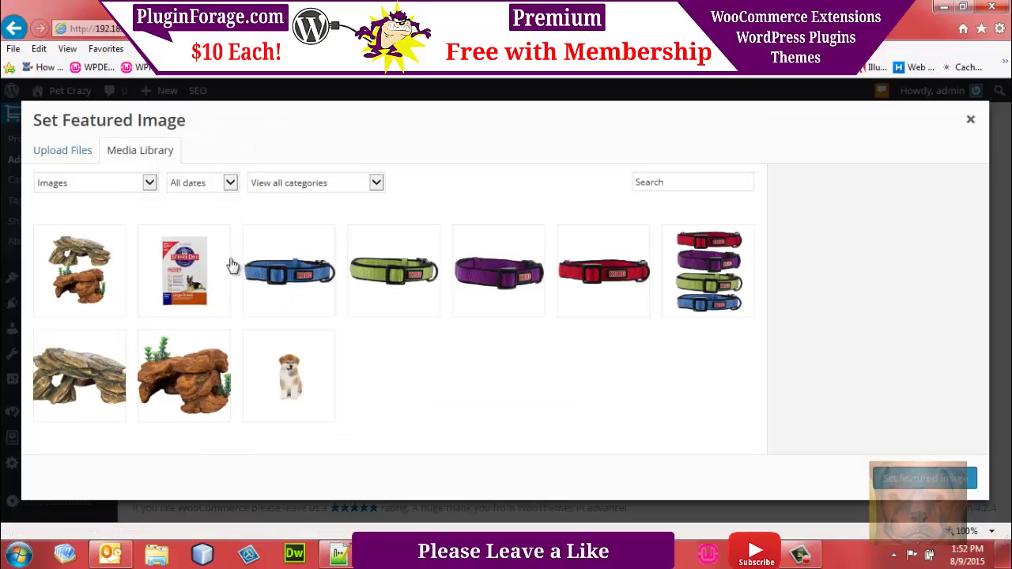
left_click(96, 264)
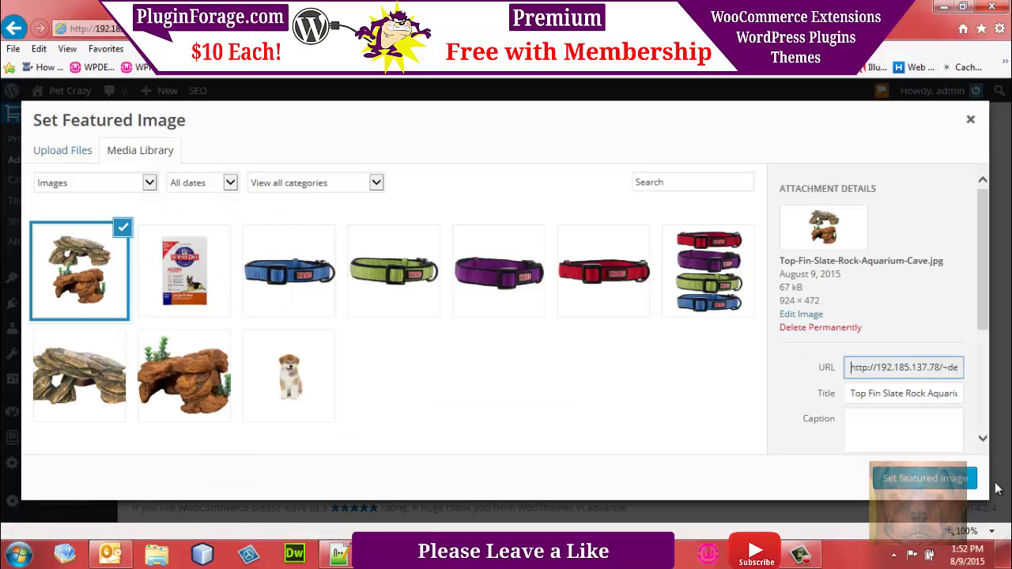
left_click(963, 480)
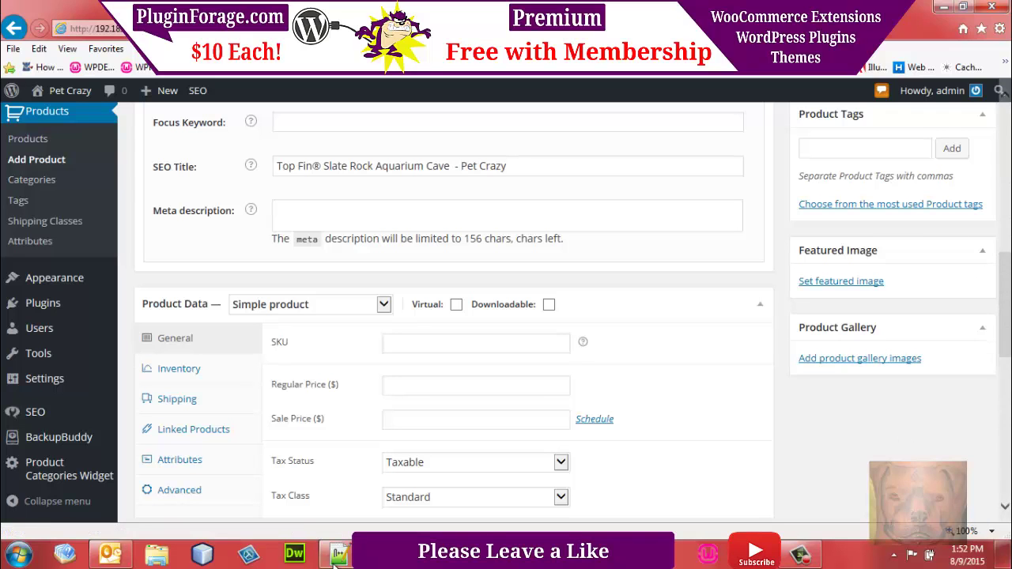
Copy the aquarium cave's short description from the Notepad++ notes into the Product Short Description.
left_click(338, 554)
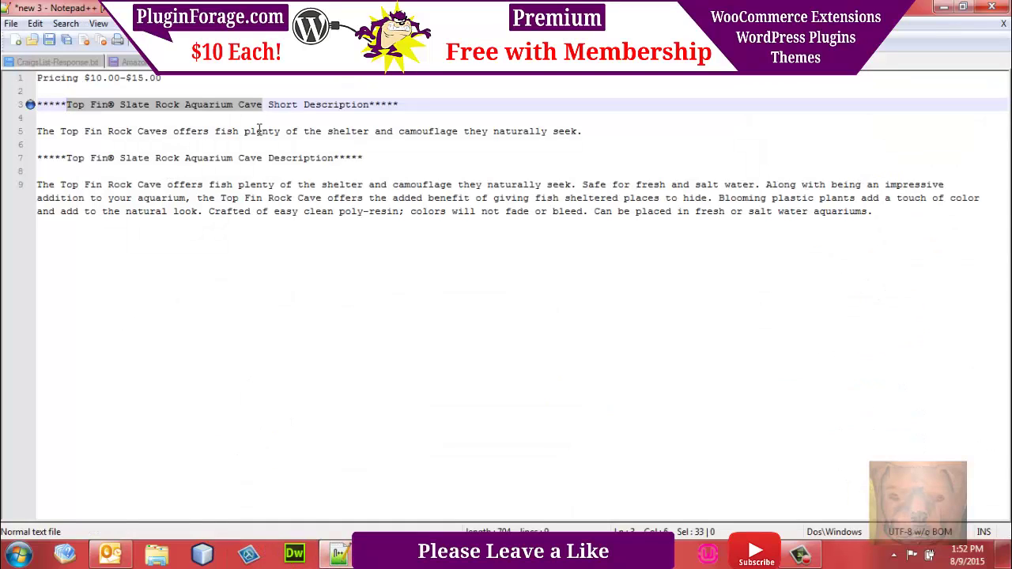
left_click_drag(595, 131, 34, 136)
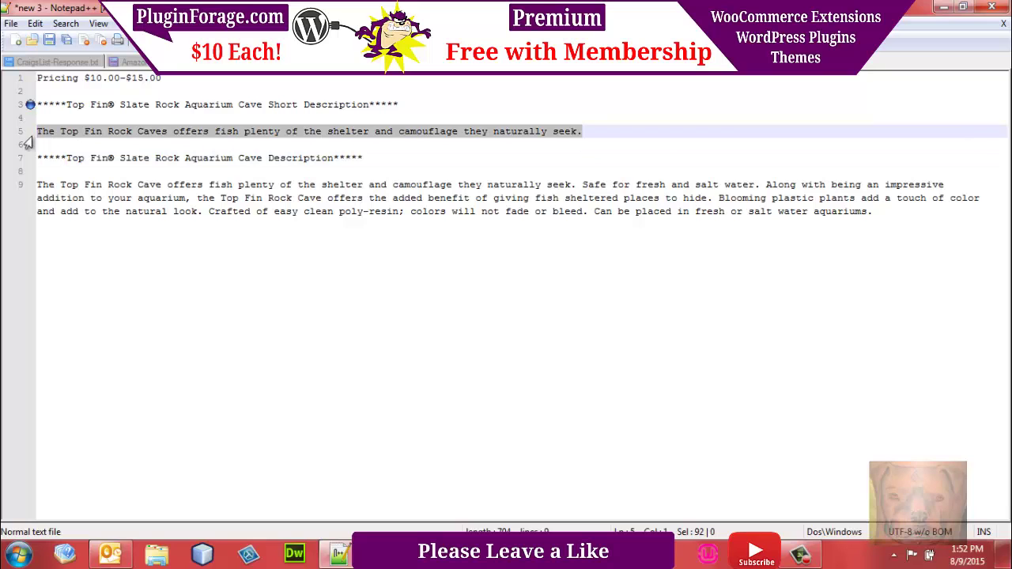
mouse_move(379, 553)
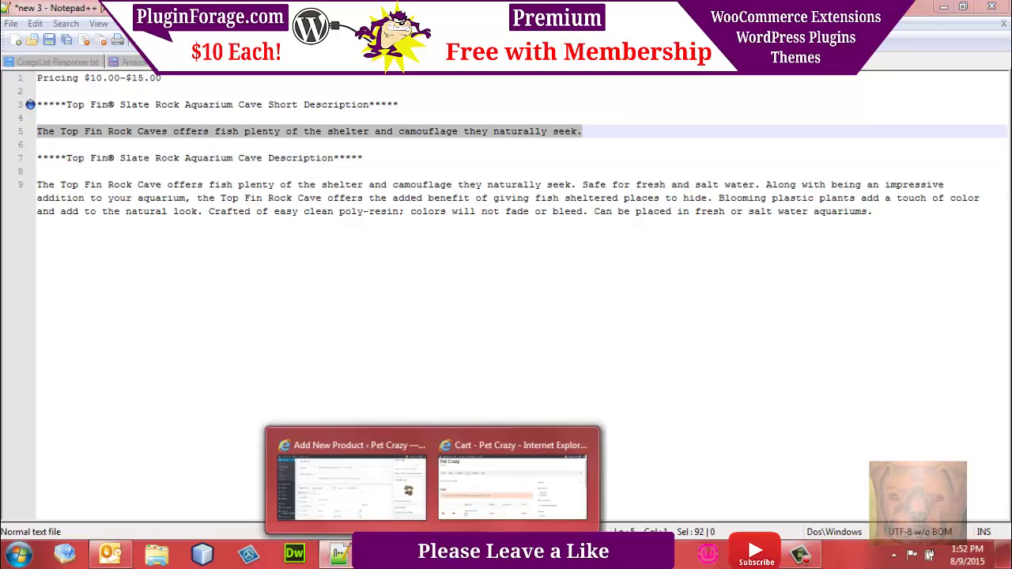
left_click(331, 490)
scroll(777, 411, "down", 5)
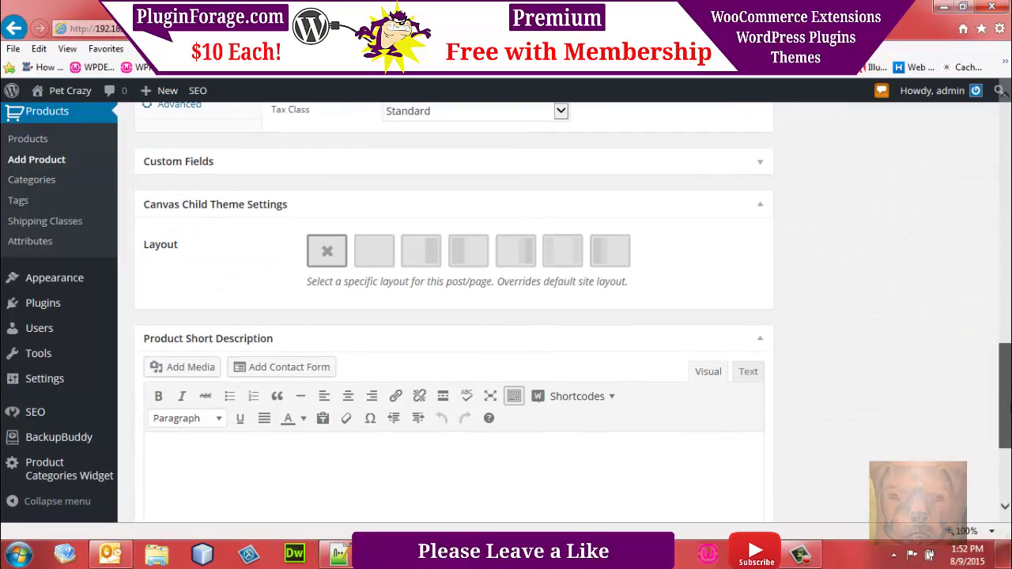
left_click(733, 409)
type("The Top Fin Rock Caves offers fish plenty of the shelter and camouflage they naturally seek.")
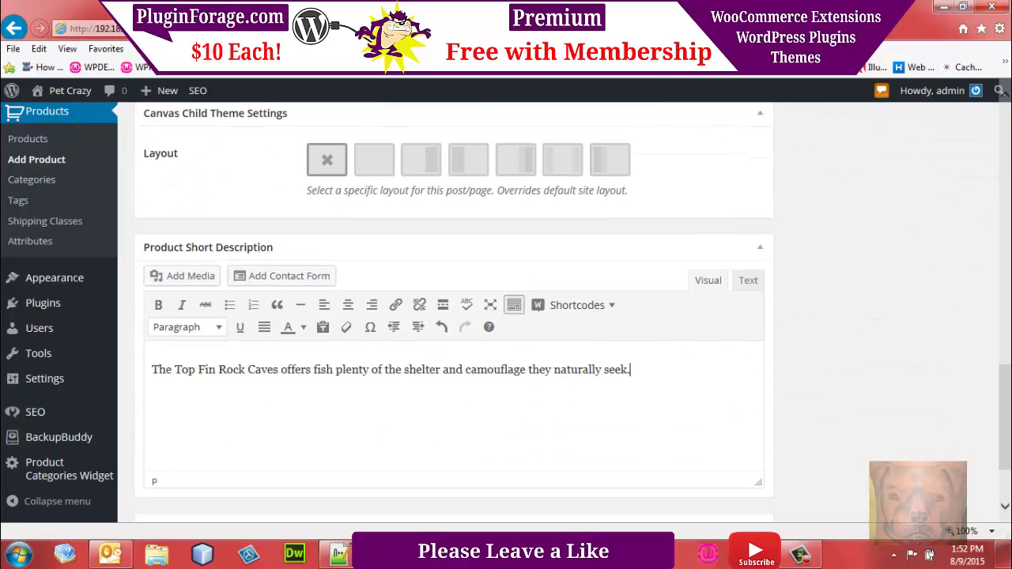
Set the SEO meta description to "The Top Fin Rock Caves offers fish plenty of the shelter and camouflage they naturally seek.".
left_click_drag(1005, 417, 1008, 289)
left_click(399, 289)
type("The Top Fin Rock Caves offers fish plenty of the shelter and camouflage they naturally seek.")
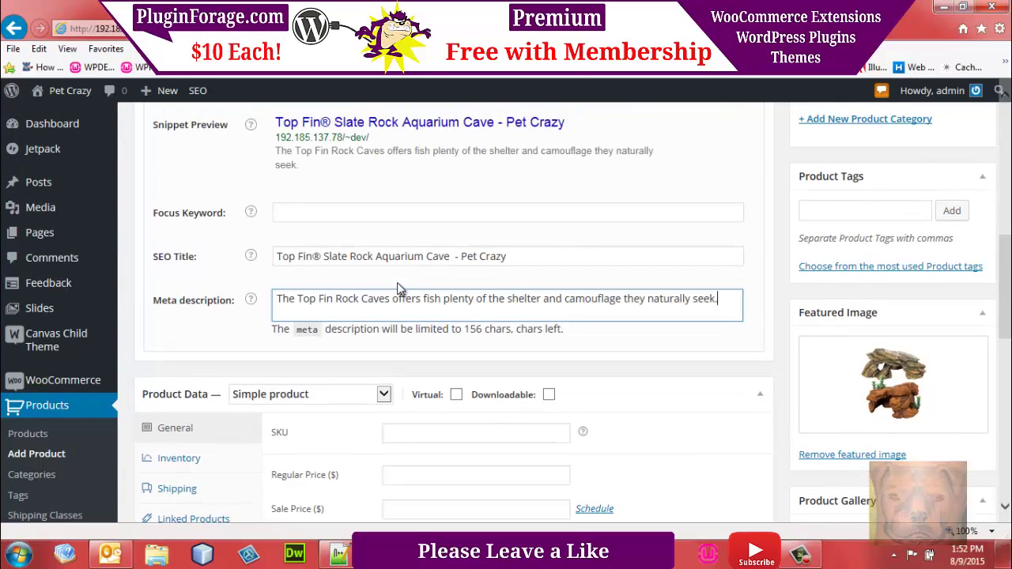
Copy the aquarium cave's full description paragraph from the Notepad++ notes into the product's main description.
left_click_drag(1008, 289, 1008, 217)
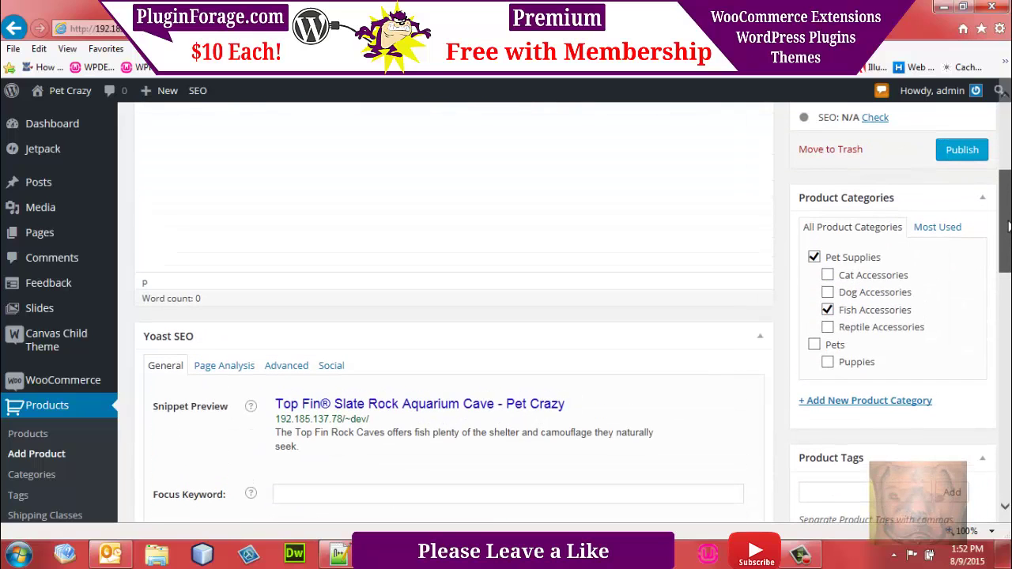
left_click(338, 555)
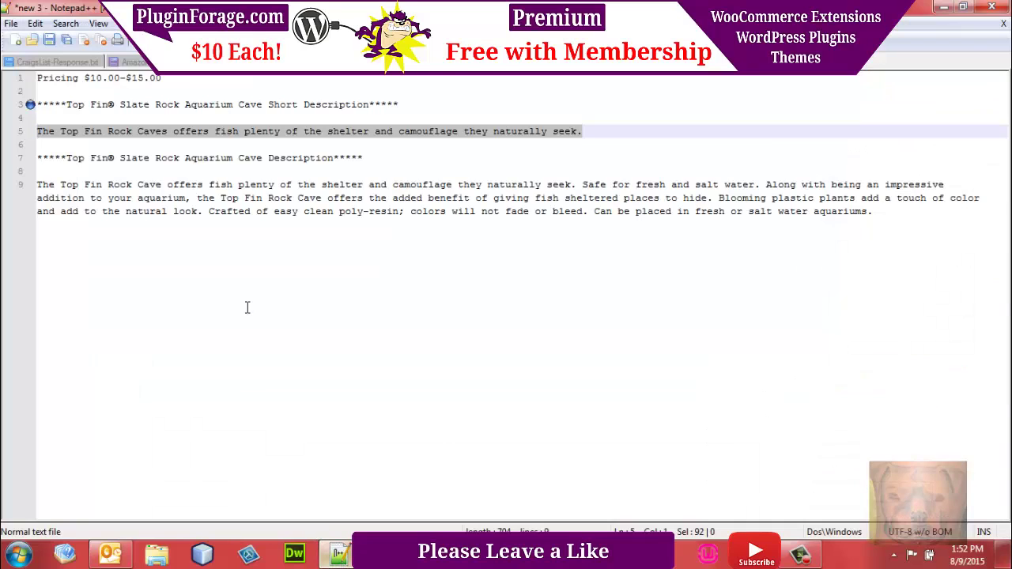
left_click_drag(872, 210, 24, 185)
key("ctrl+c")
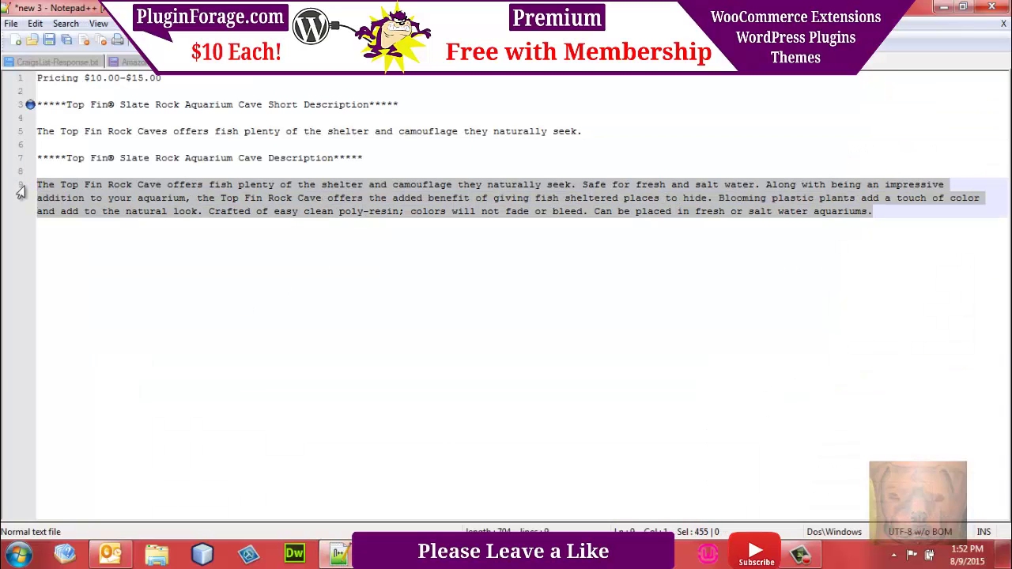
mouse_move(384, 555)
left_click(343, 496)
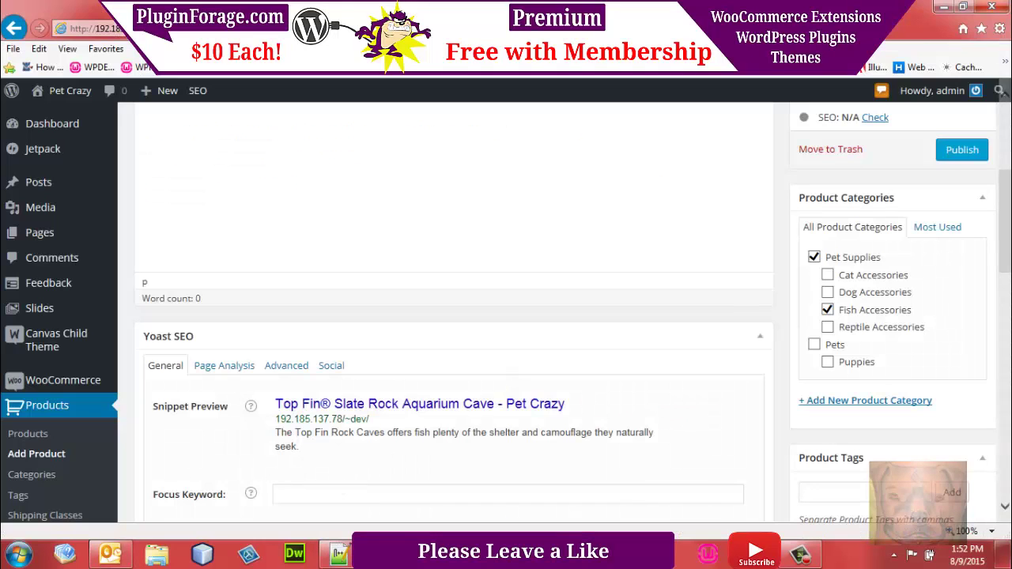
scroll(592, 326, "up", 3)
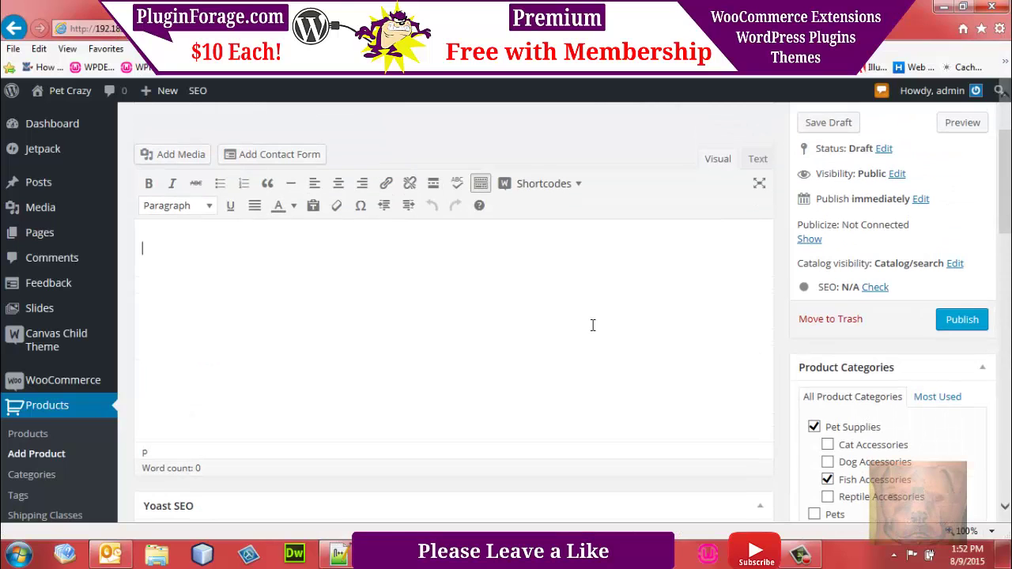
key("ctrl+v")
left_click_drag(1008, 158, 1008, 268)
scroll(350, 312, "down", 1)
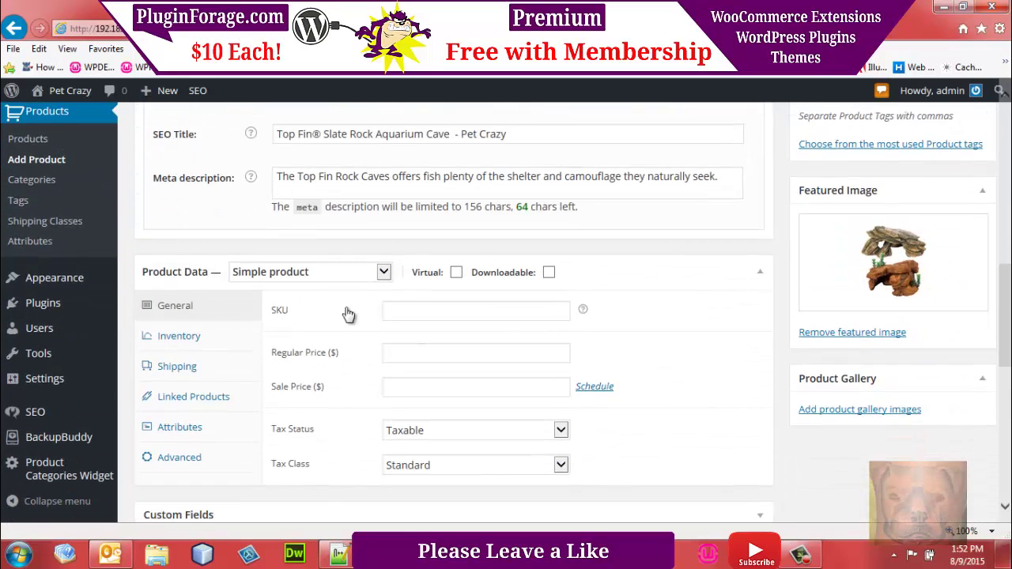
Make the aquarium cave a variable product and set its SKU to PA-002.
left_click(388, 272)
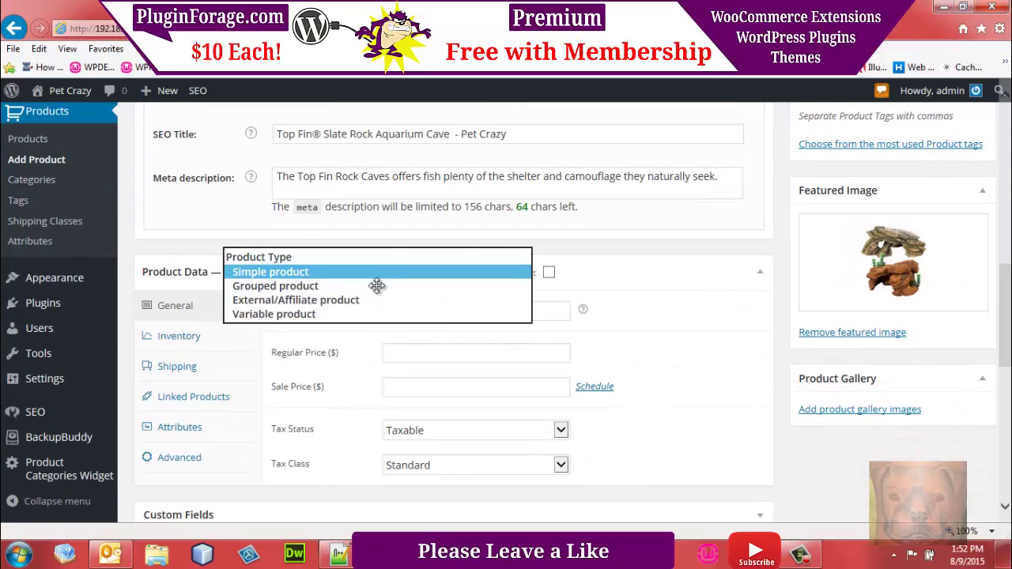
left_click(321, 311)
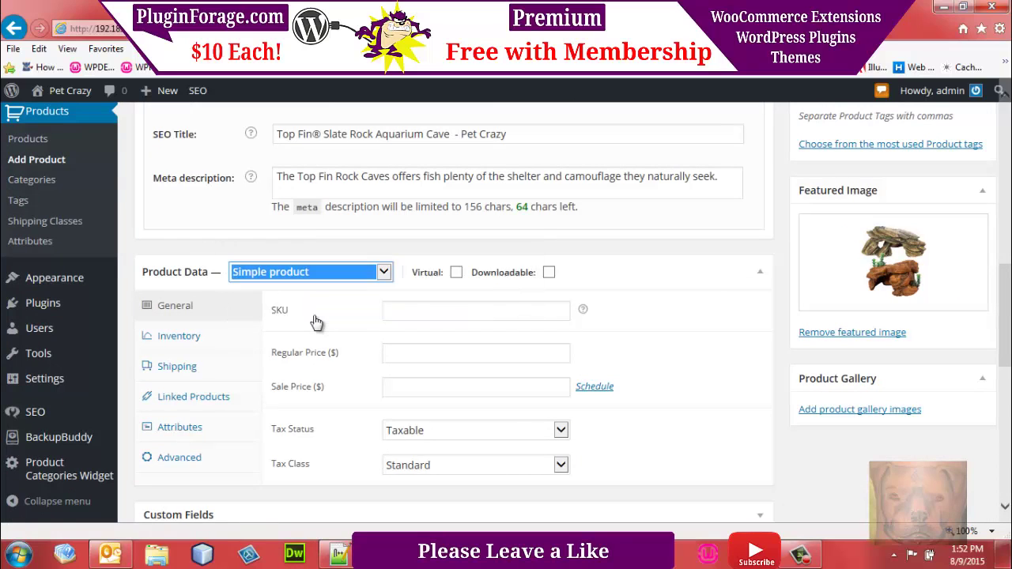
left_click(422, 312)
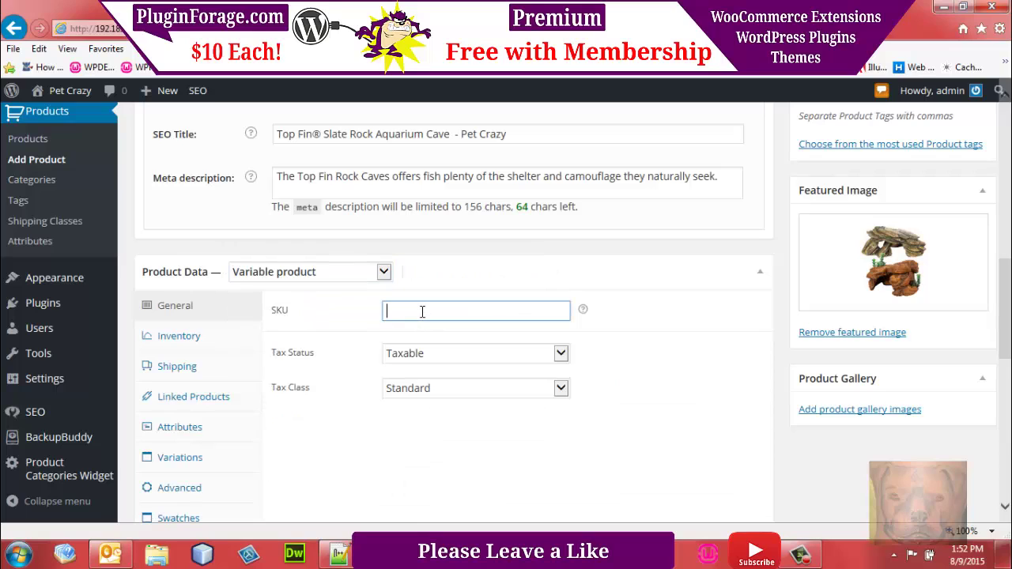
type("PA-002")
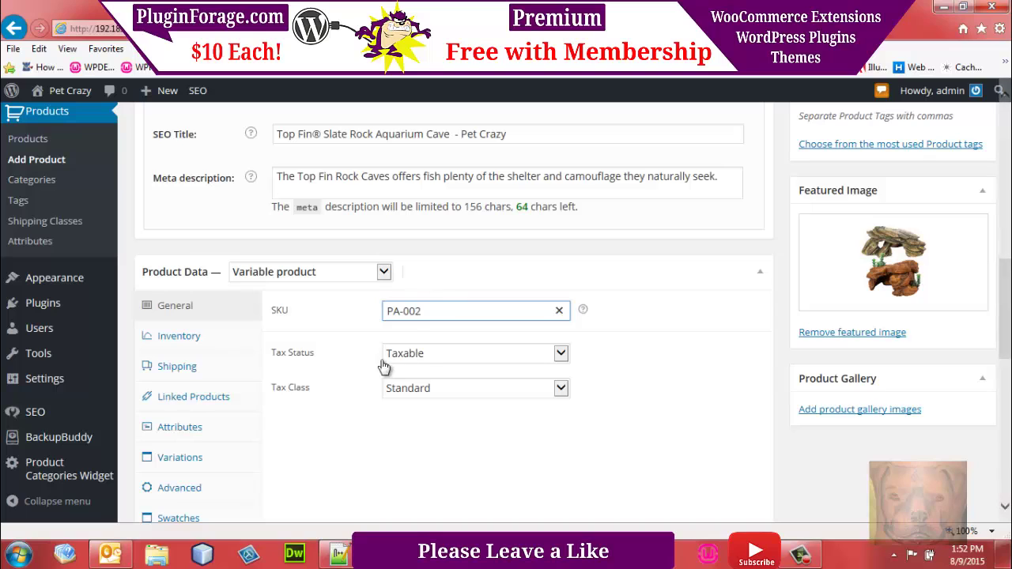
Assign the Standard shipping class to the aquarium cave product.
left_click(192, 368)
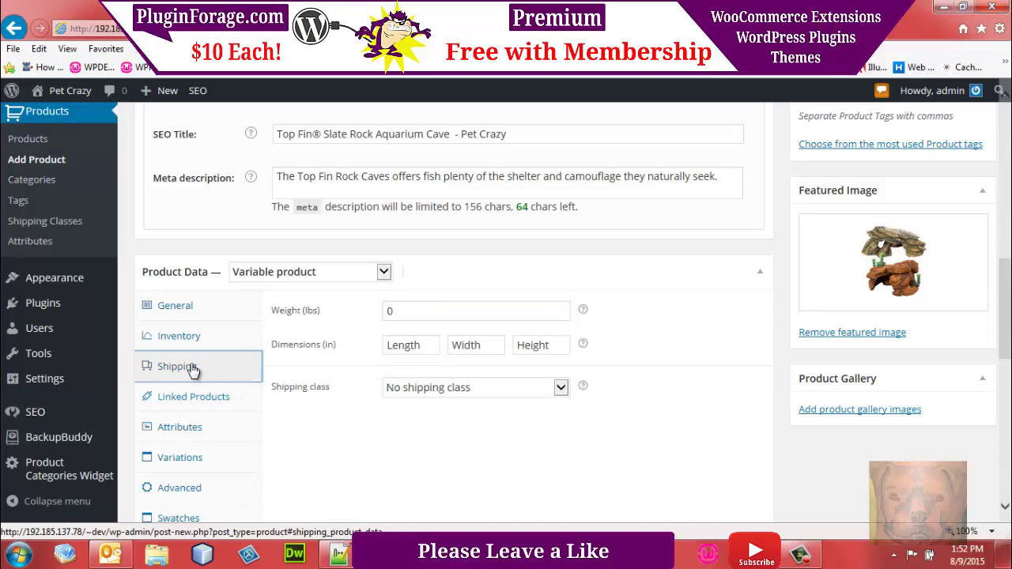
left_click(437, 391)
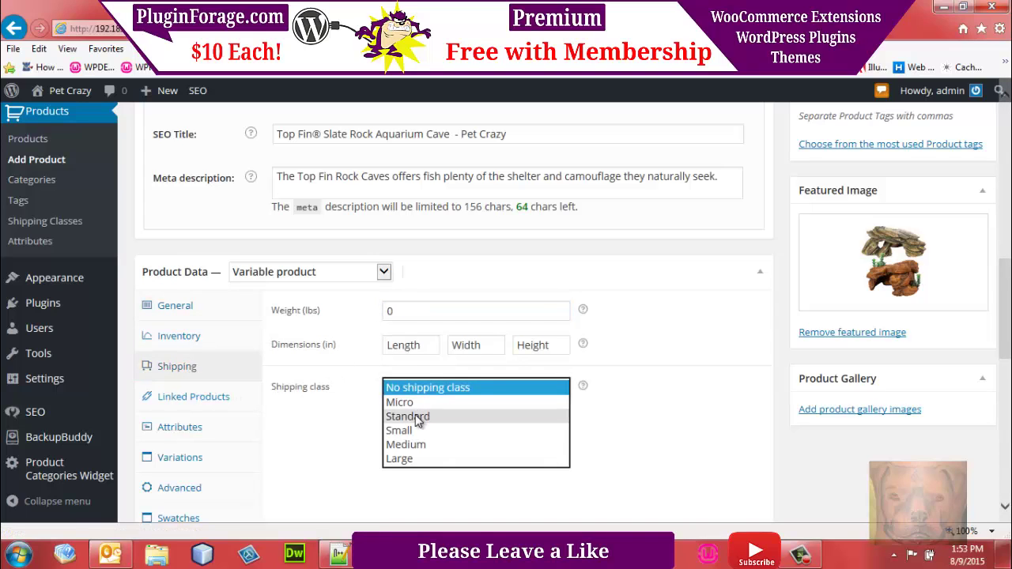
left_click(417, 417)
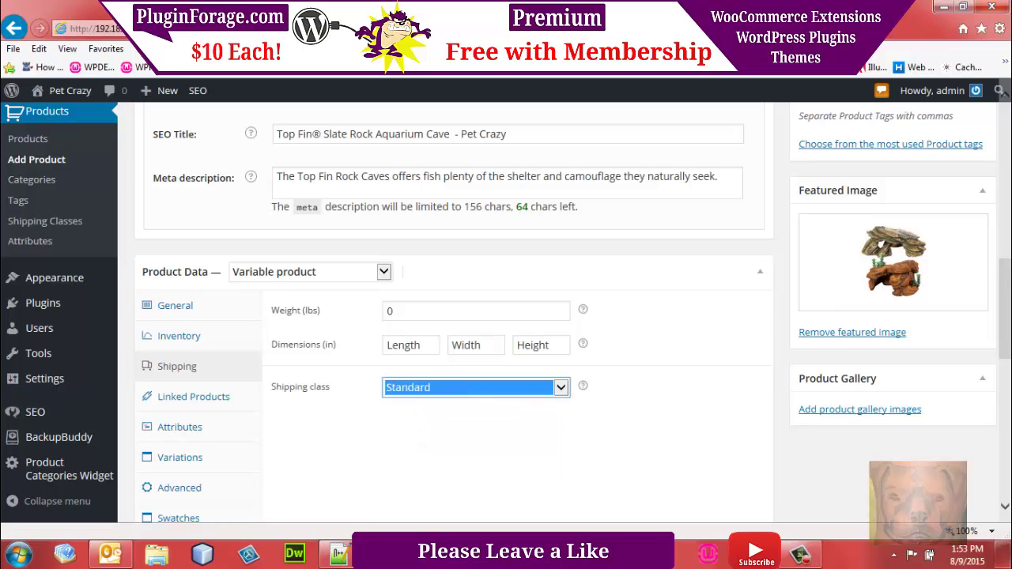
Add the Style attribute to the aquarium cave product and enable it for variations.
left_click_drag(1010, 273, 1008, 299)
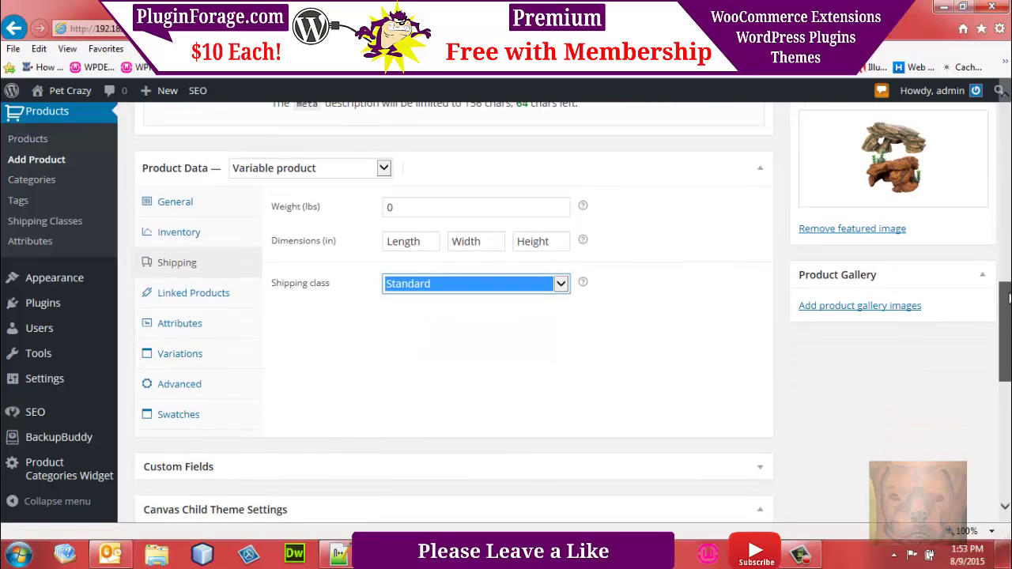
left_click(195, 355)
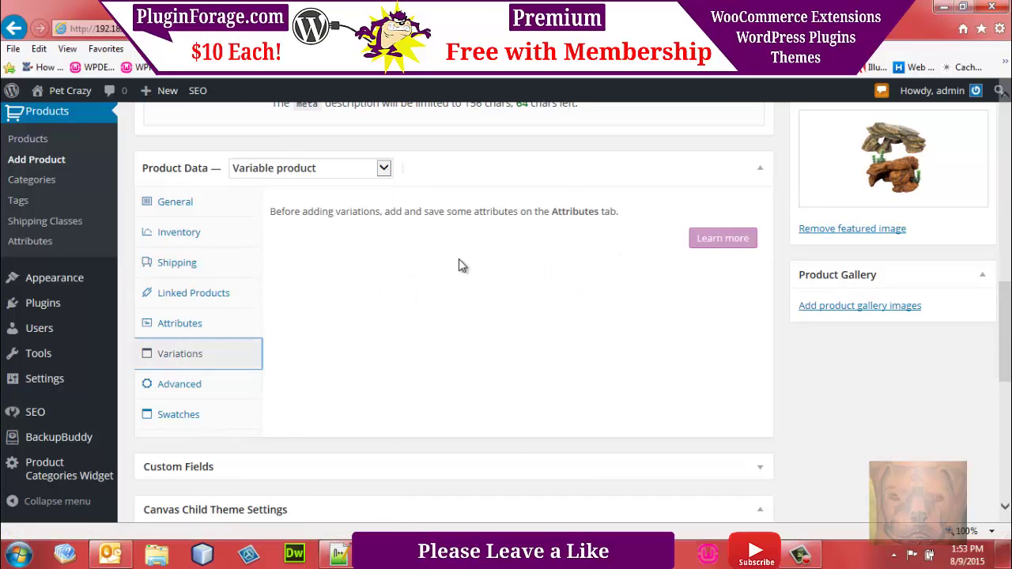
left_click(189, 323)
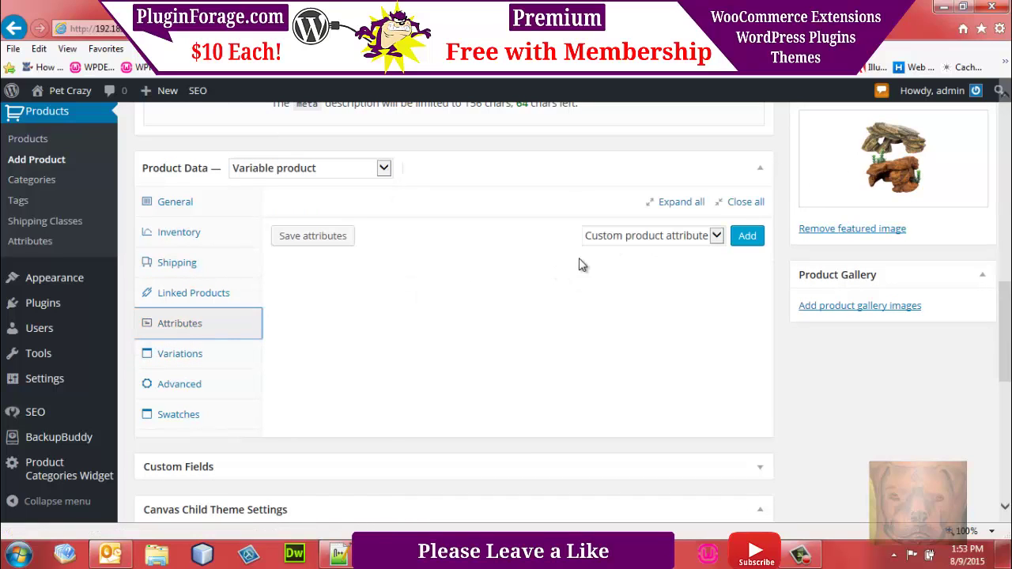
left_click(722, 238)
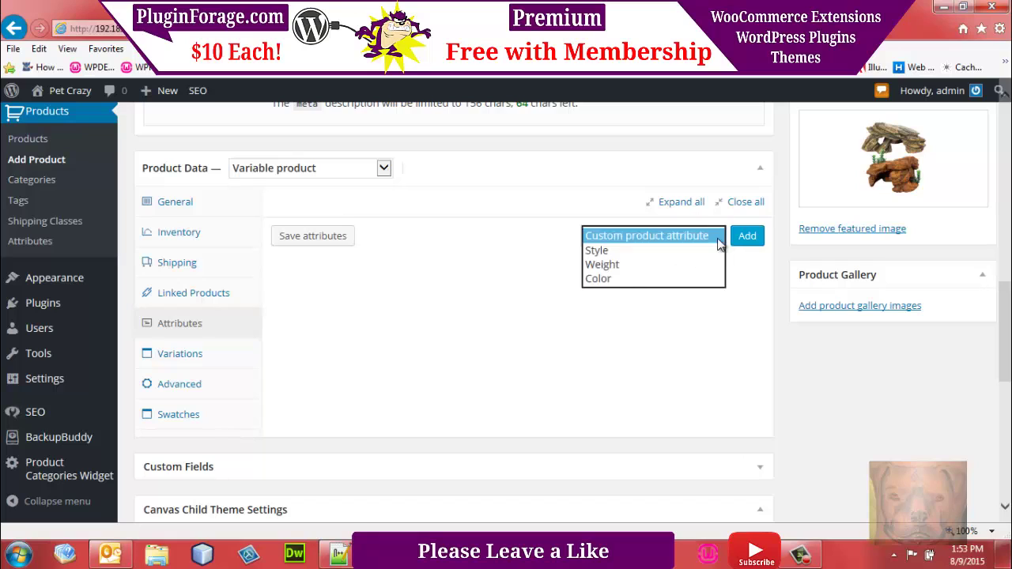
left_click(597, 249)
left_click(746, 238)
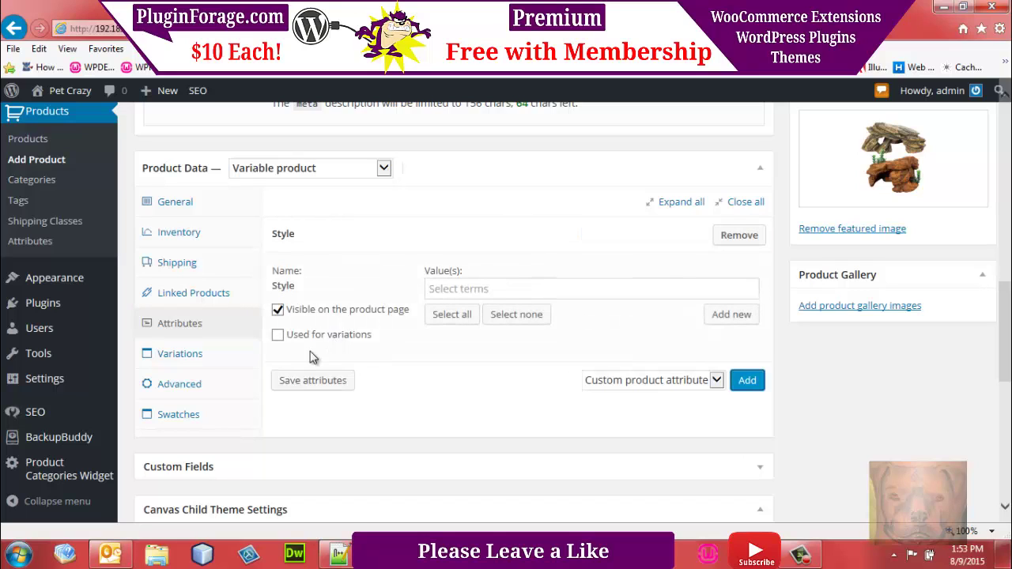
left_click(277, 335)
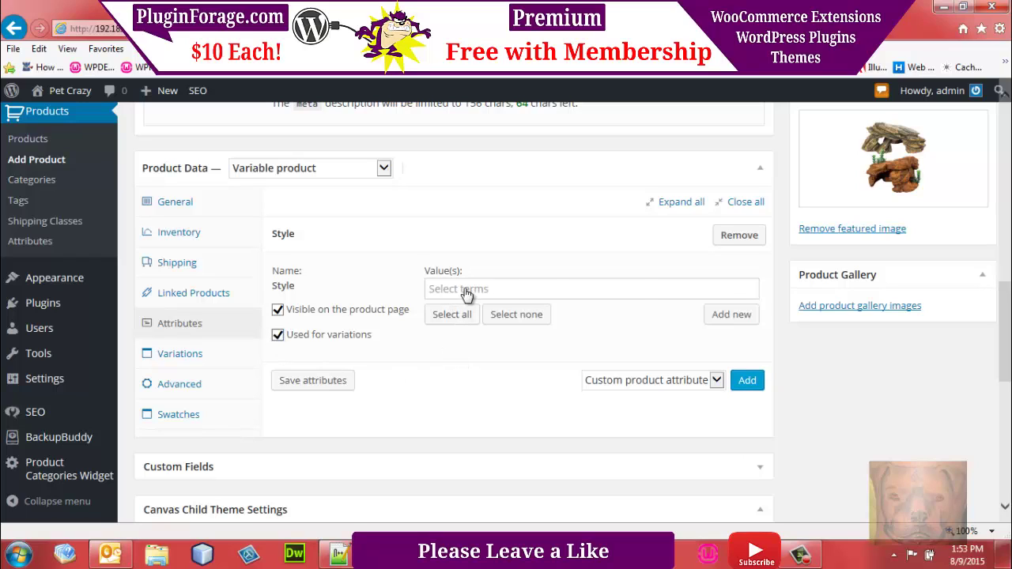
Create the new terms Orange and Tan for the Style attribute and save the product's attributes.
left_click(617, 291)
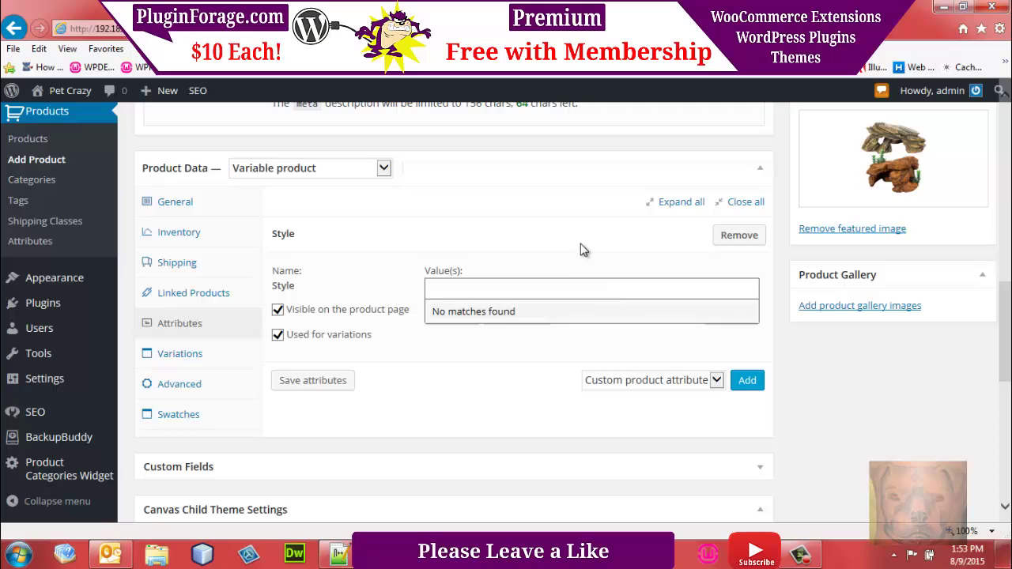
left_click(474, 290)
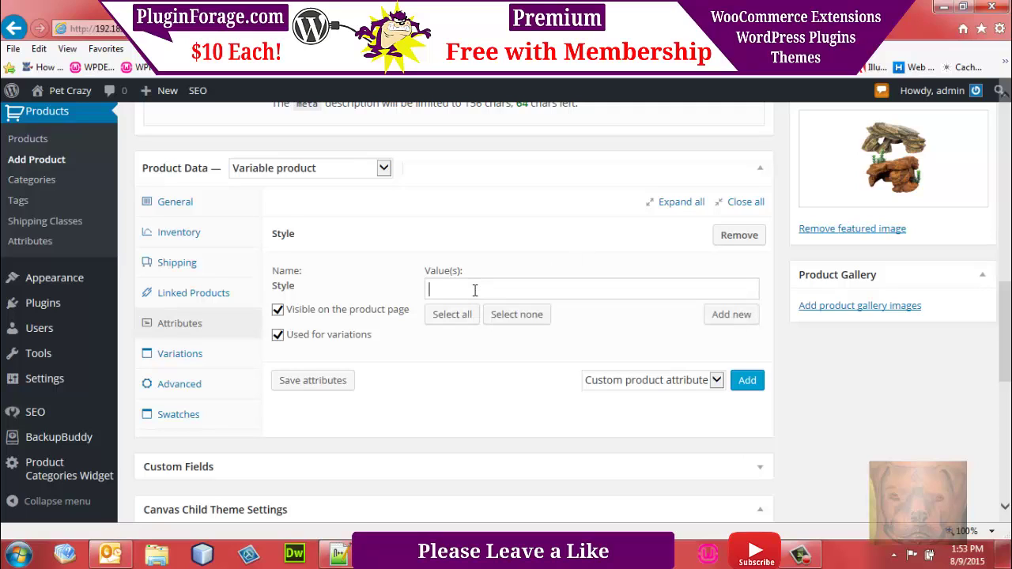
left_click(730, 314)
type("O")
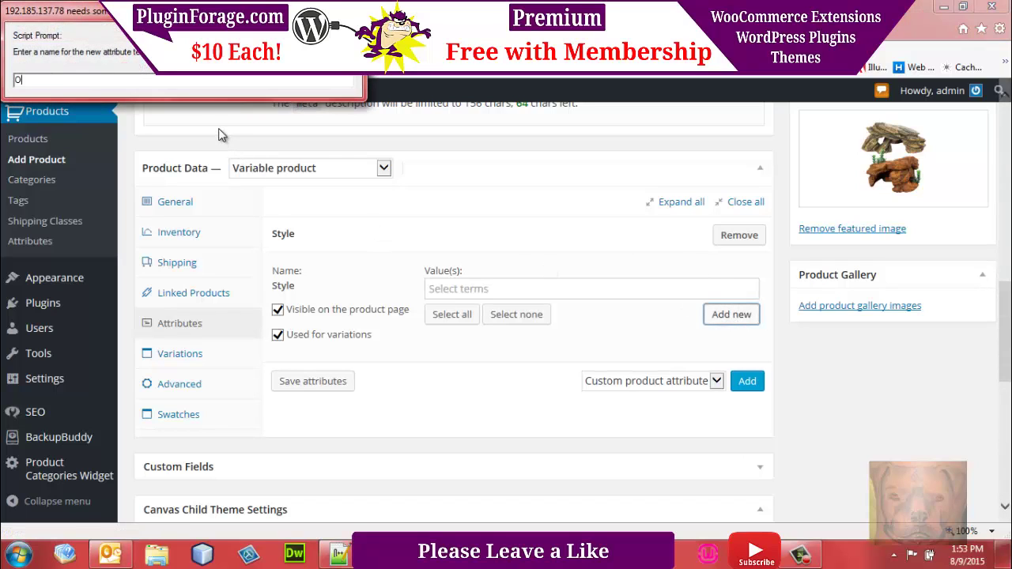
type("range")
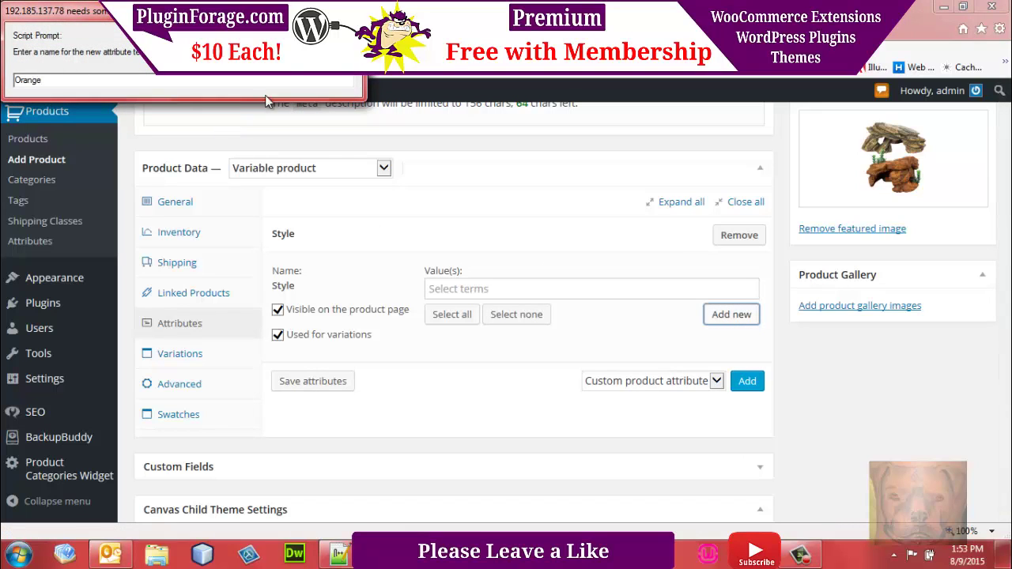
key("Return")
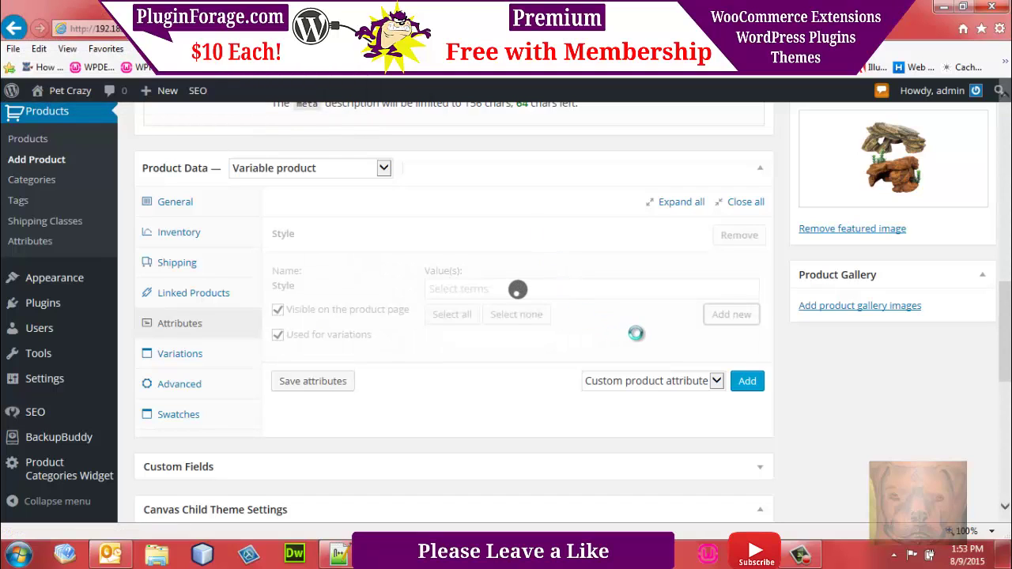
left_click(730, 317)
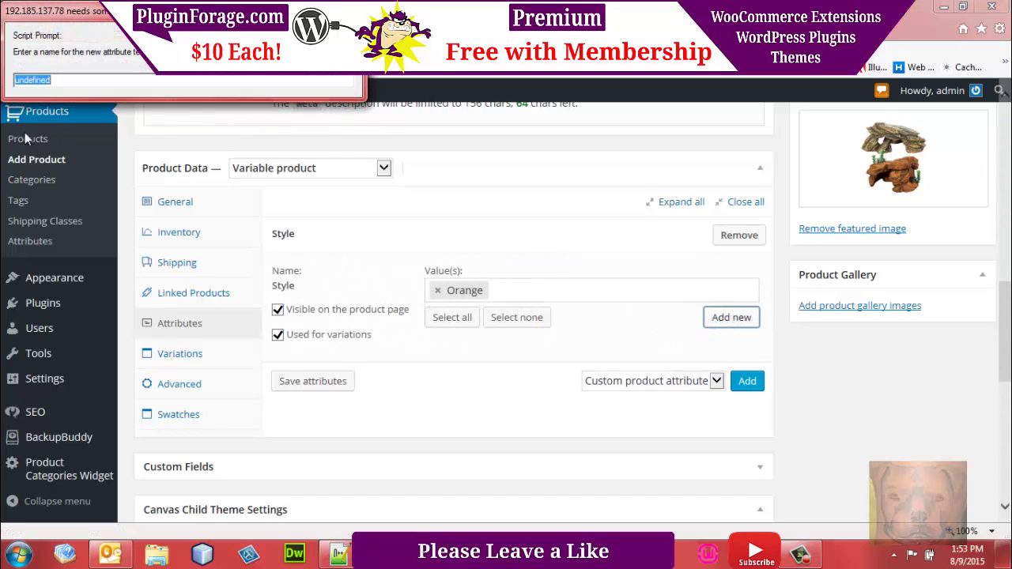
type("T")
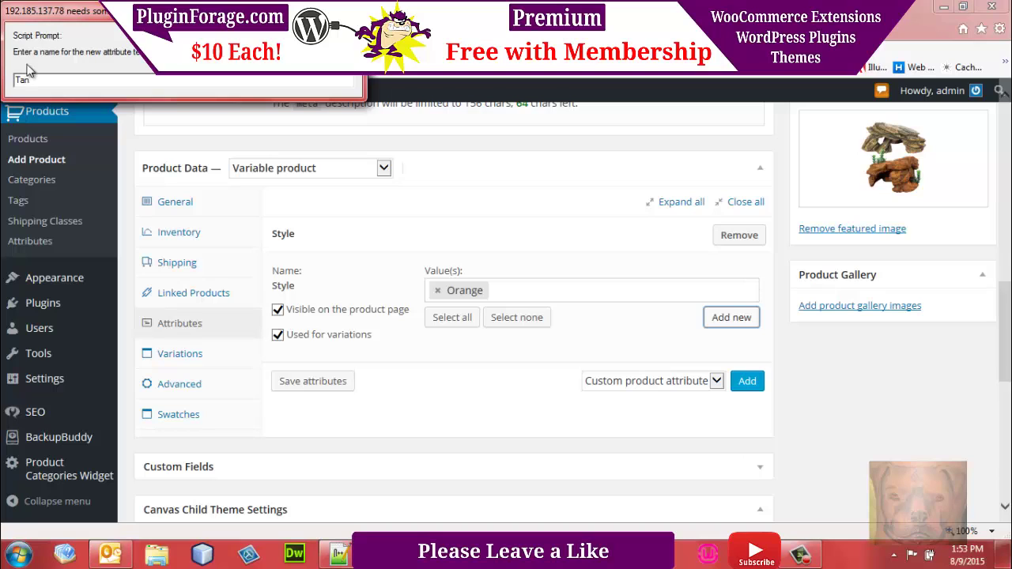
type("an")
key("Return")
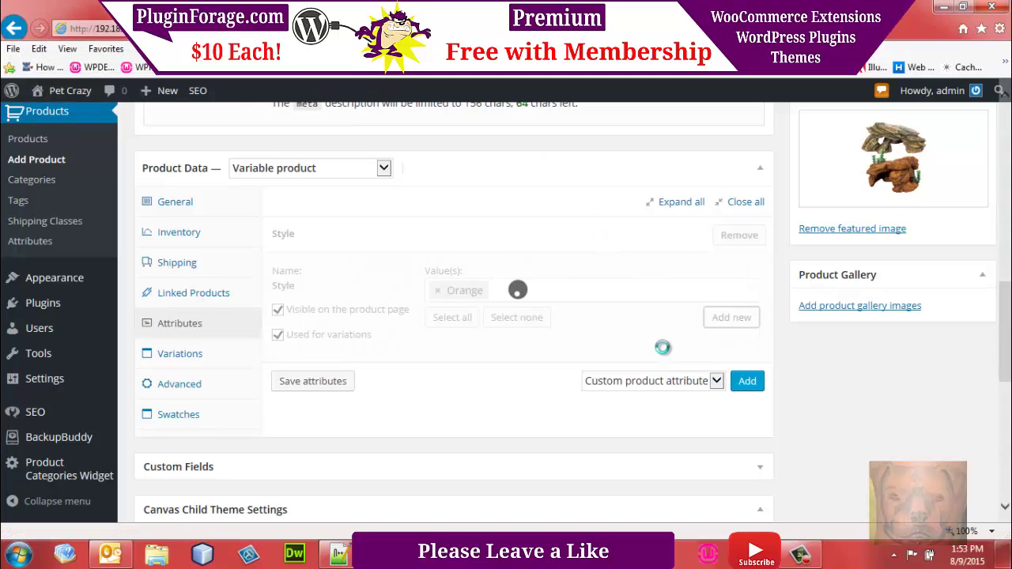
left_click(340, 381)
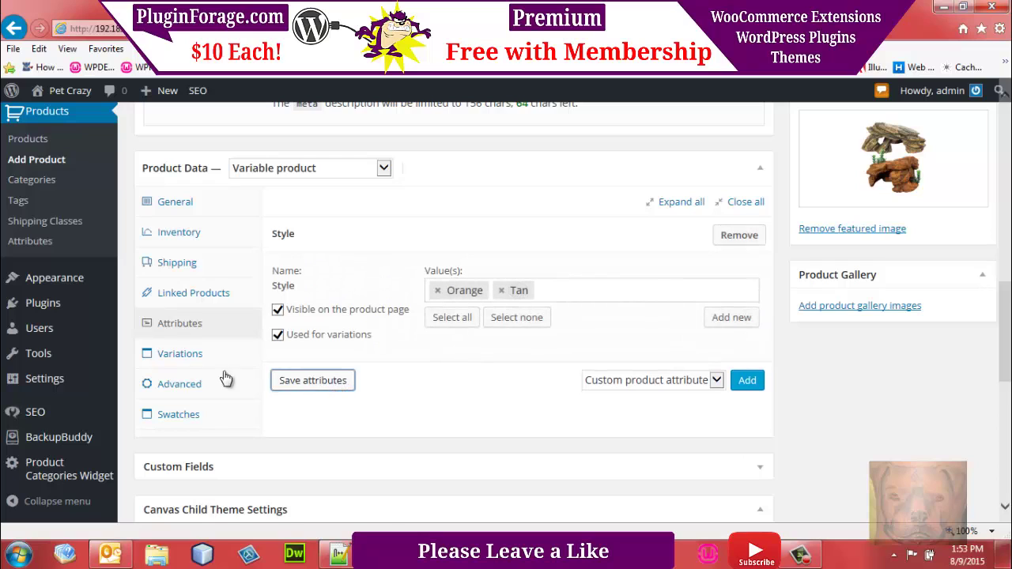
Generate variations for every Style value by linking all variations, and accept the confirmations.
left_click(165, 356)
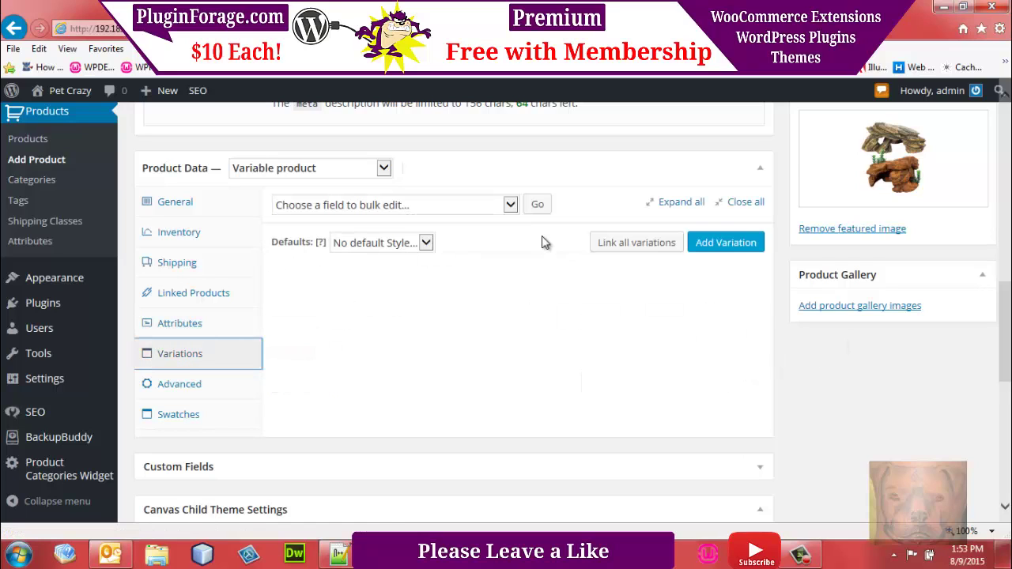
left_click(666, 243)
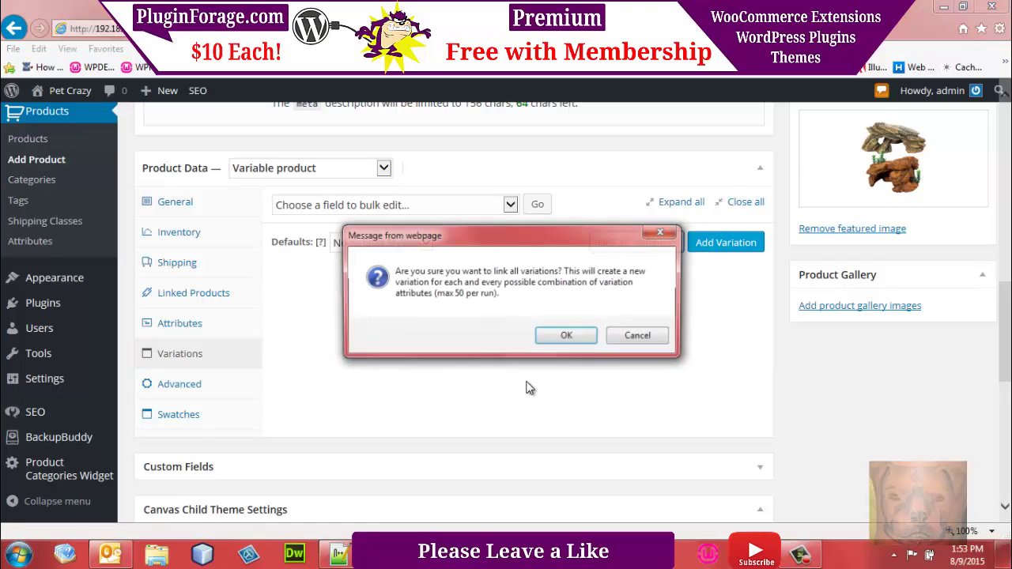
left_click(566, 336)
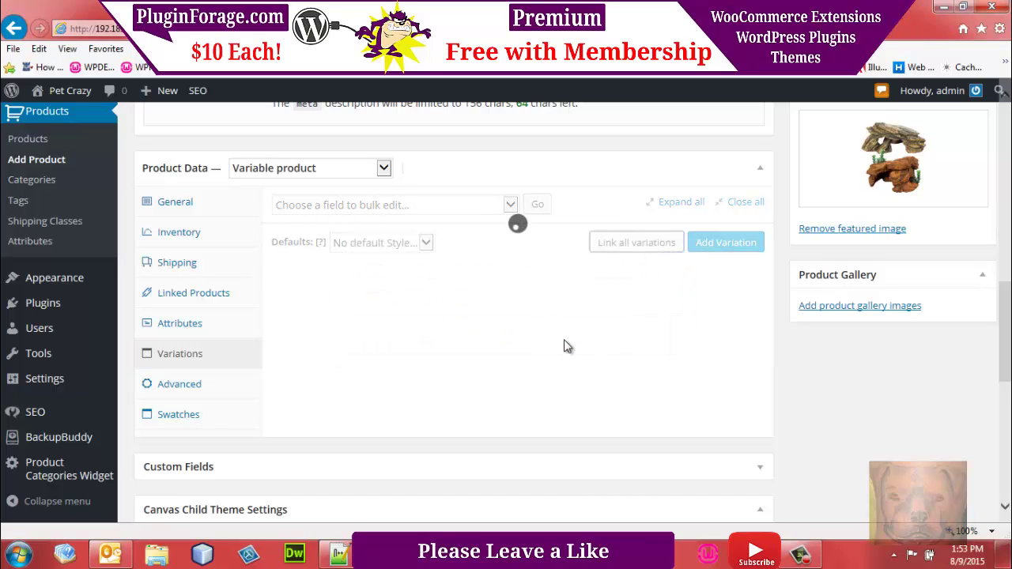
left_click(557, 335)
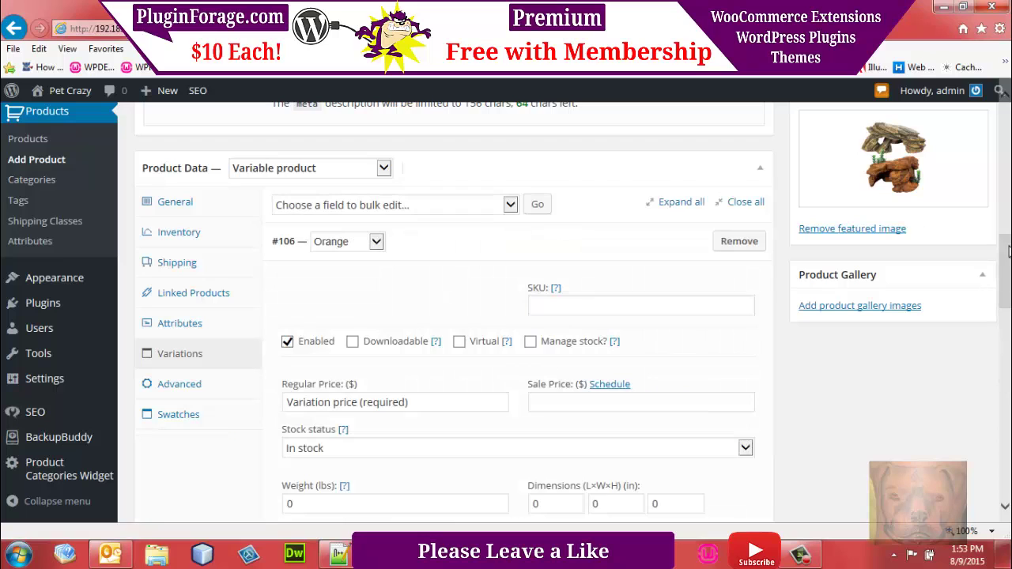
Set the Orange variation's regular price to 10.00.
scroll(462, 257, "down", 1)
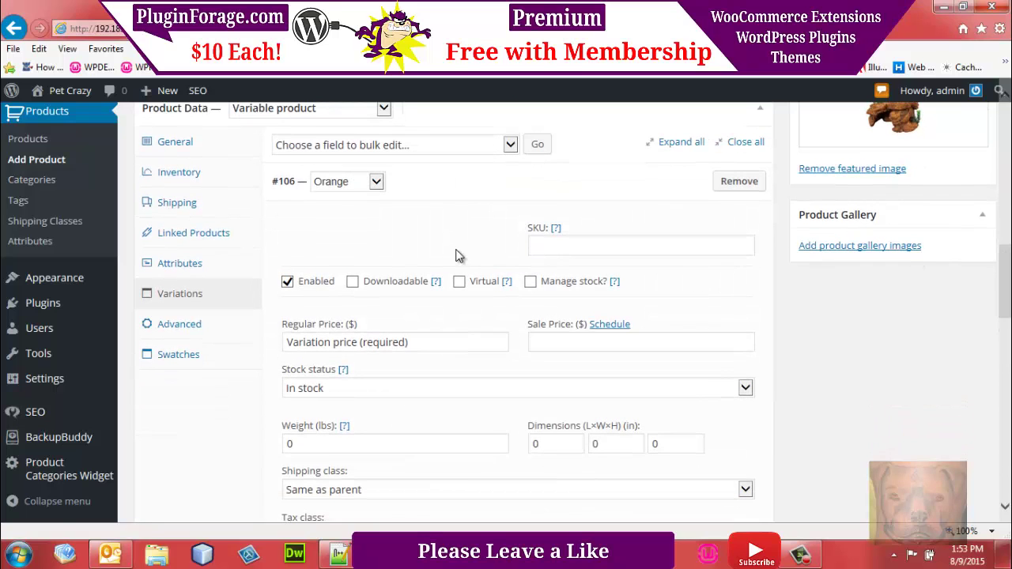
scroll(323, 228, "down", 2)
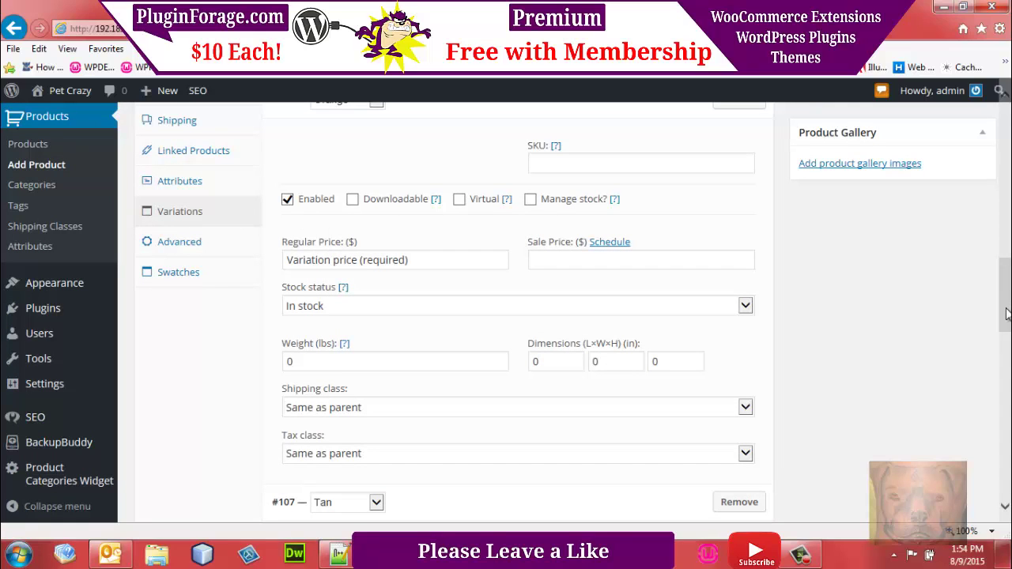
scroll(1006, 313, "up", 2)
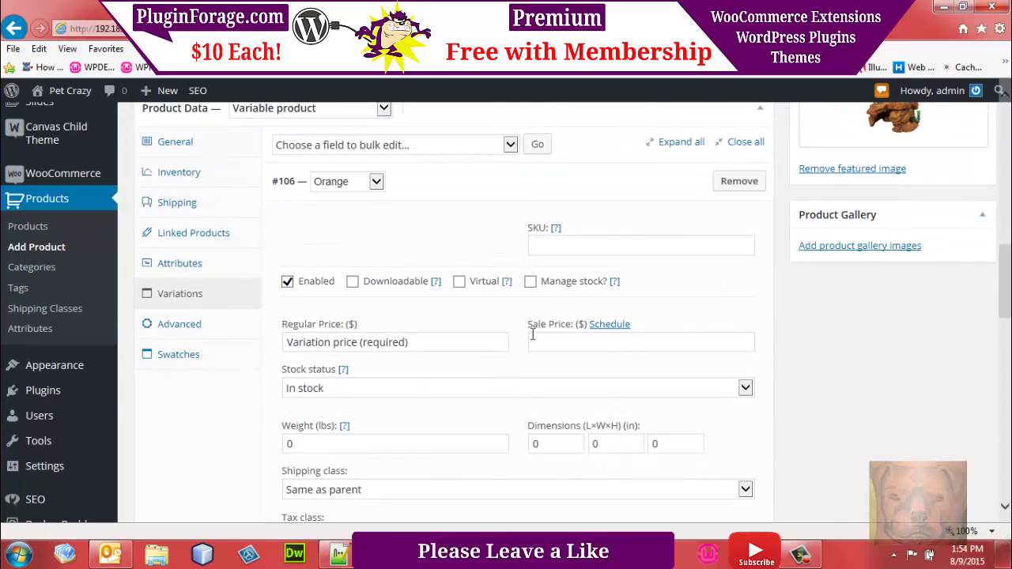
left_click(489, 340)
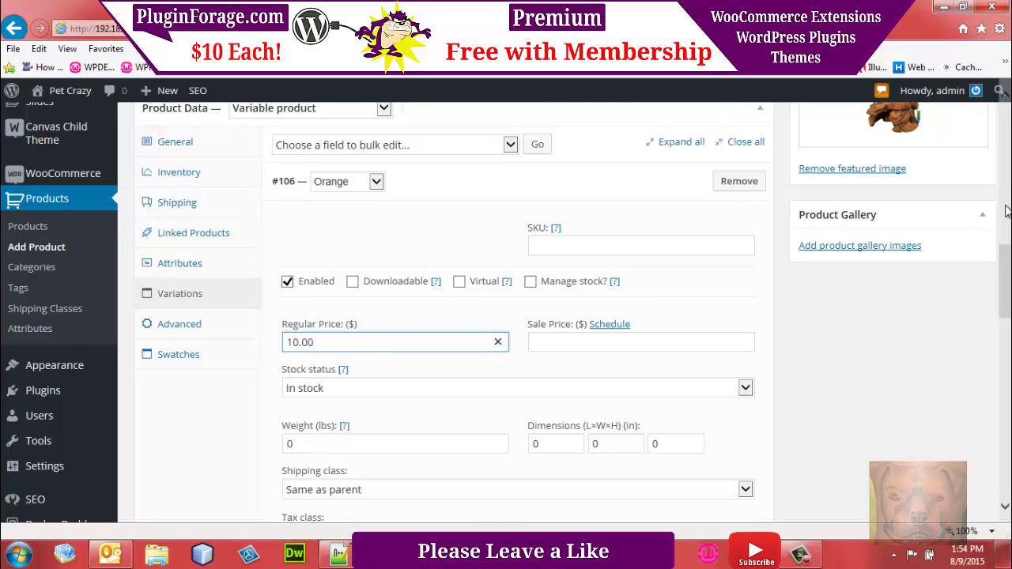
Set the Tan variation's regular price to 15.00.
scroll(323, 327, "down", 4)
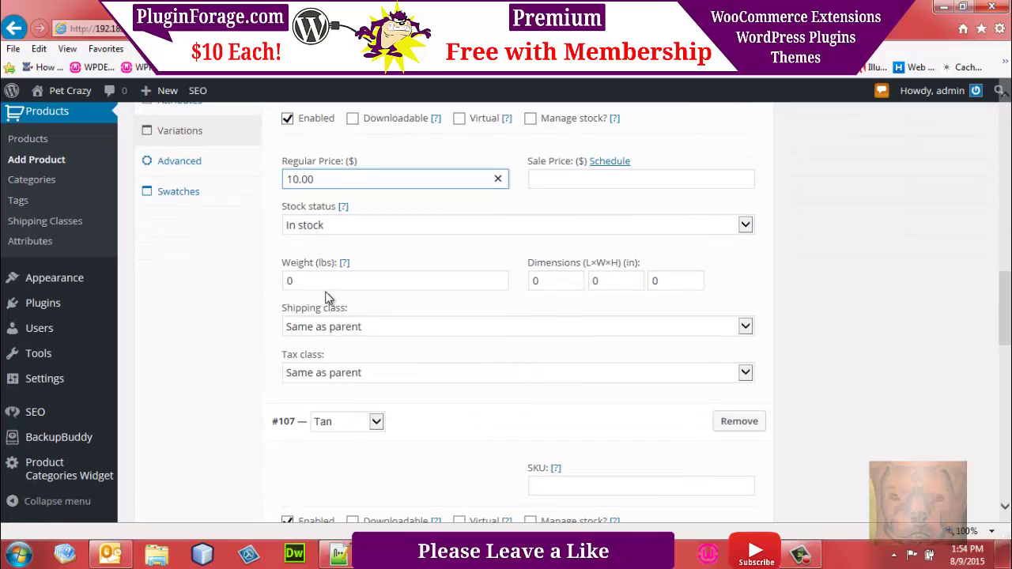
left_click_drag(1006, 326, 1006, 384)
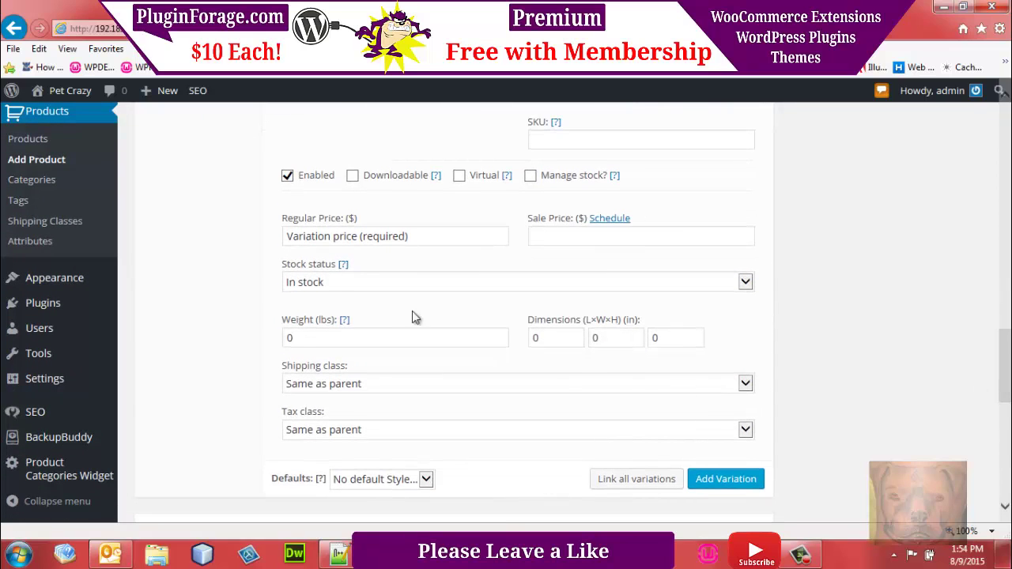
left_click(343, 238)
mouse_move(1008, 339)
left_mouse_down()
mouse_move(1006, 330)
mouse_move(1006, 338)
left_mouse_up()
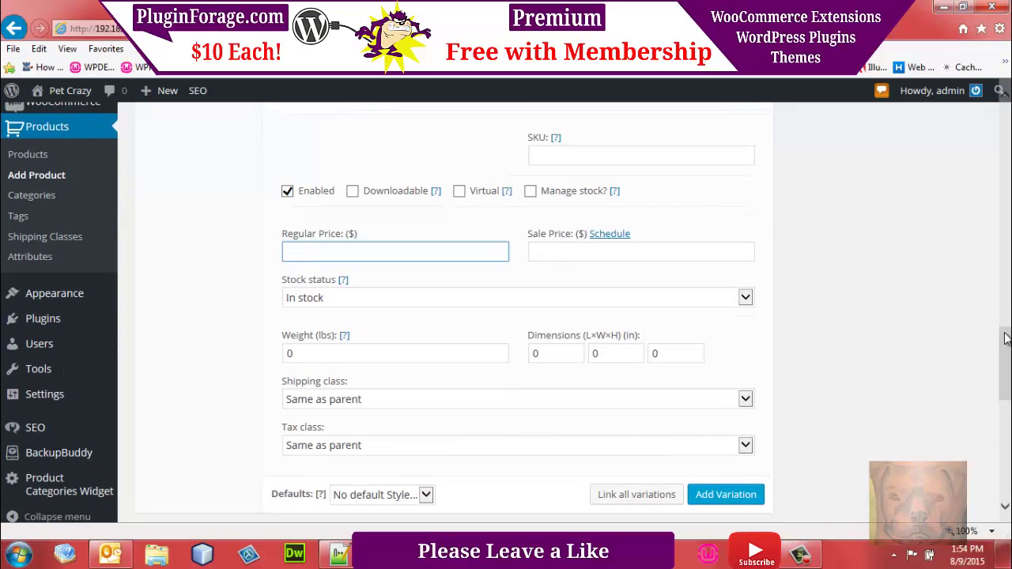
type("15.00")
Save the Top Fin Slate Rock Aquarium Cave product as a draft.
left_click_drag(1006, 392, 1006, 192)
scroll(964, 206, "up", 2)
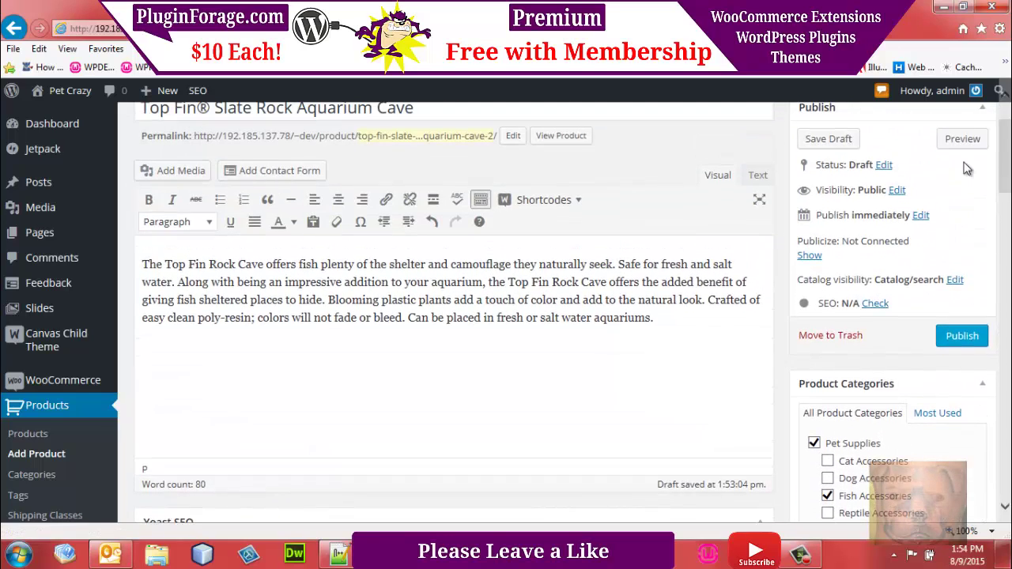
left_click(832, 147)
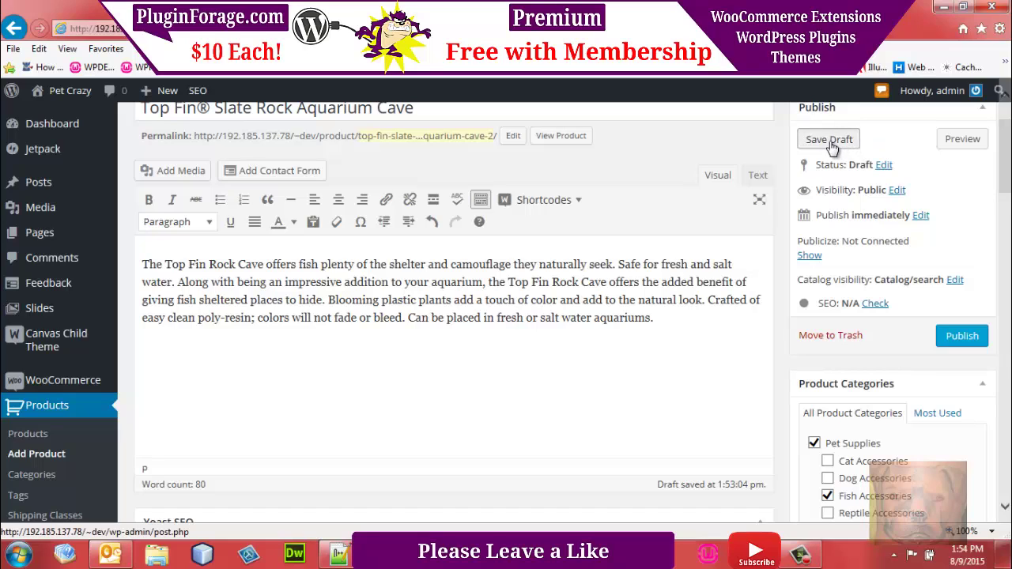
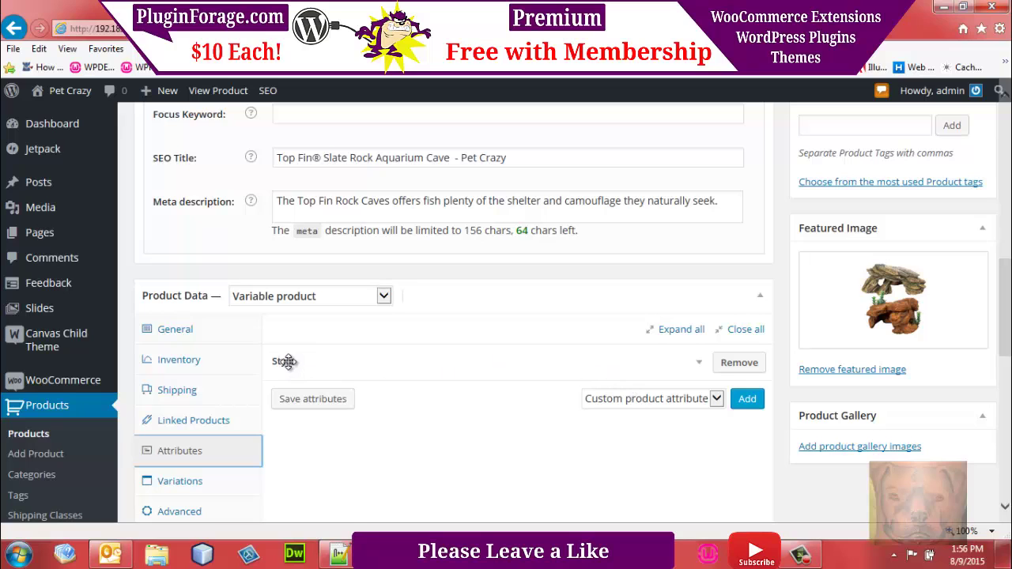
Review the Style attribute's values and the settings of the Orange and Tan variations.
left_click(699, 365)
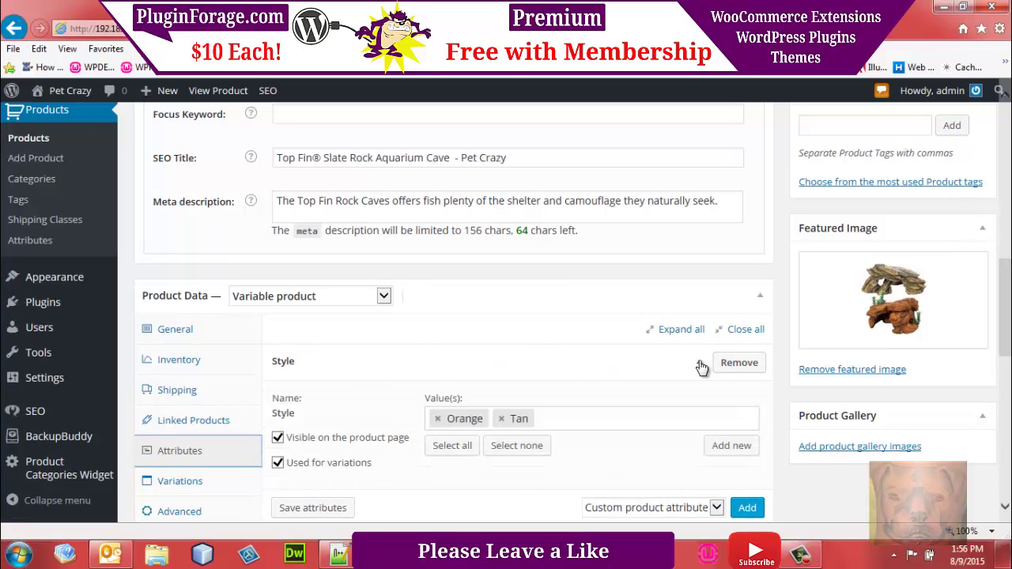
left_click(700, 365)
scroll(1009, 347, "down", 3)
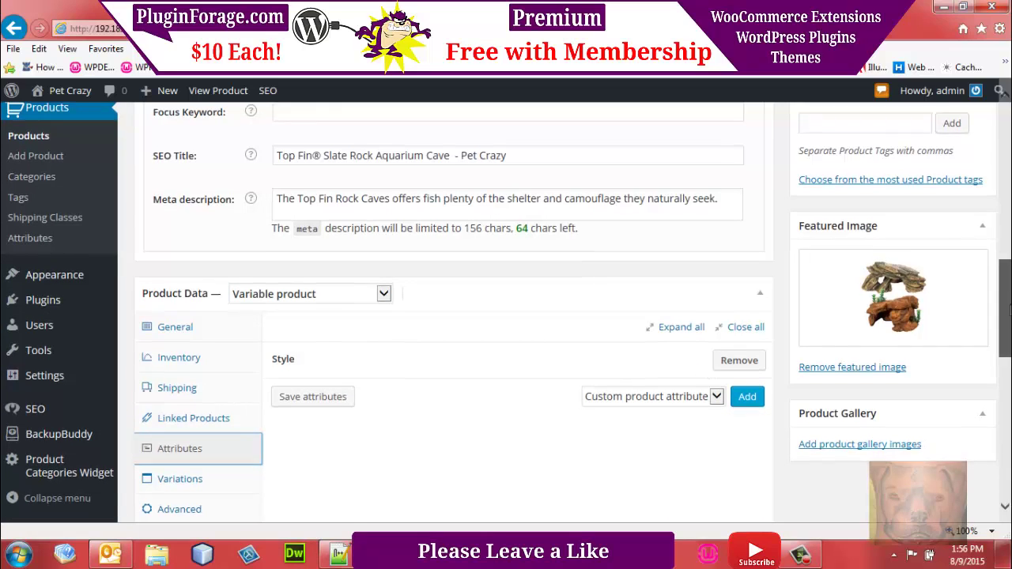
left_click(203, 284)
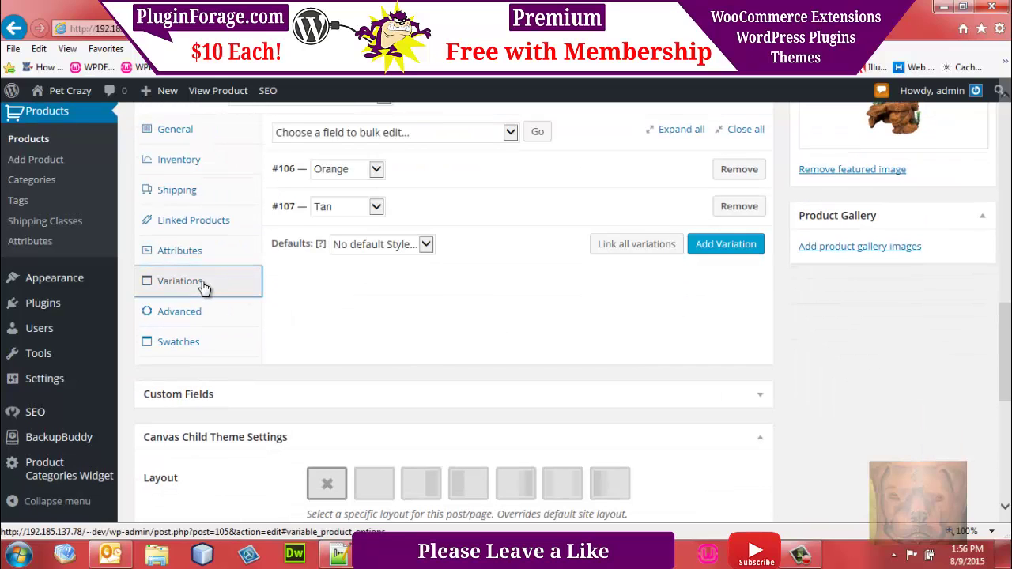
left_click(695, 180)
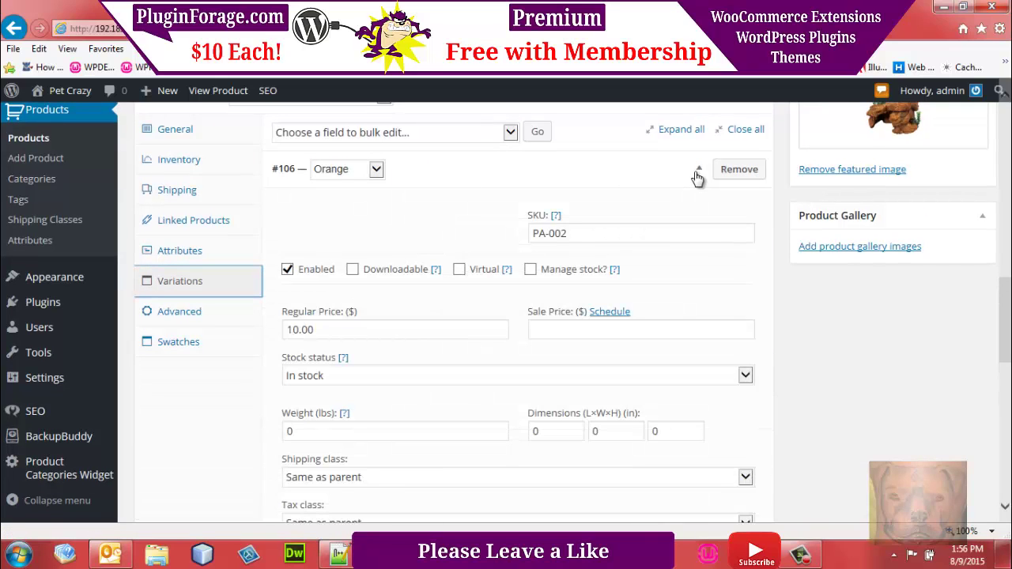
left_click(698, 177)
left_click(701, 210)
left_click(700, 210)
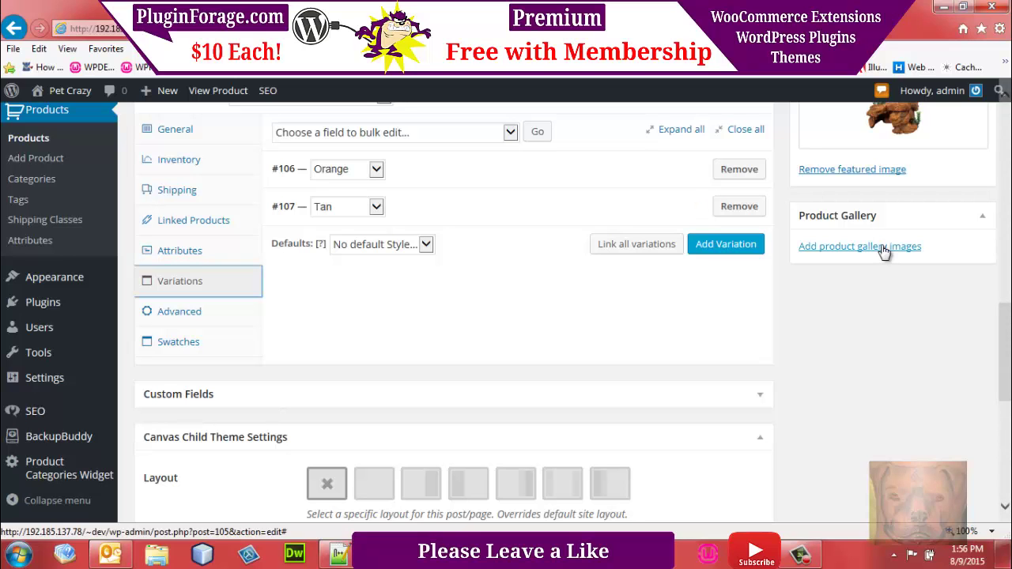
Publish the Top Fin Slate Rock Aquarium Cave product.
left_click_drag(1007, 338, 1007, 196)
left_click(961, 237)
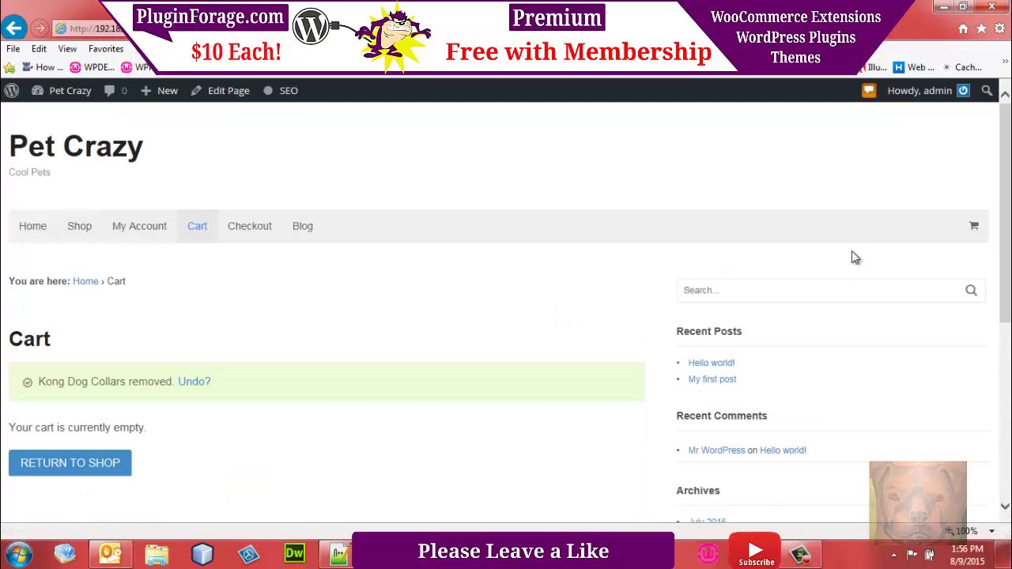
View the aquarium cave's product page in the shop and try its Tan and Orange style swatches.
scroll(829, 264, "down", 3)
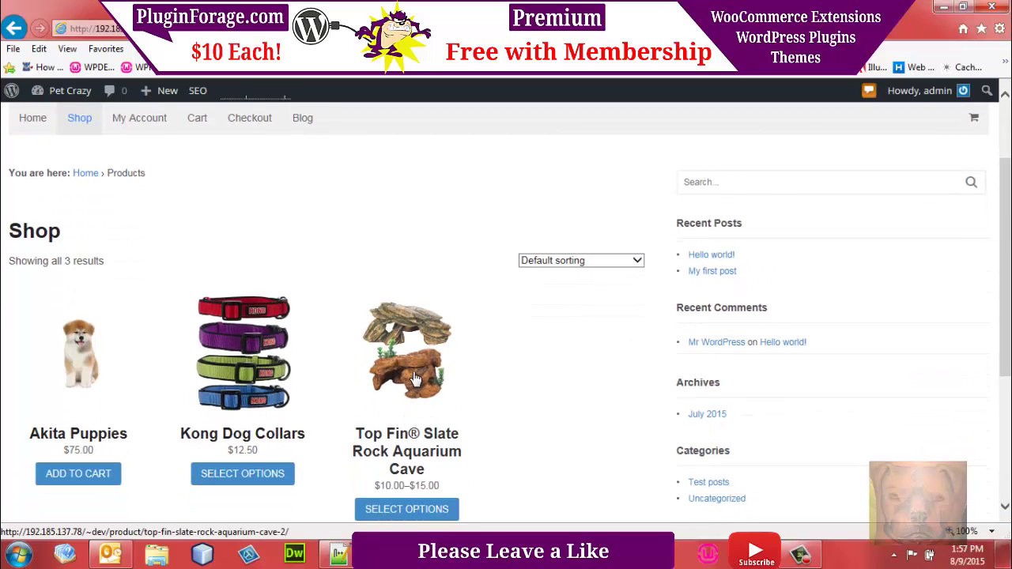
left_click(406, 351)
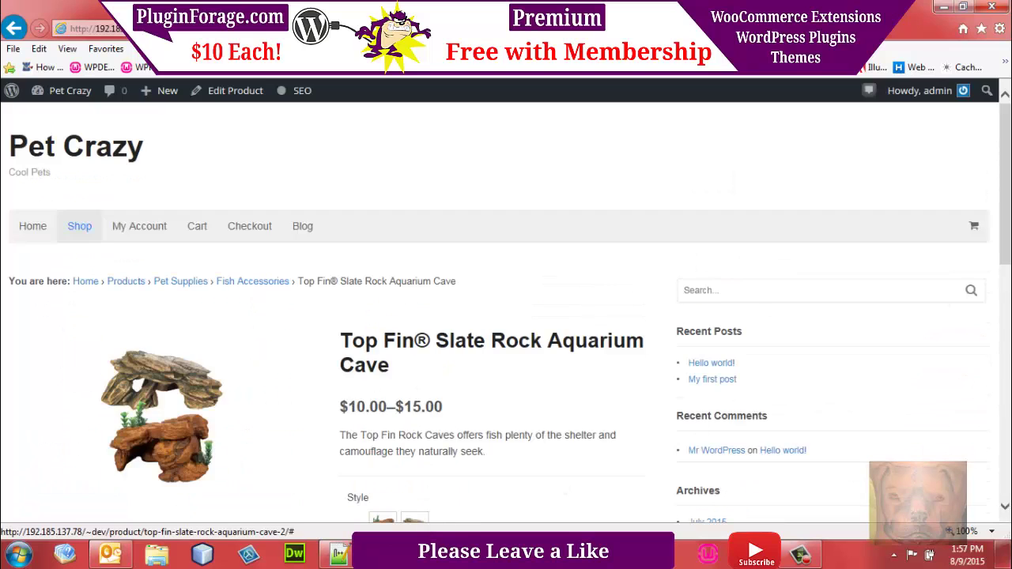
scroll(499, 405, "down", 5)
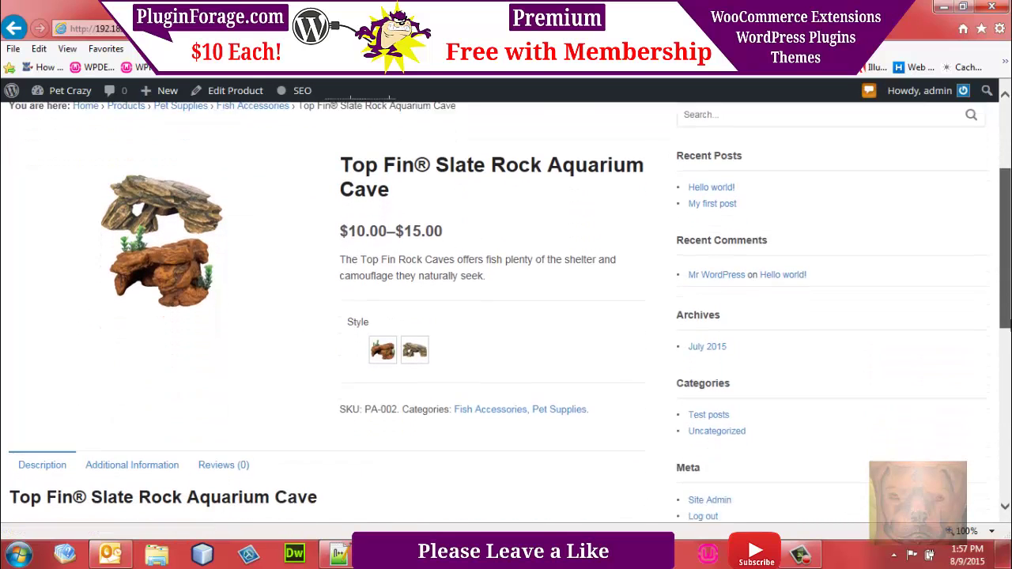
left_click(414, 326)
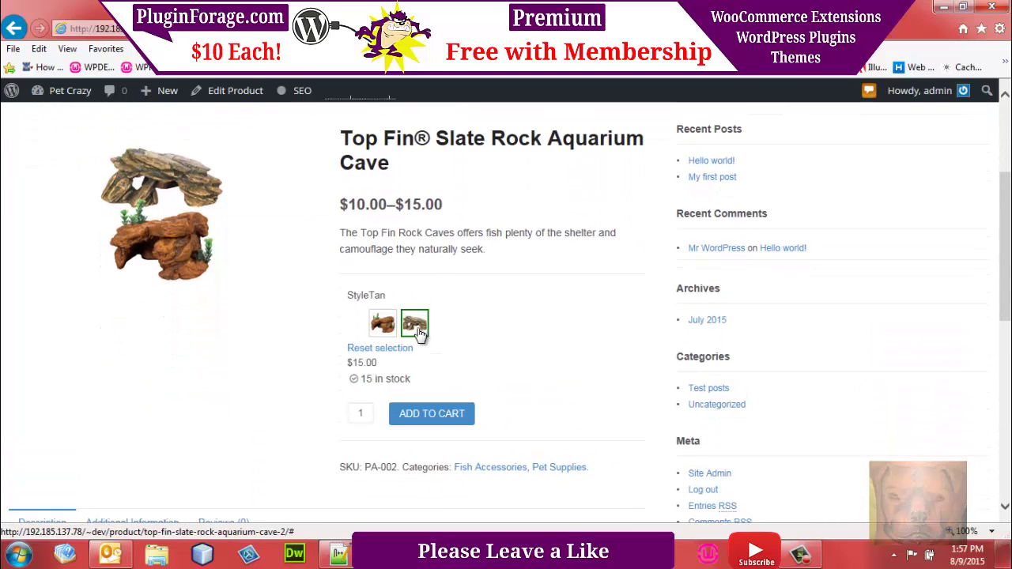
left_click(382, 324)
left_click(414, 324)
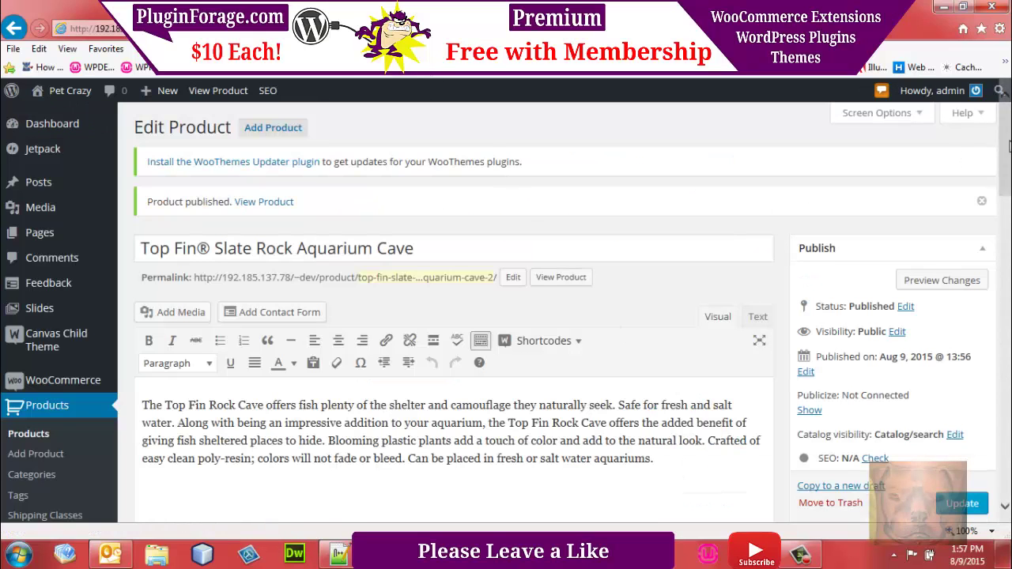
In the product editor, set the Orange variation's image to Top-Fin-Slate-Rock-Aquarium-Cave-Two.jpg from the media library.
scroll(1007, 147, "down", 12)
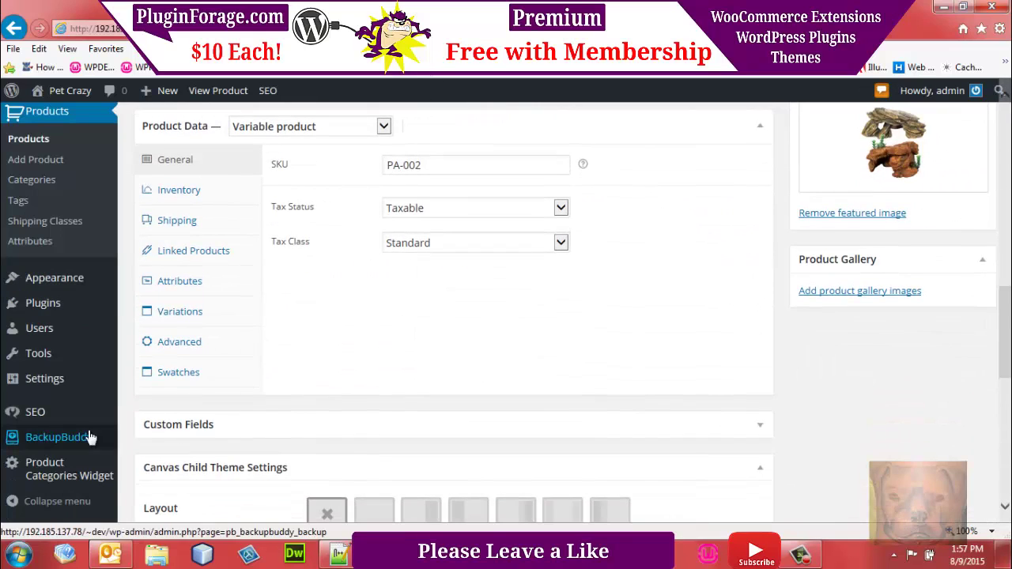
left_click(180, 320)
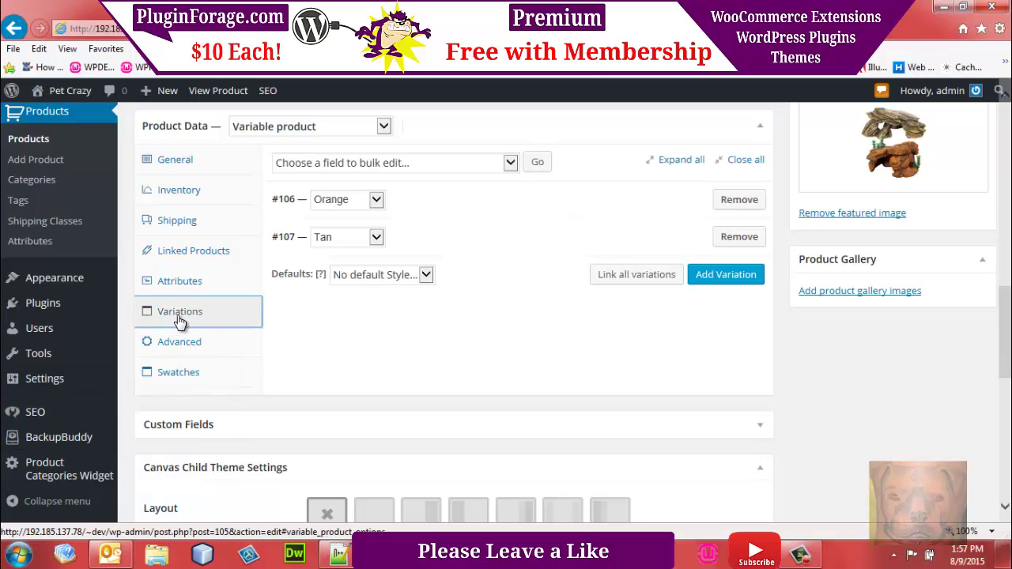
left_click(696, 203)
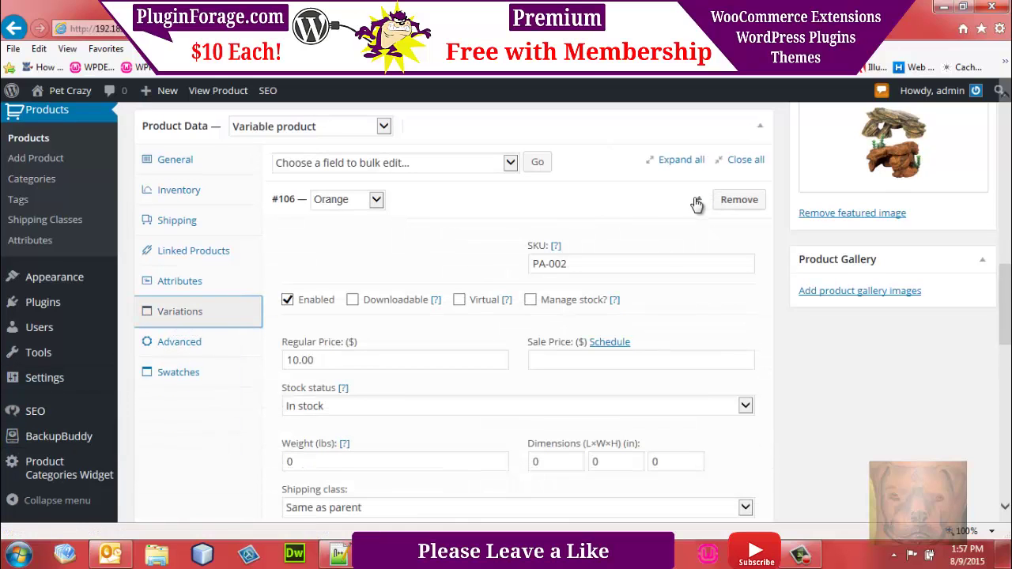
left_click(300, 257)
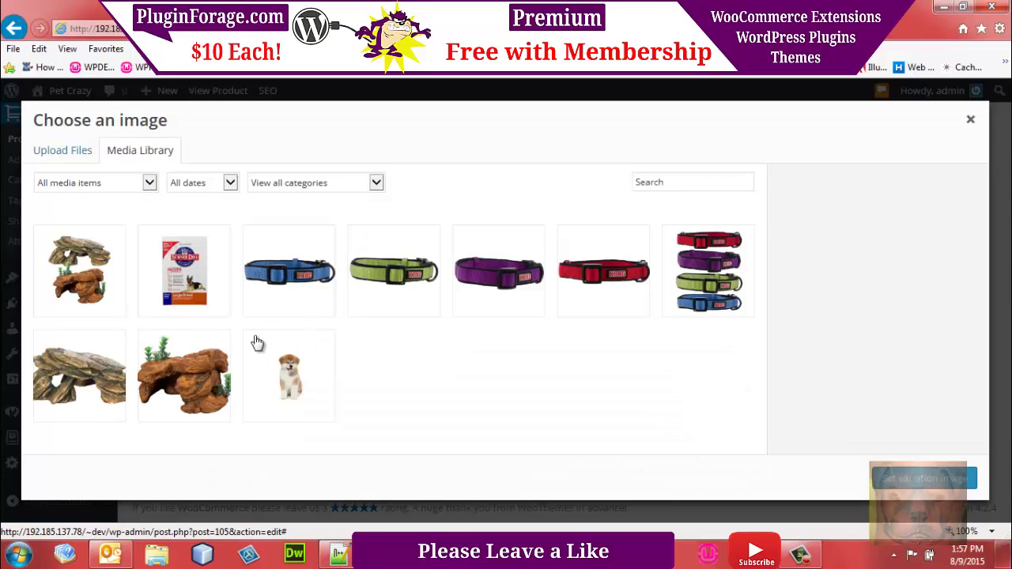
left_click(197, 362)
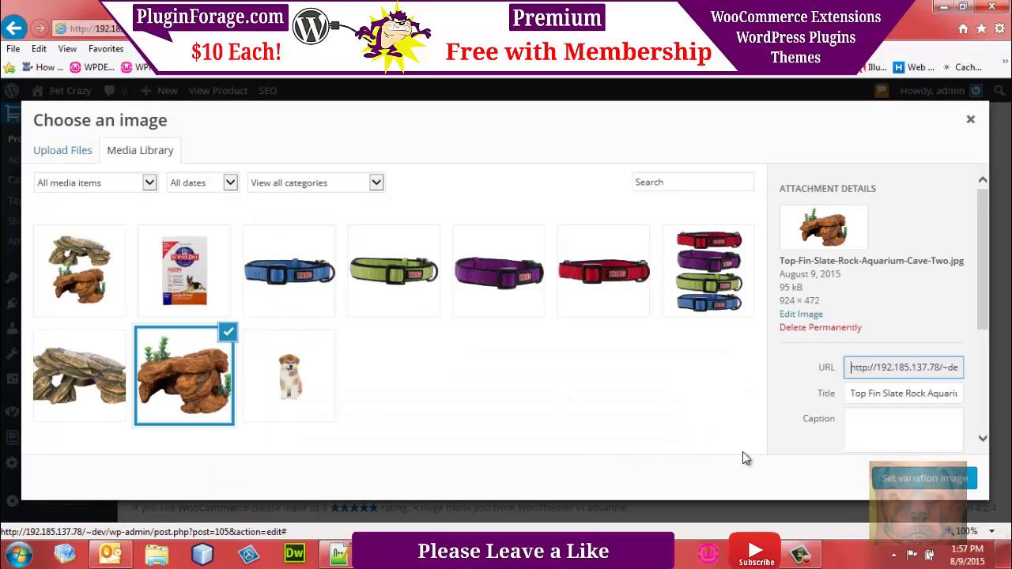
left_click(907, 483)
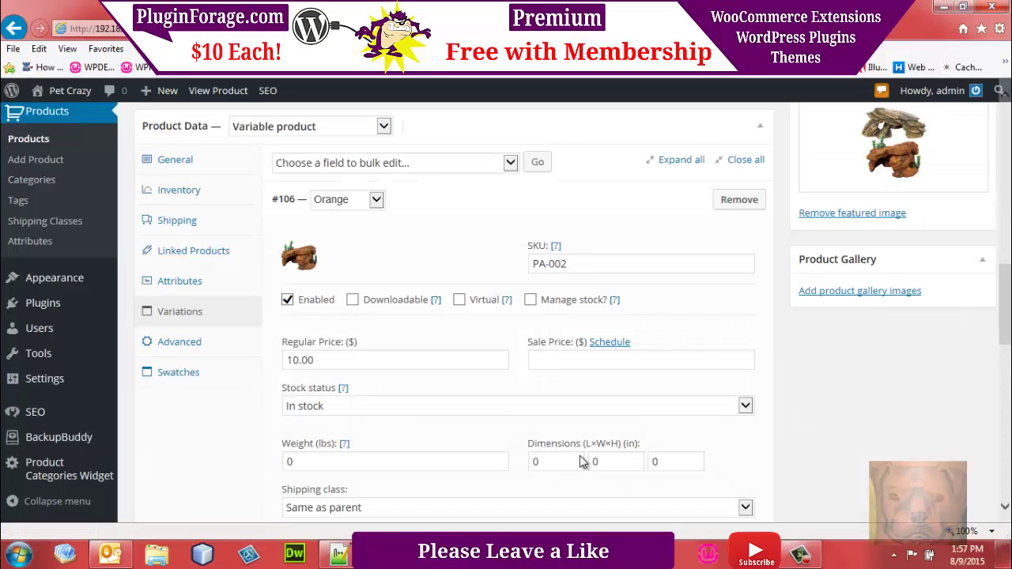
left_click(701, 204)
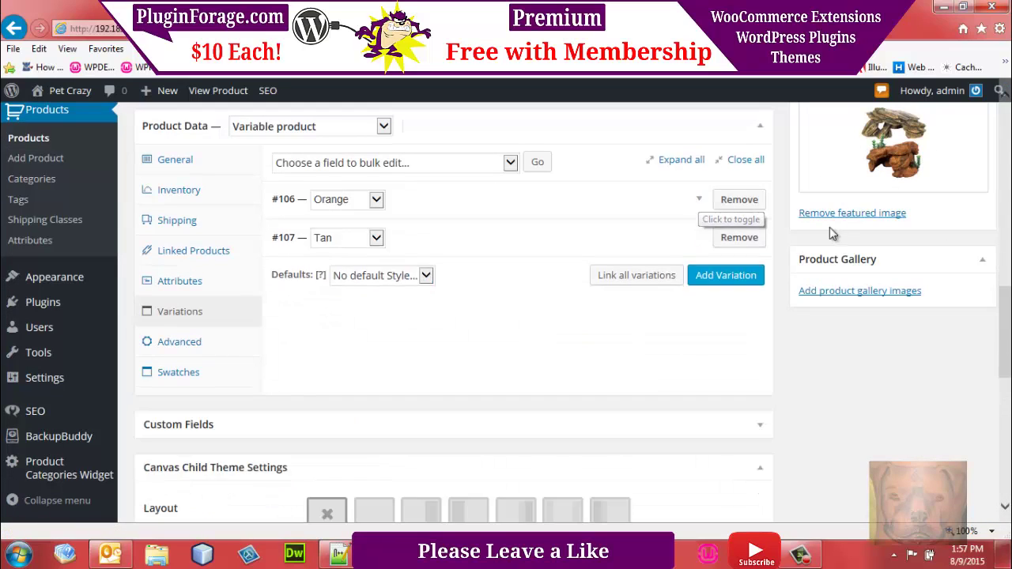
Set the Tan variation's image to Top-Fin-Slate-Rock-Aquarium-Cave-One.jpg from the media library.
left_click(699, 238)
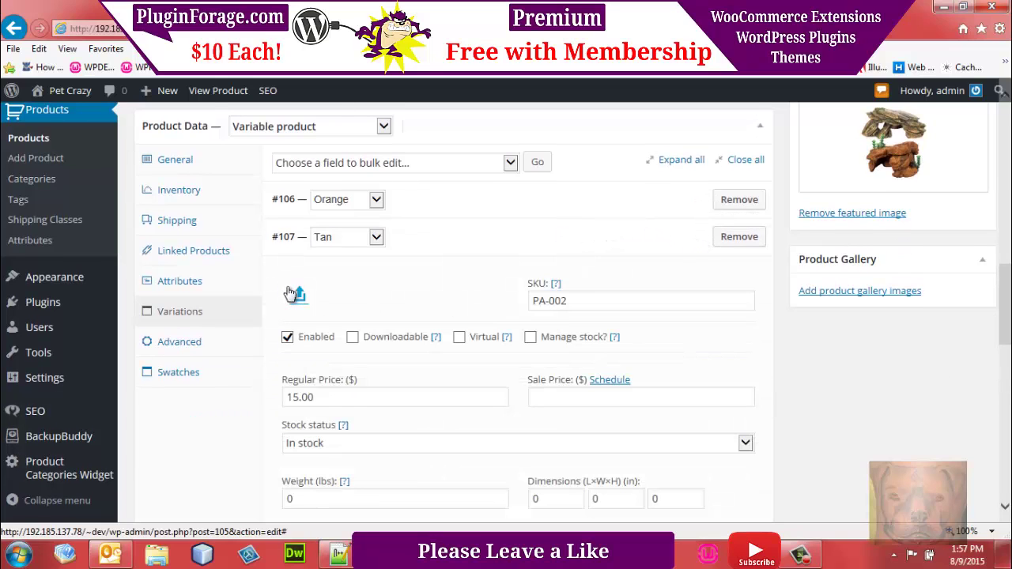
left_click(297, 299)
left_click(103, 380)
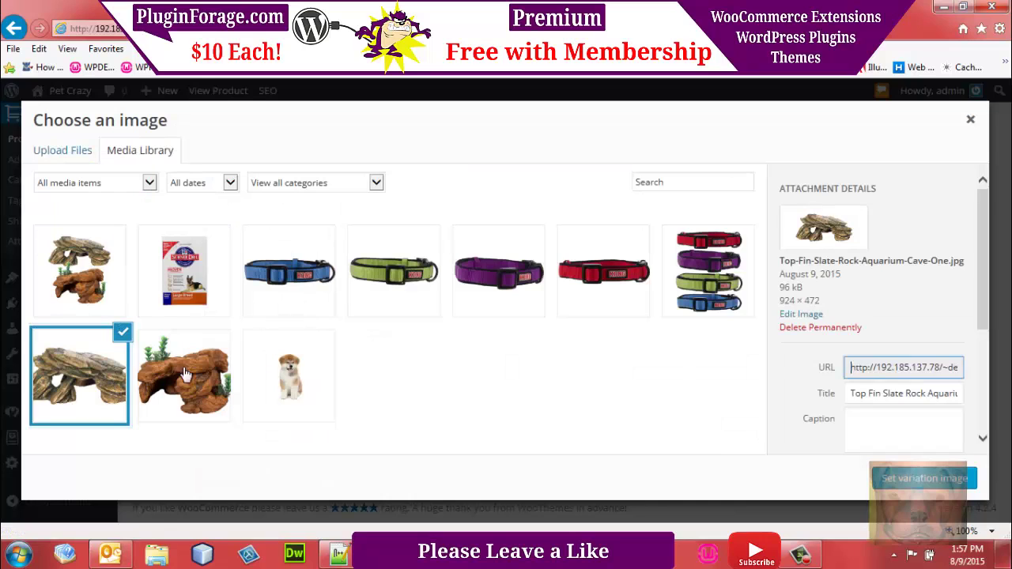
left_click(924, 477)
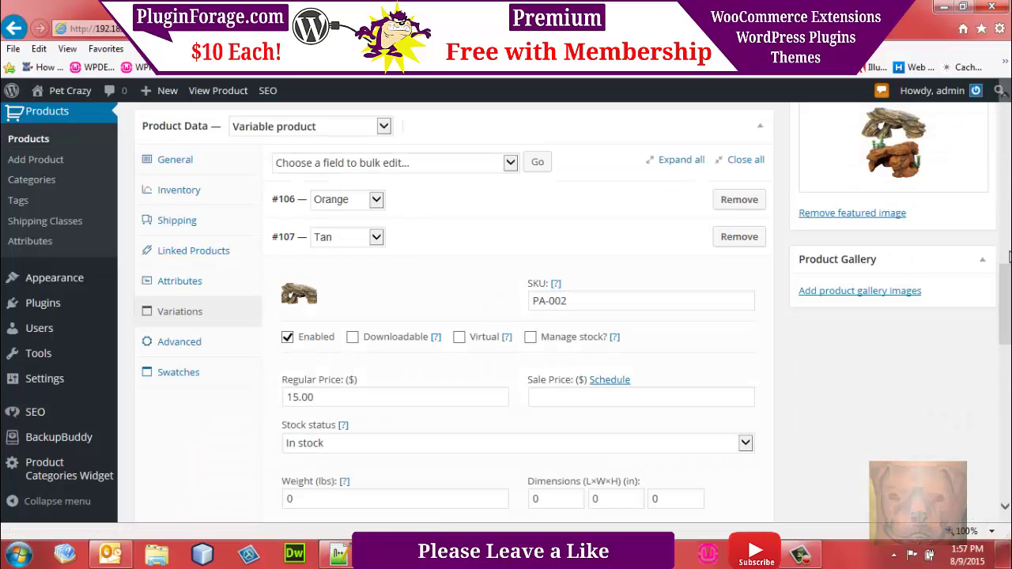
Update the published aquarium cave product with the new variation images.
scroll(565, 316, "up", 10)
scroll(565, 316, "up", 3)
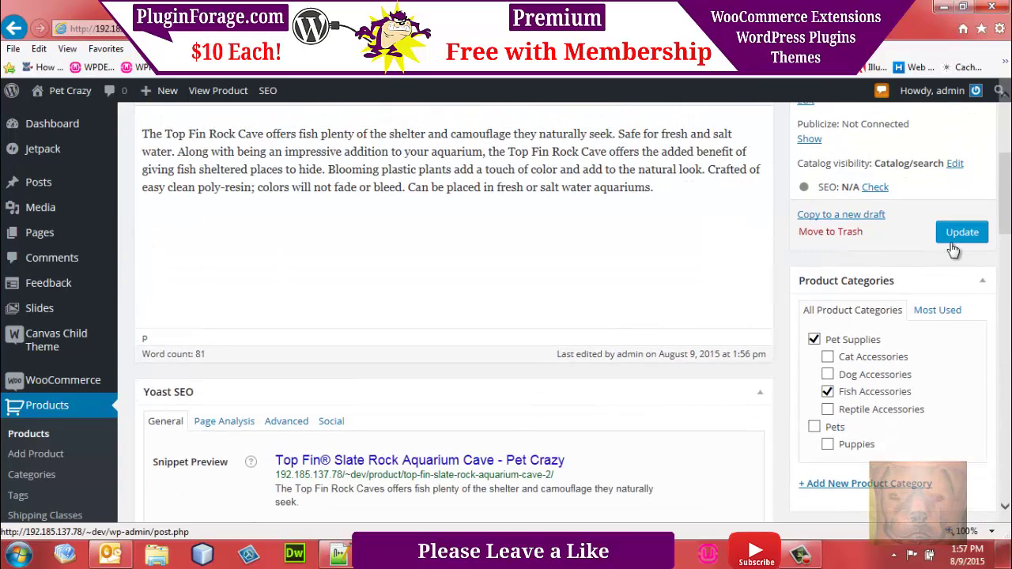
left_click(958, 233)
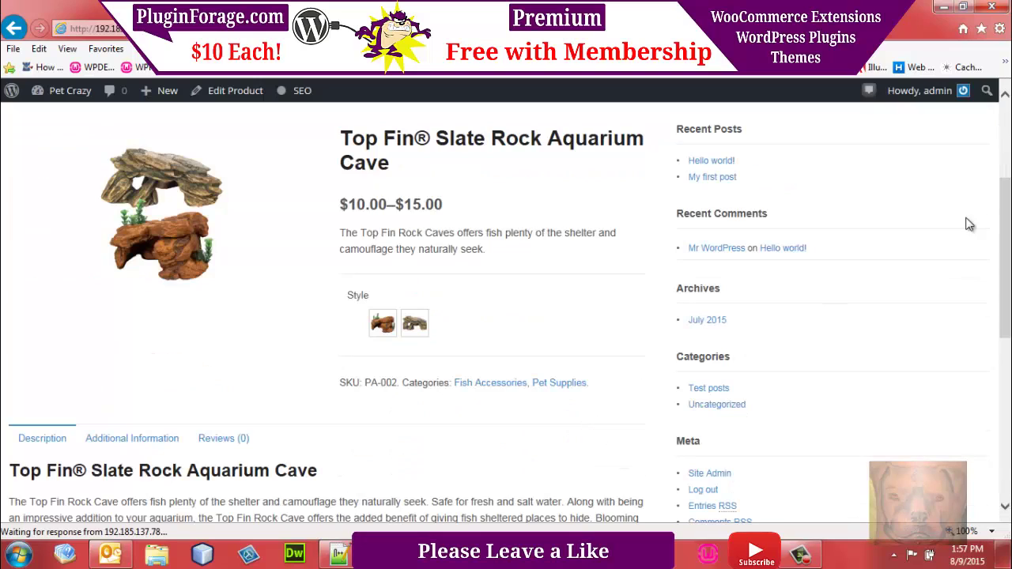
Test the Orange and Tan swatches on the shop's product page, add the Tan cave to the cart and review the cart.
left_click(383, 323)
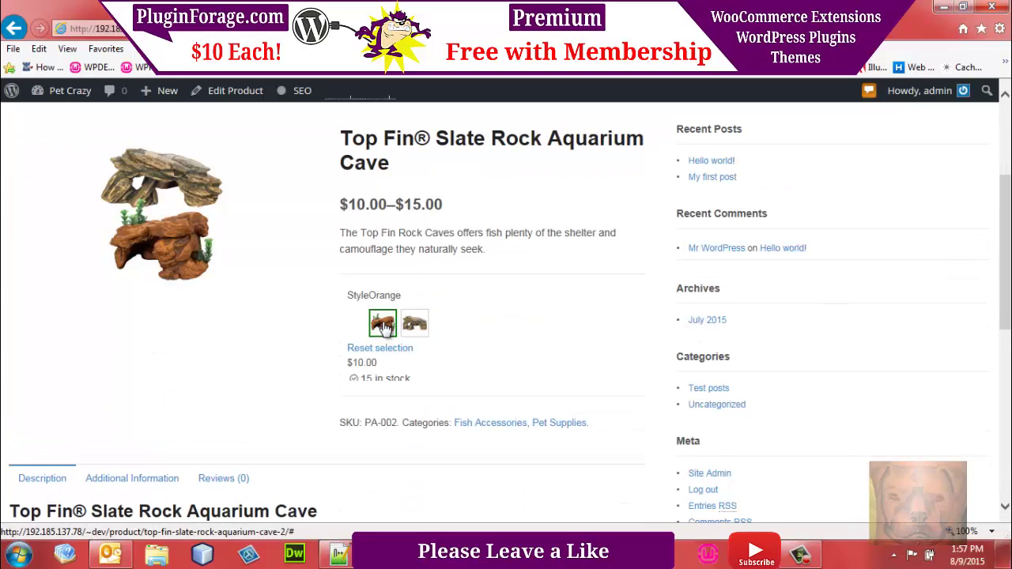
left_click(414, 330)
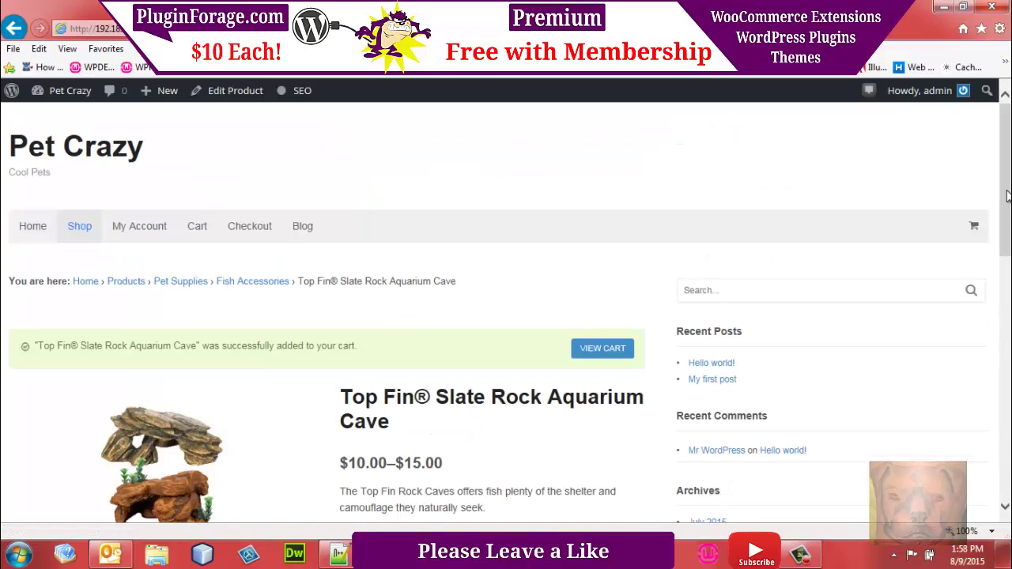
scroll(612, 192, "down", 2)
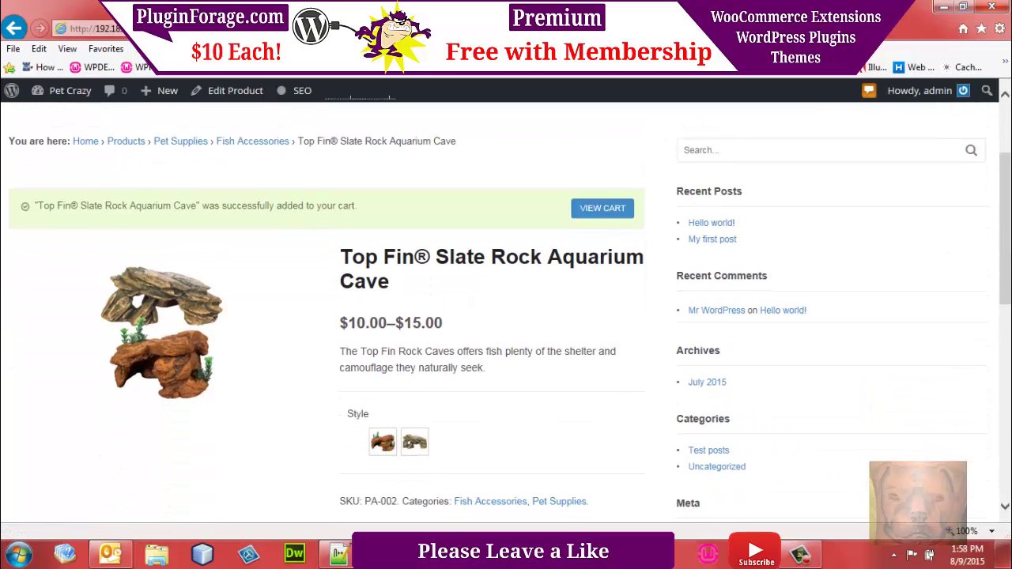
scroll(1008, 229, "down", 3)
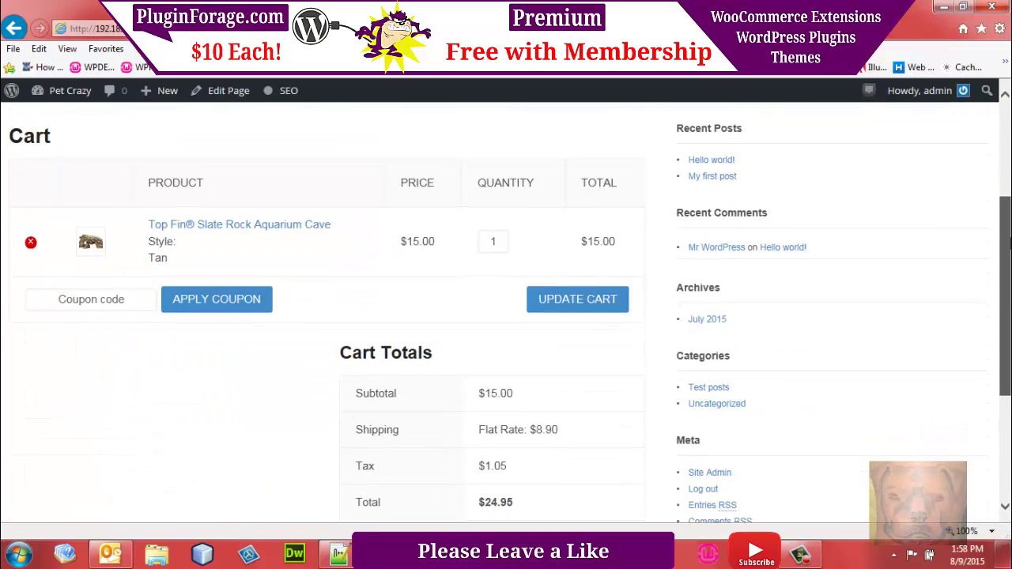
left_click_drag(1009, 247, 1009, 269)
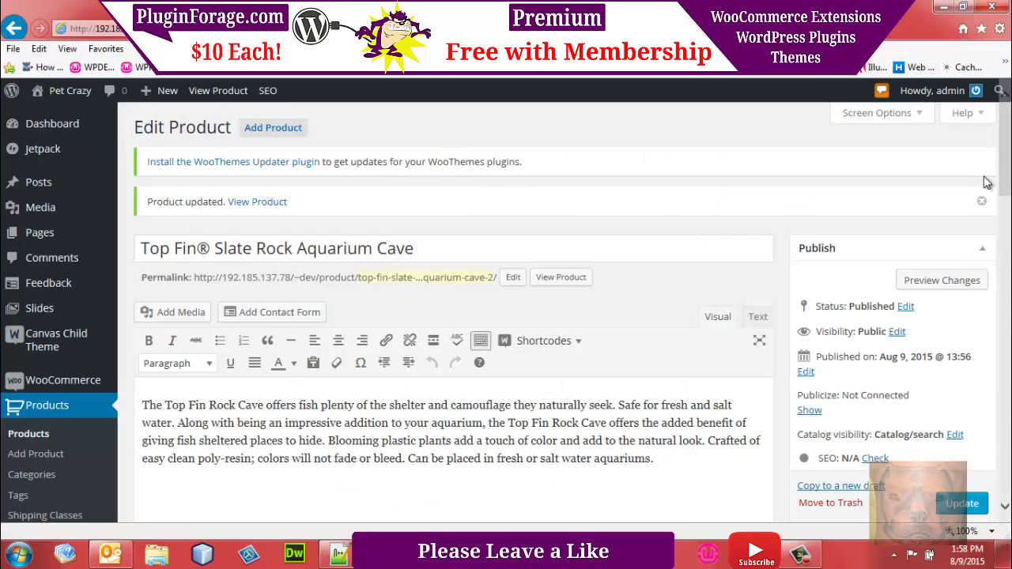
Start a new product and title it "Science Diet® Large Breed Adult Dry Dog Food", copying the title from the Notepad++ notes.
scroll(443, 316, "down", 3)
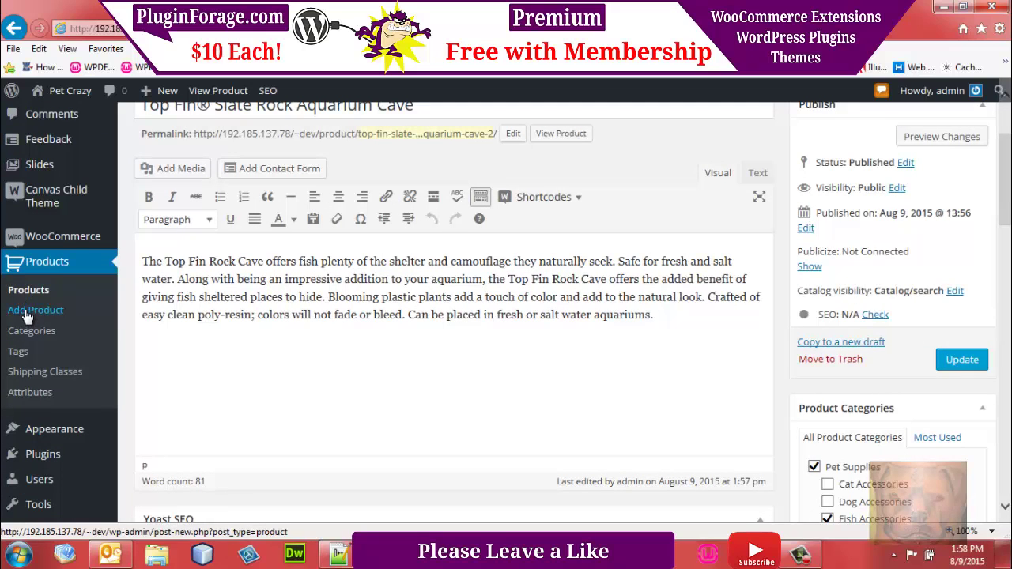
left_click(338, 553)
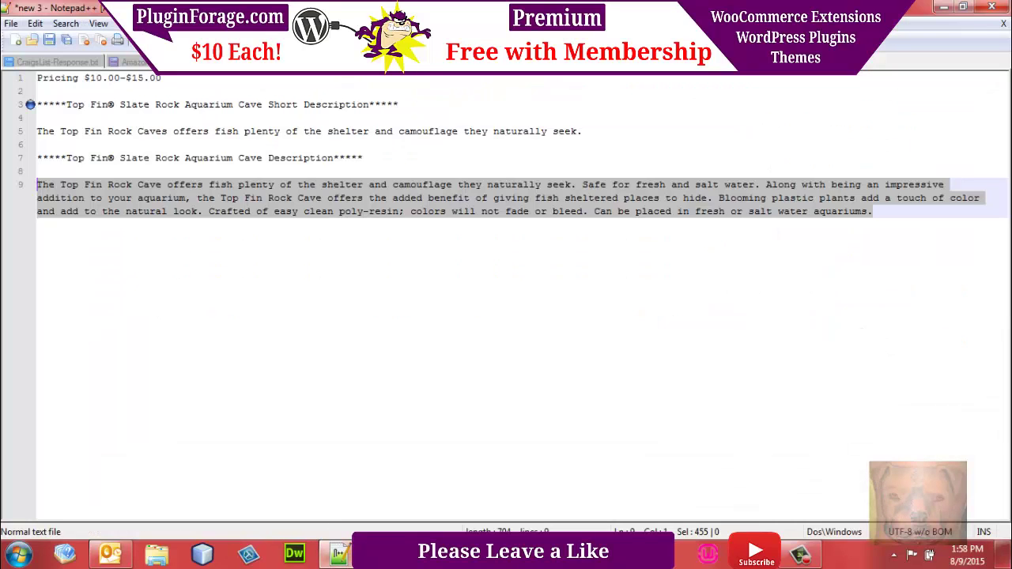
key("ctrl+Tab")
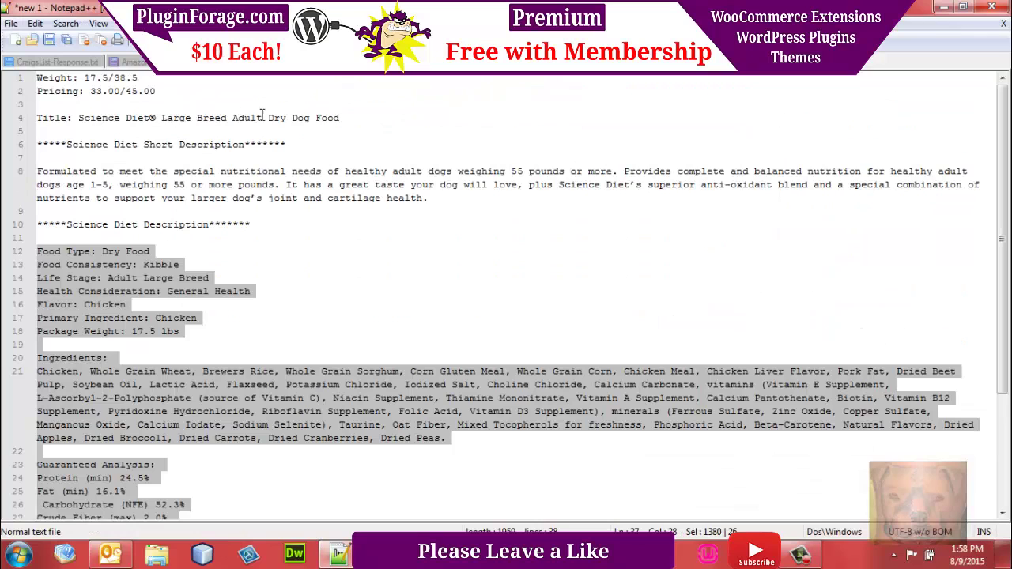
left_click_drag(342, 118, 79, 118)
key("ctrl+c")
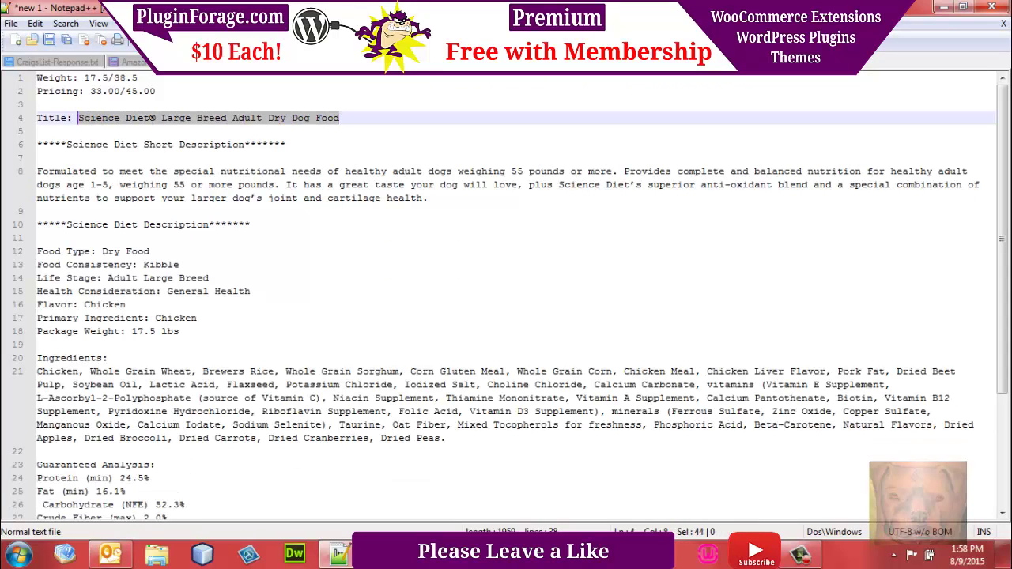
left_click(514, 474)
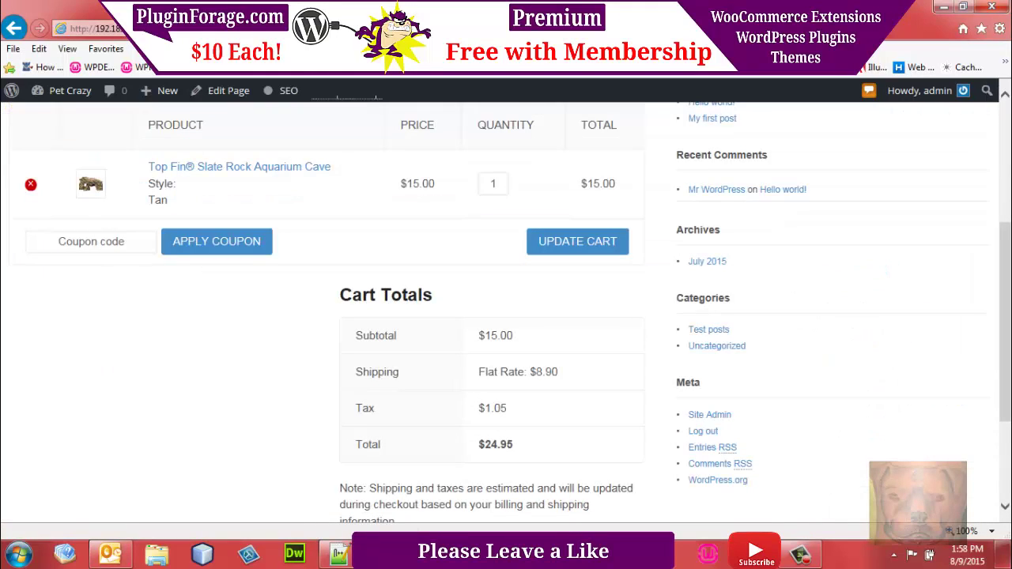
key("ctrl+Tab")
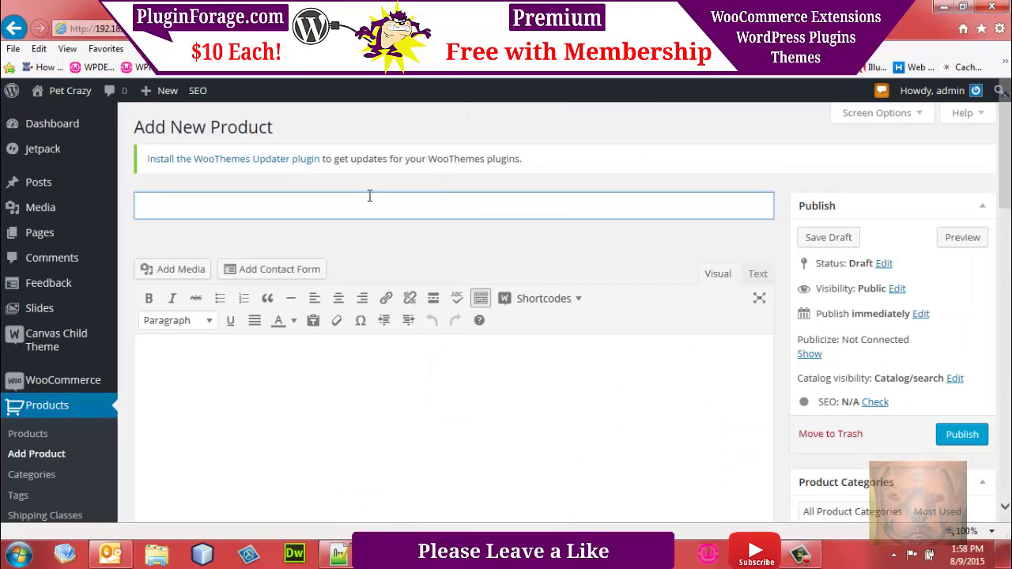
key("ctrl+v")
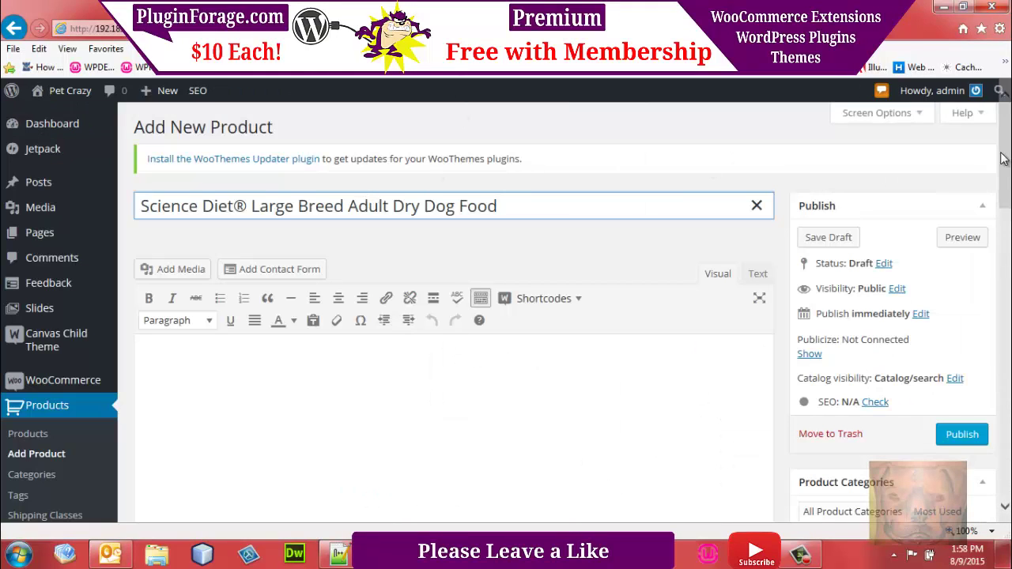
Assign the product to Pet Supplies and to a newly added product category named Dog Food.
scroll(814, 300, "down", 4)
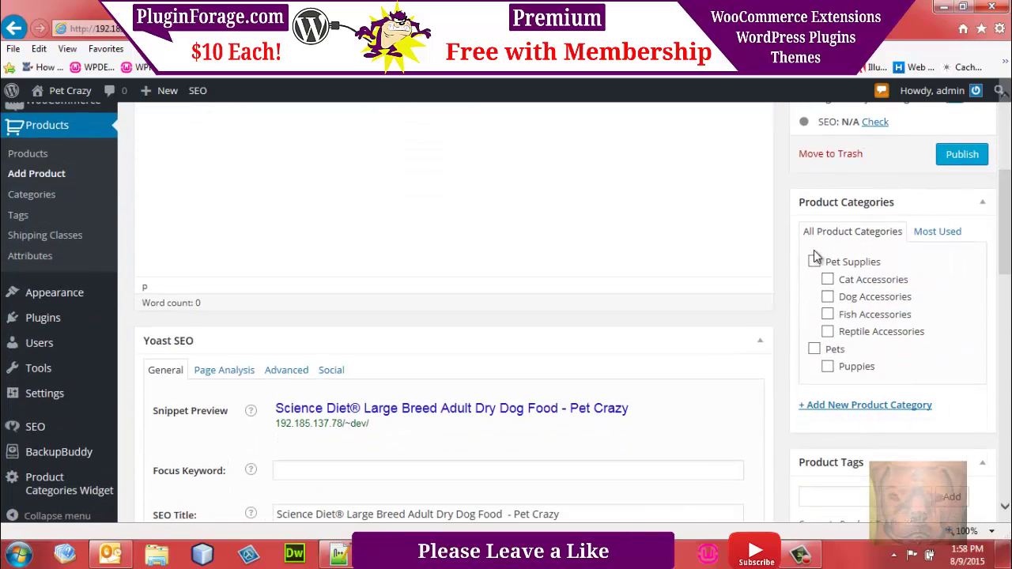
left_click(814, 262)
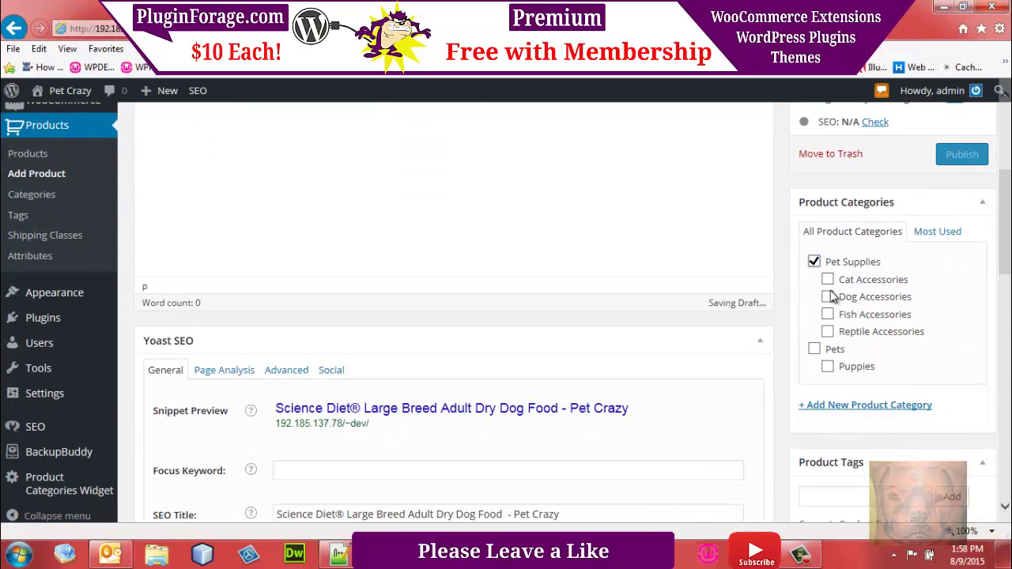
left_click(859, 407)
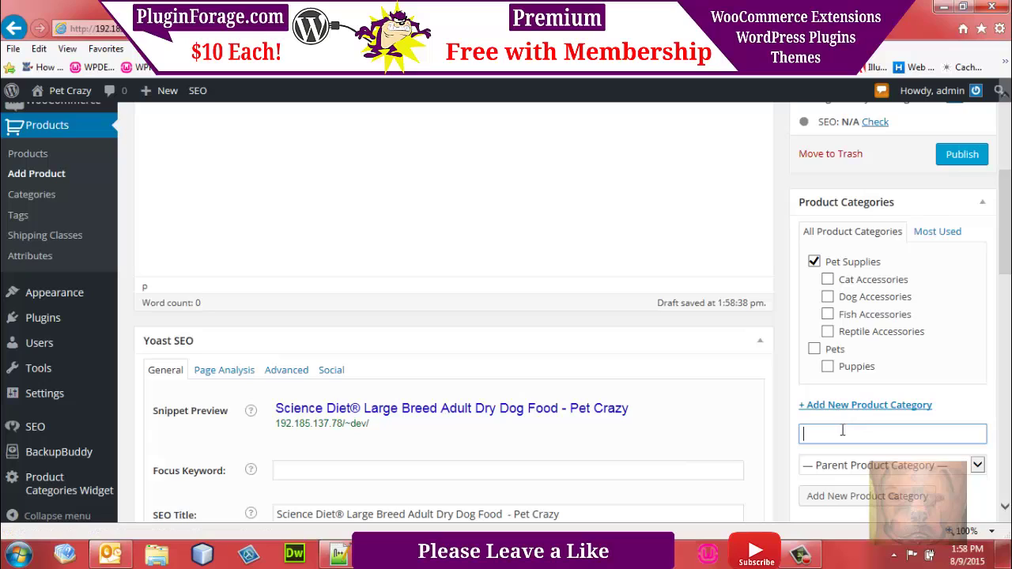
type("Dog Food")
left_click(841, 498)
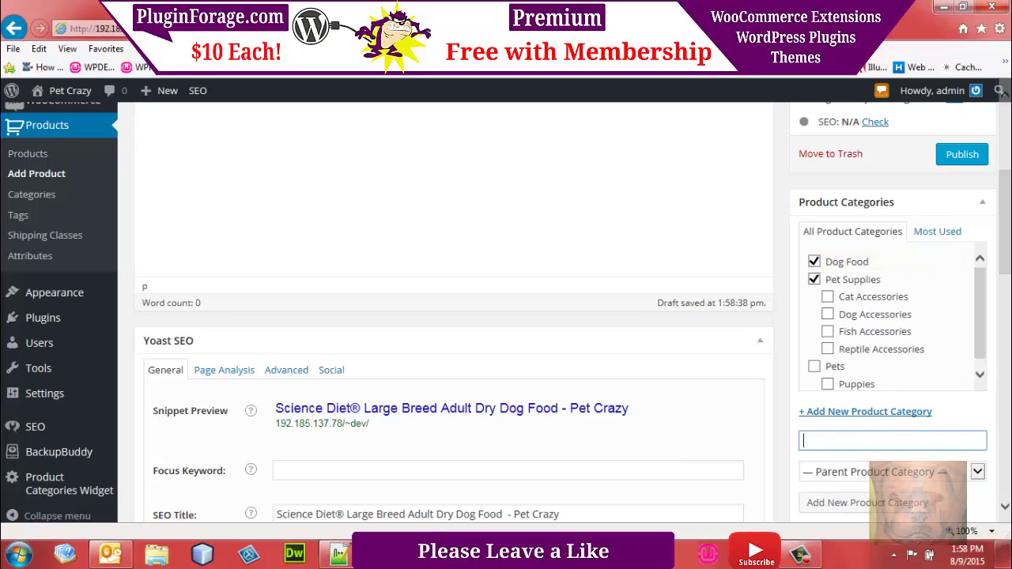
mouse_move(1005, 235)
left_mouse_down()
mouse_move(1005, 294)
mouse_move(1006, 235)
left_mouse_up()
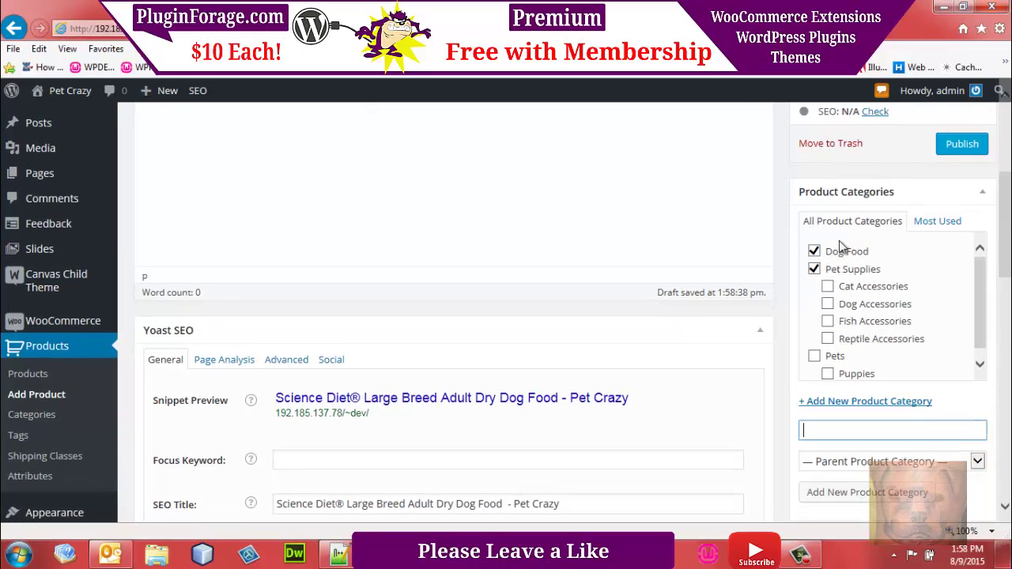
left_click(838, 255)
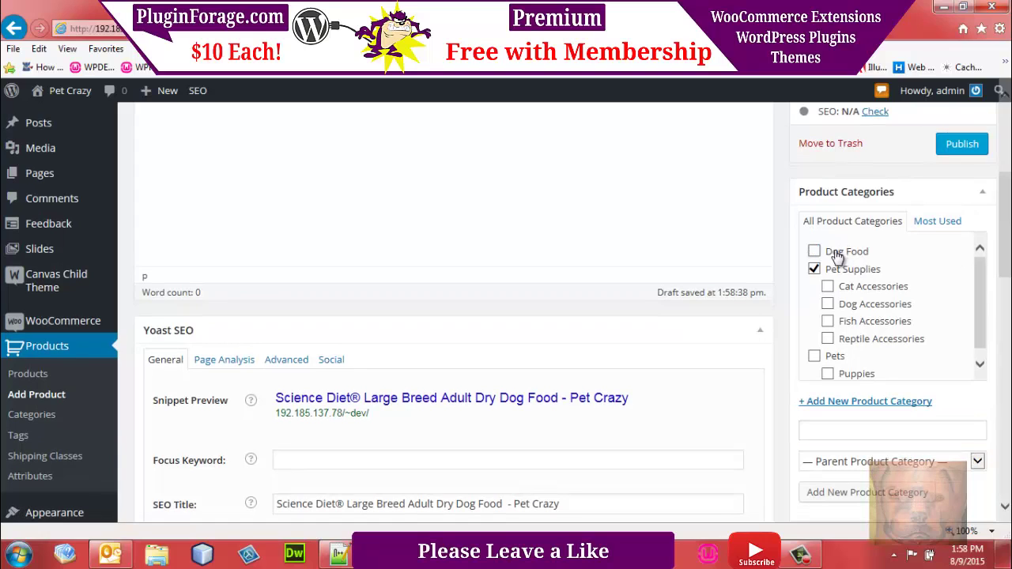
left_click(814, 251)
Set the product's featured image to Science-Diet-Large-Breed-Adult-Dry-Bag.jpg from the media library.
scroll(1008, 249, "down", 1)
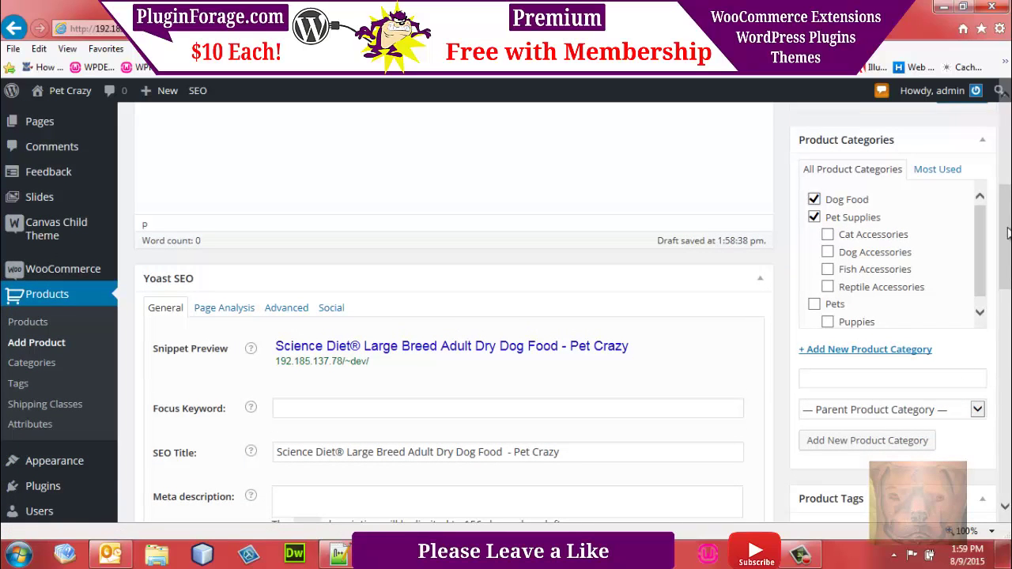
left_click_drag(1008, 235, 1008, 325)
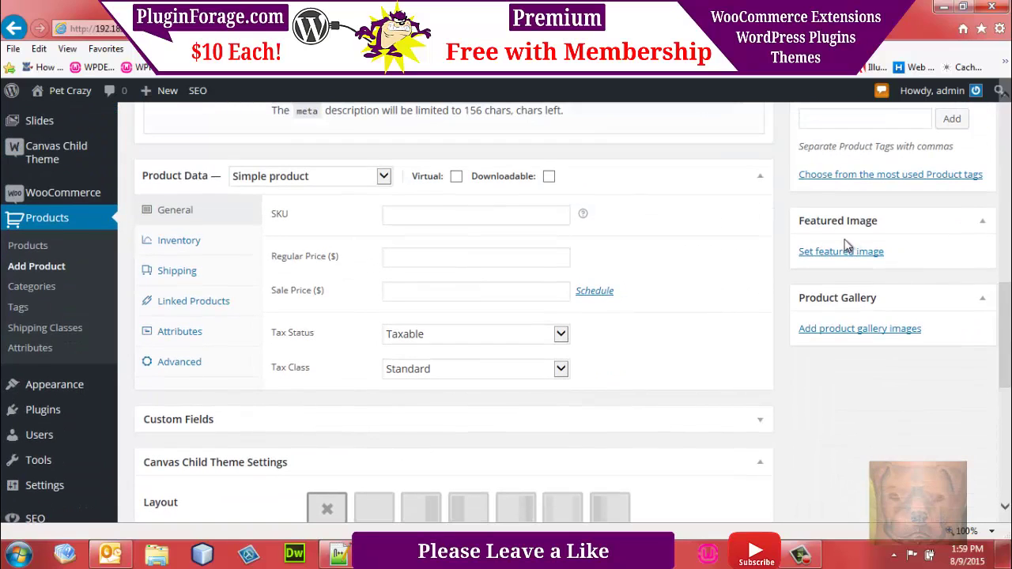
left_click(840, 253)
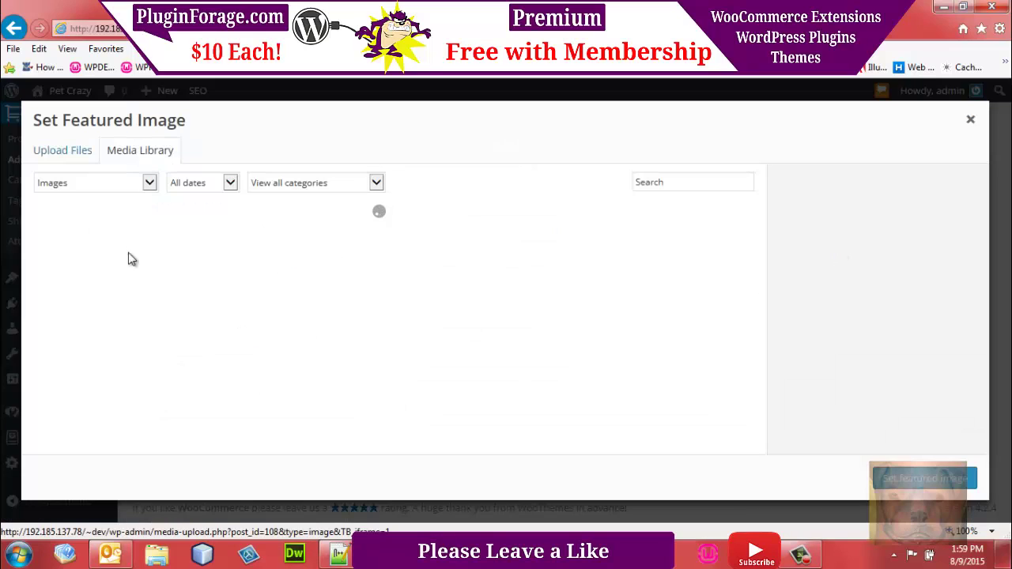
left_click(167, 278)
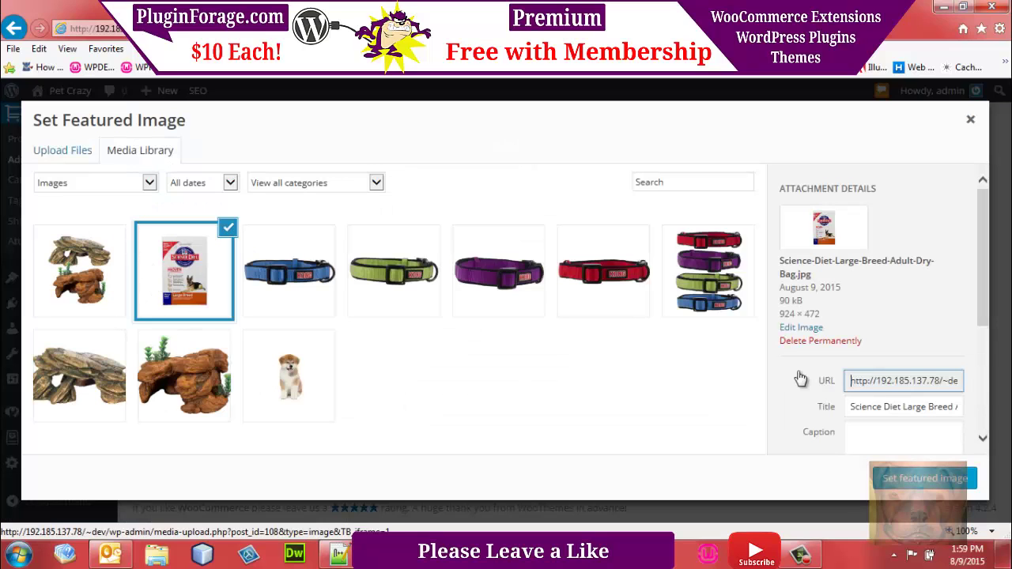
left_click(895, 481)
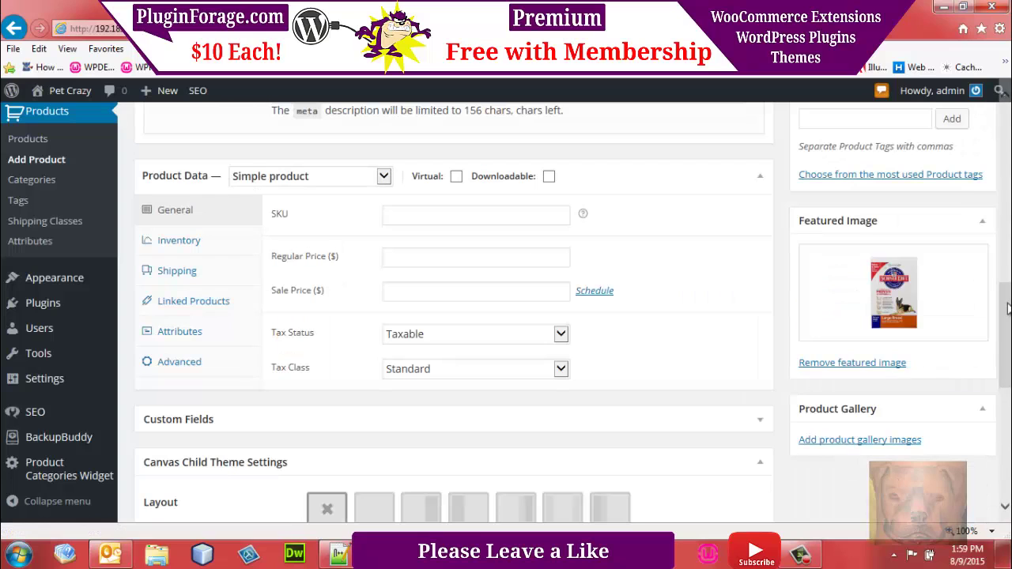
Copy the Science Diet short description paragraph from the Notepad++ notes into the product short description.
scroll(1003, 316, "down", 1)
left_click(337, 555)
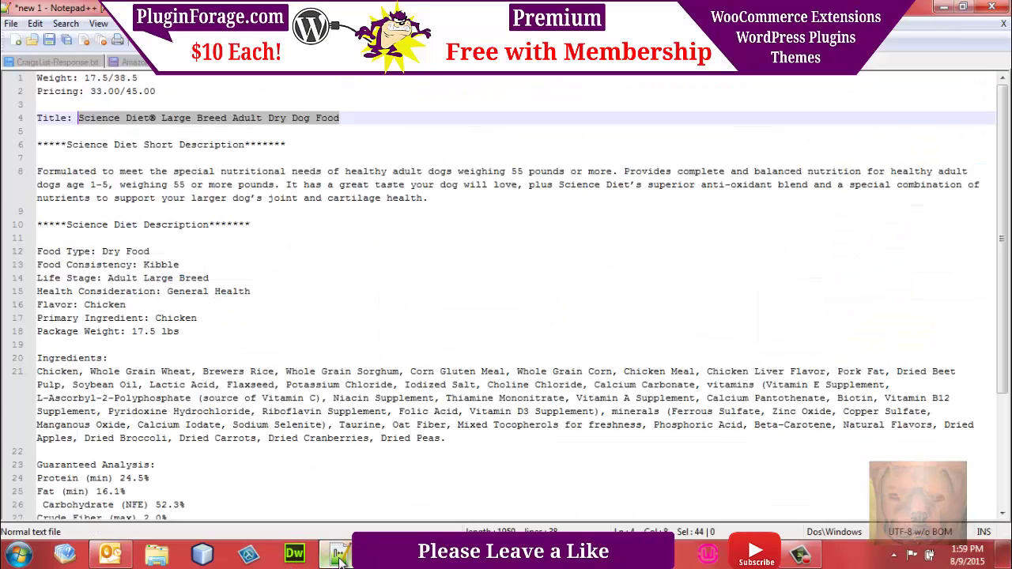
left_click_drag(472, 194, 27, 182)
key("ctrl+c")
mouse_move(386, 554)
left_click(340, 490)
scroll(1007, 317, "down", 4)
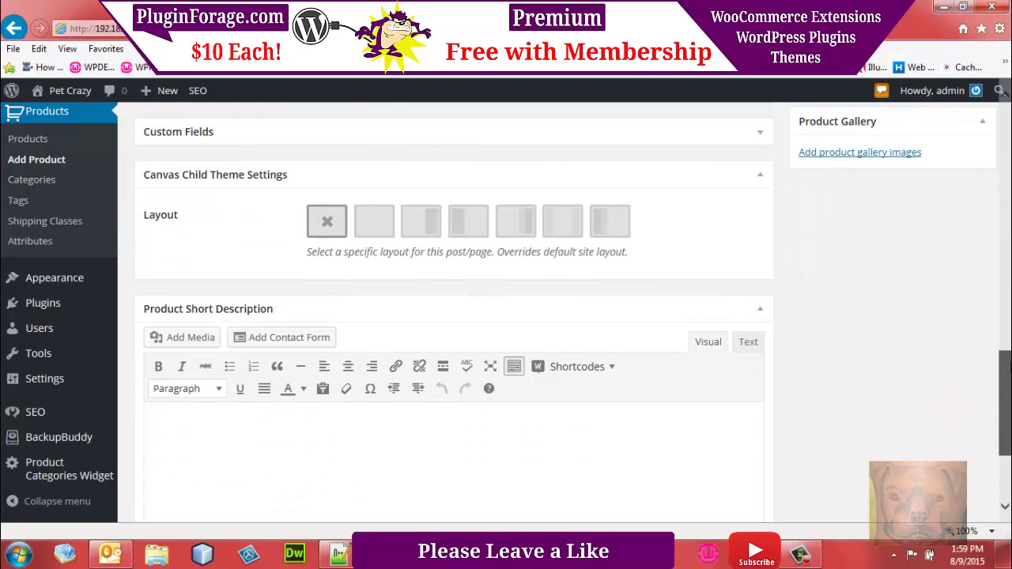
left_click(664, 380)
key("ctrl+v")
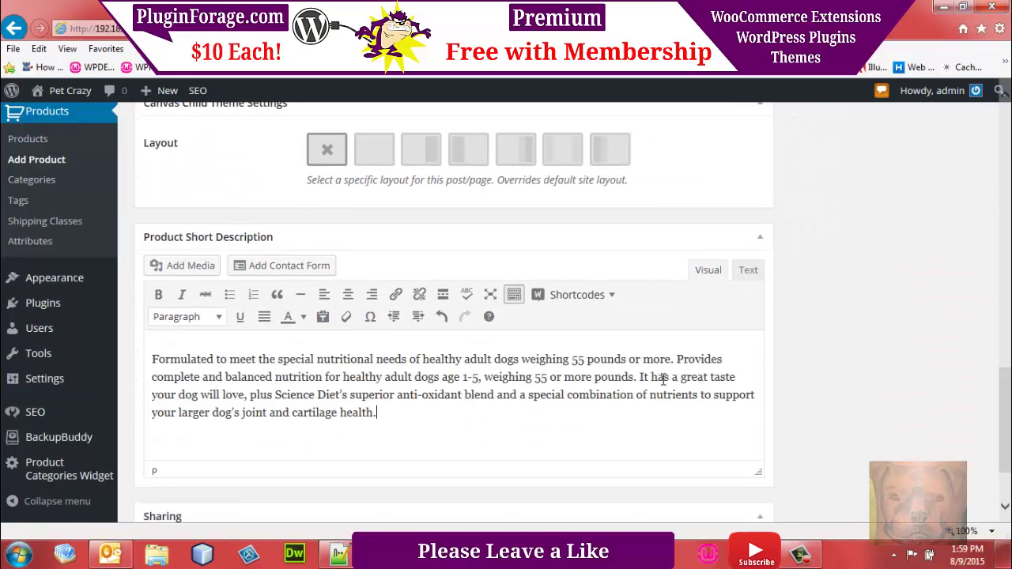
Copy the short description's first sentence, ending in "weighing 55 pounds or more.", into the Yoast SEO meta description.
left_click_drag(674, 359, 197, 363)
key("ctrl+c")
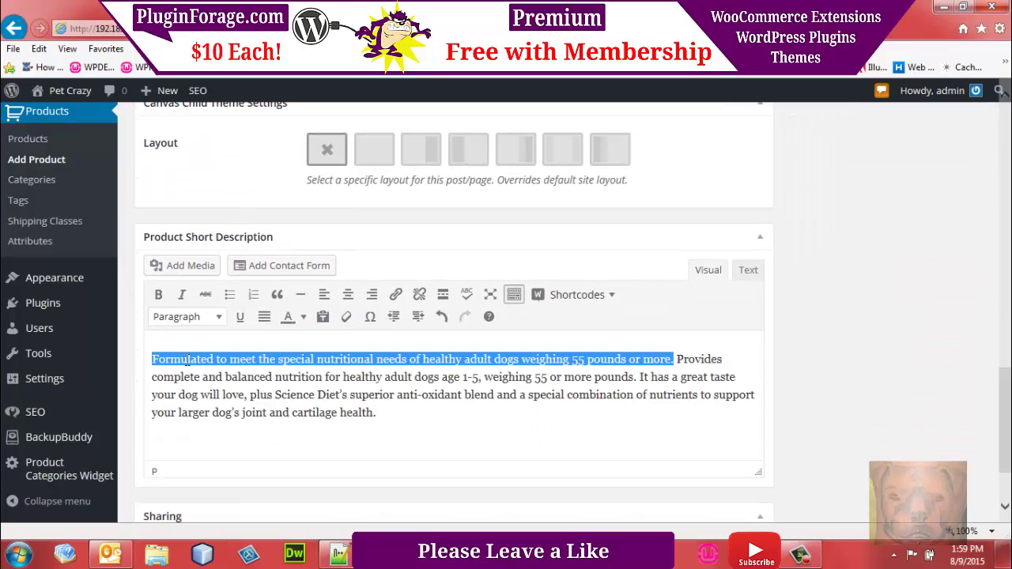
left_click_drag(1001, 368, 1002, 261)
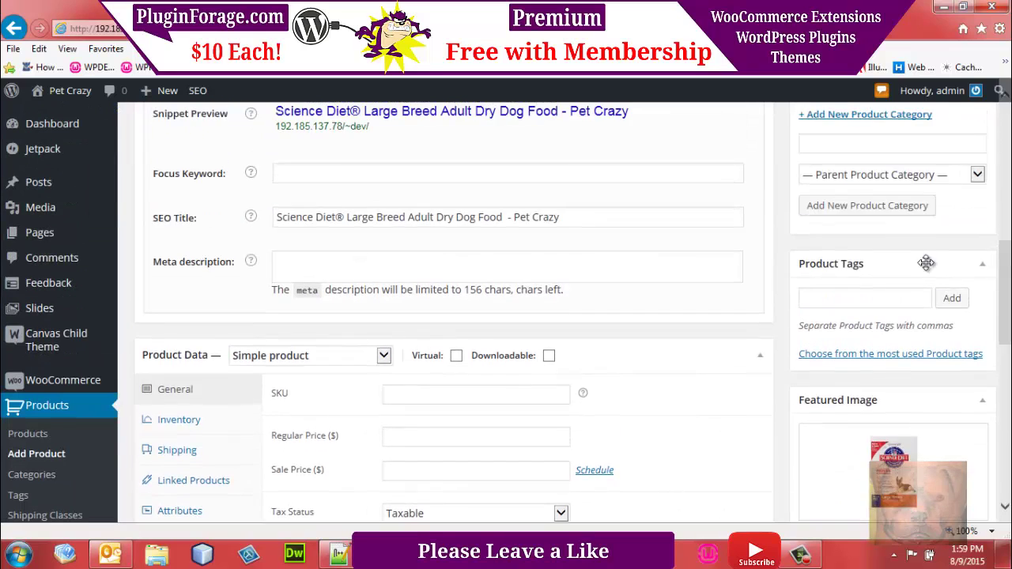
left_click(662, 273)
key("ctrl+v")
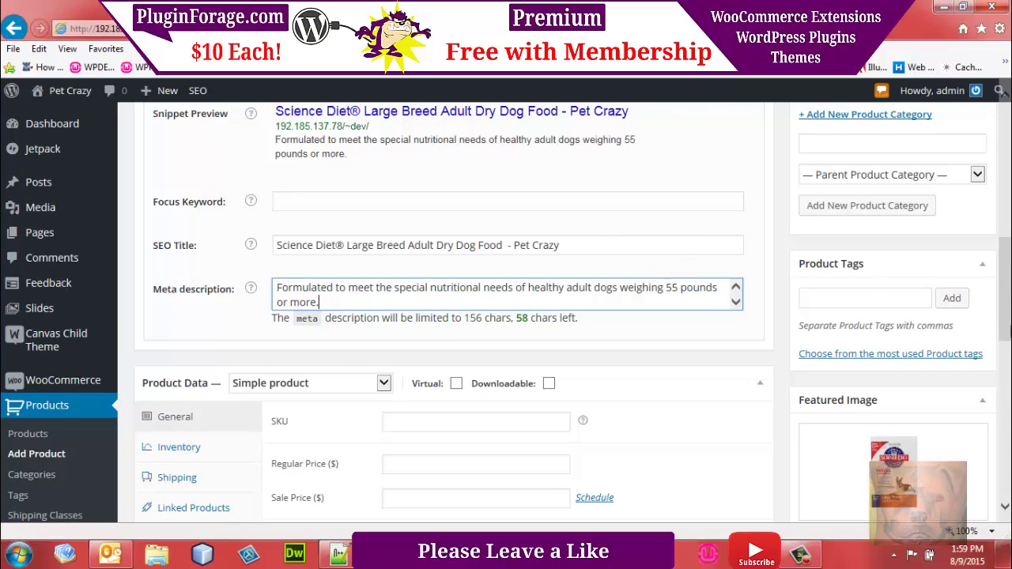
Copy the full Science Diet description, from Food Type through Glucosamine, from the Notepad++ notes into the main product description.
left_click_drag(1008, 308, 1004, 226)
scroll(637, 472, "down", 4)
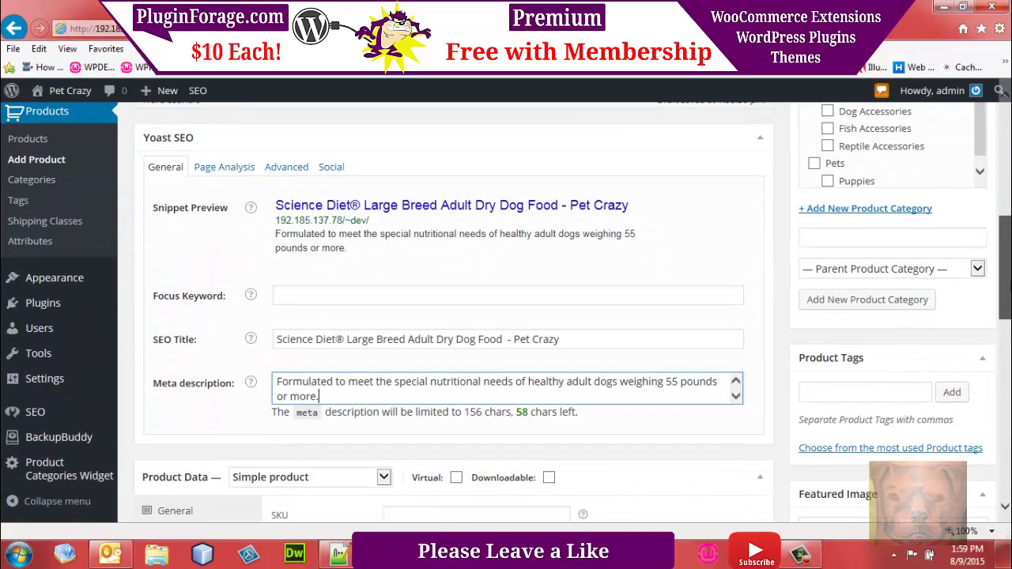
left_click(339, 556)
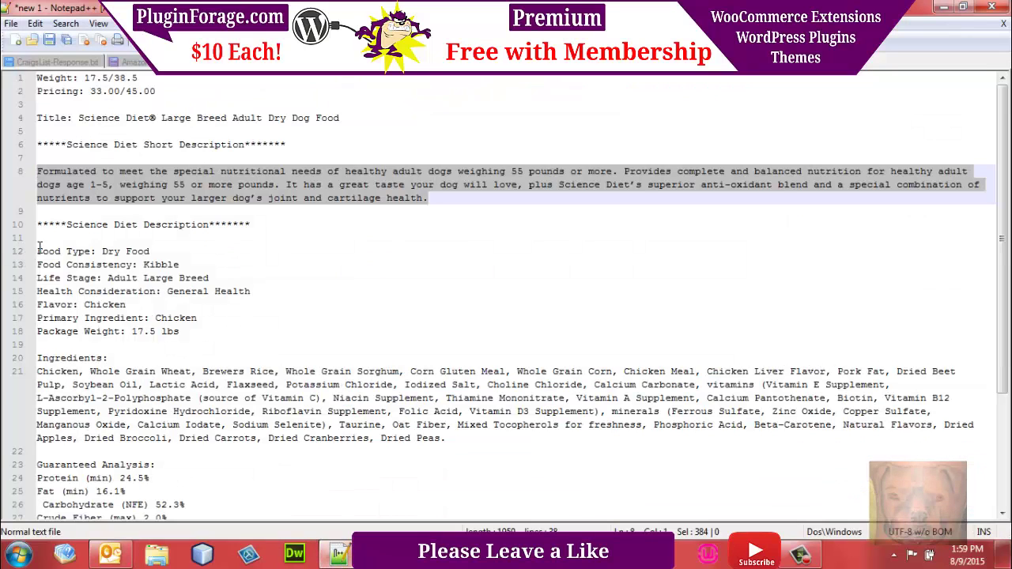
left_click_drag(39, 246, 198, 510)
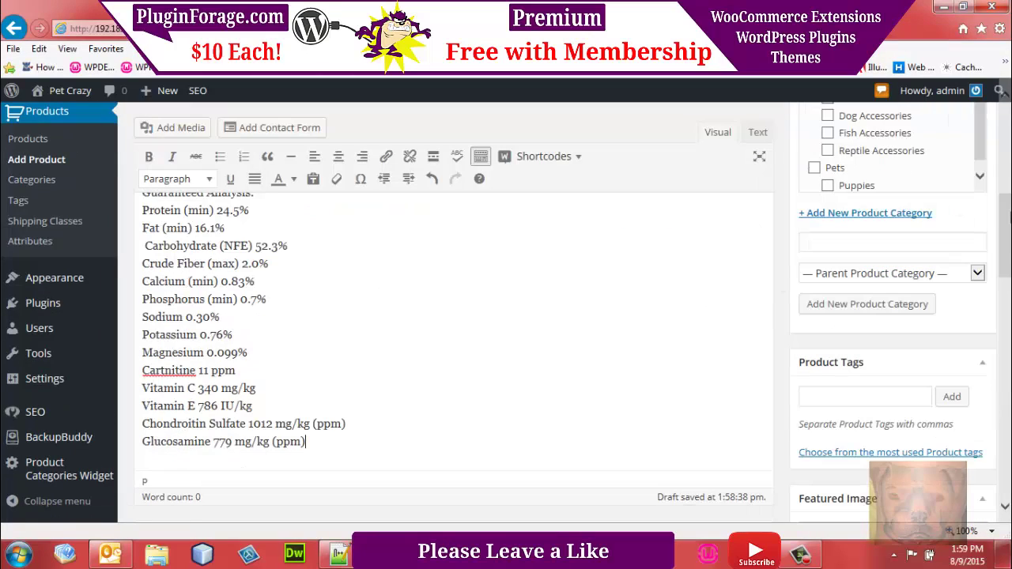
Change the product type to Variable product and set the SKU to DF-001.
scroll(454, 308, "down", 10)
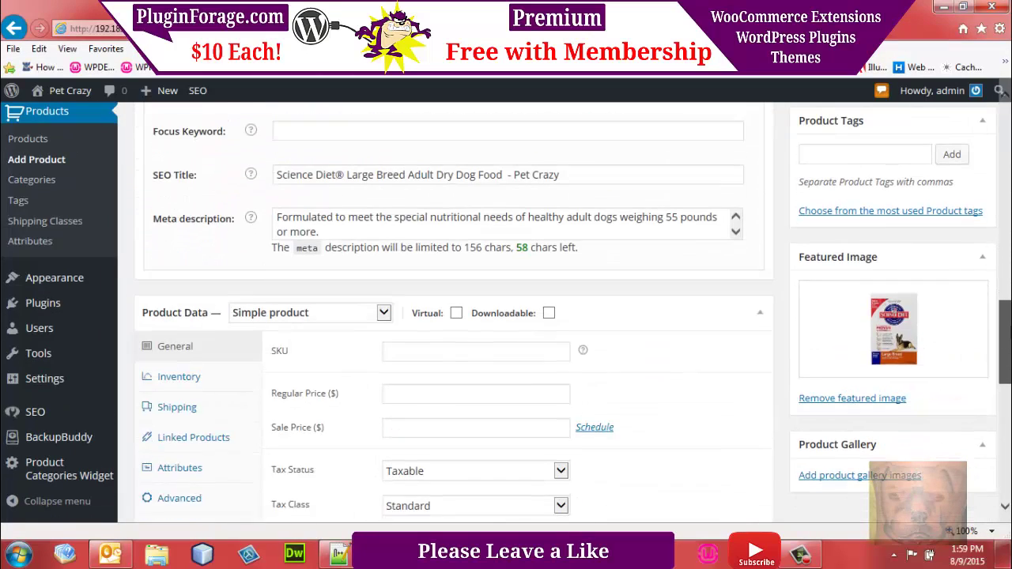
left_click(387, 290)
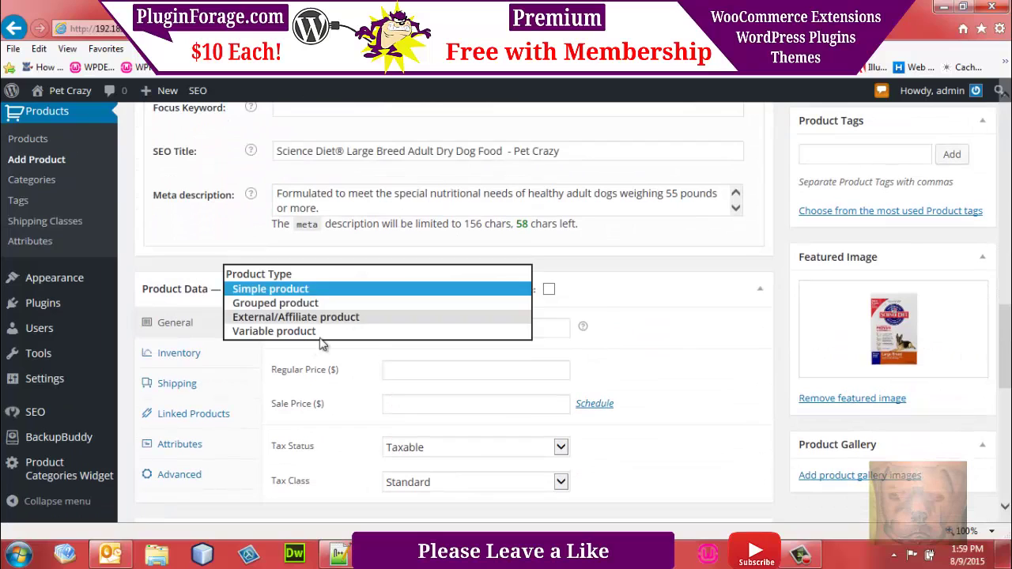
left_click(312, 331)
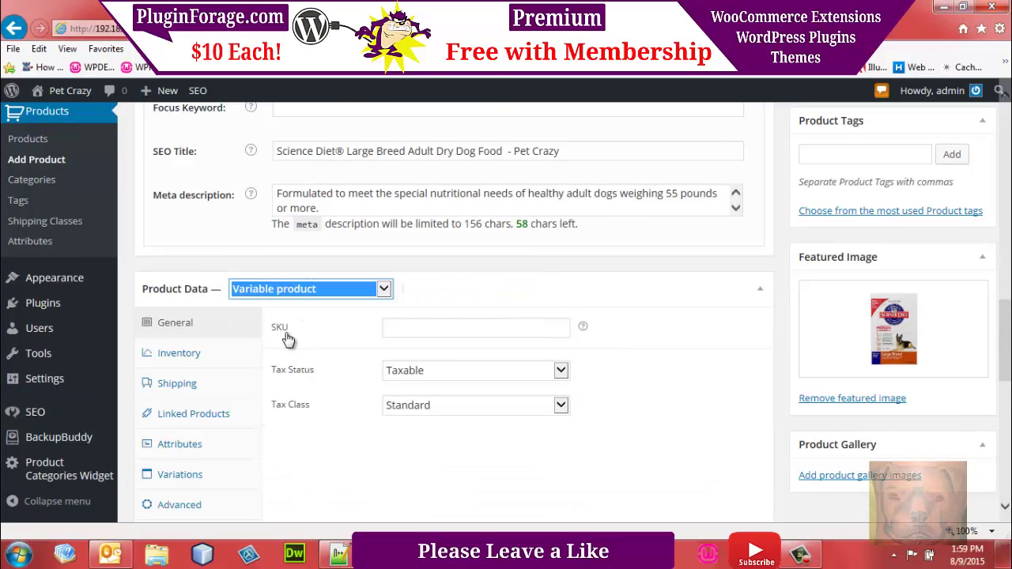
left_click(407, 327)
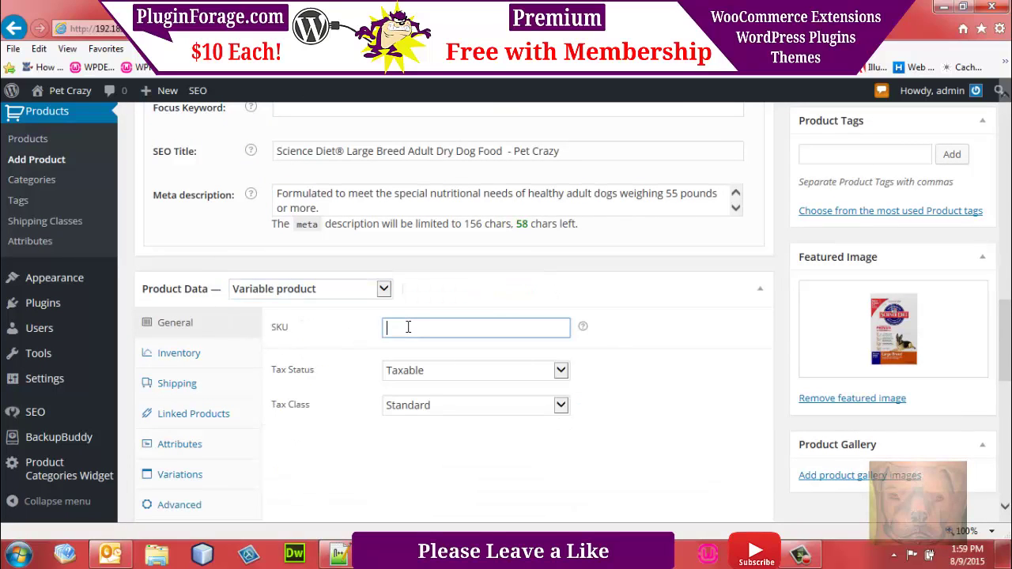
type("DF-001")
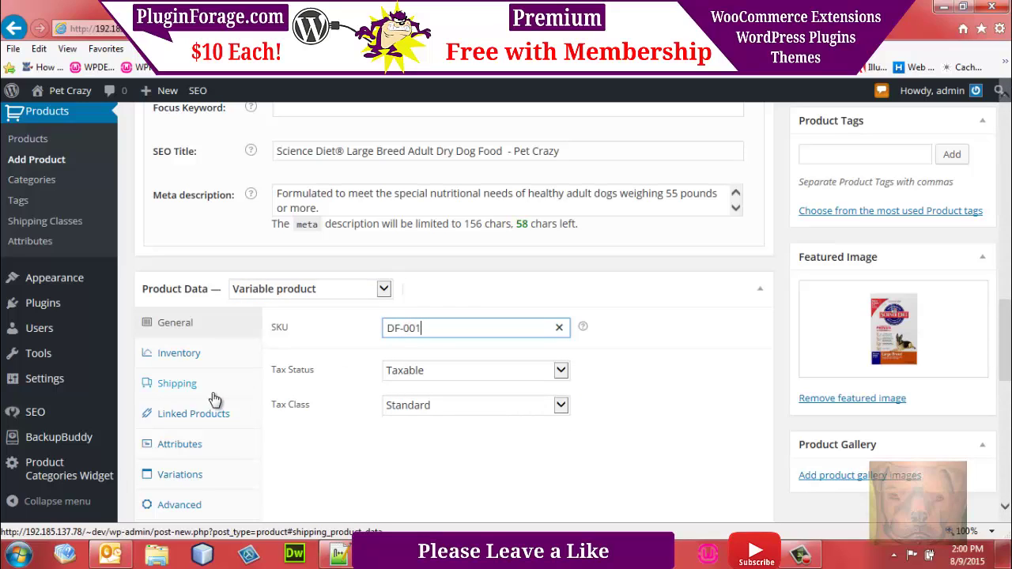
Check the bag weights in the Notepad++ notes and set the dog food's shipping class to Large.
left_click(178, 385)
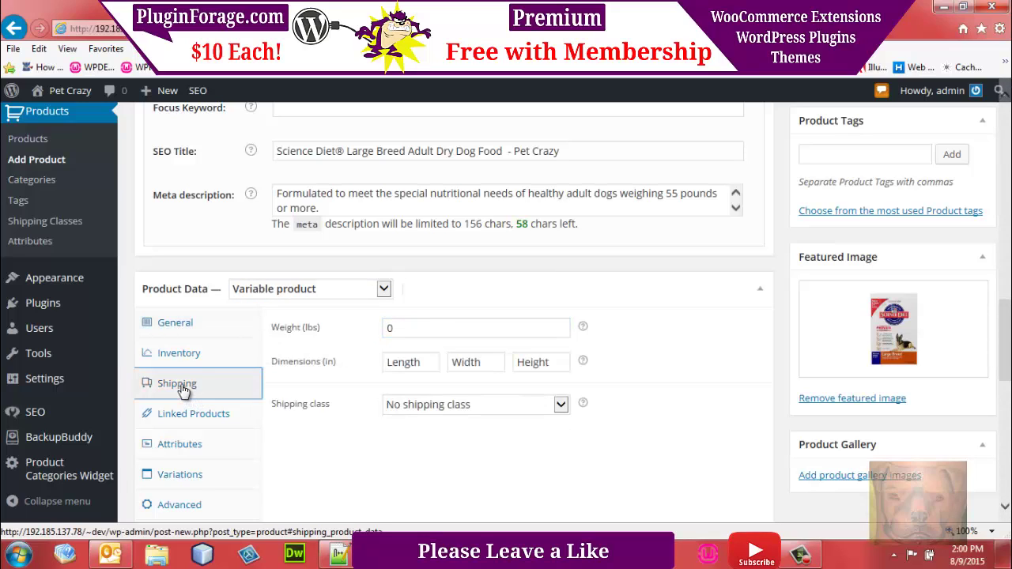
left_click(421, 410)
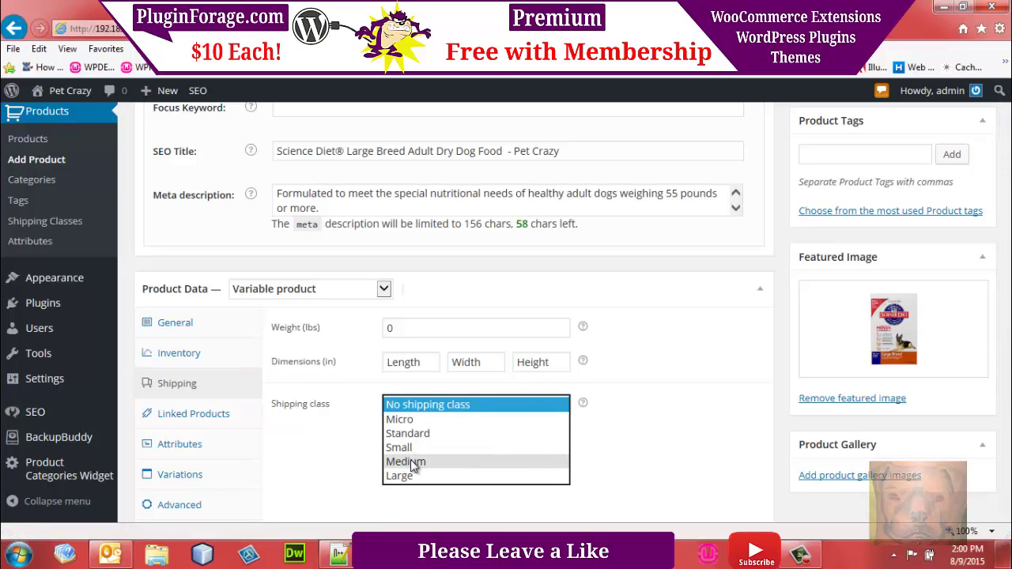
left_click(339, 553)
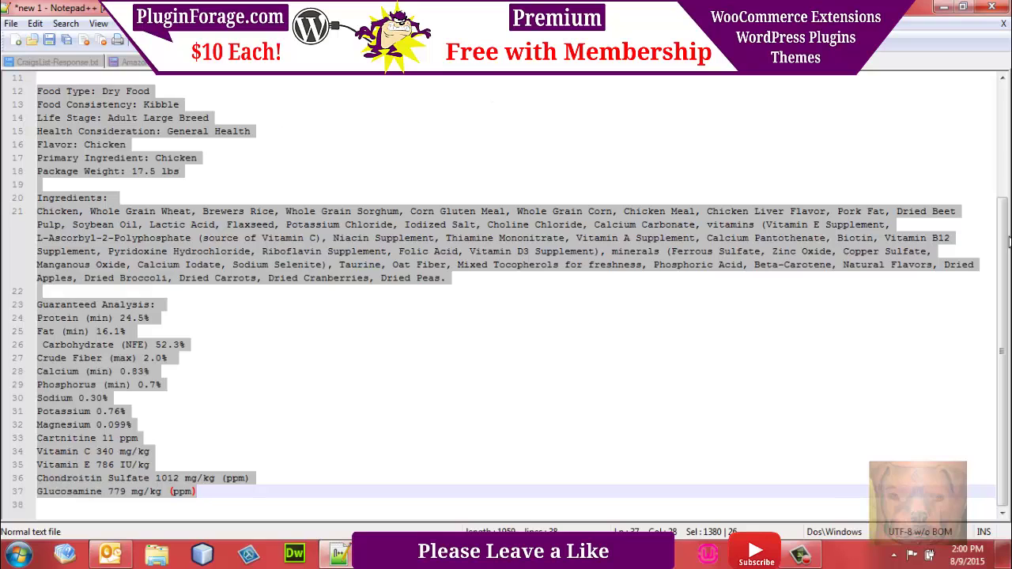
scroll(1004, 241, "up", 4)
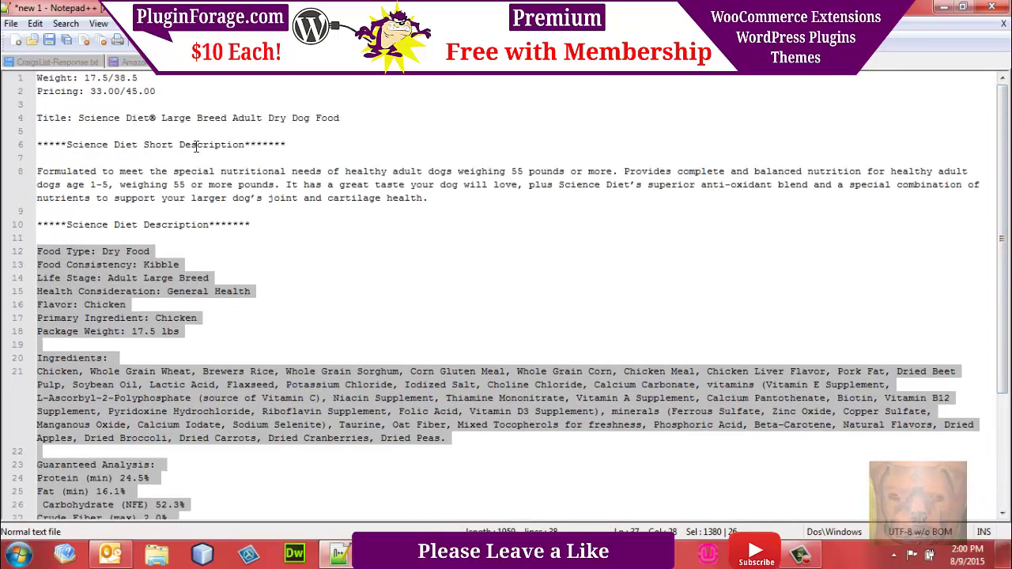
mouse_move(384, 555)
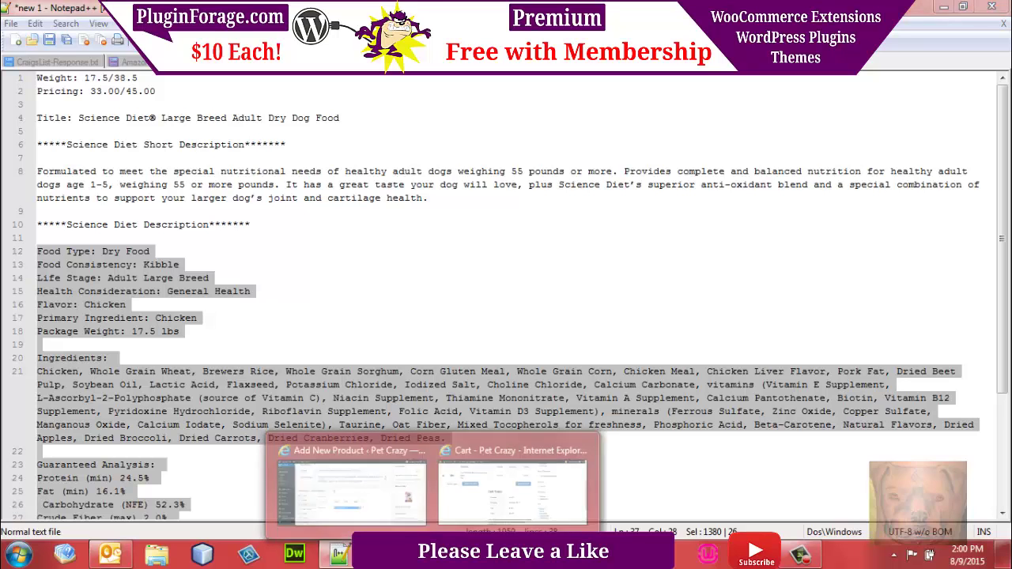
left_click(349, 511)
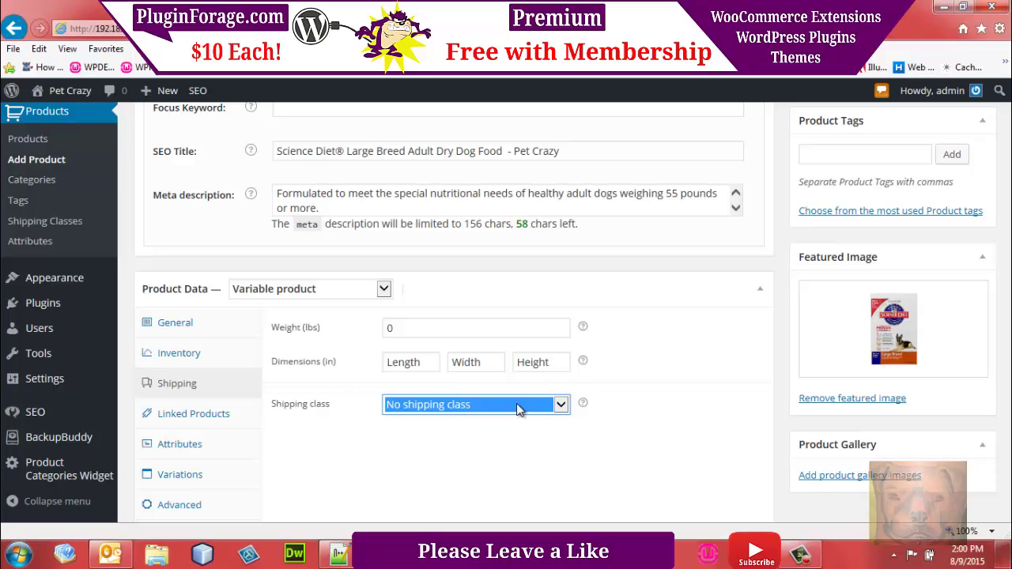
left_click(518, 405)
left_click(421, 477)
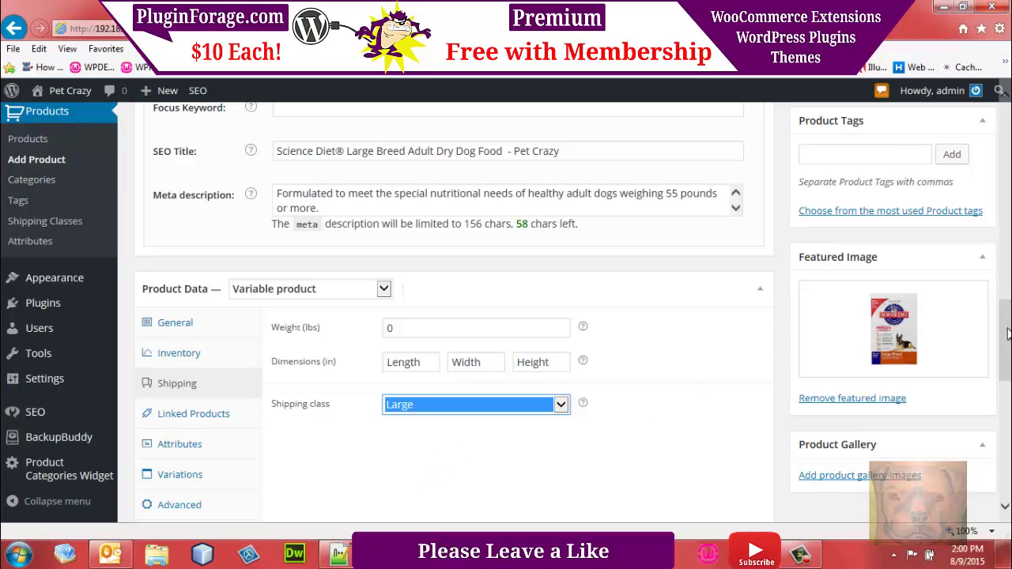
Add the Weight attribute to the product and enable it for variations.
scroll(1007, 334, "down", 1)
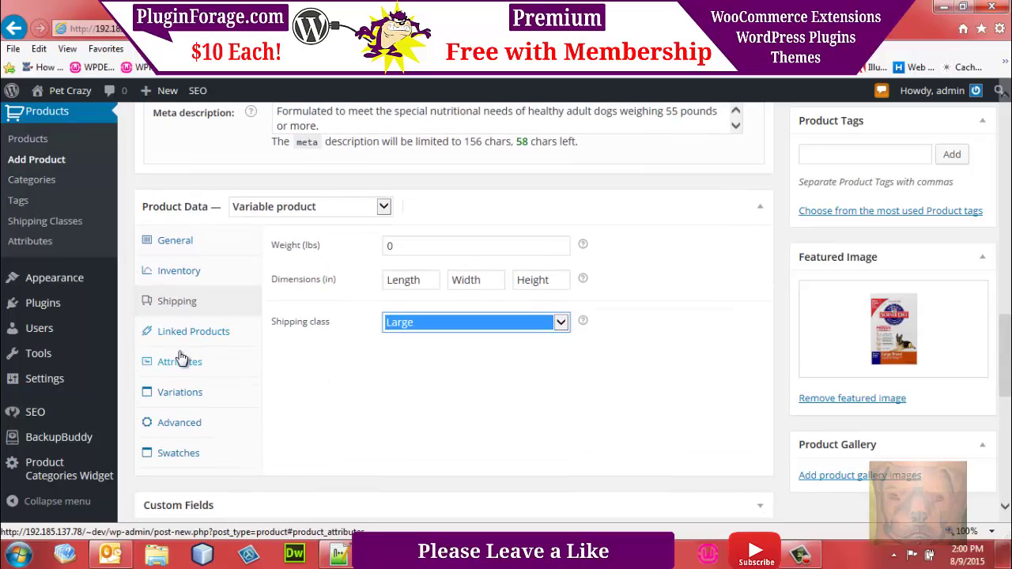
left_click(180, 360)
left_click(717, 273)
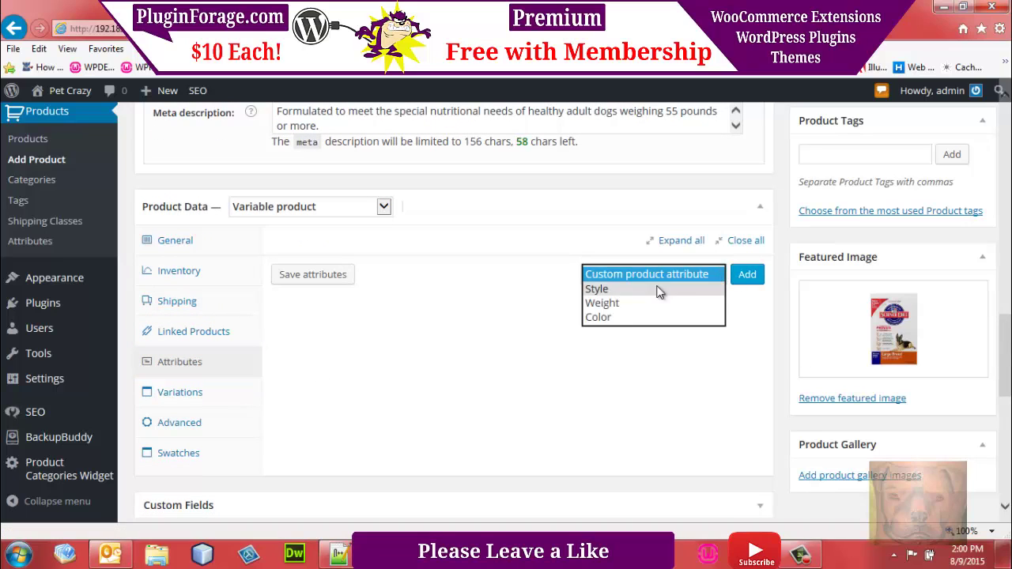
left_click(612, 305)
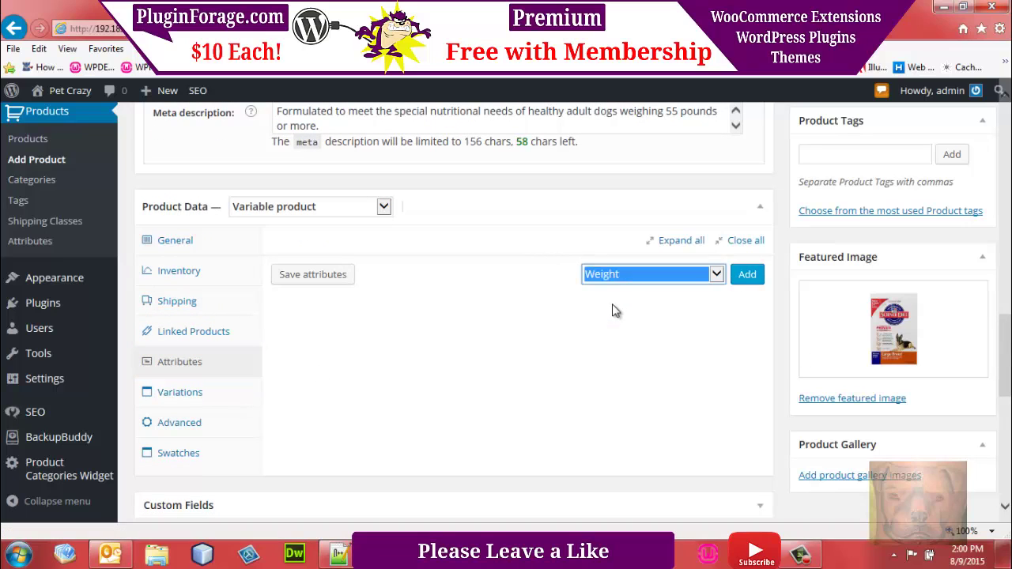
left_click(745, 276)
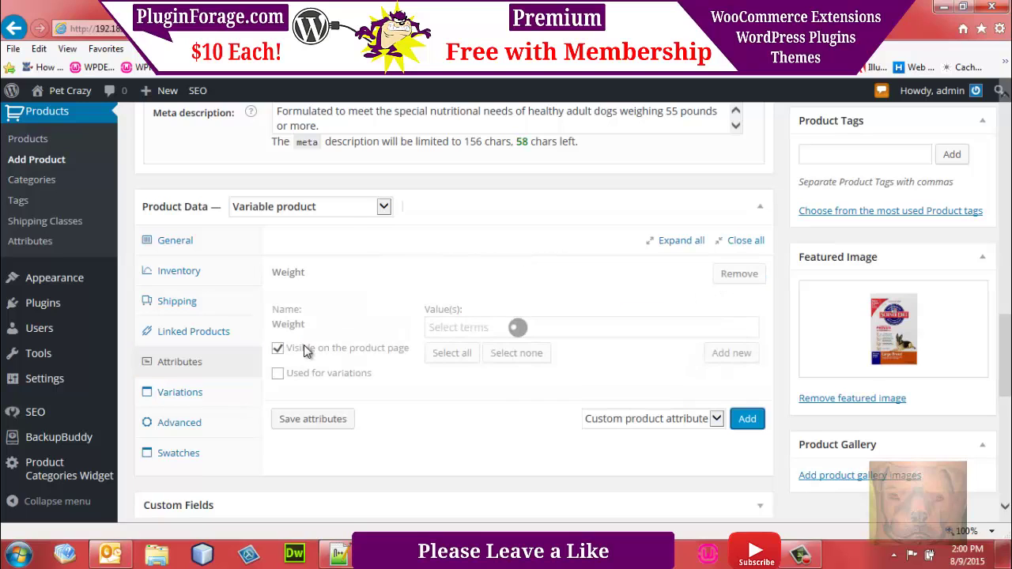
left_click(278, 373)
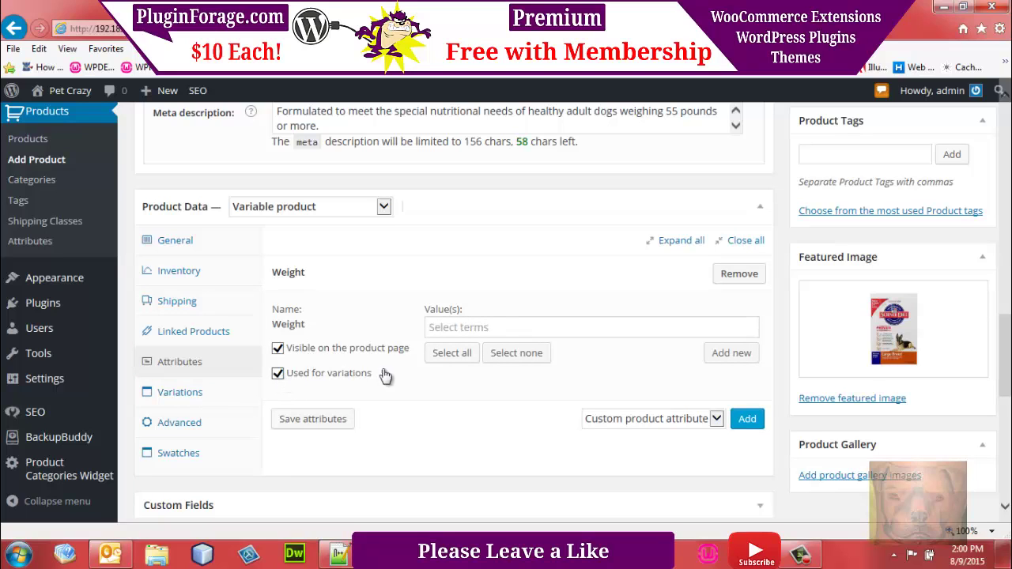
Create the terms 17.5lbs and 38.5lbs as values of the Weight attribute.
left_click(447, 330)
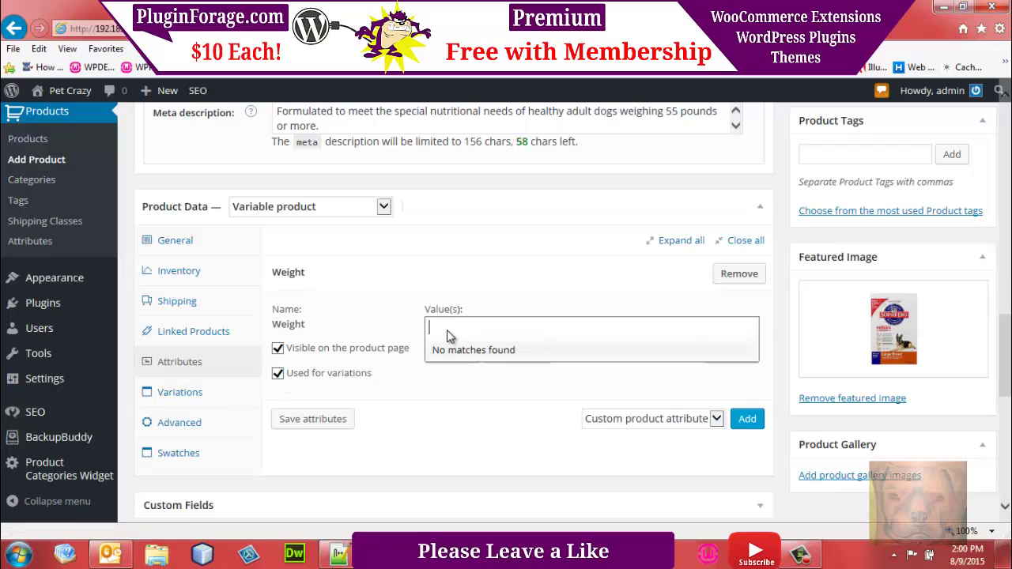
left_click(583, 282)
left_click(732, 353)
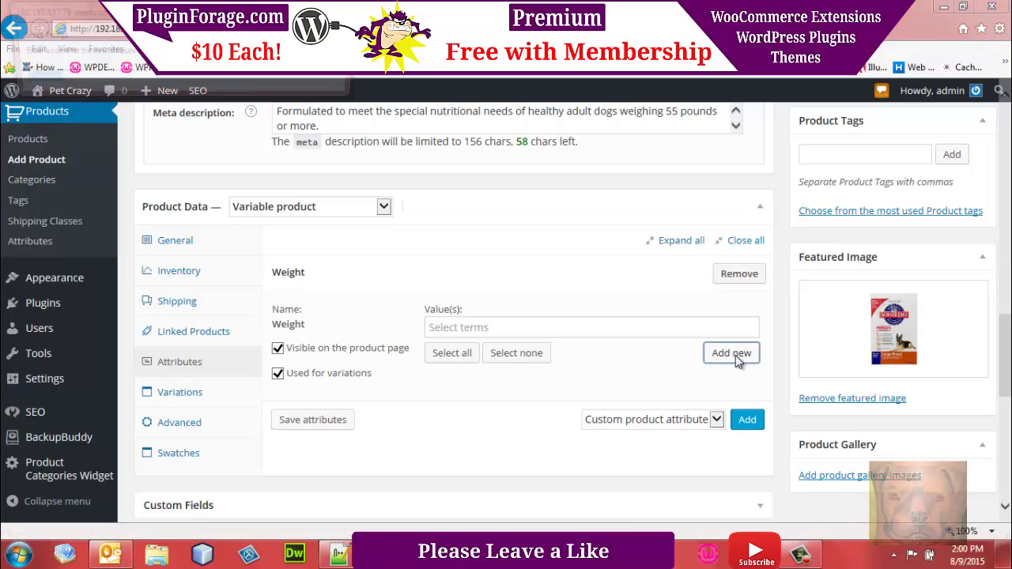
type("17.5lbs")
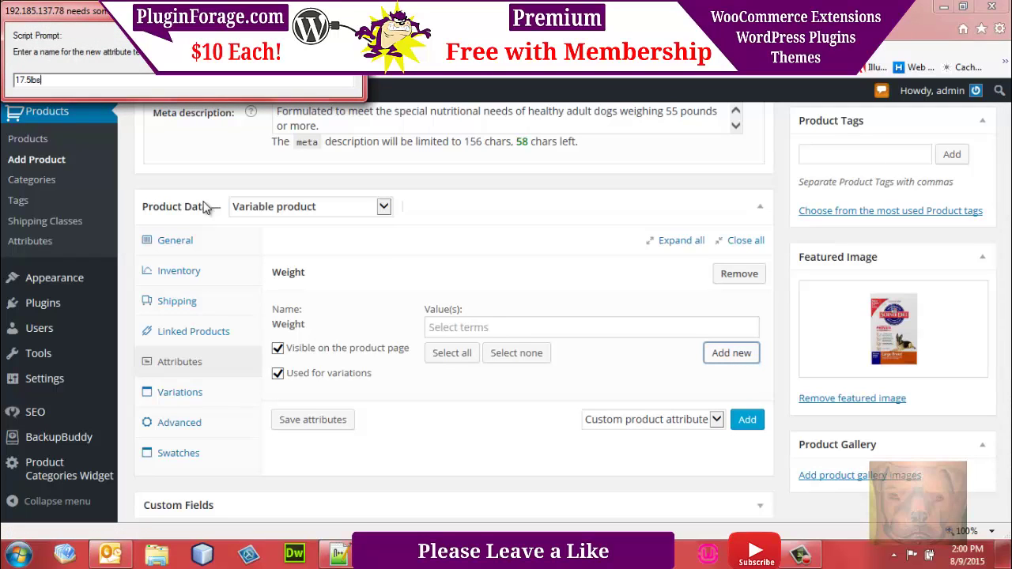
key("Return")
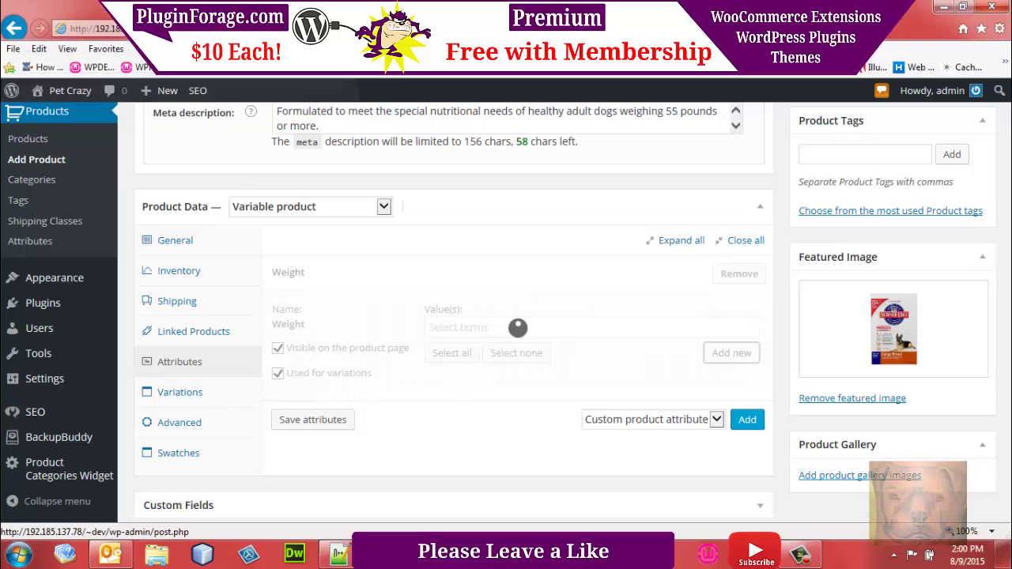
left_click(704, 359)
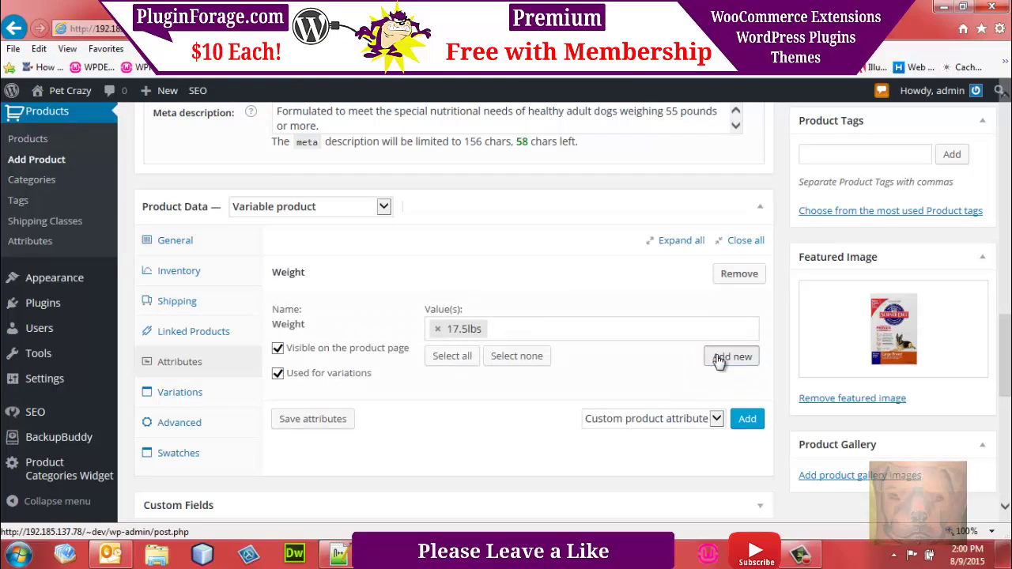
type("38.5lbs")
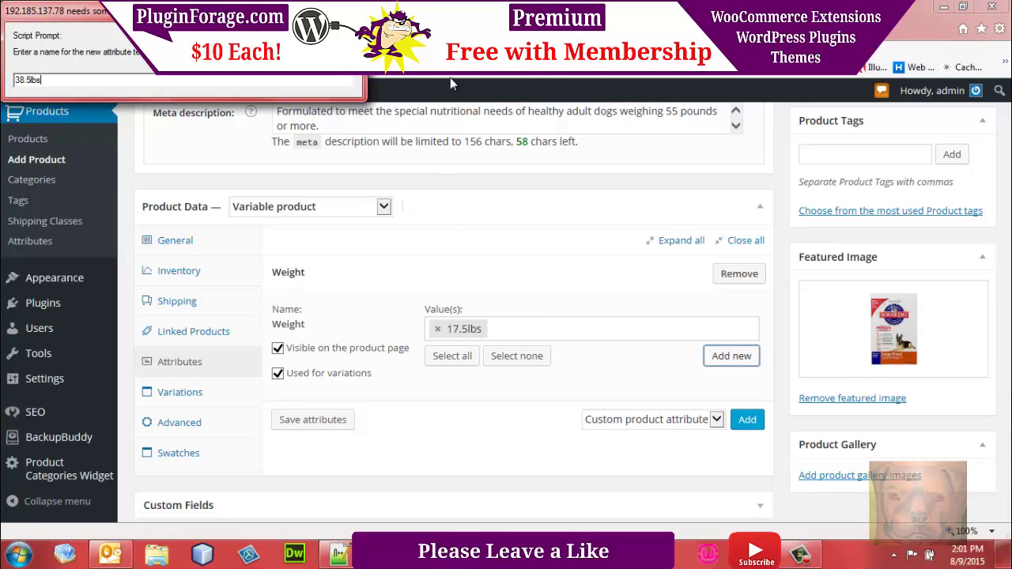
key("Return")
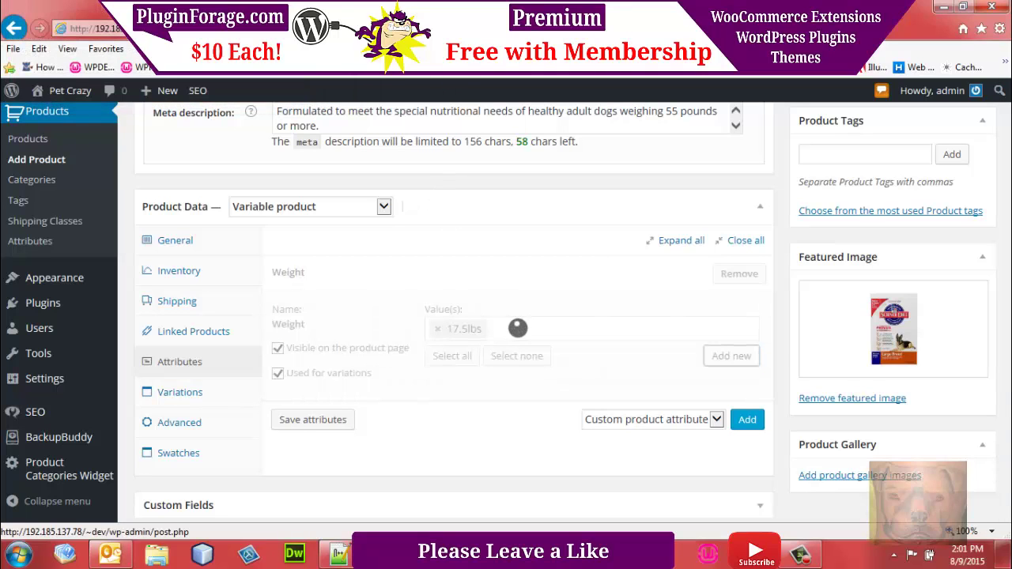
Save the product's attributes so that variations can be built from them.
left_click(175, 395)
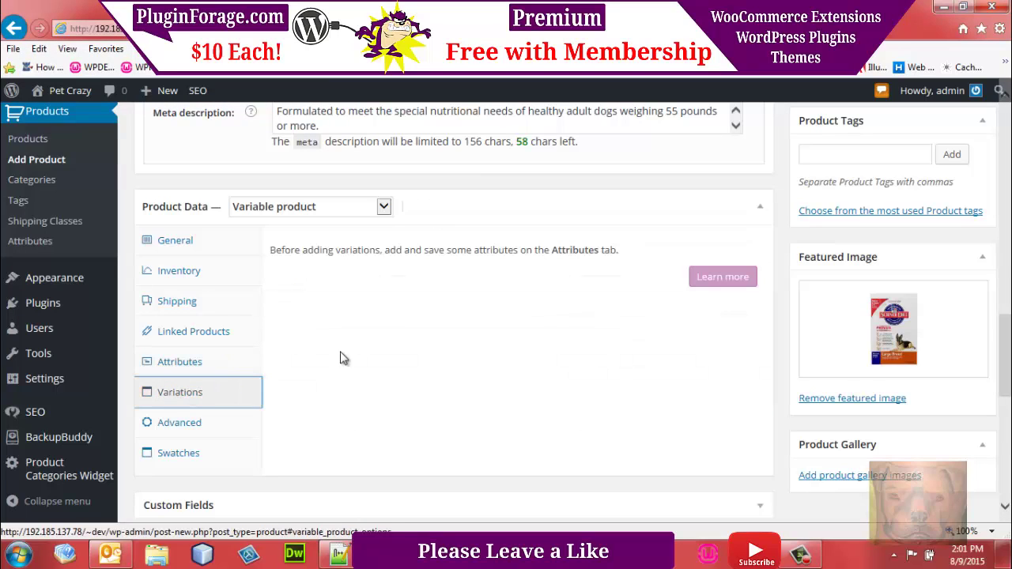
left_click(178, 368)
left_click(294, 424)
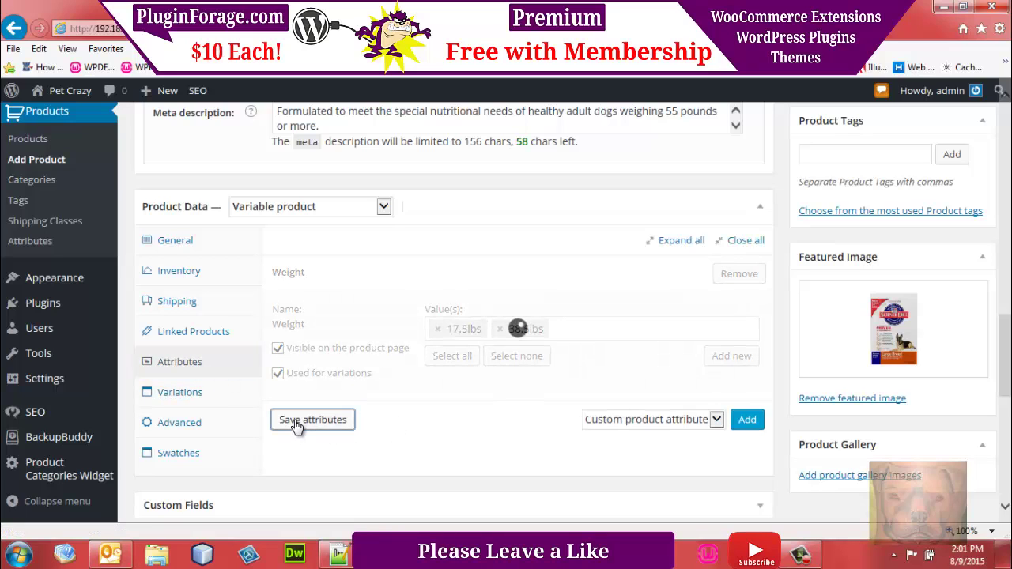
Generate variations for every Weight value by linking all variations, and accept the confirmations.
left_click(191, 395)
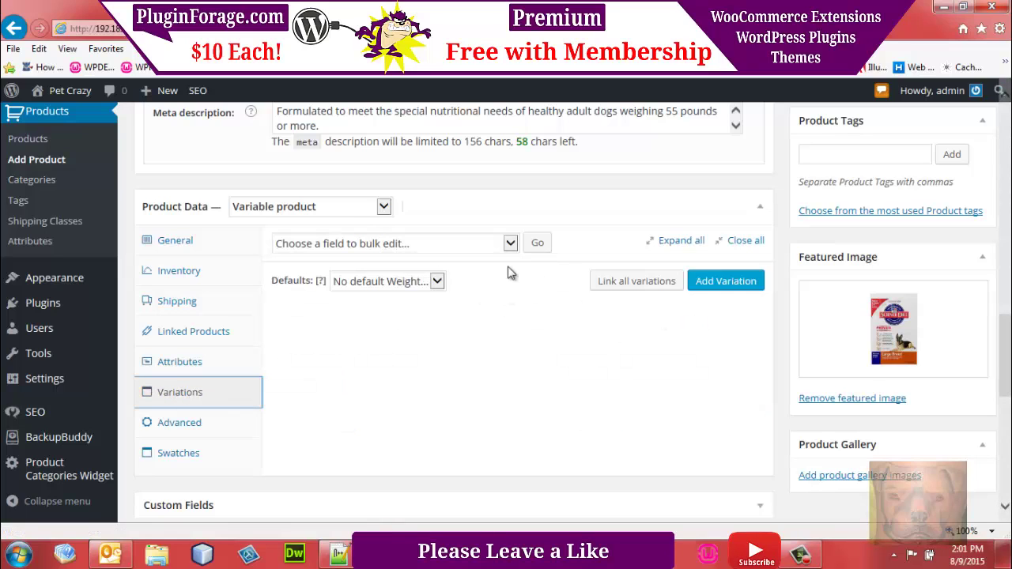
left_click(647, 286)
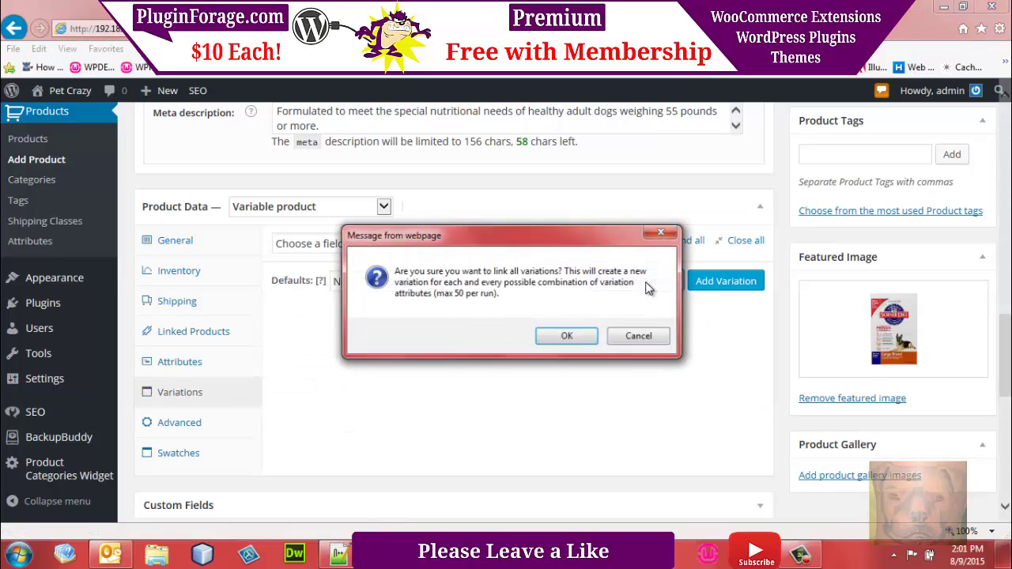
left_click(566, 337)
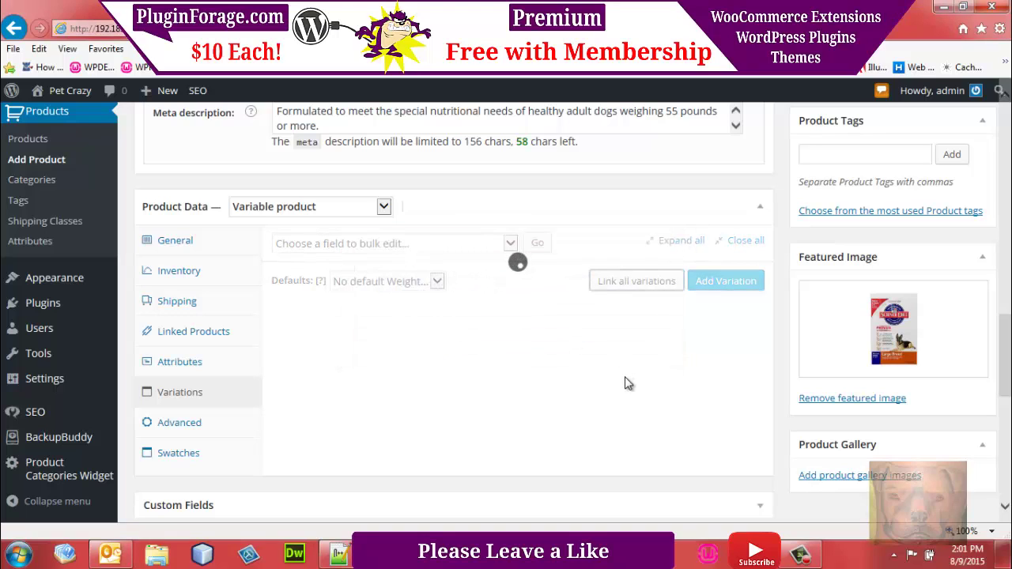
left_click(531, 338)
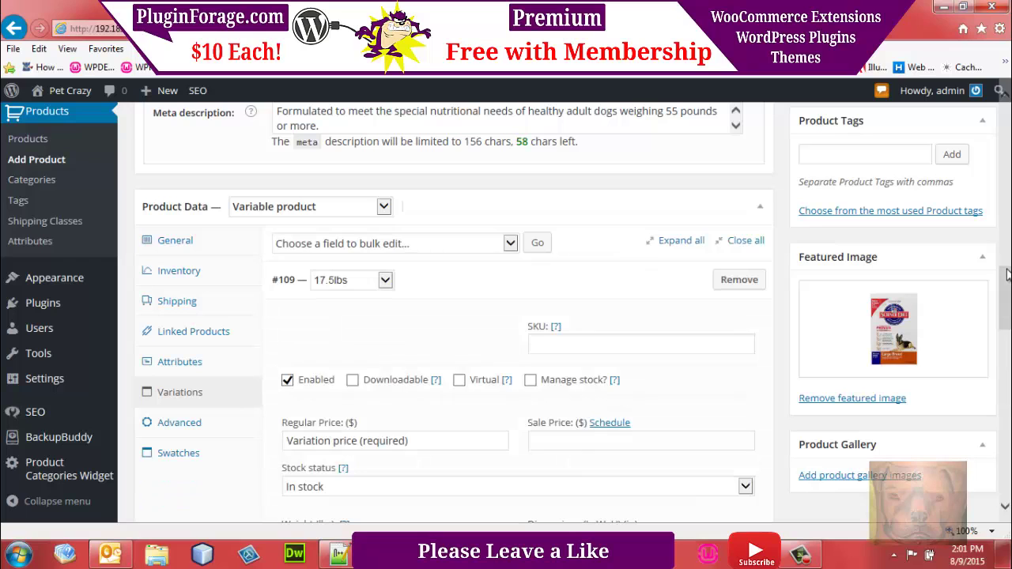
Check the pricing in the Notepad++ notes and set the 17.5lbs variation's regular price to 33.00.
scroll(450, 490, "down", 3)
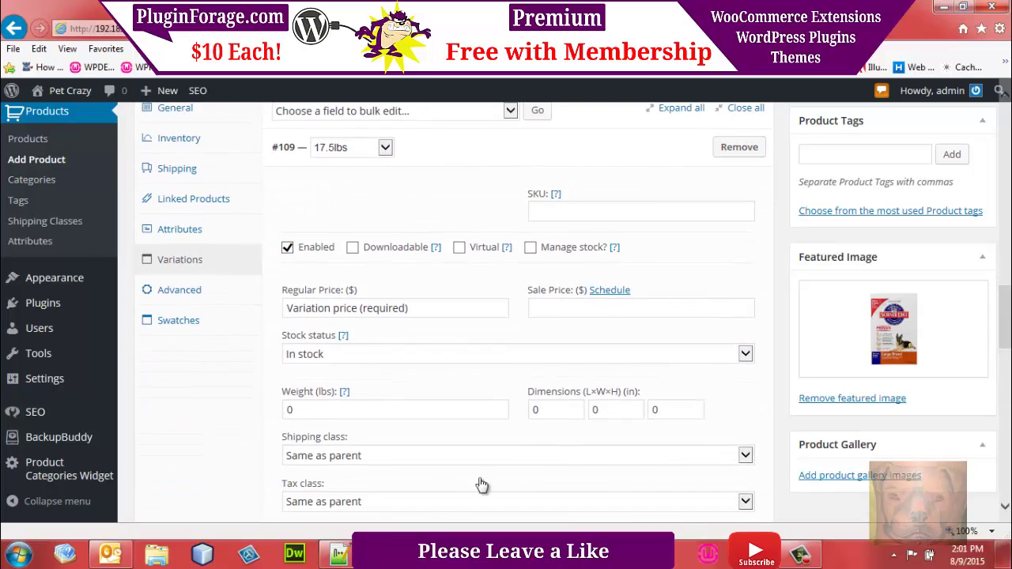
left_click(338, 553)
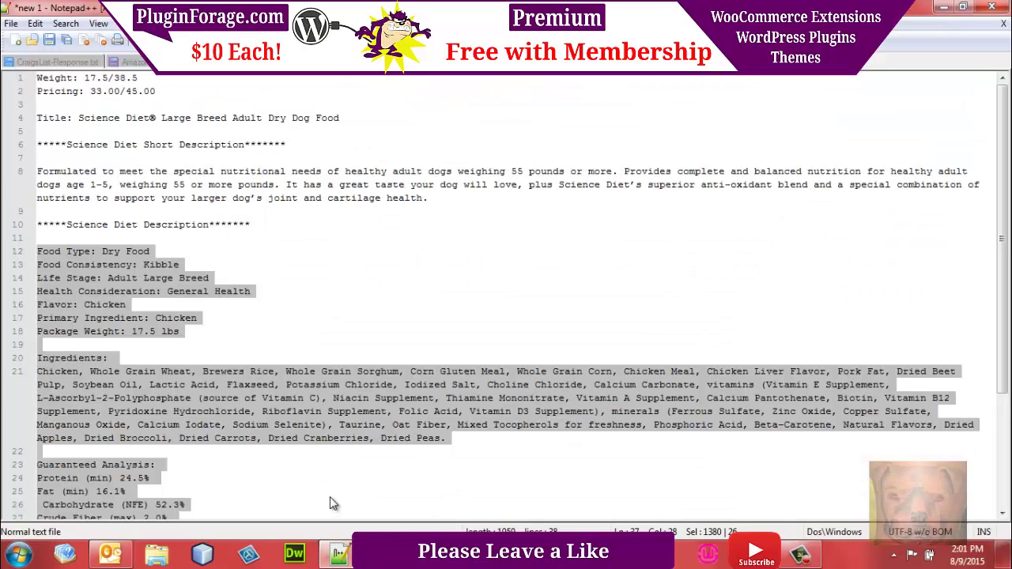
mouse_move(387, 554)
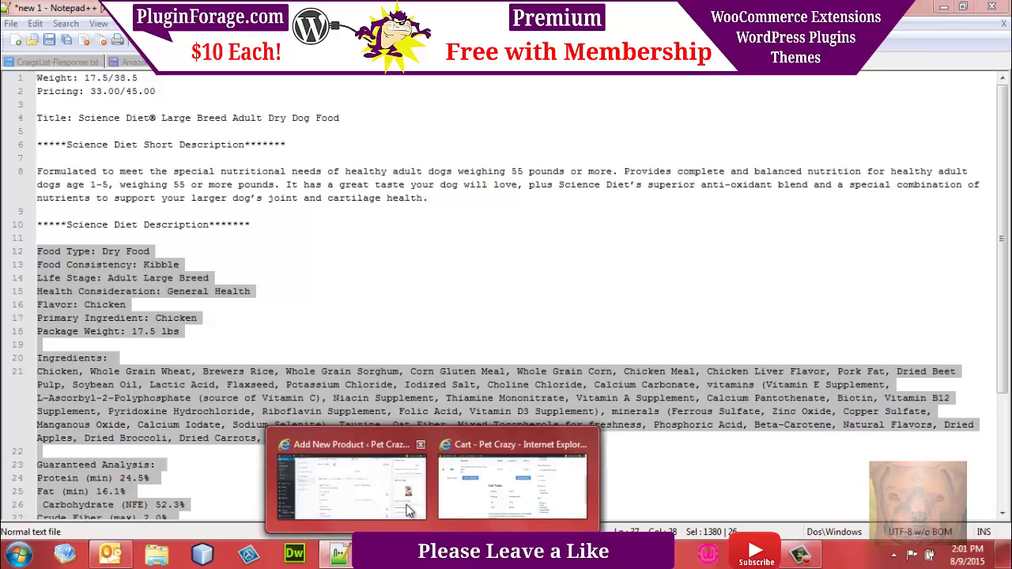
left_click(352, 482)
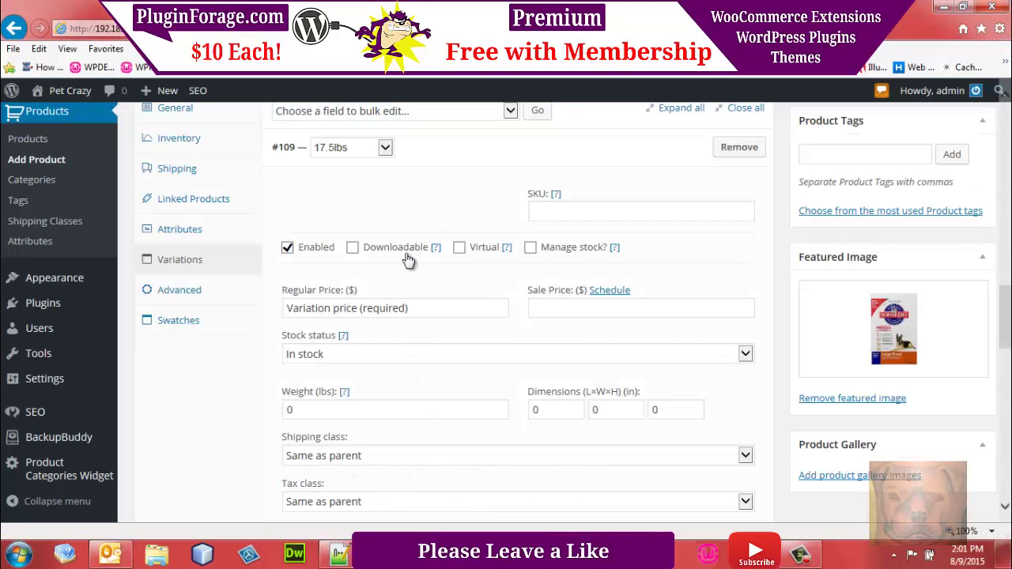
left_click(389, 310)
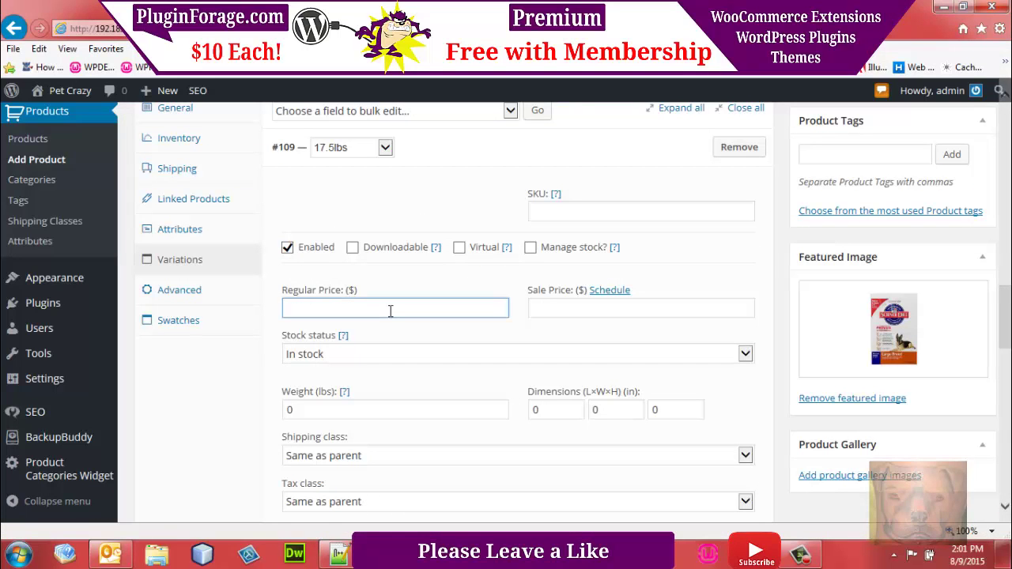
type("33.00")
Set the regular price of the 38.5lbs variation to 45.00.
scroll(988, 316, "down", 5)
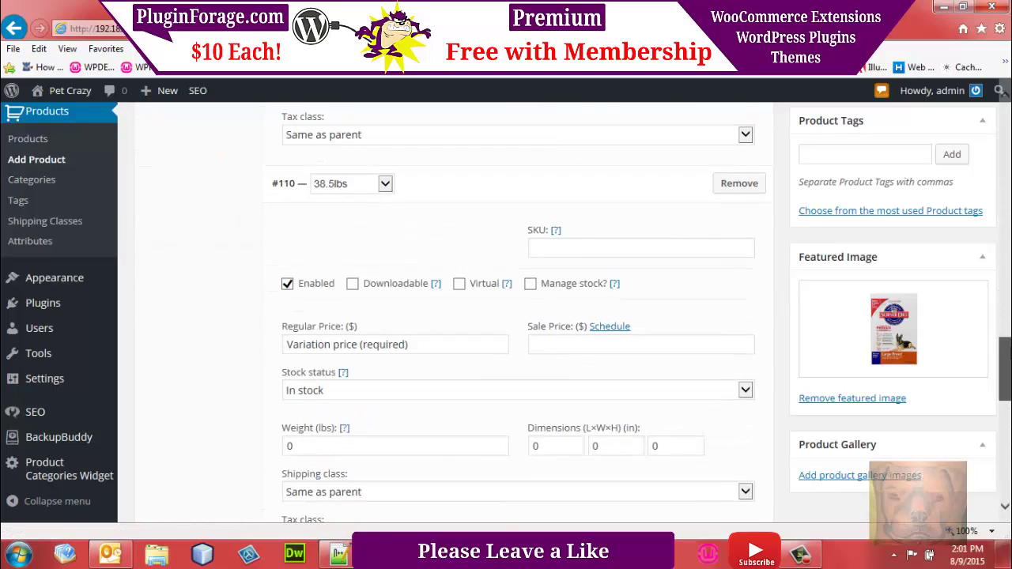
left_click(430, 343)
type("45")
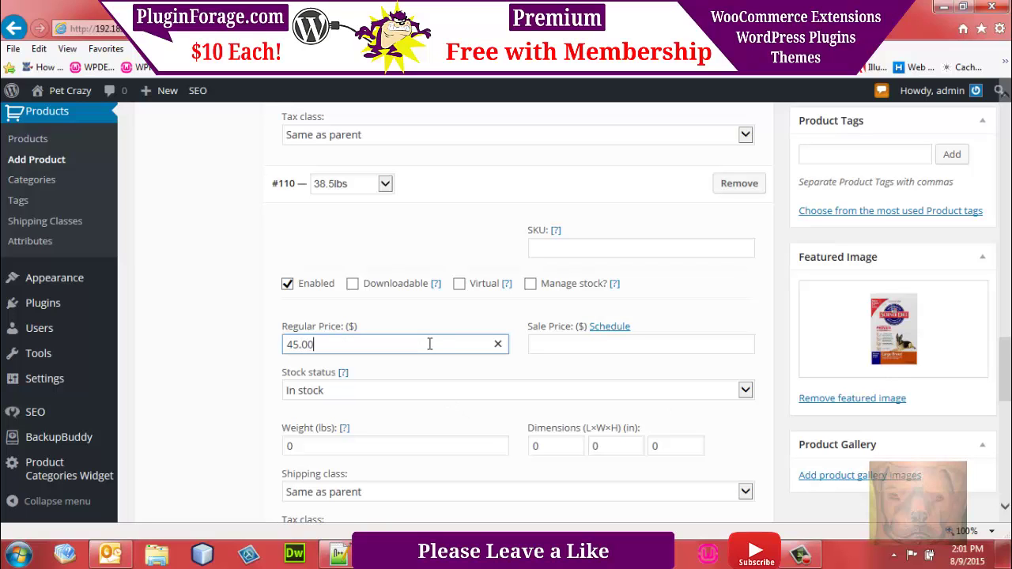
scroll(1004, 372, "up", 5)
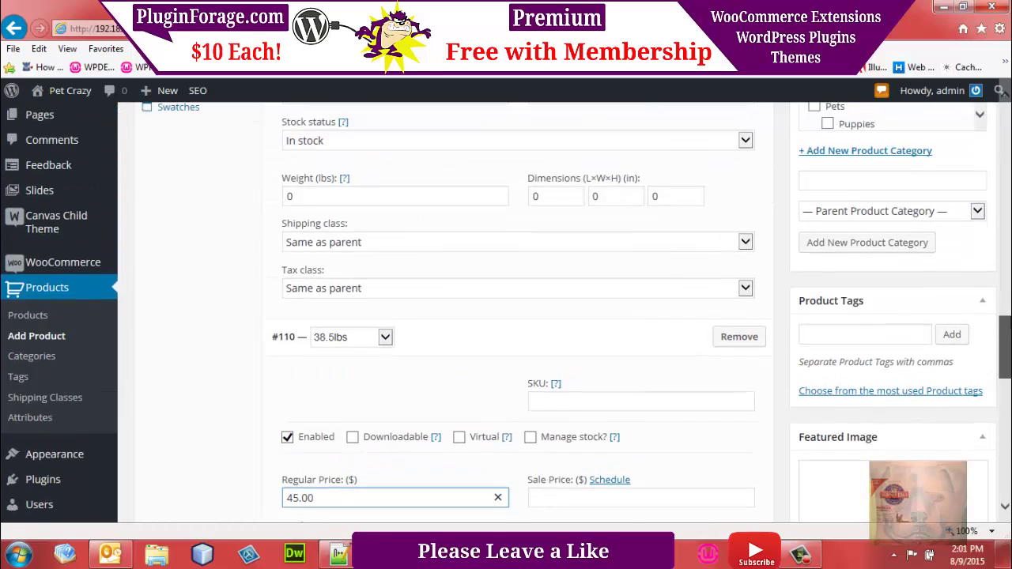
scroll(1005, 272, "up", 3)
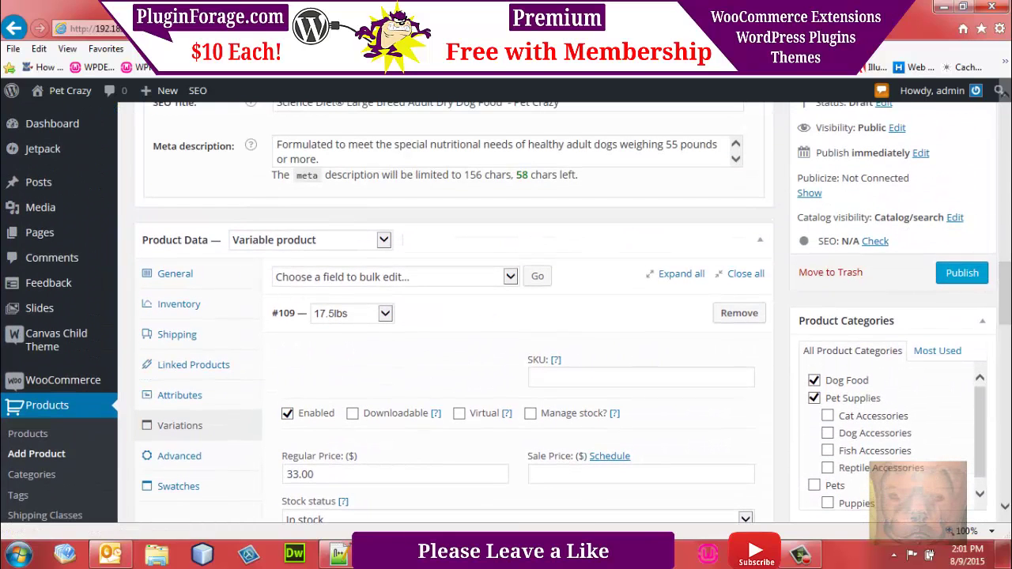
scroll(1007, 276, "down", 10)
scroll(1003, 371, "down", 10)
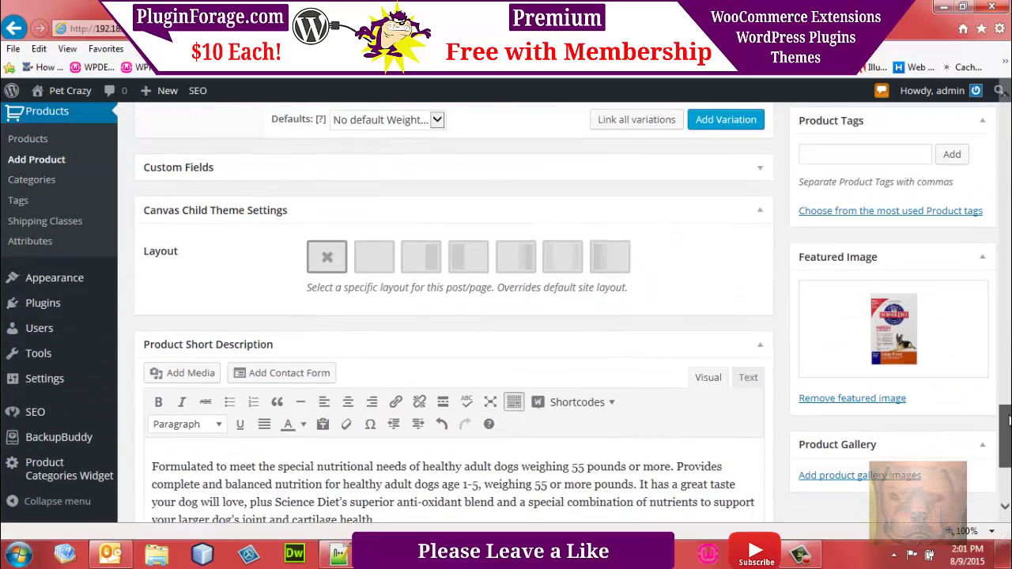
Review the dog food product's description and its General, Shipping, Attributes and Variations settings before publishing.
scroll(1004, 371, "up", 10)
scroll(1004, 316, "up", 10)
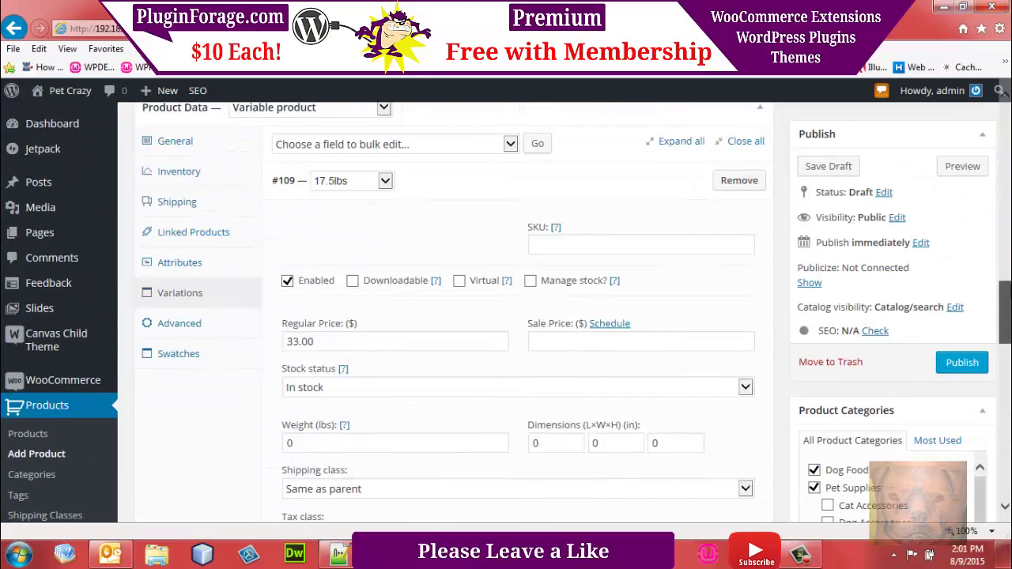
scroll(454, 316, "up", 3)
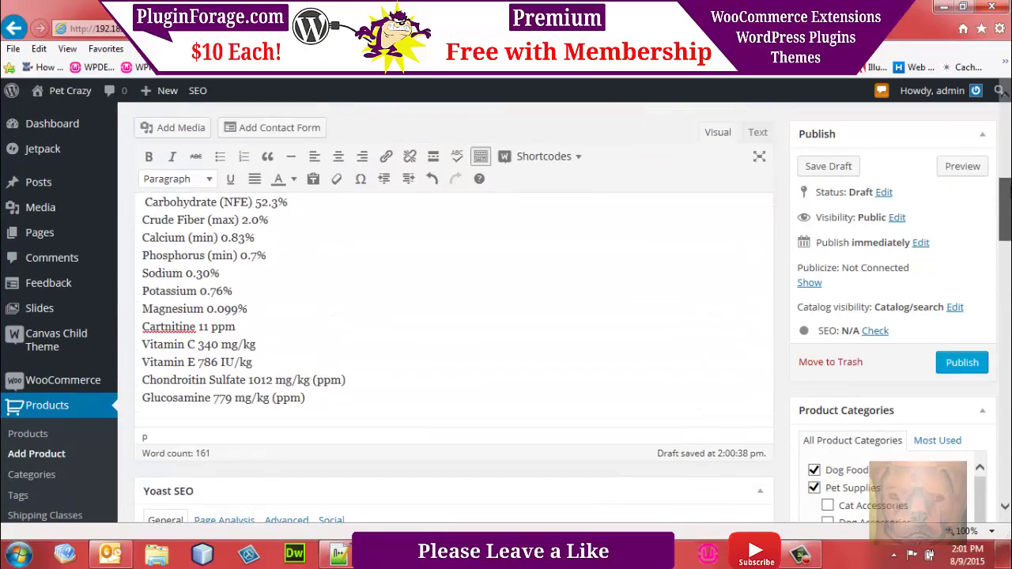
scroll(455, 317, "down", 8)
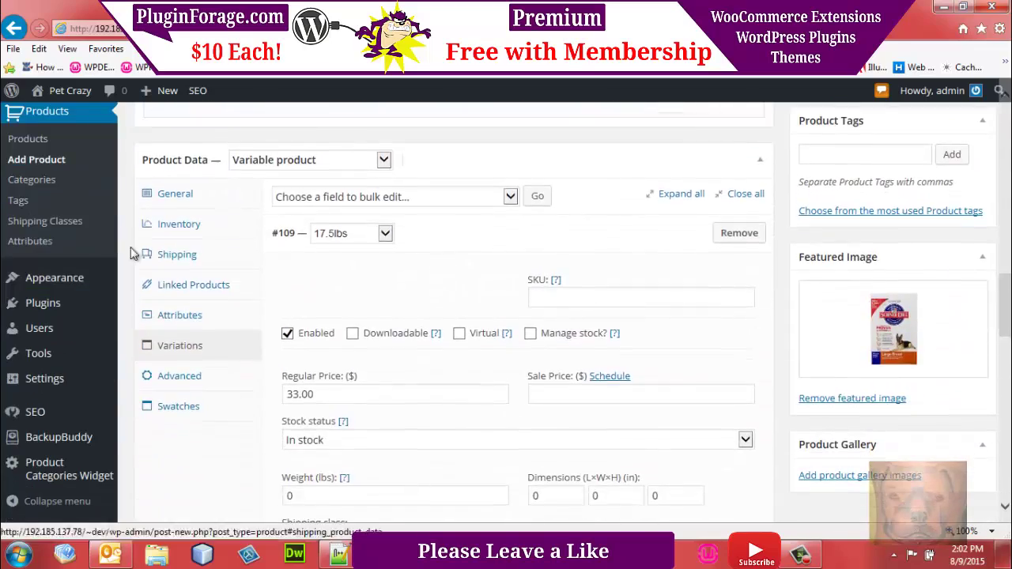
left_click(178, 194)
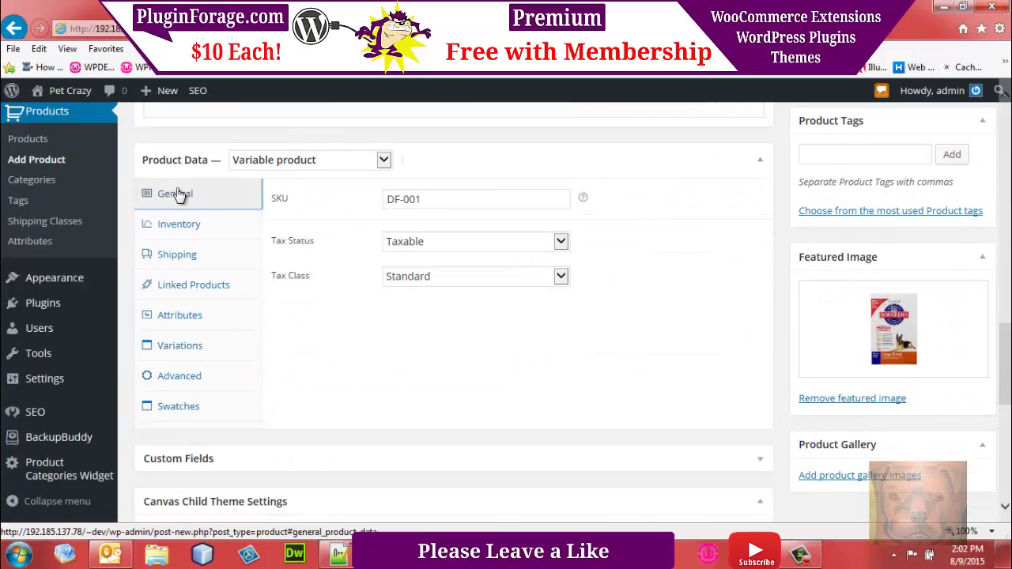
left_click(176, 255)
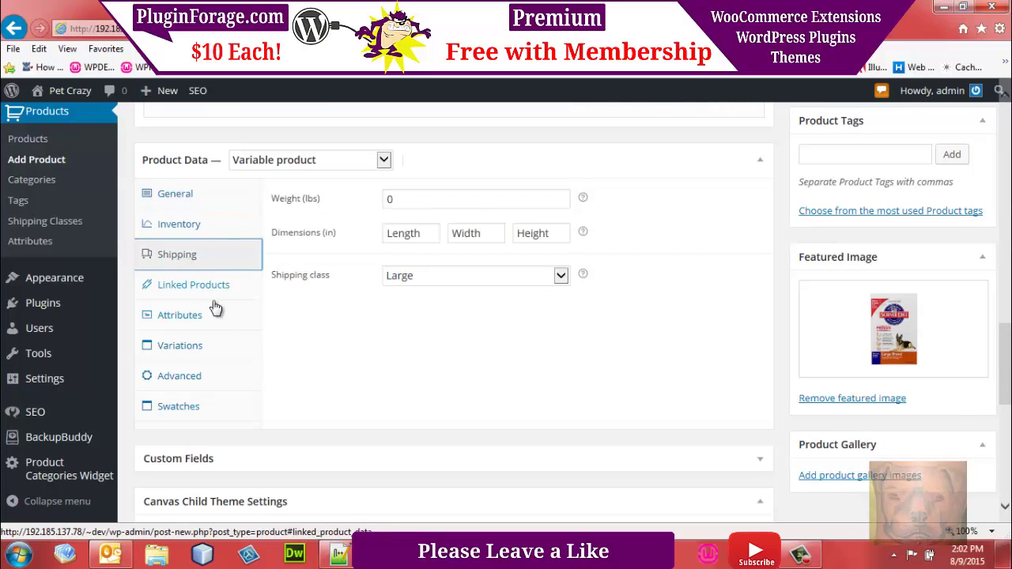
left_click(192, 315)
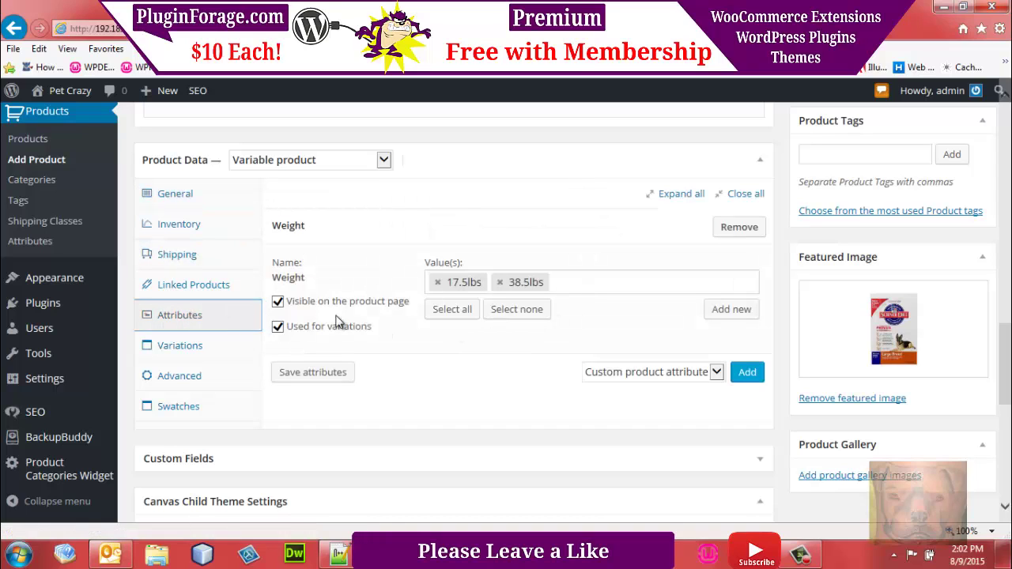
left_click(192, 349)
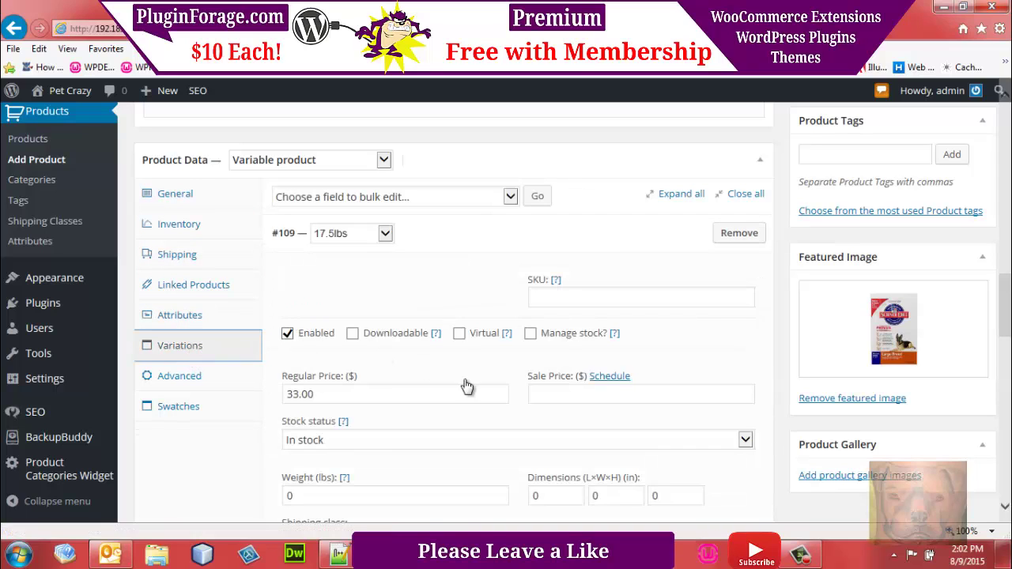
mouse_move(1005, 285)
left_mouse_down()
mouse_move(1006, 312)
mouse_move(1005, 297)
left_mouse_up()
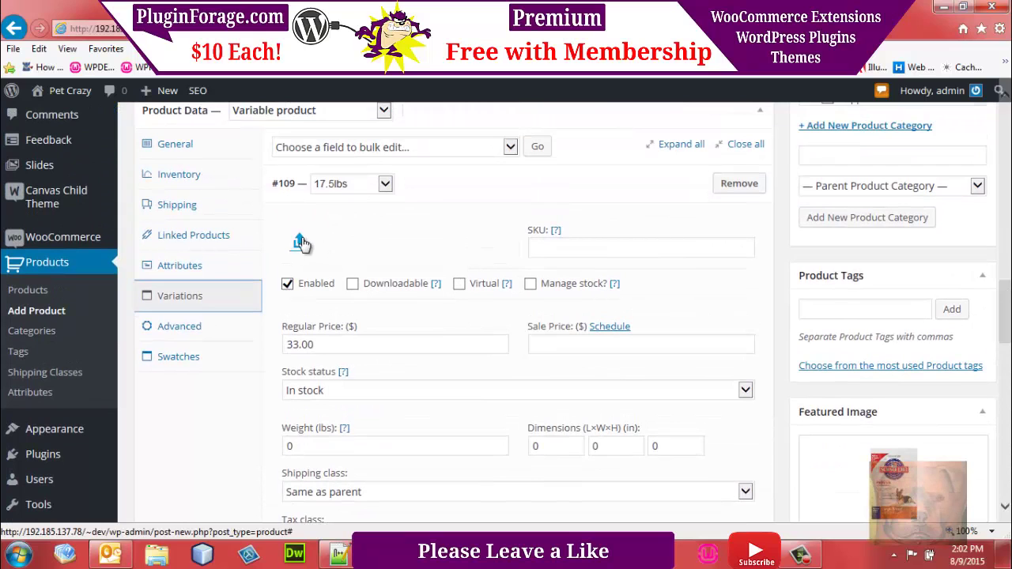
Publish the Science Diet dry dog food product and check its listing on the store's Shop page.
left_click_drag(1006, 308, 1007, 230)
left_click(955, 362)
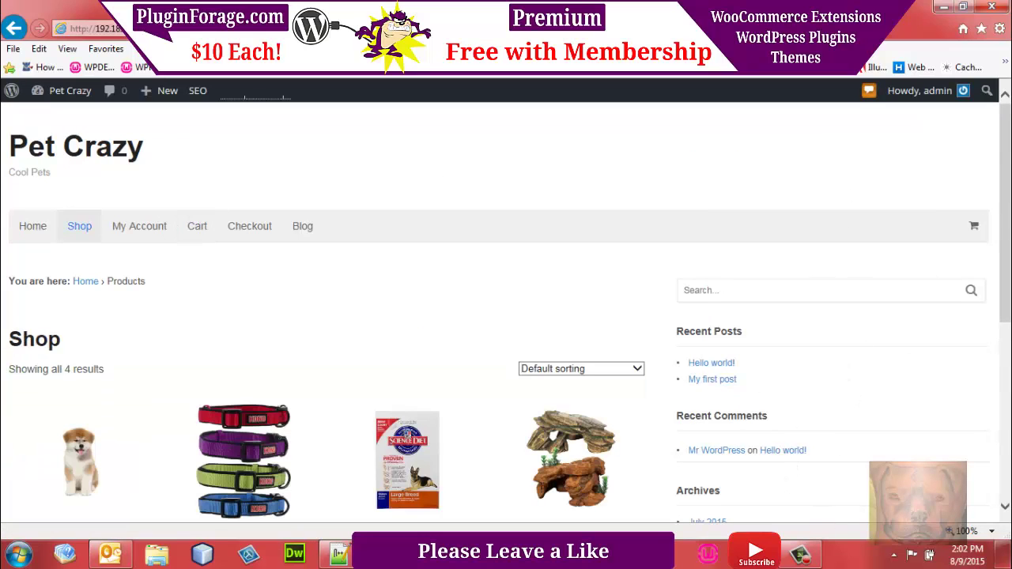
left_click_drag(1008, 168, 1008, 286)
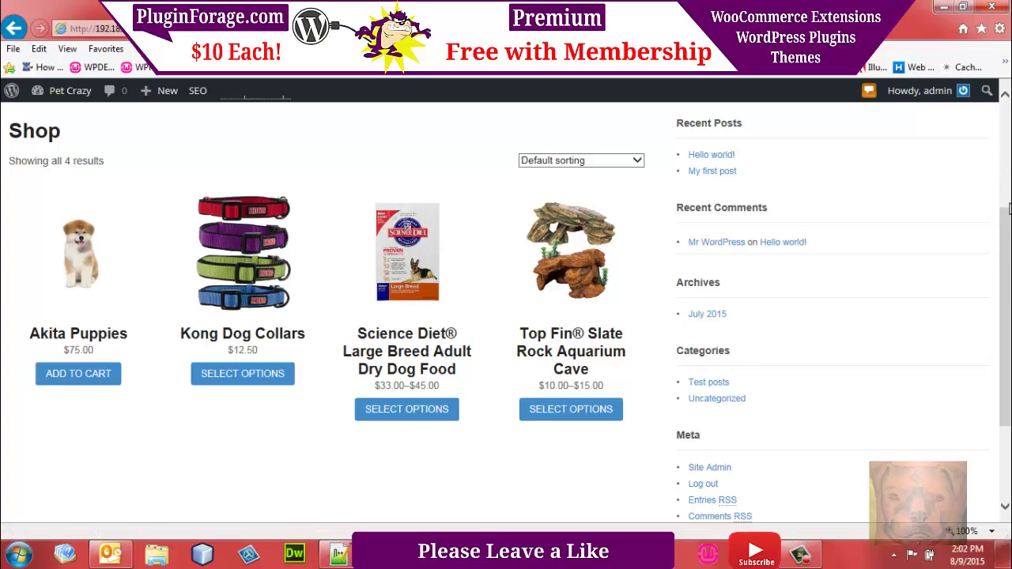
Add the 38.5lbs option of the Science Diet dog food to the cart from its product page and view the cart.
scroll(1009, 161, "down", 3)
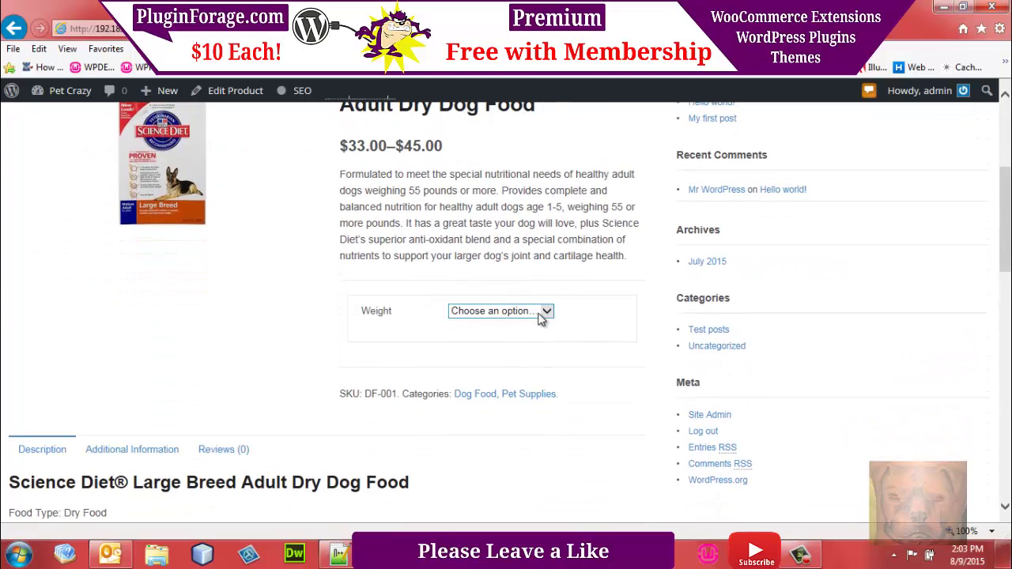
left_click(538, 314)
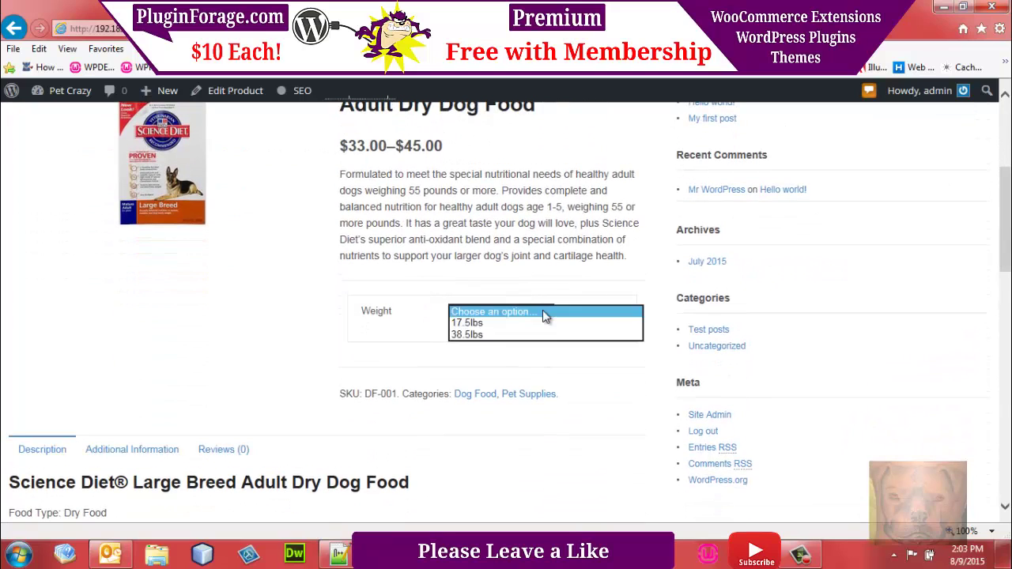
left_click(475, 334)
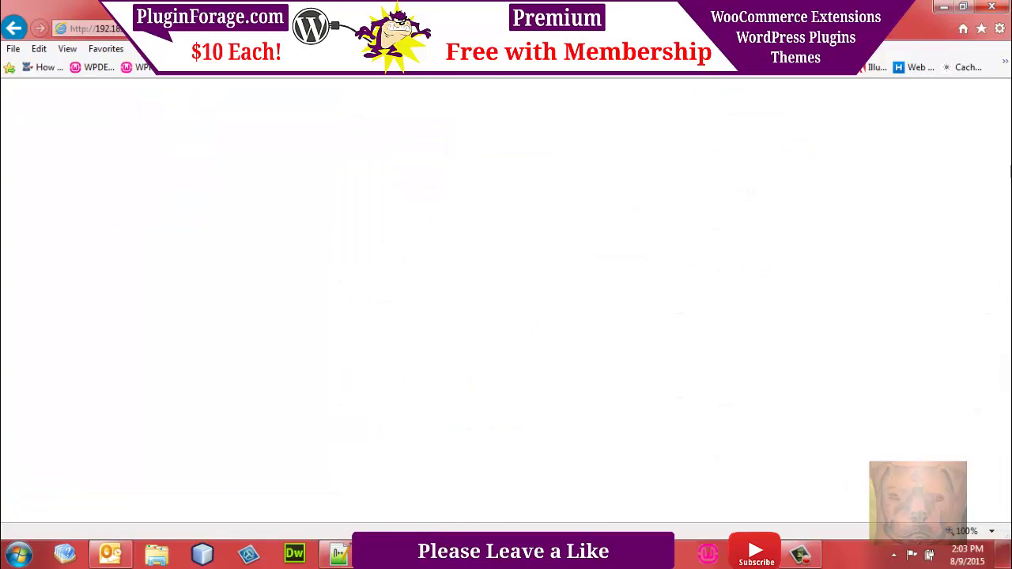
scroll(758, 172, "down", 2)
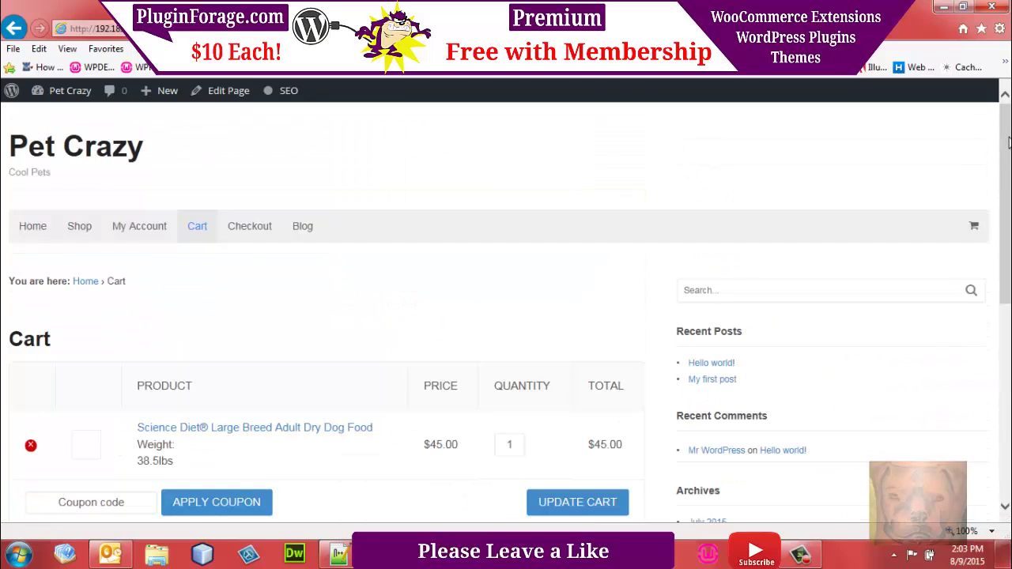
left_click_drag(1009, 165, 1008, 134)
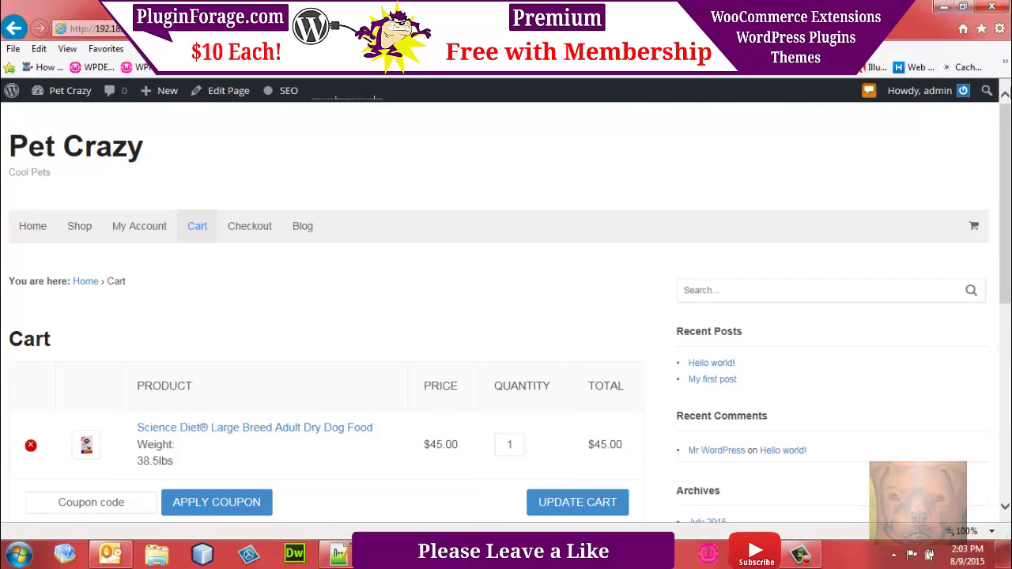